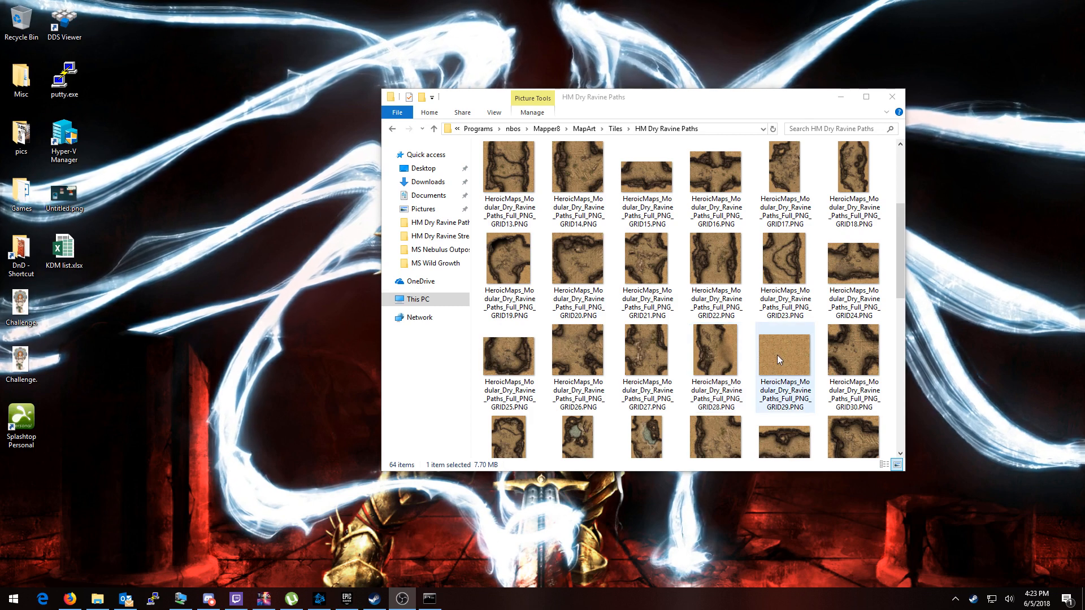
# - Open the plain tile HeroicMaps_Modular_Dry_Ravine_Paths_Full_PNG_GRID29.PNG from the HM Dry Ravine Paths folder in GIMP
pyautogui.click(777, 354)
pyautogui.rightClick(777, 355)
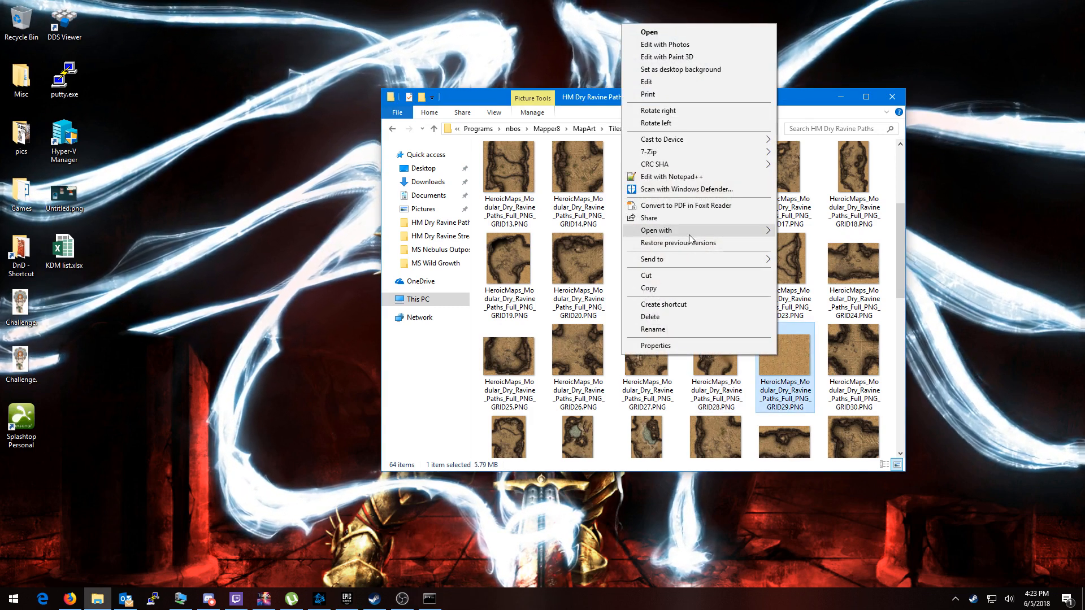
pyautogui.moveTo(688, 235)
pyautogui.click(827, 233)
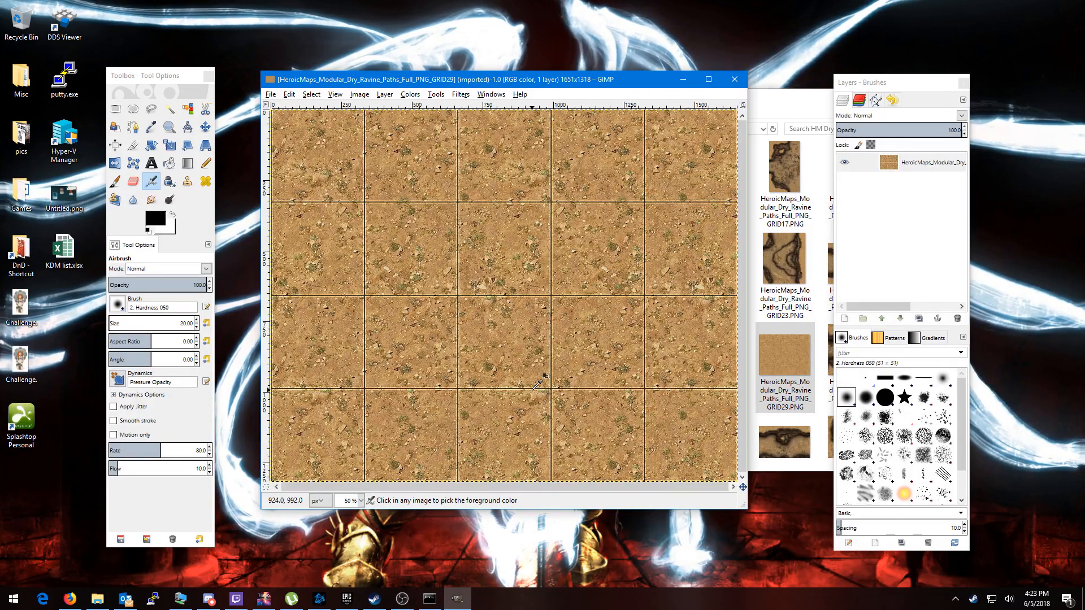
pyautogui.scroll(-1, 529, 385)
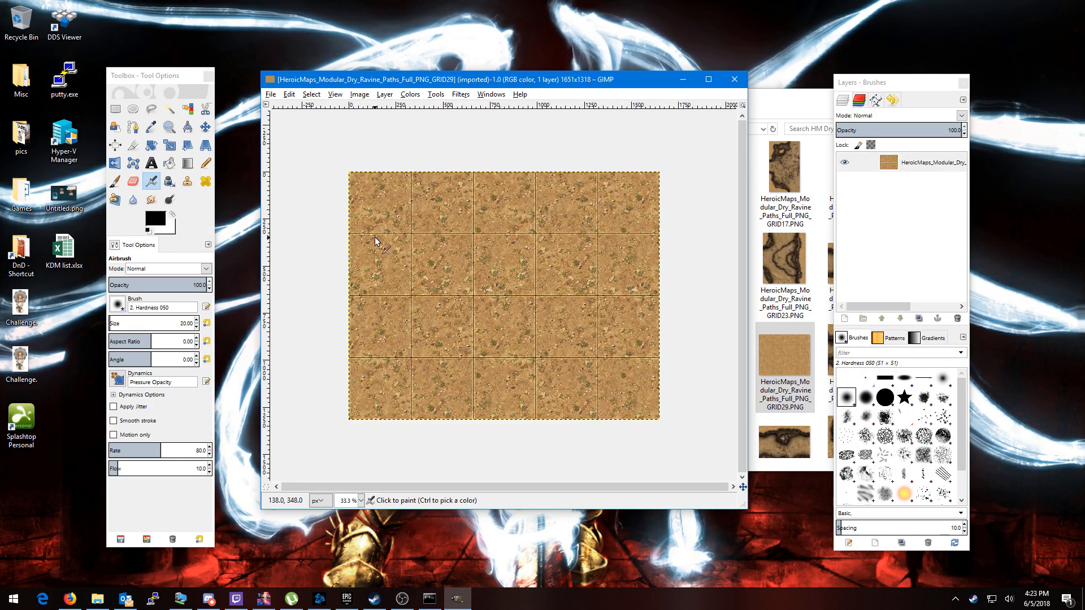
# - Check the pixel dimensions of the GRID29 tile in its detailed file properties in File Explorer
pyautogui.click(775, 370)
pyautogui.rightClick(774, 370)
pyautogui.click(719, 364)
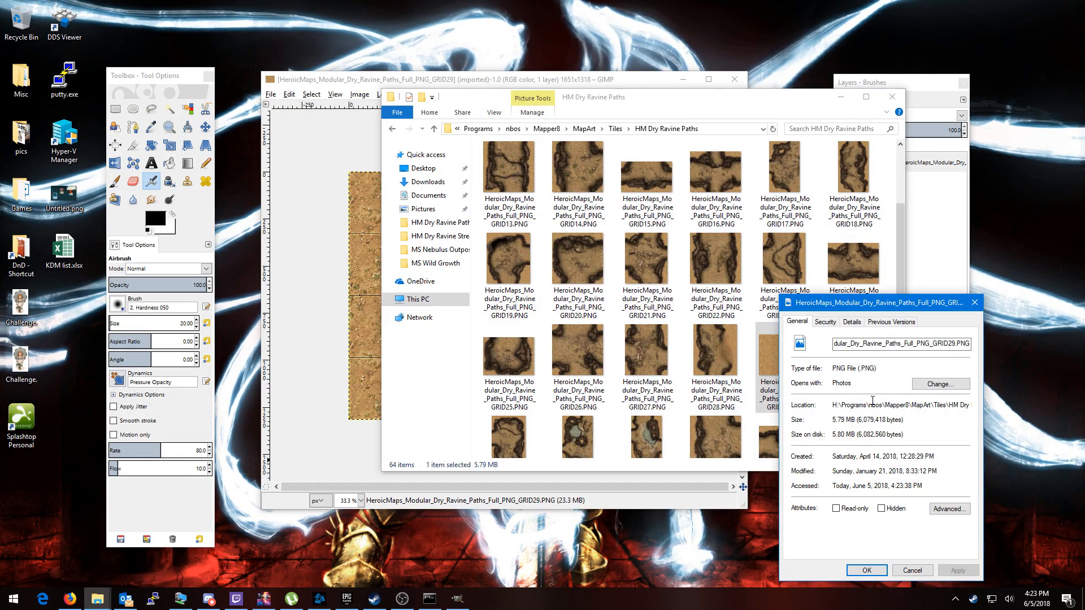
pyautogui.click(853, 322)
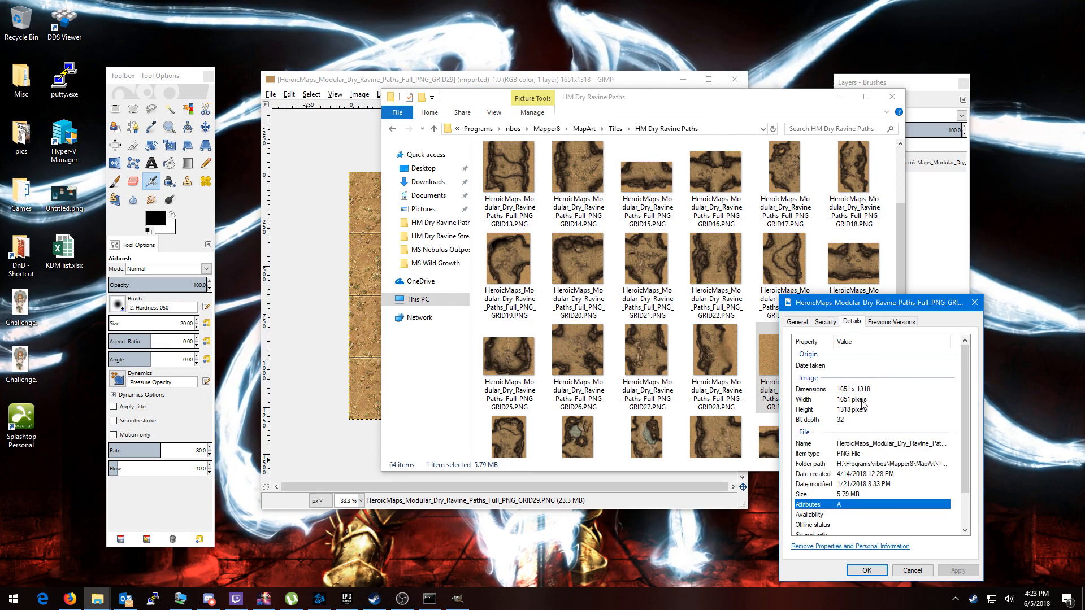
pyautogui.click(851, 391)
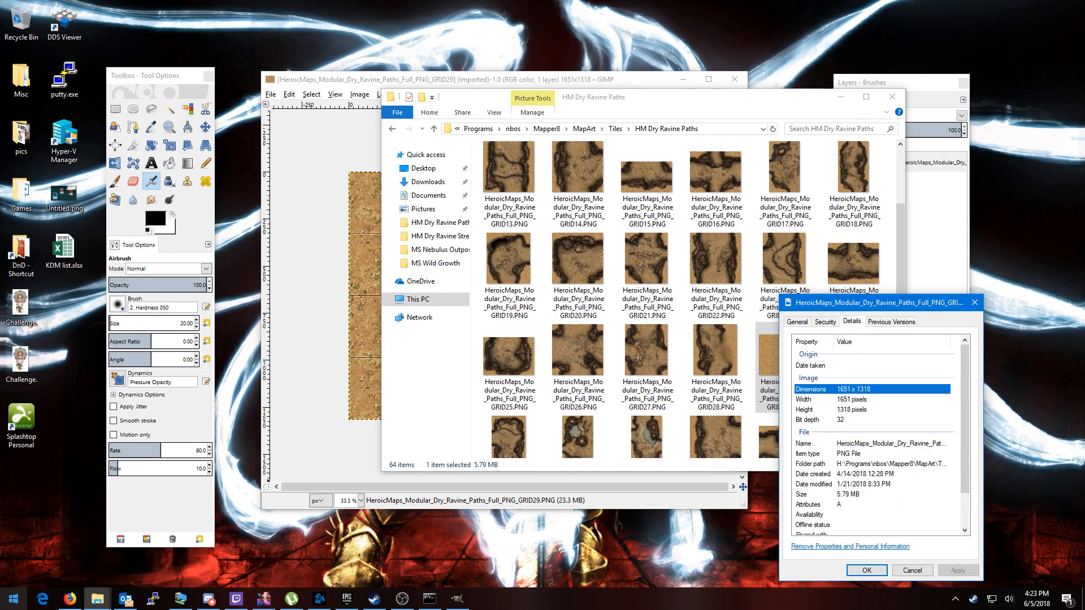
# - Divide the tile's 1651-pixel width by 5 in Calculator and close the file properties
pyautogui.press('super')
pyautogui.write('cal')
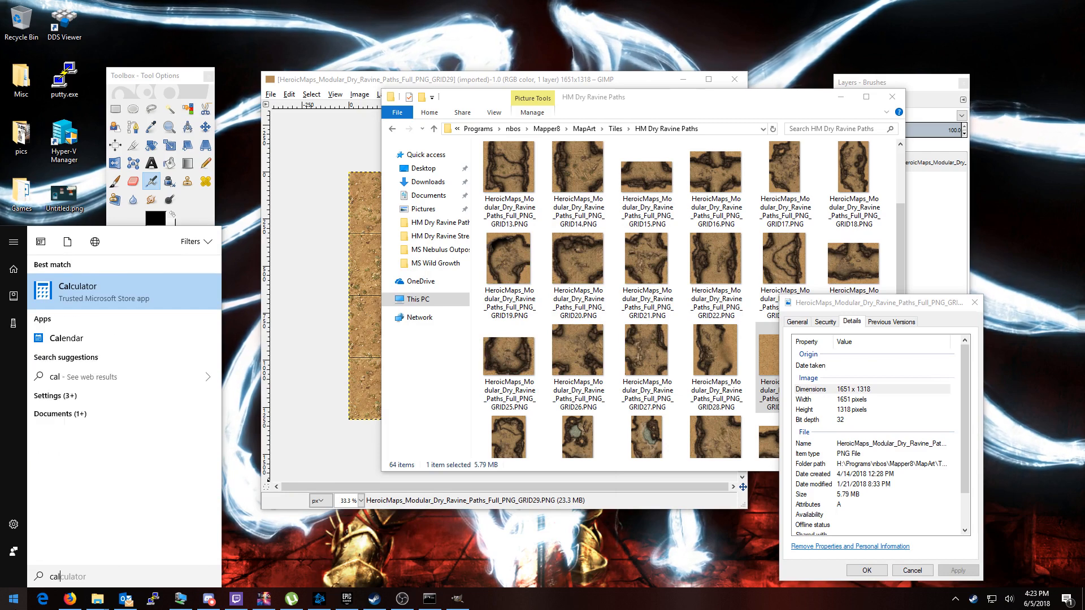
pyautogui.press('Return')
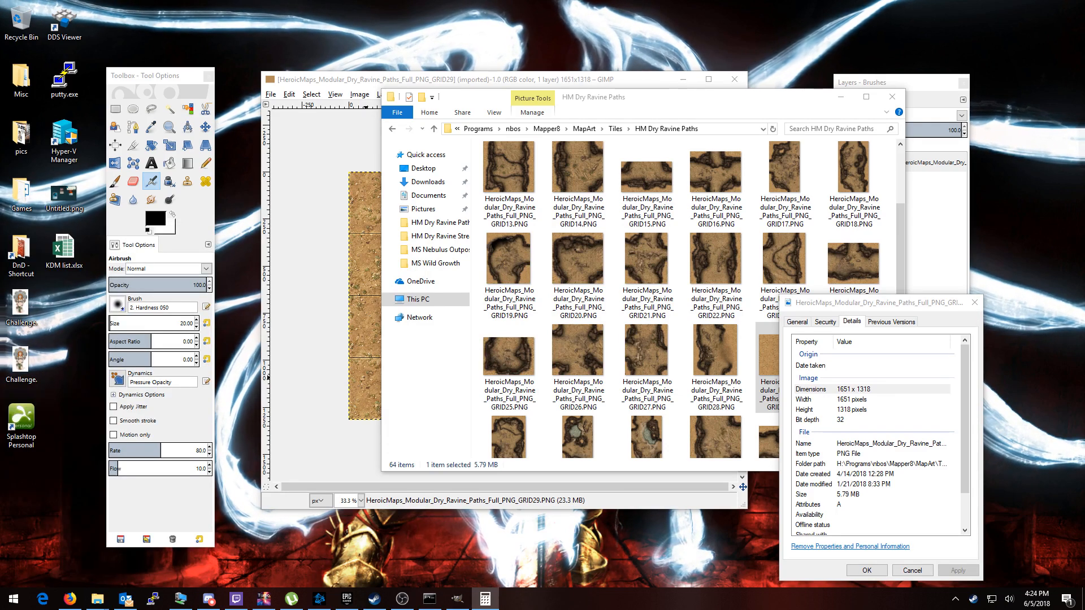
pyautogui.moveTo(930, 215); pyautogui.dragTo(669, 252)
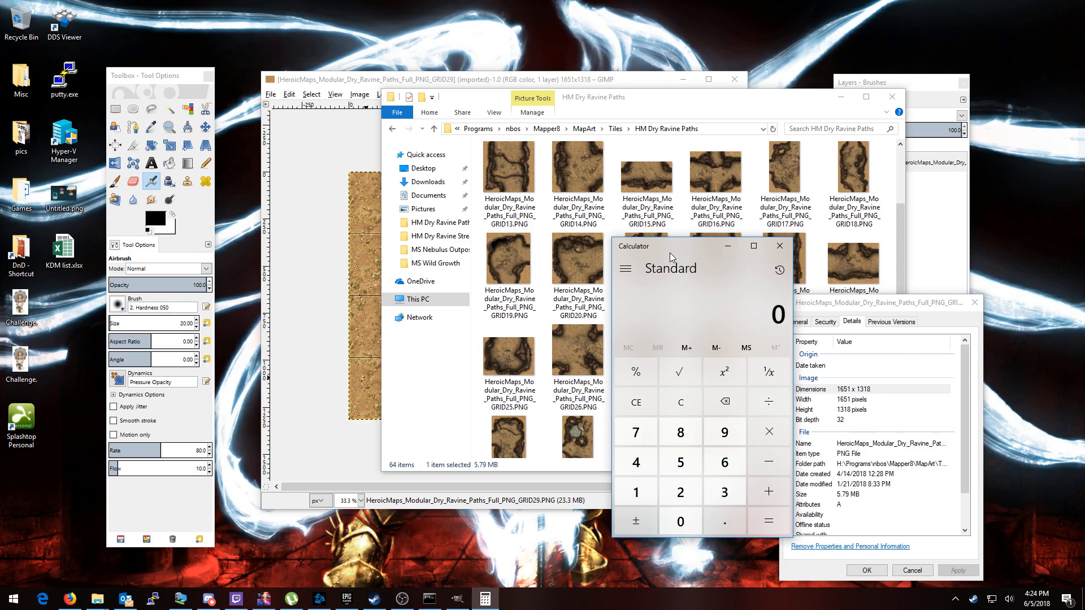
pyautogui.write('1,651')
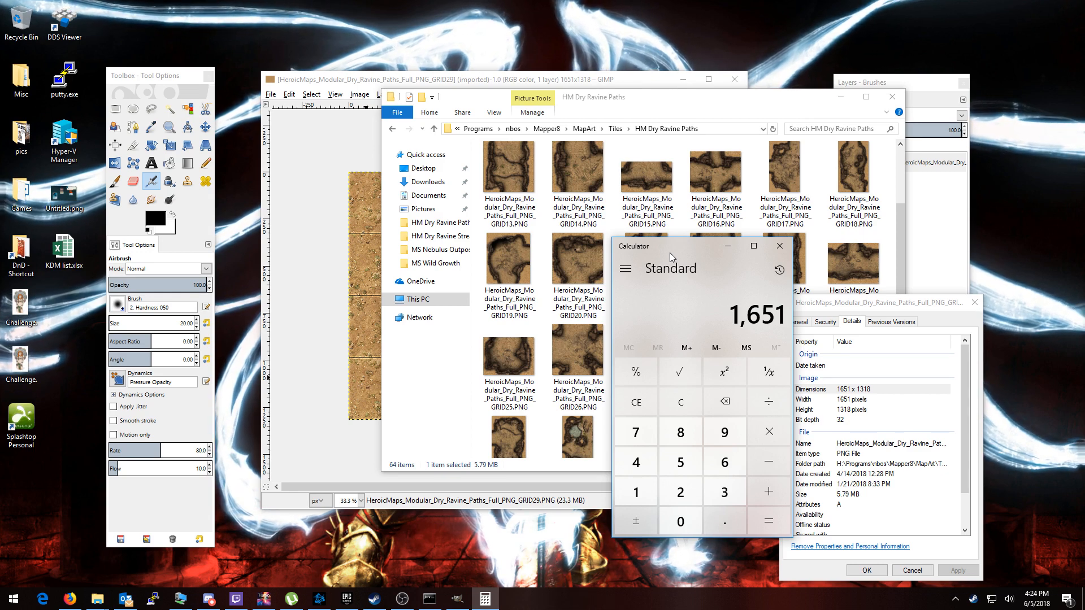
pyautogui.press('/')
pyautogui.write('5')
pyautogui.press('Return')
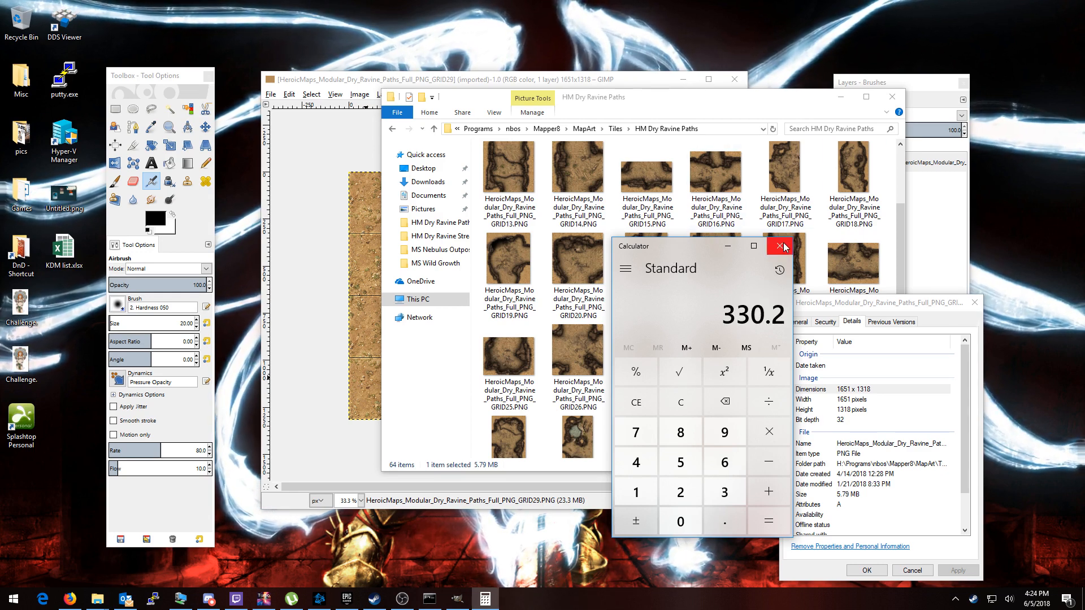
pyautogui.click(974, 303)
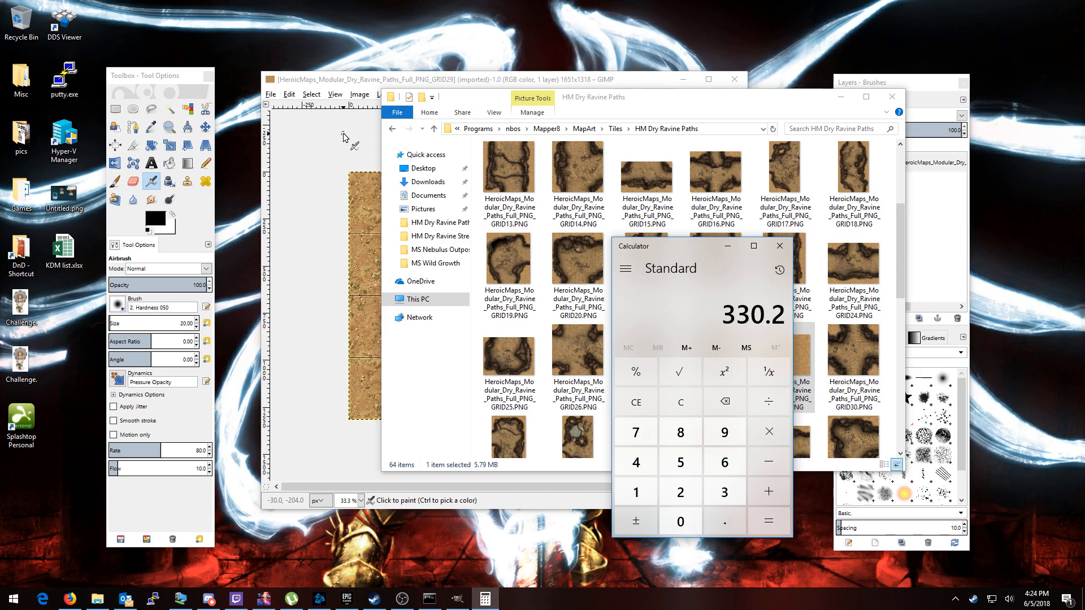
# - Show the grid over the GRID29 image in GIMP and enable snapping to the grid
pyautogui.click(341, 83)
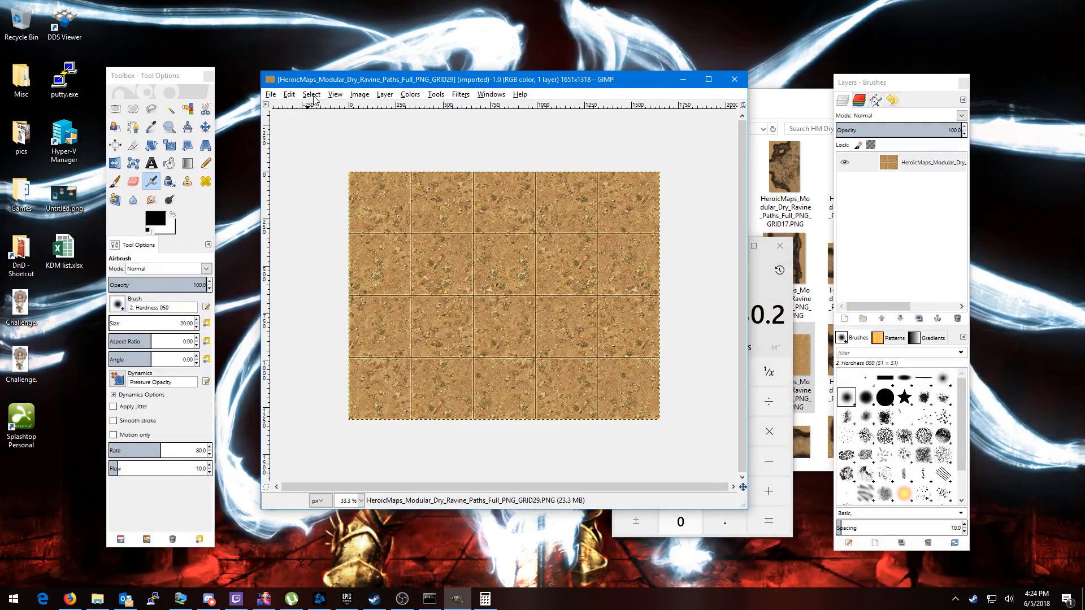
pyautogui.click(334, 95)
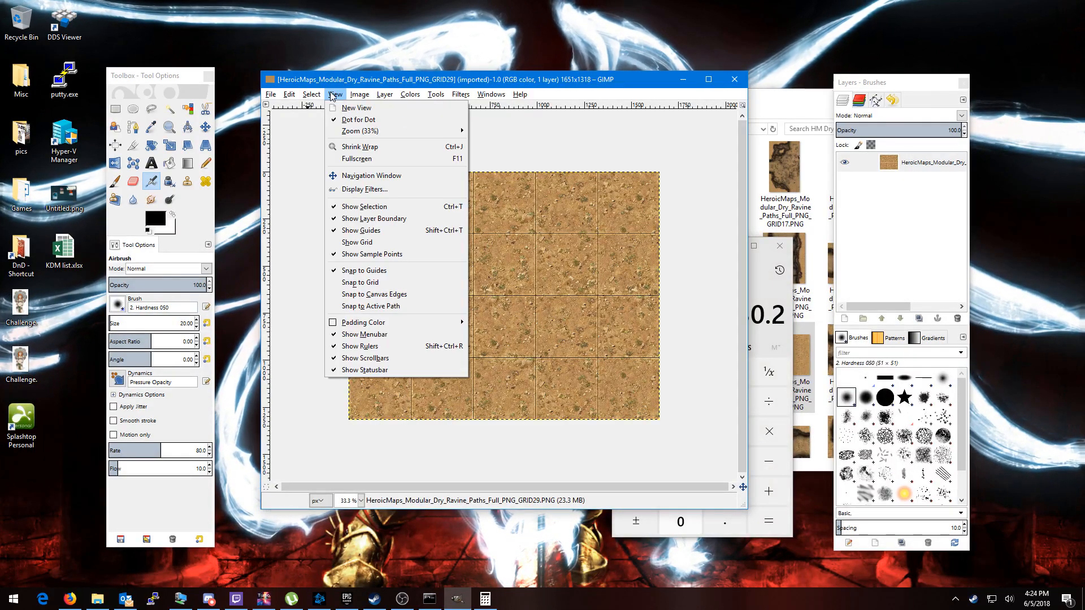
pyautogui.click(363, 242)
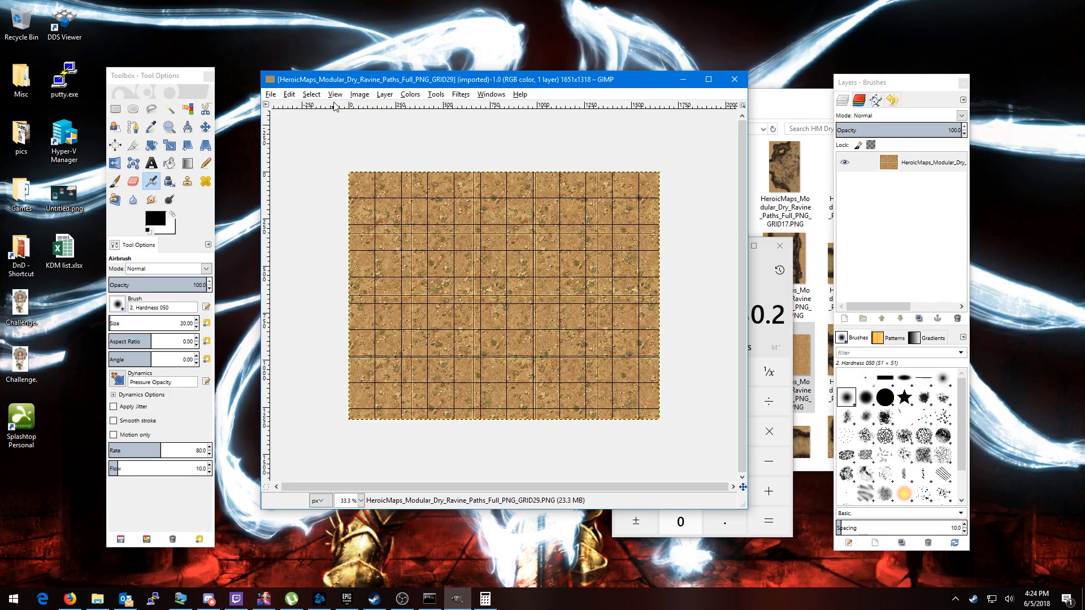
pyautogui.click(312, 95)
pyautogui.moveTo(335, 94)
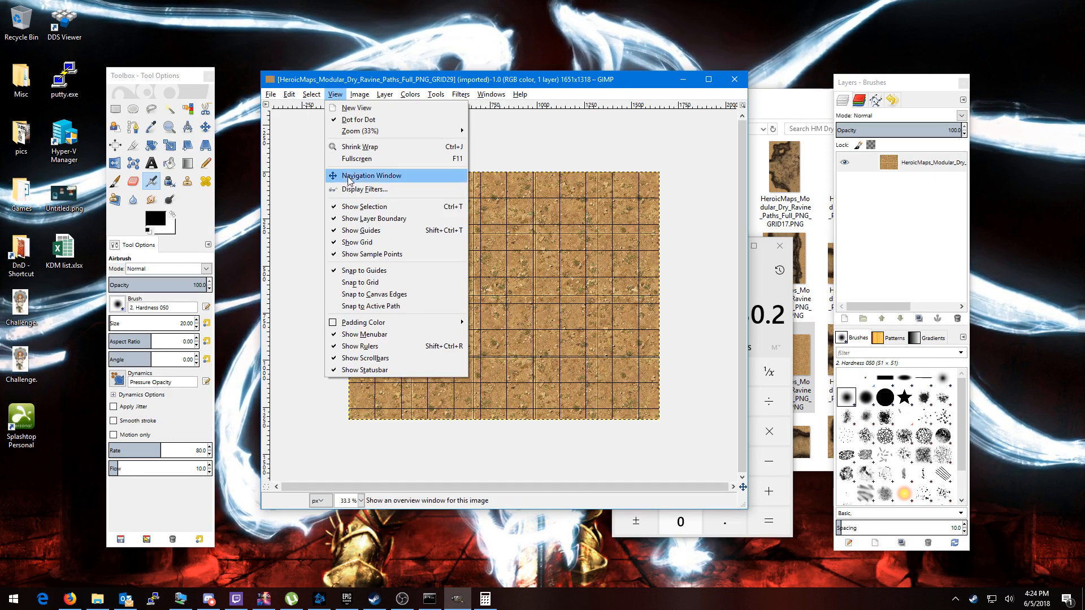
pyautogui.click(382, 282)
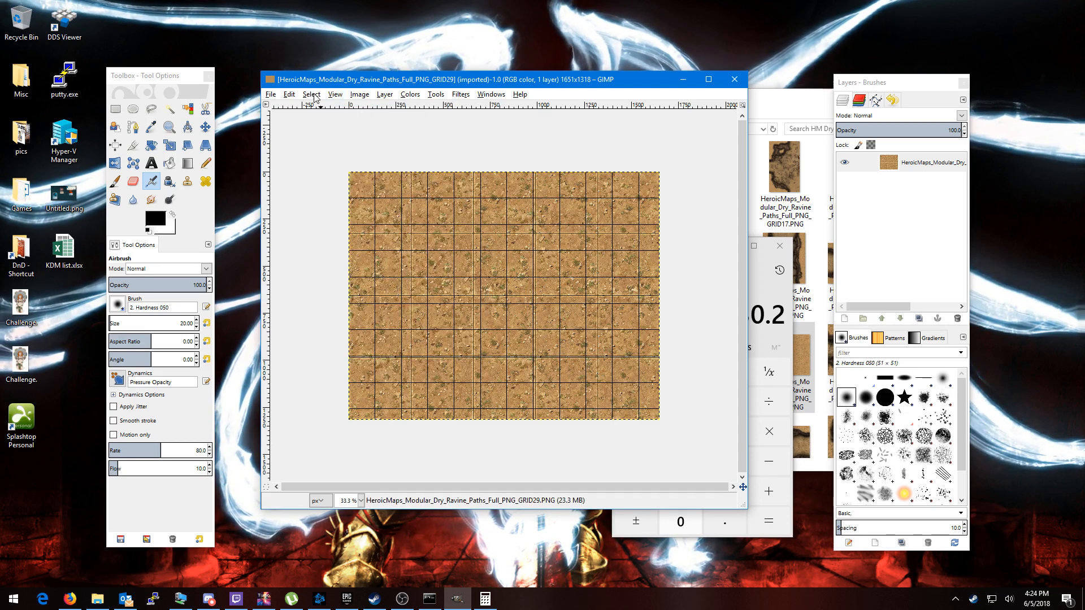
pyautogui.click(291, 94)
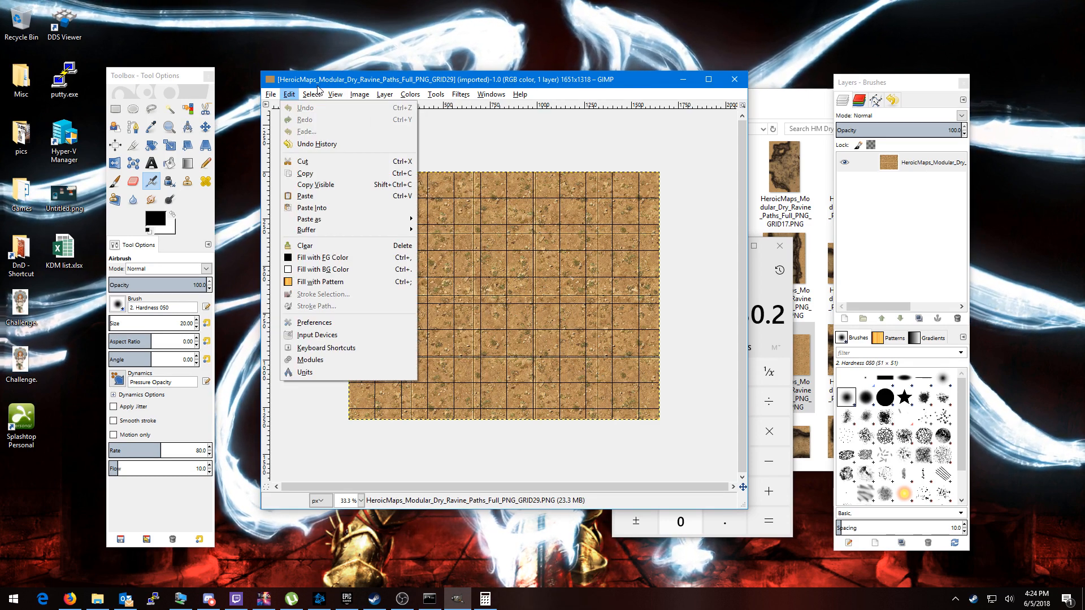
pyautogui.moveTo(312, 96)
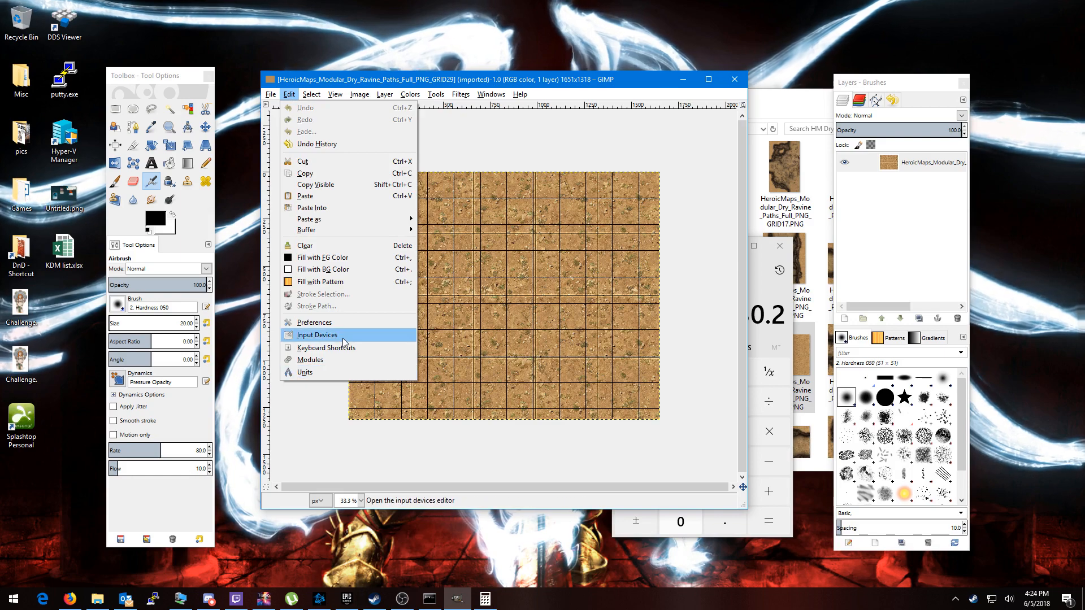
pyautogui.click(343, 331)
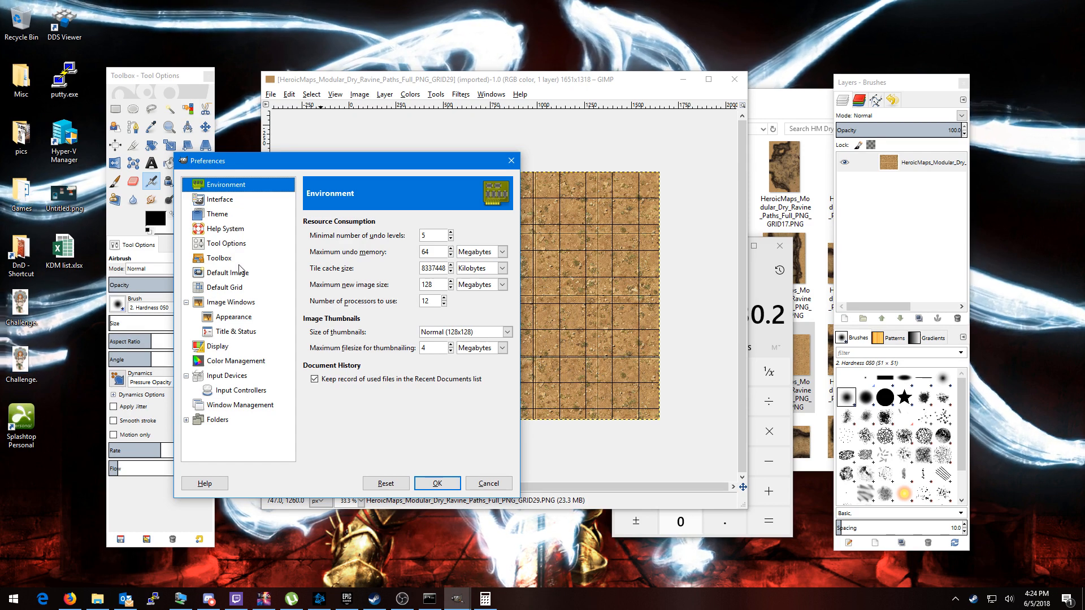
pyautogui.click(240, 291)
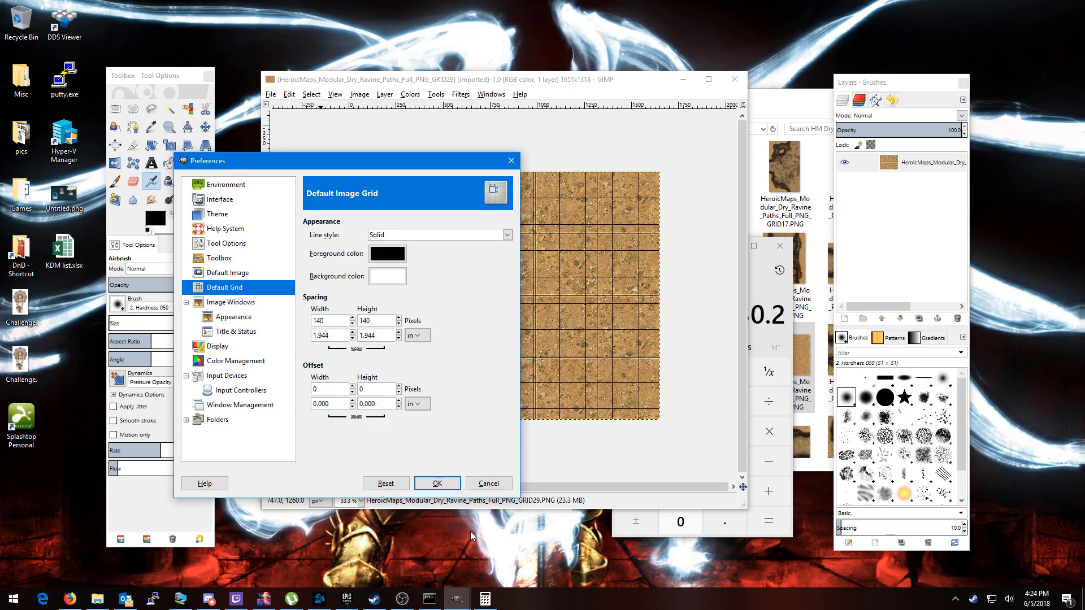
pyautogui.doubleClick(319, 320)
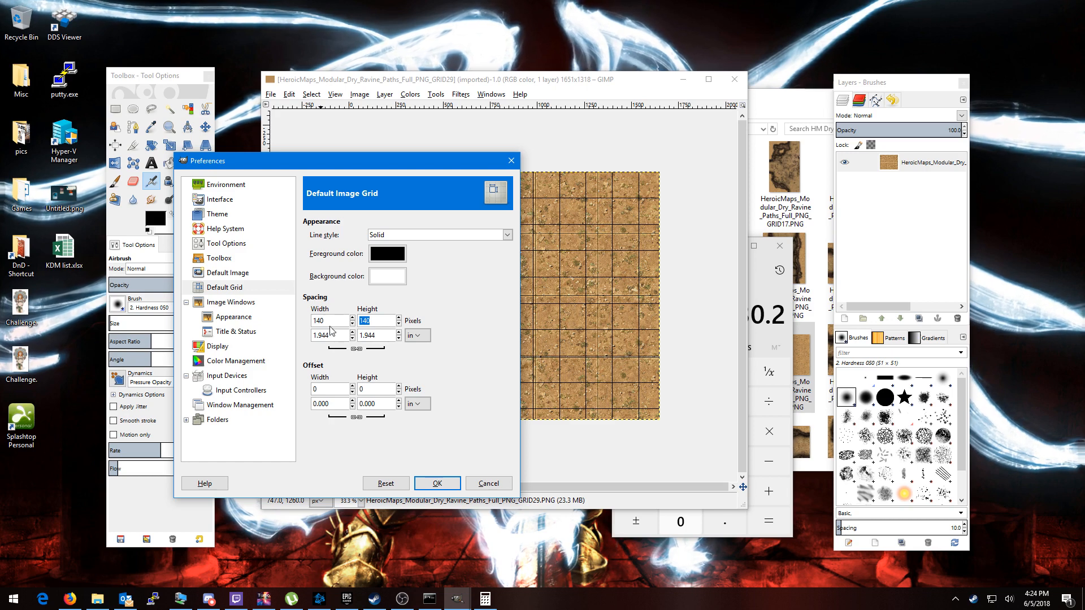
pyautogui.doubleClick(385, 320)
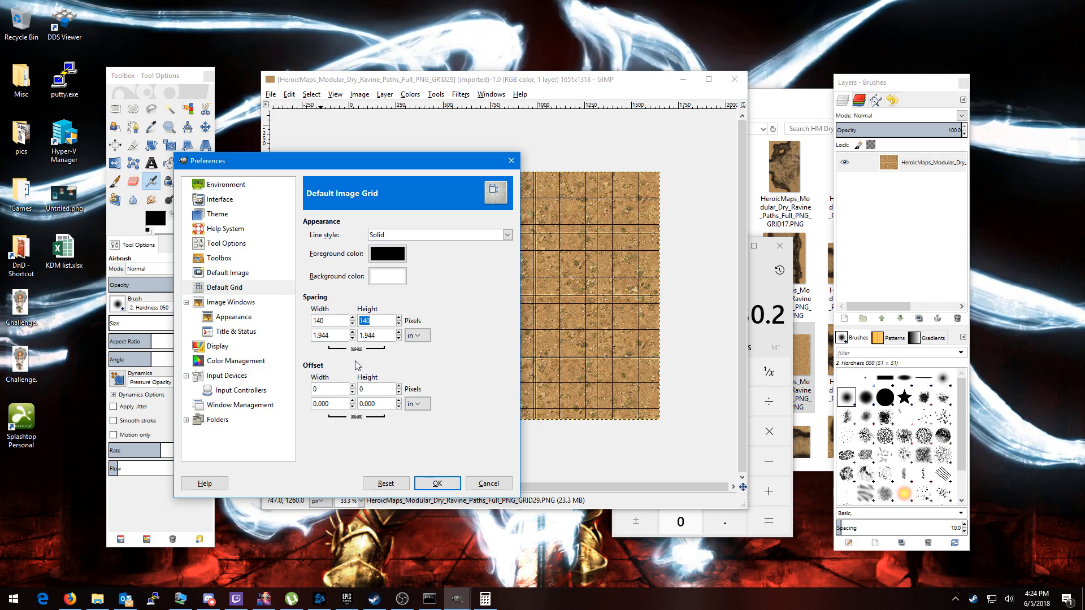
pyautogui.click(489, 483)
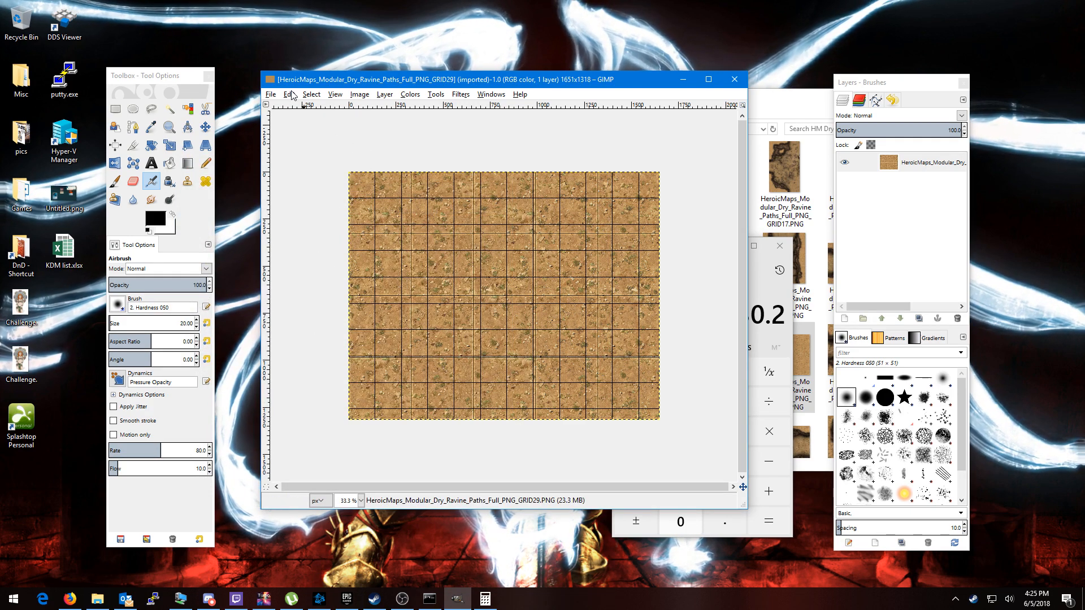
# - Configure the image grid with a spacing of 330 pixels in both width and height
pyautogui.click(311, 95)
pyautogui.moveTo(338, 95)
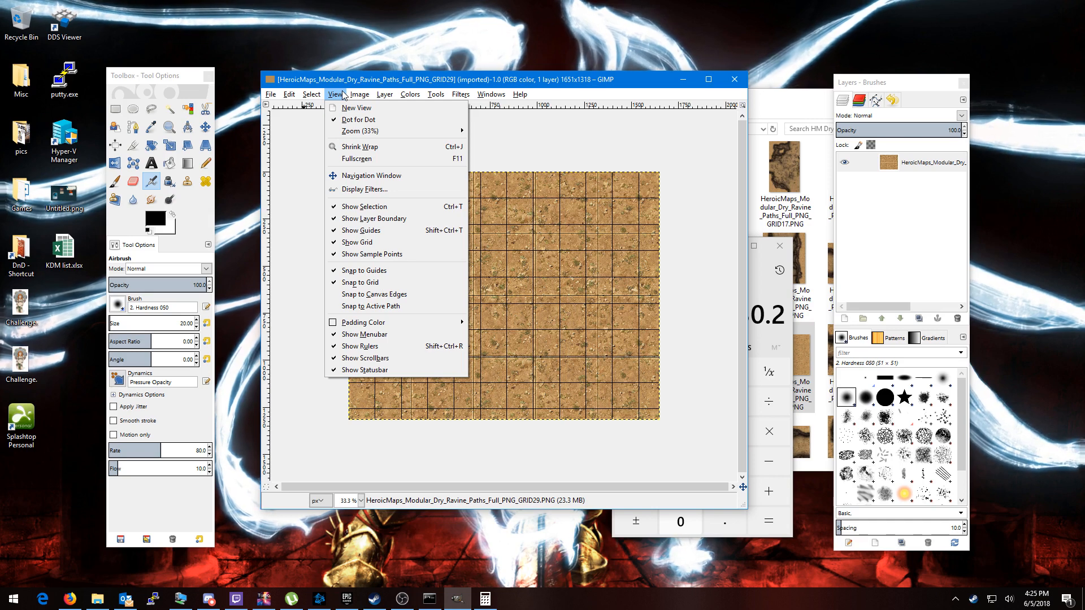
pyautogui.moveTo(433, 95)
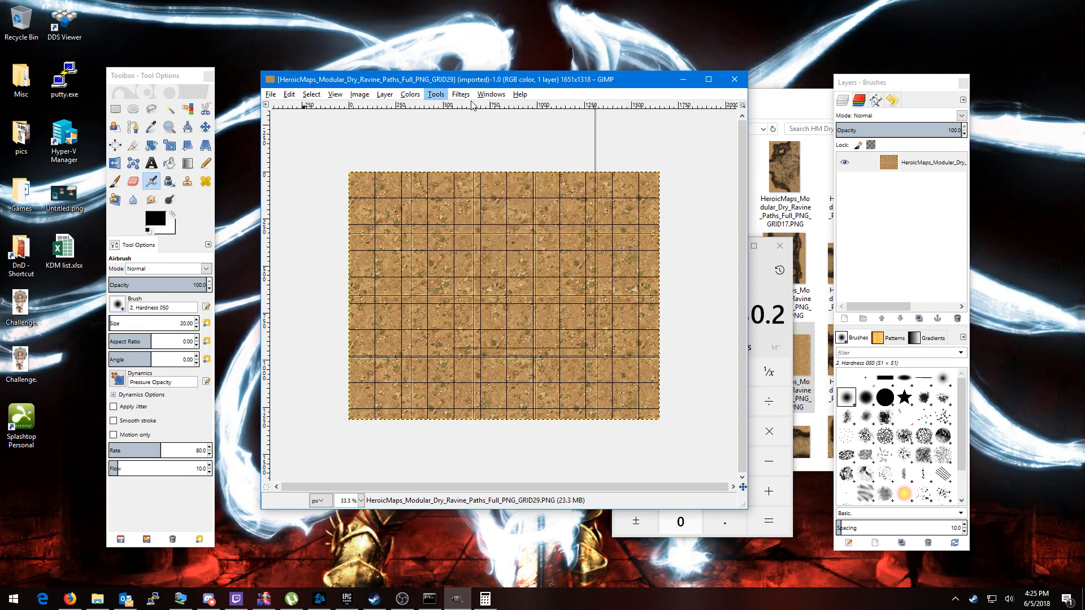
pyautogui.moveTo(494, 94)
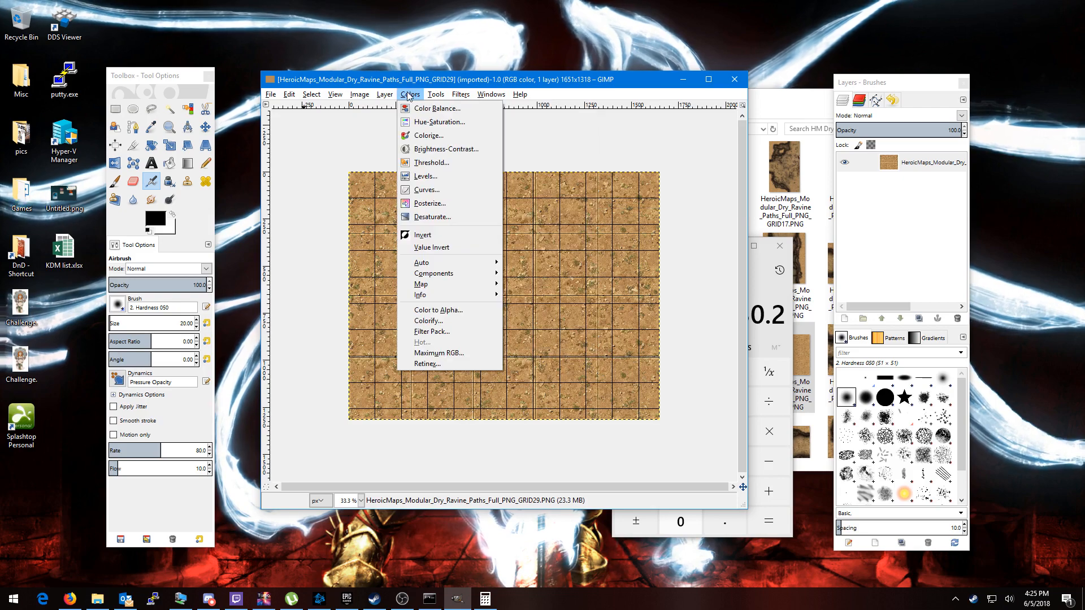
pyautogui.moveTo(391, 97)
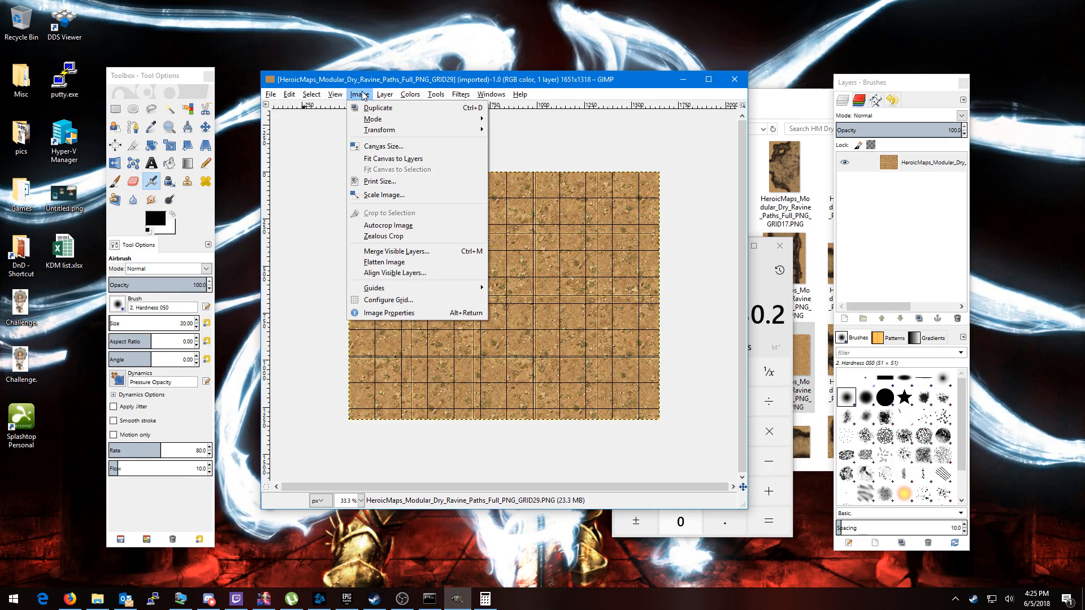
pyautogui.click(391, 302)
pyautogui.click(325, 311)
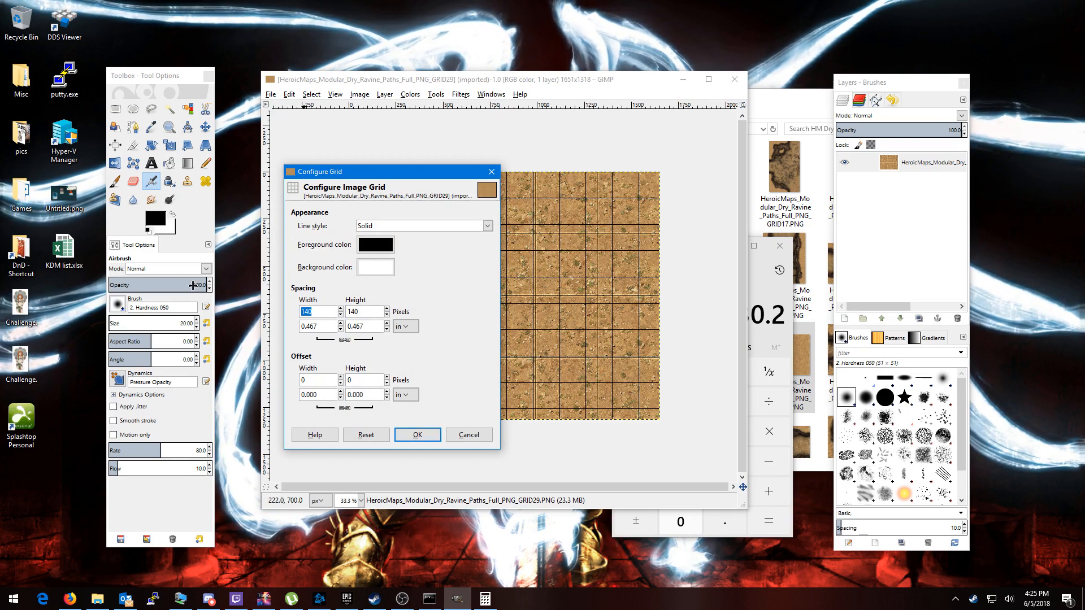
pyautogui.write('330')
pyautogui.press('Tab')
pyautogui.write('3')
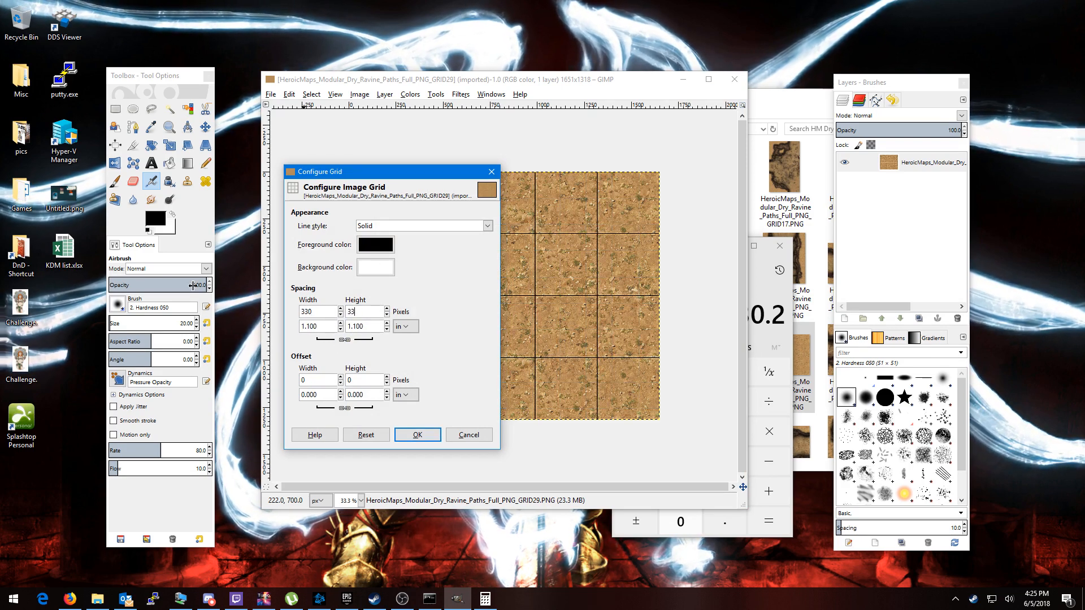
pyautogui.click(417, 435)
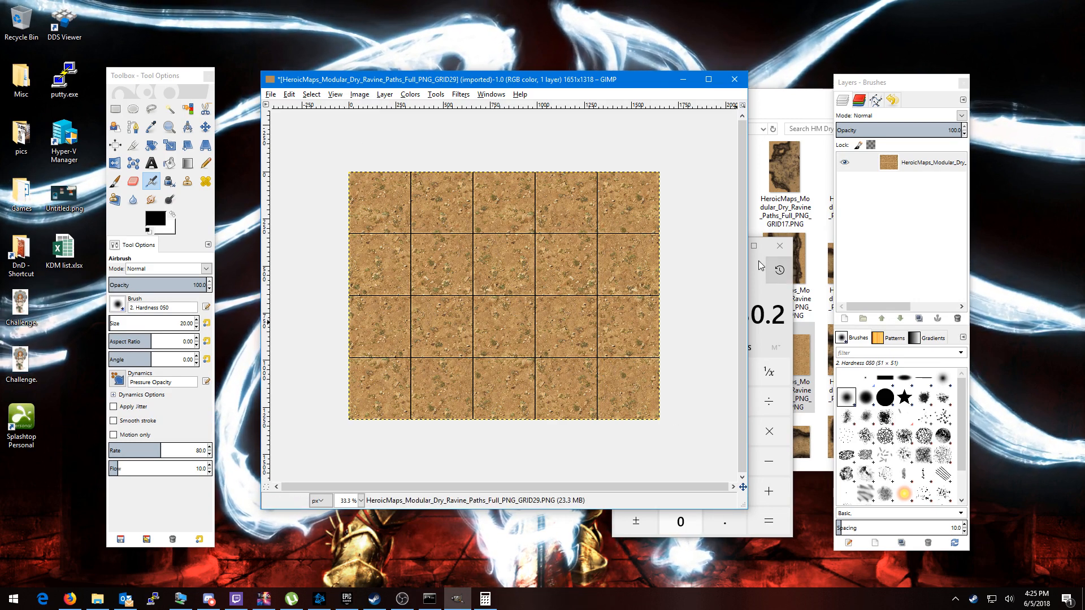
# - Switch to Calculator, clear the previous result, and multiply 20 squares by 330 pixels
pyautogui.click(767, 313)
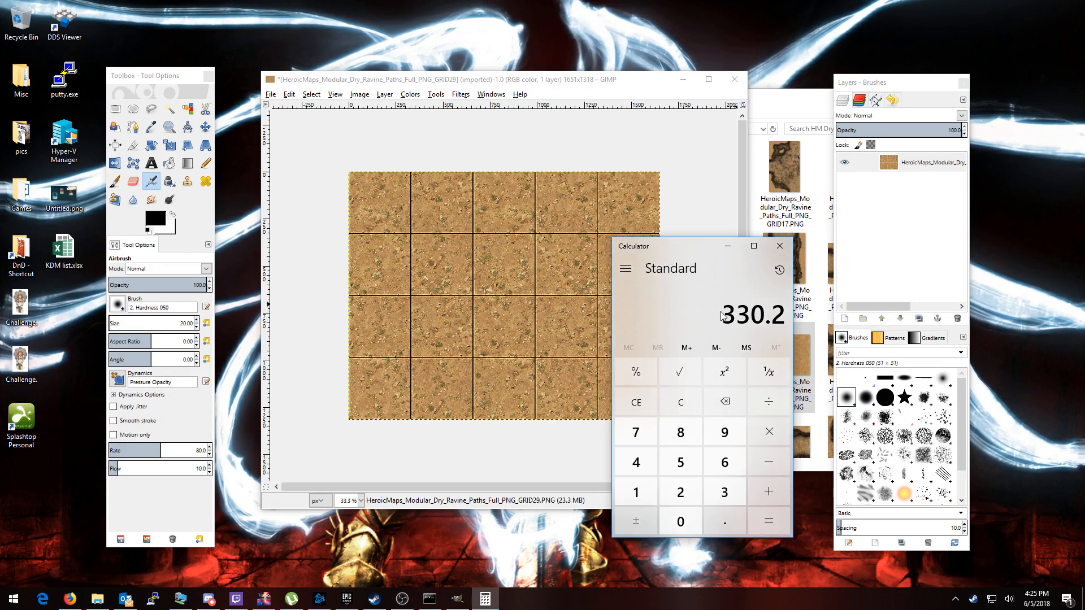
pyautogui.click(636, 403)
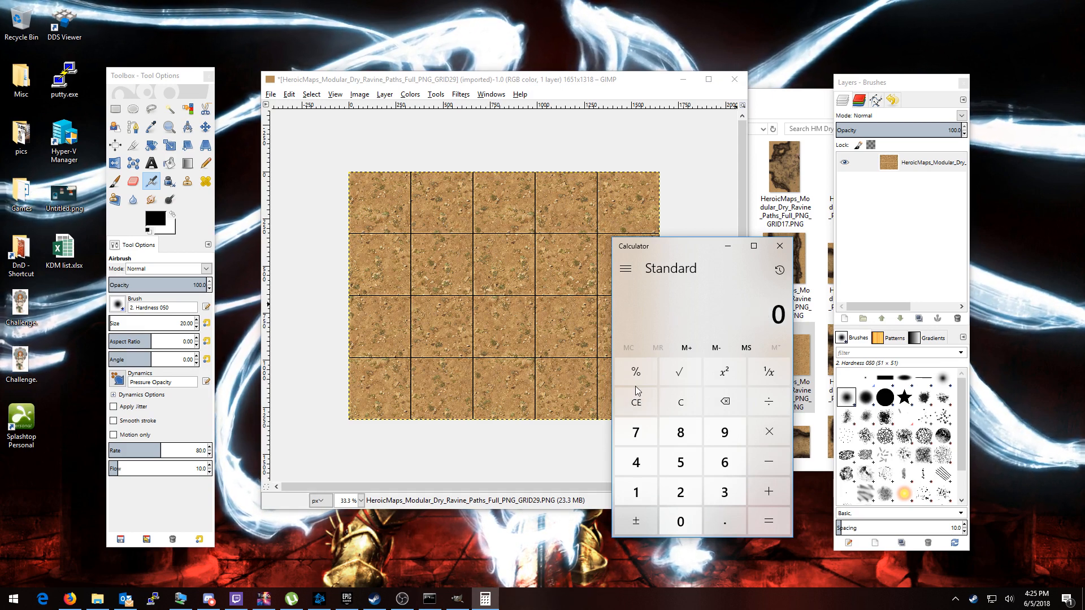
pyautogui.write('20')
pyautogui.write('*')
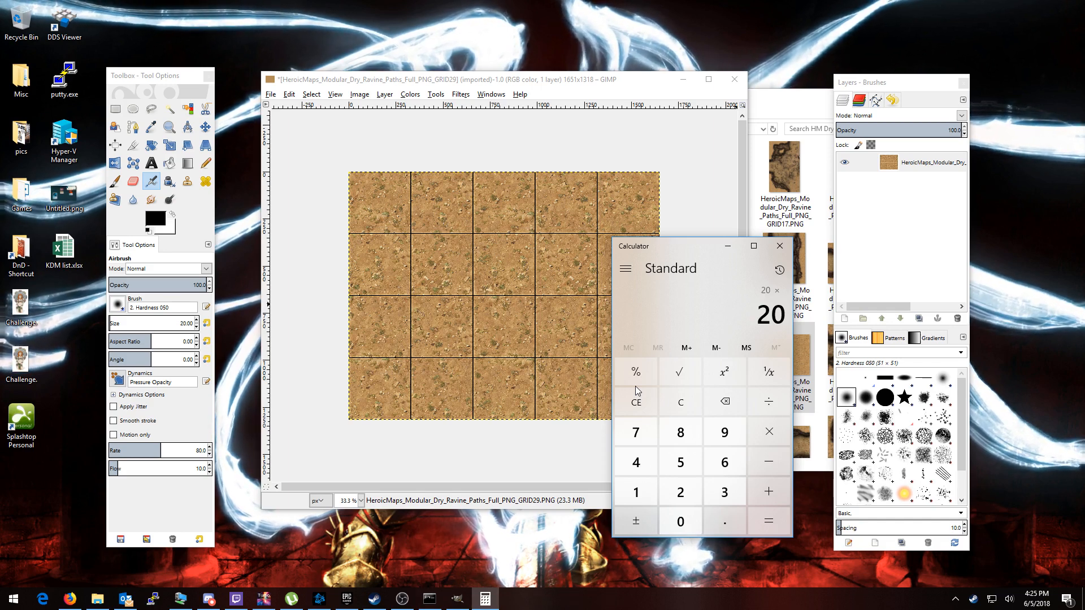
pyautogui.write('330')
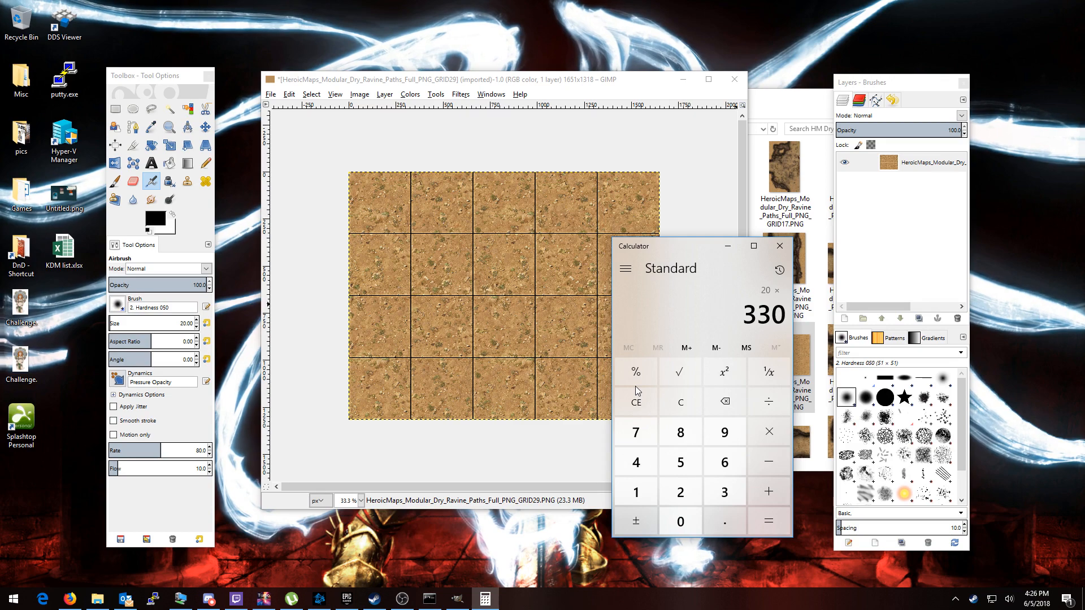
pyautogui.press('Return')
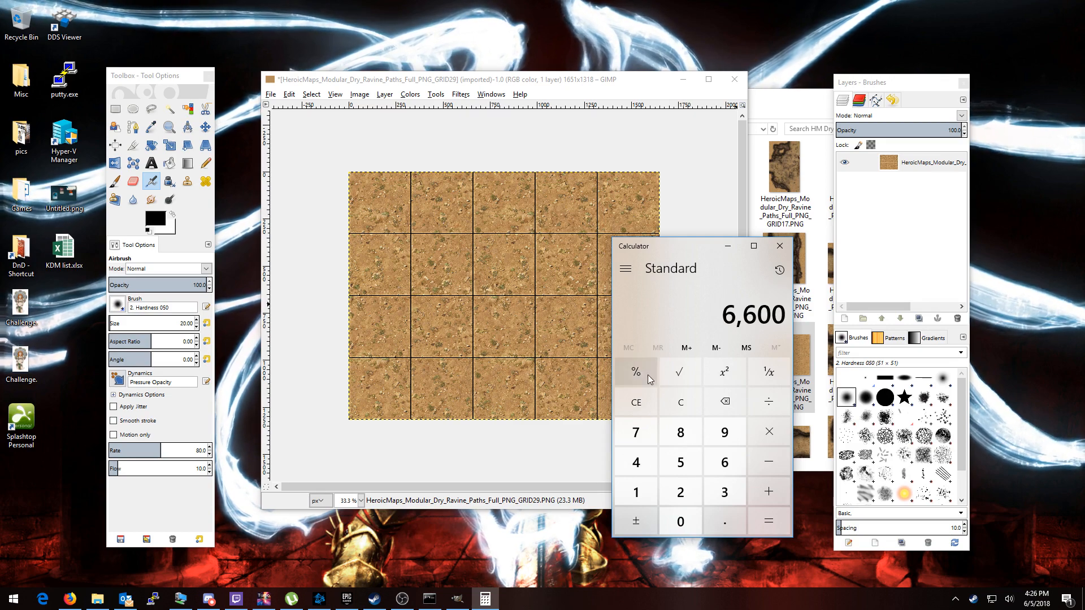
# - Resize the GRID29 image's canvas in GIMP to 6600 pixels wide and 6600 pixels high
pyautogui.click(359, 95)
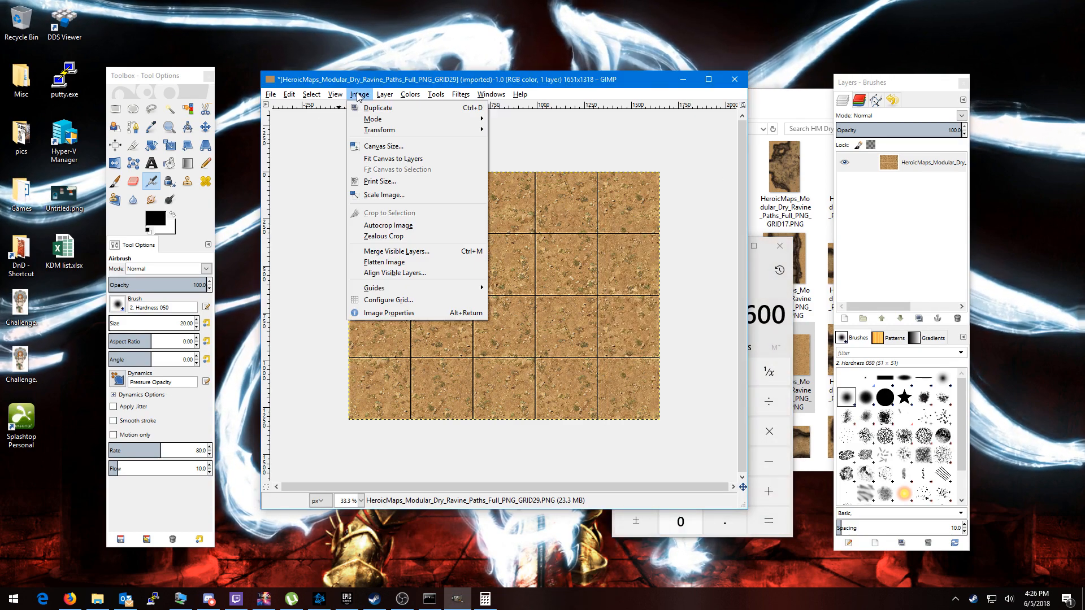
pyautogui.click(384, 146)
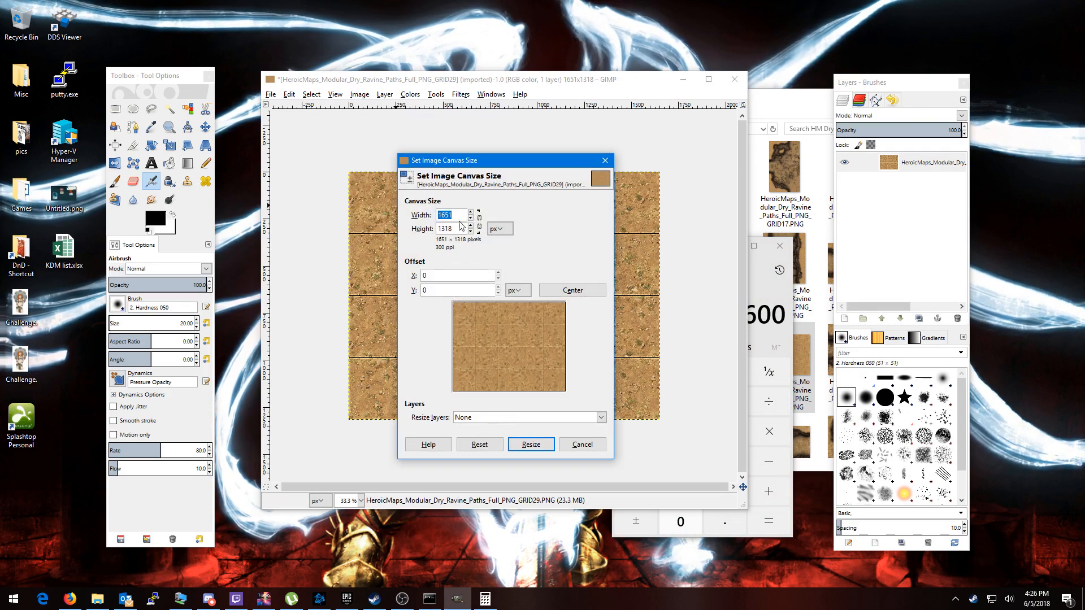
pyautogui.write('6600')
pyautogui.press('Tab')
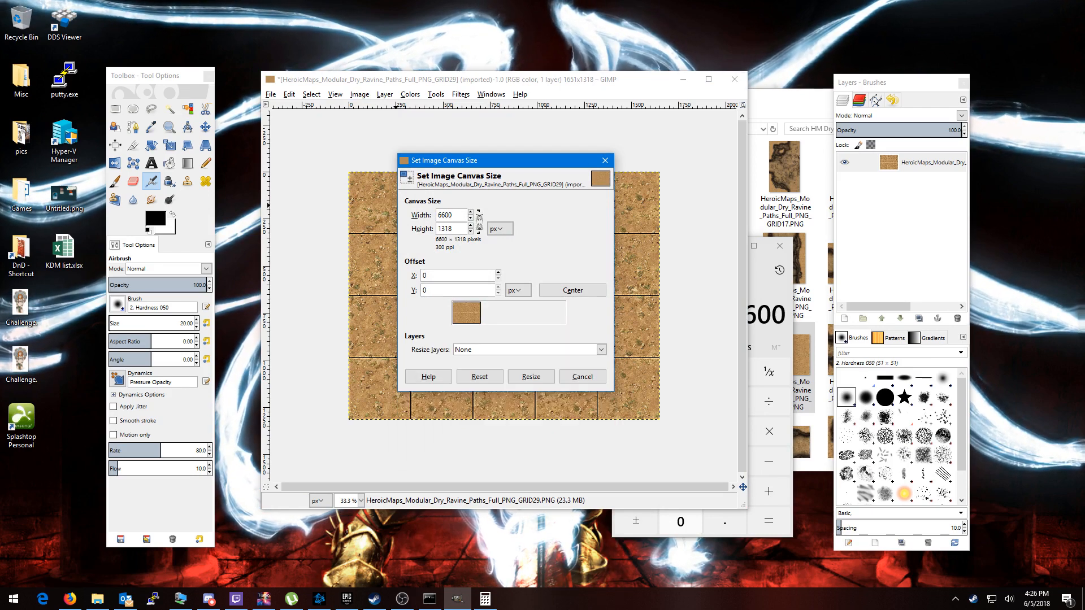
pyautogui.write('6600')
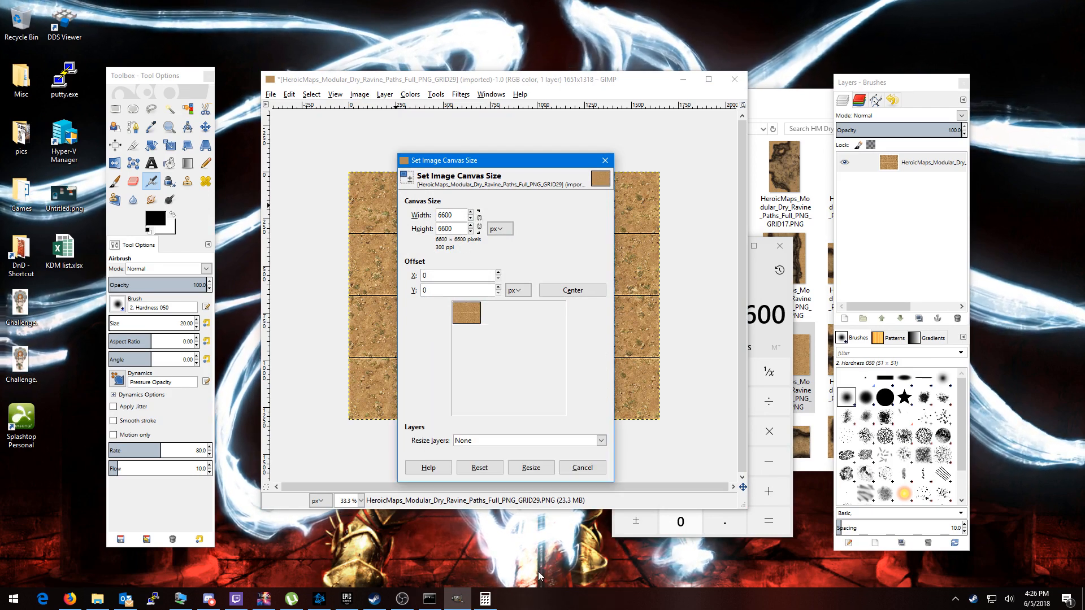
pyautogui.click(531, 467)
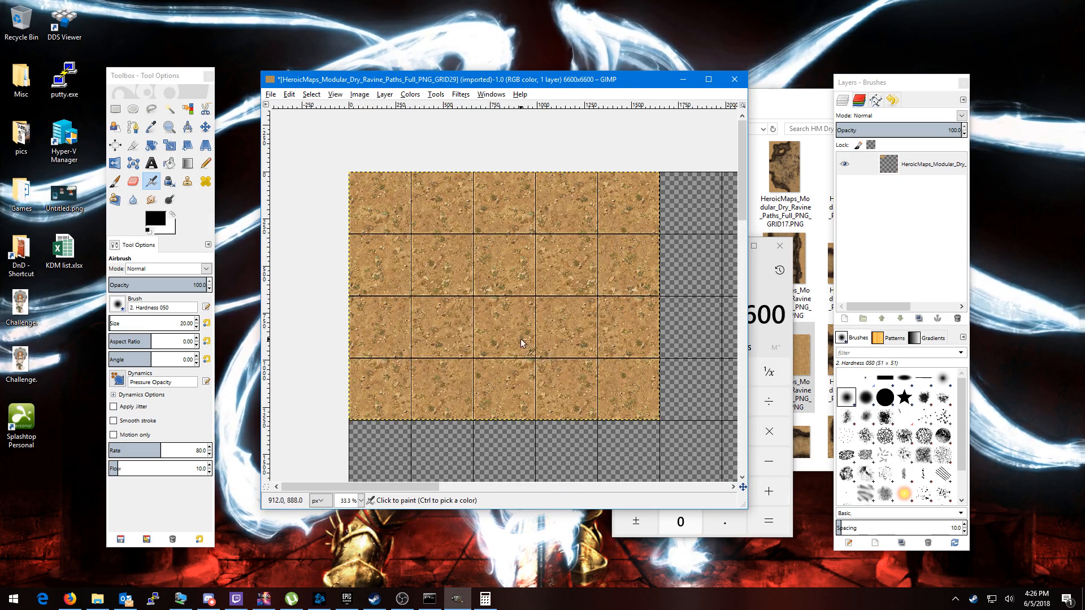
# - Activate the Move tool and bring the whole enlarged canvas into view at 6.25 % zoom
pyautogui.click(206, 126)
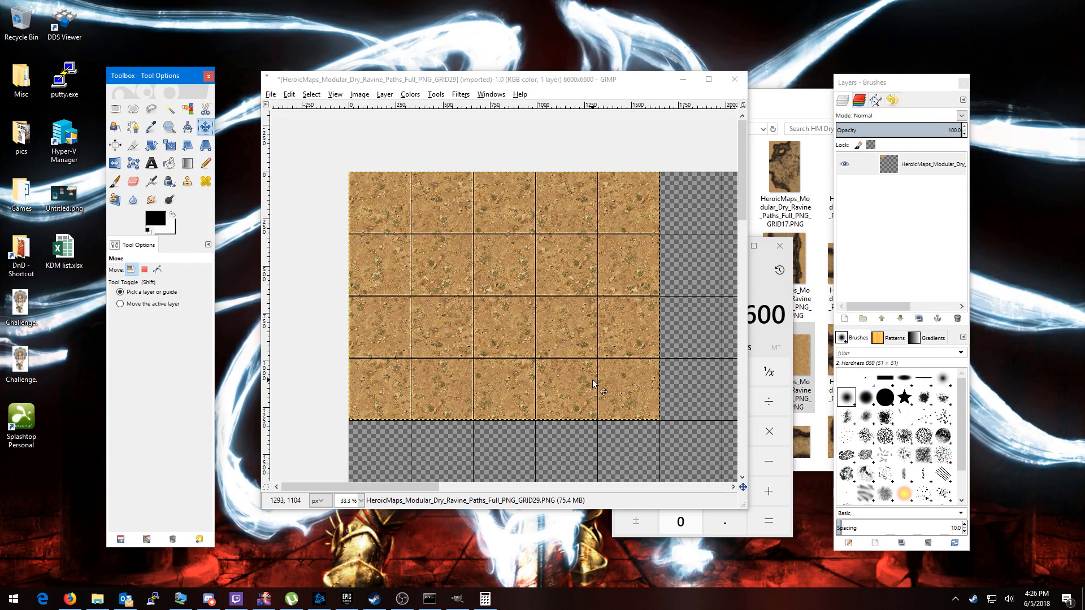
pyautogui.scroll(-4, 593, 385)
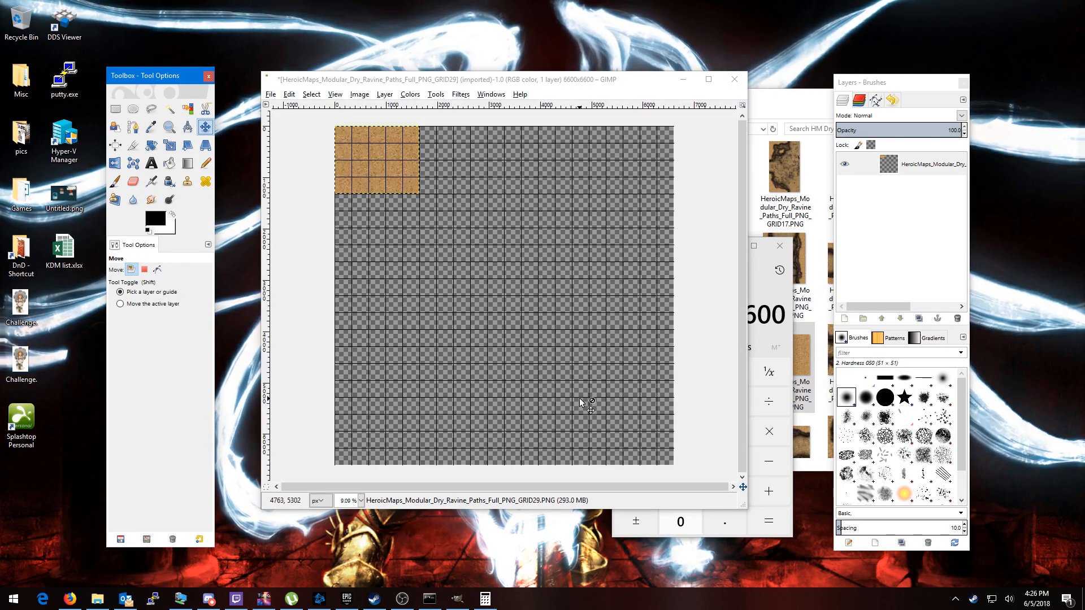
pyautogui.scroll(-1, 582, 402)
pyautogui.scroll(2, 465, 343)
pyautogui.scroll(-2, 462, 348)
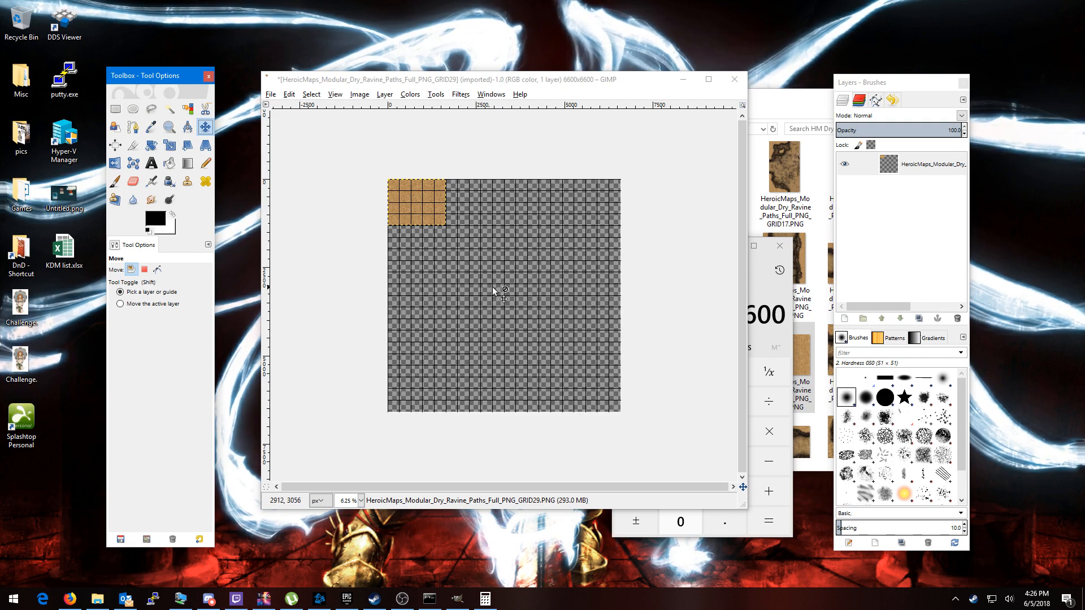
pyautogui.moveTo(498, 265); pyautogui.dragTo(457, 279)
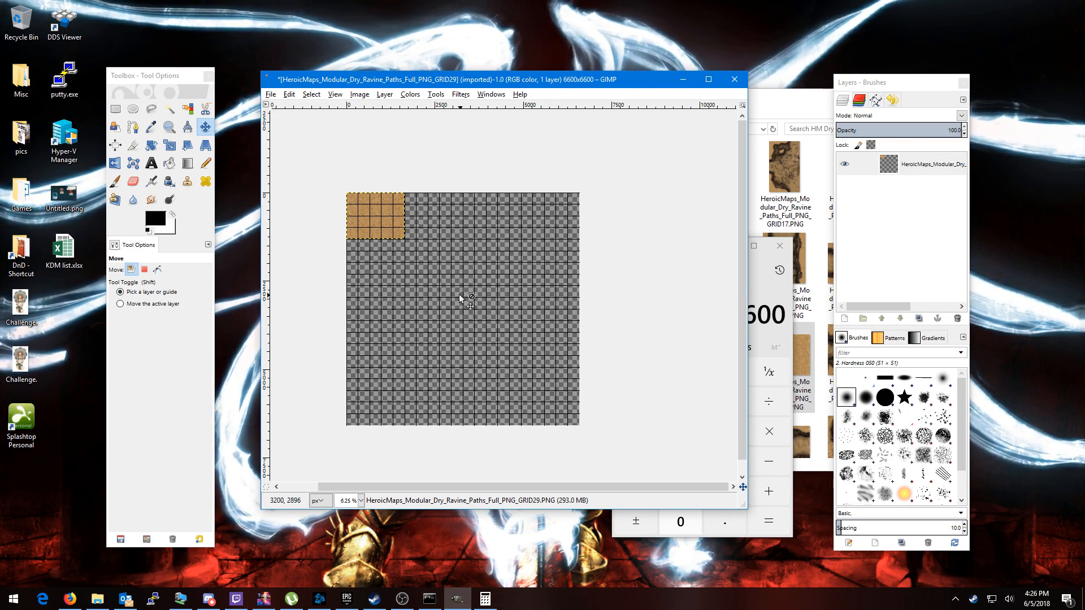
pyautogui.moveTo(441, 315); pyautogui.dragTo(482, 314)
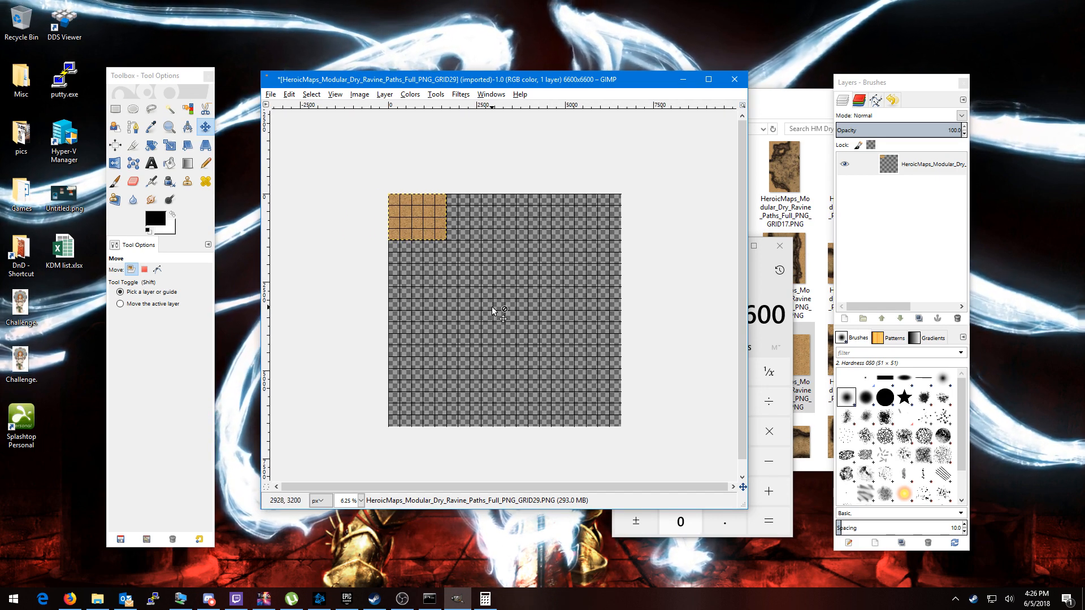
# - Find the GRID06 ravine tile in File Explorer, preview it in Photos, and add it to the GIMP image as a new layer
pyautogui.click(792, 113)
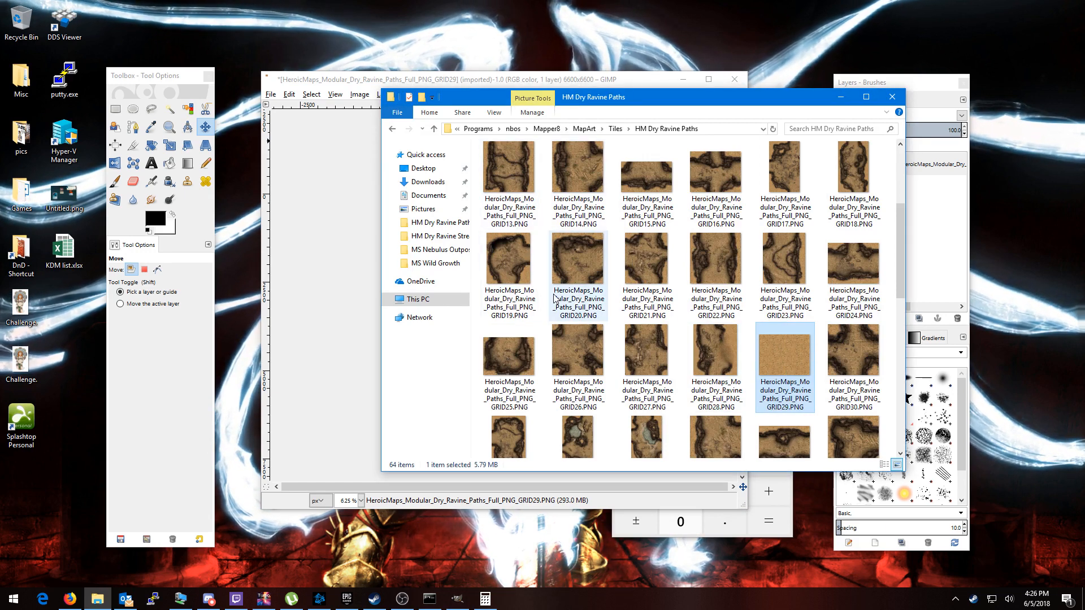
pyautogui.scroll(-2, 689, 361)
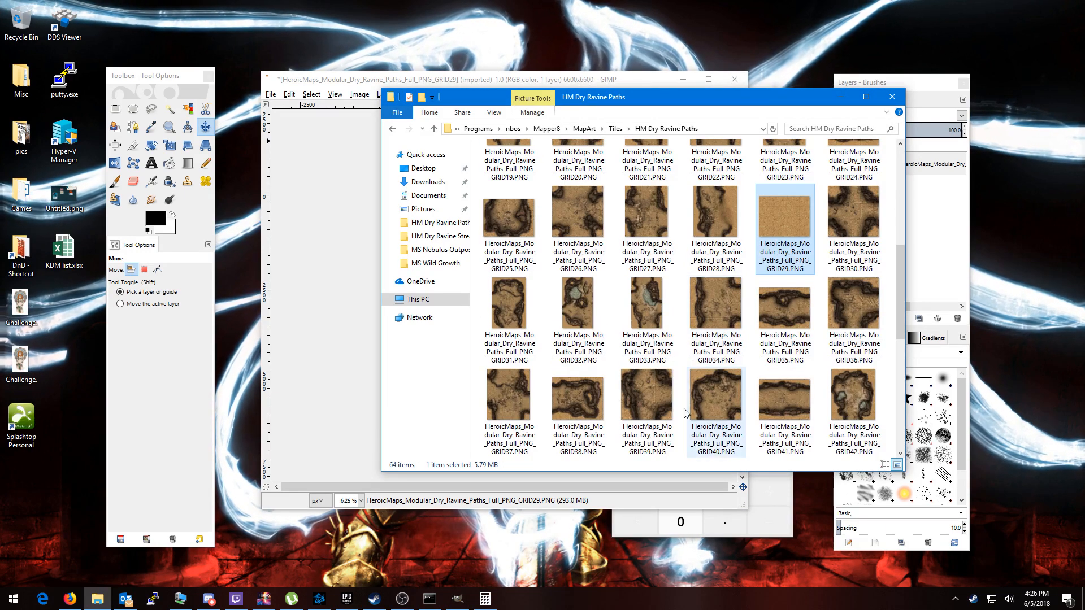
pyautogui.scroll(2, 803, 365)
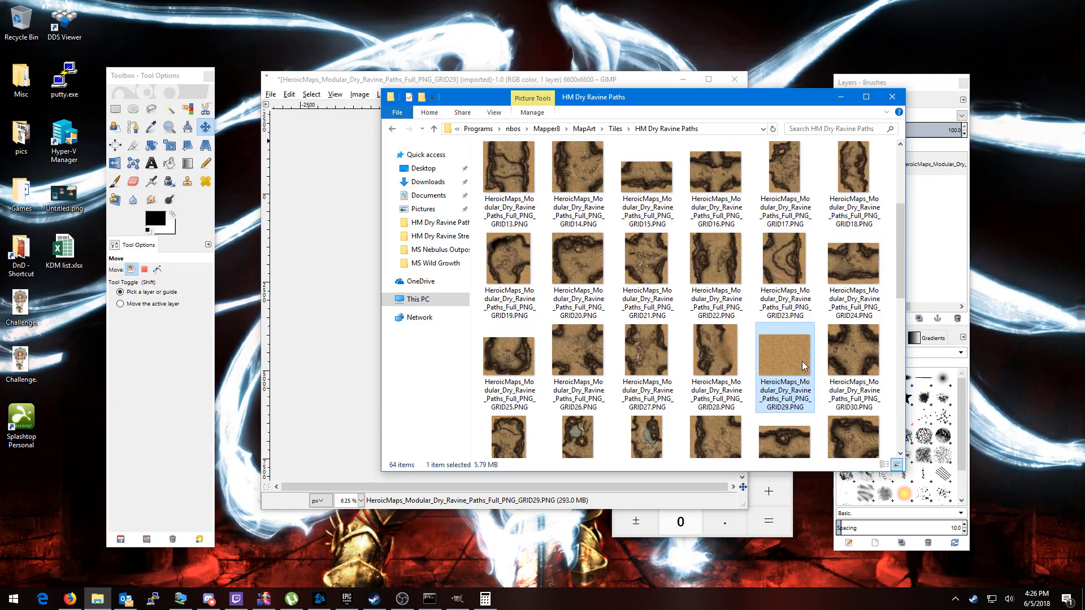
pyautogui.scroll(3, 802, 365)
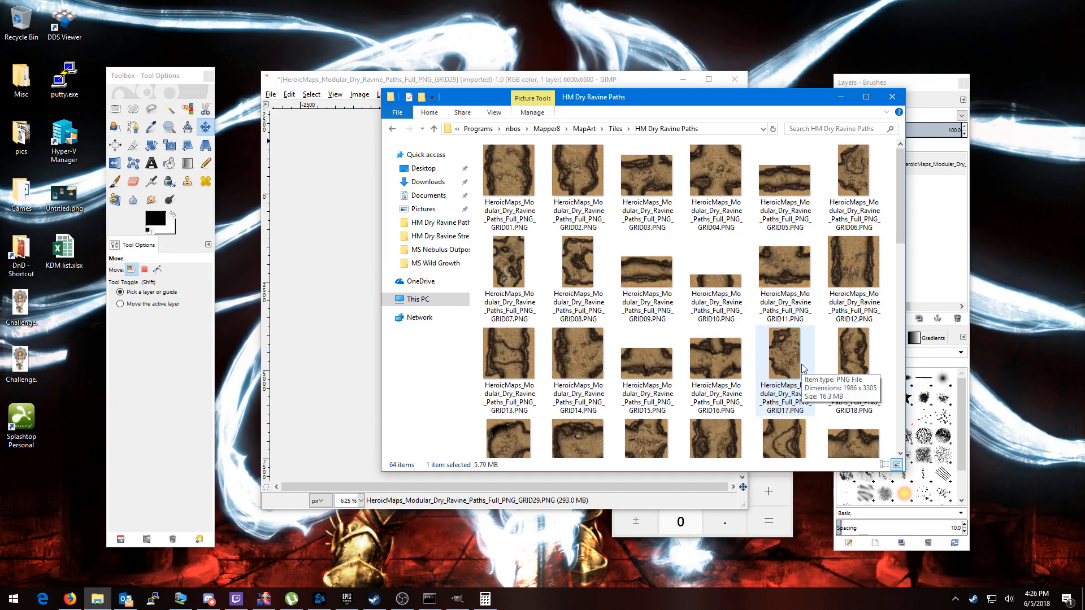
pyautogui.doubleClick(861, 184)
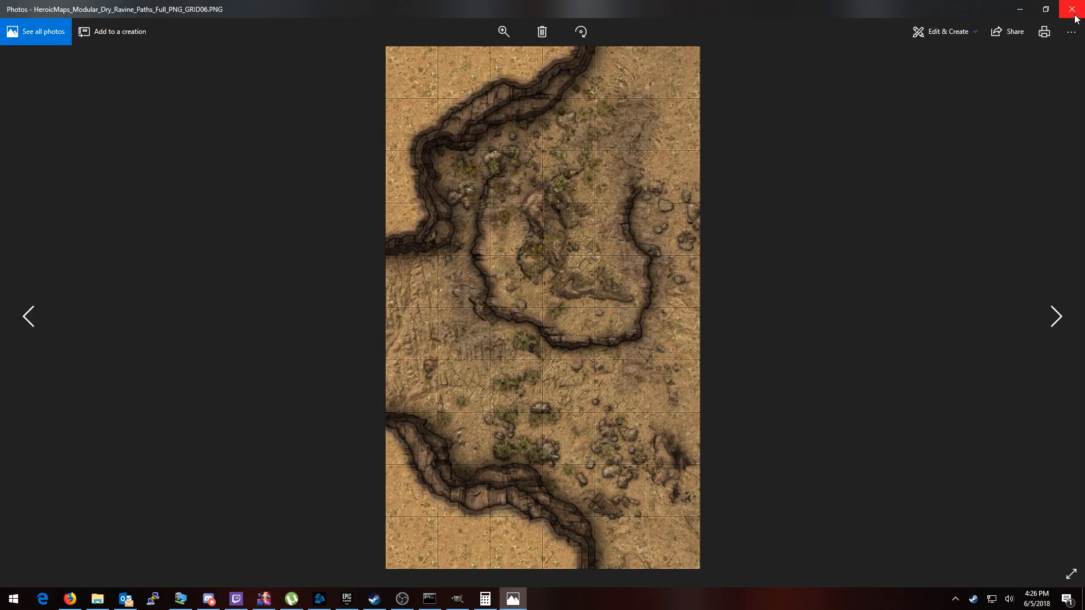
pyautogui.click(1072, 12)
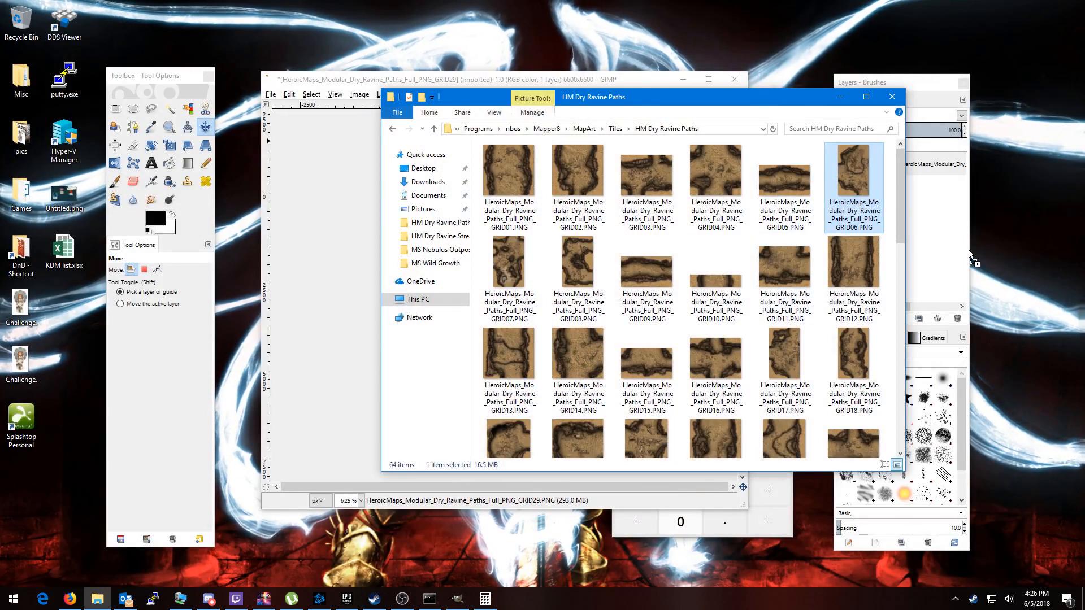
pyautogui.moveTo(968, 251); pyautogui.dragTo(932, 208)
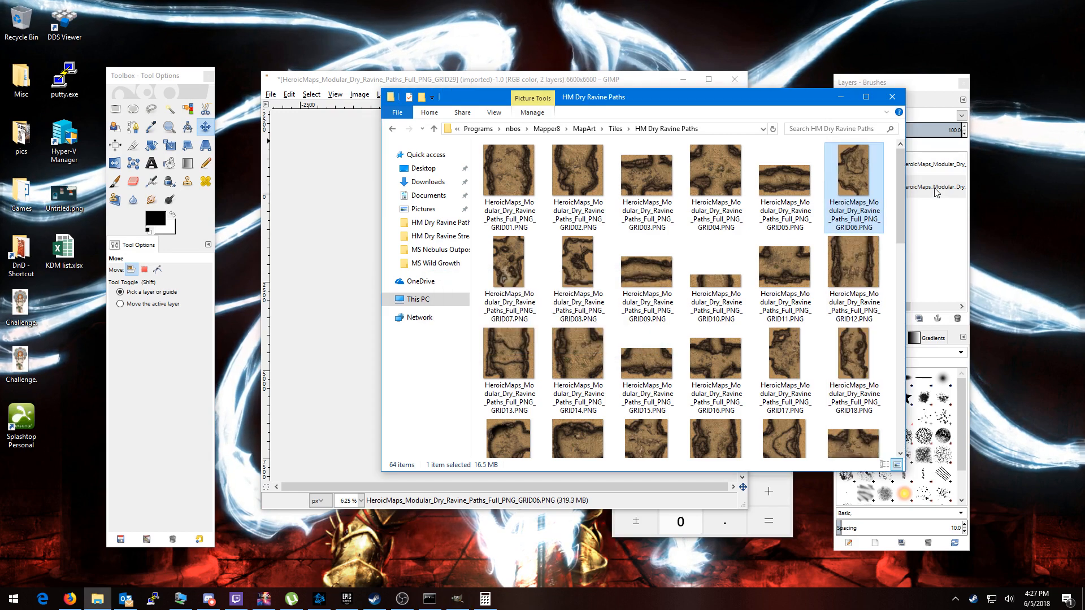
pyautogui.click(639, 78)
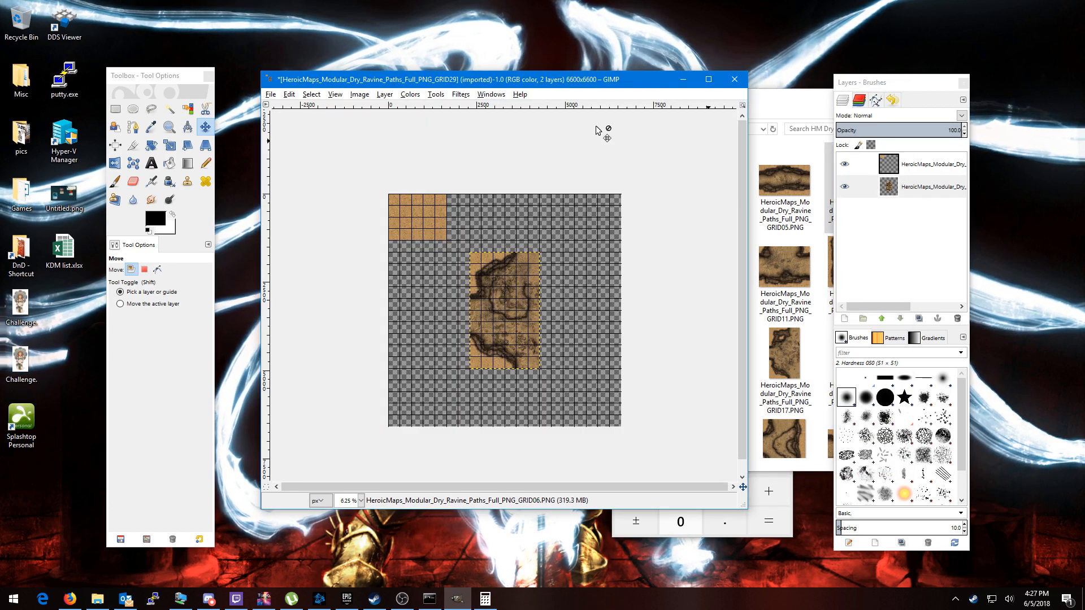
# - Move the GRID06 tile to the canvas's right edge and place the GRID29 tile in the canvas's upper-left corner
pyautogui.click(933, 167)
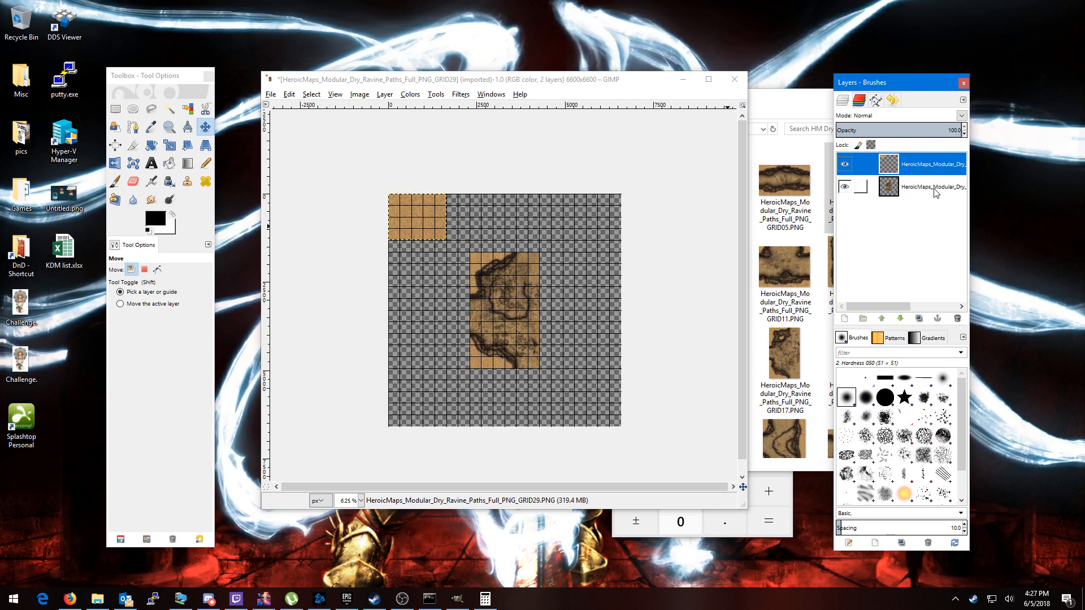
pyautogui.click(495, 320)
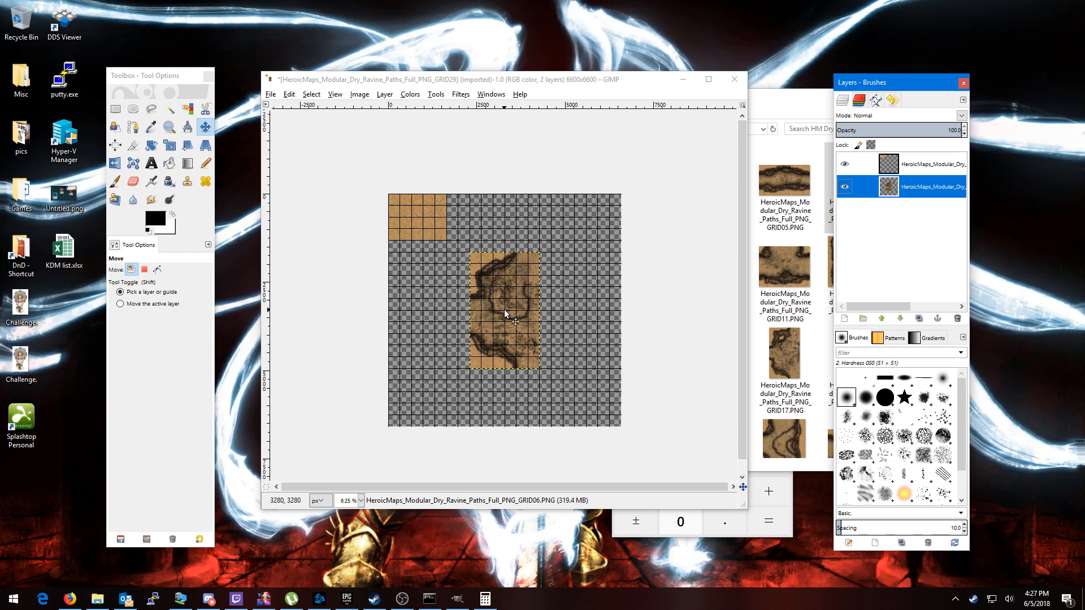
pyautogui.moveTo(502, 311); pyautogui.dragTo(579, 302)
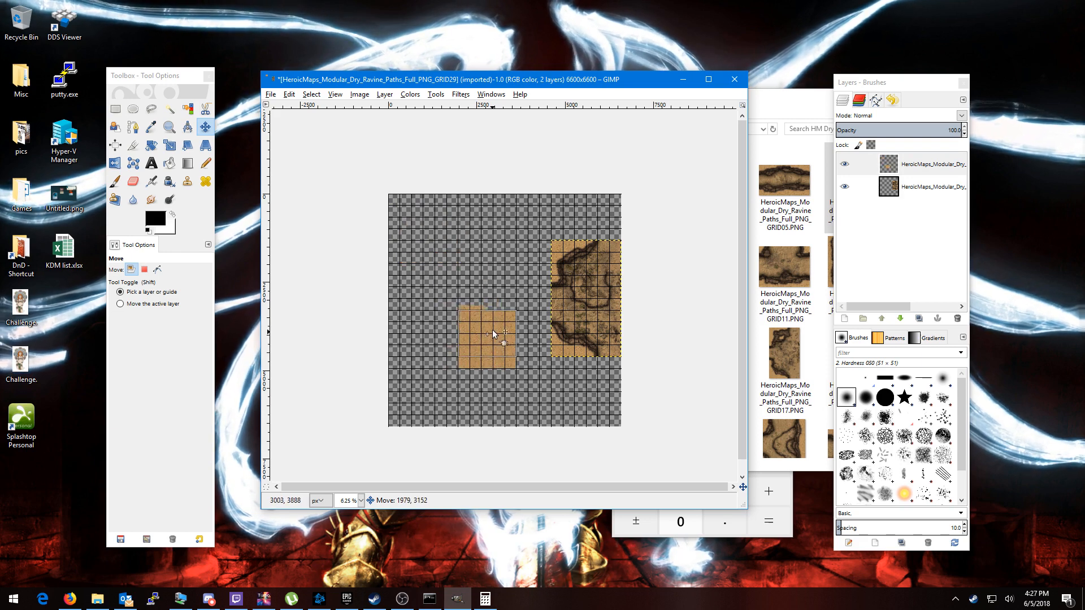
pyautogui.moveTo(493, 334); pyautogui.dragTo(425, 220)
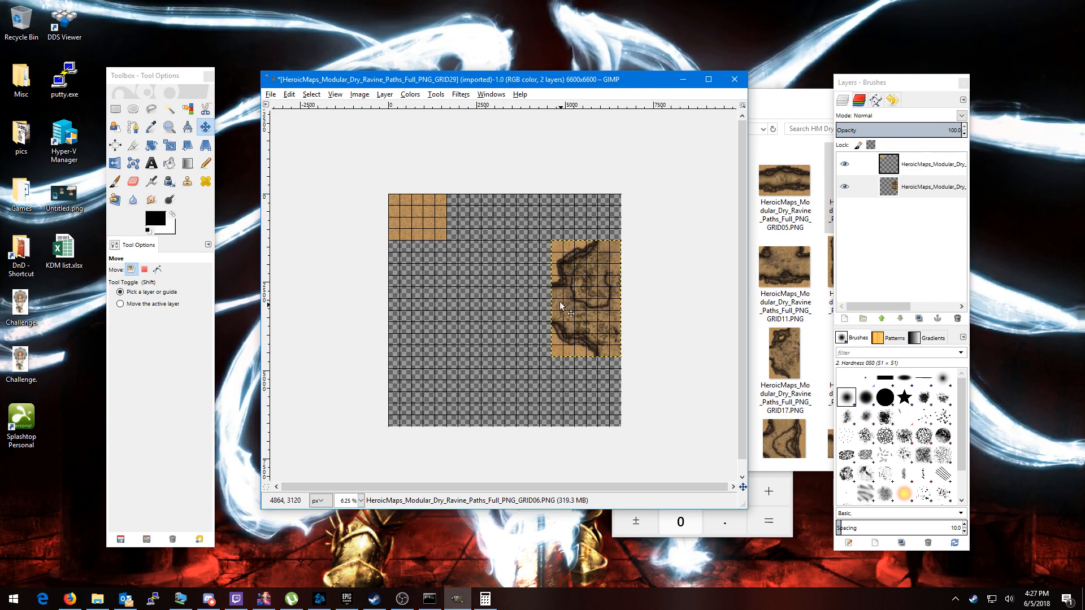
# - Add the GRID11 tile from File Explorer as a new layer and position it a short gap left of the GRID06 tile
pyautogui.click(780, 270)
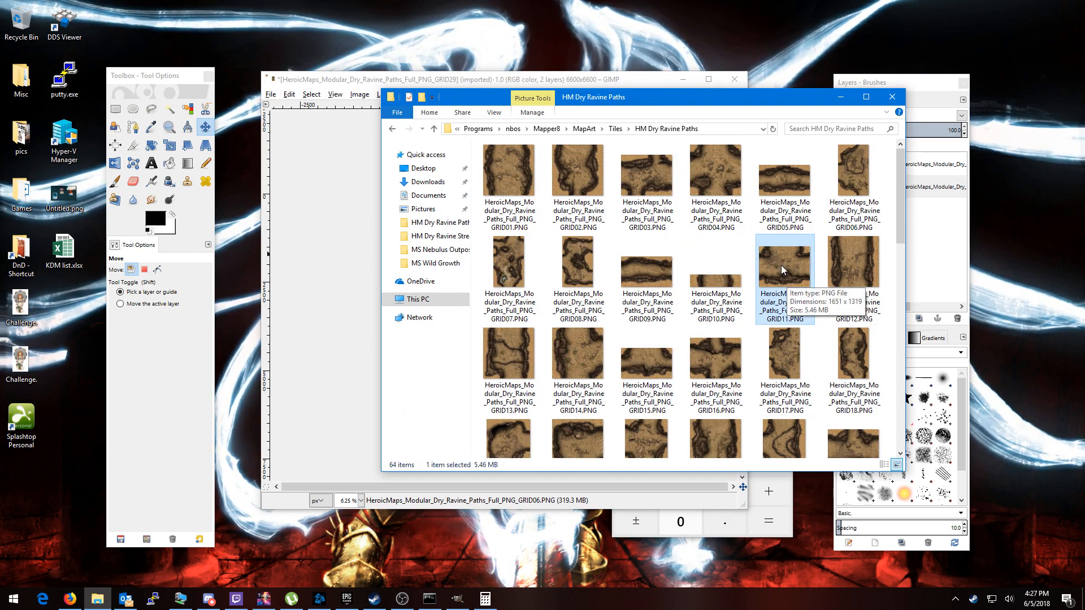
pyautogui.moveTo(785, 263); pyautogui.dragTo(927, 244)
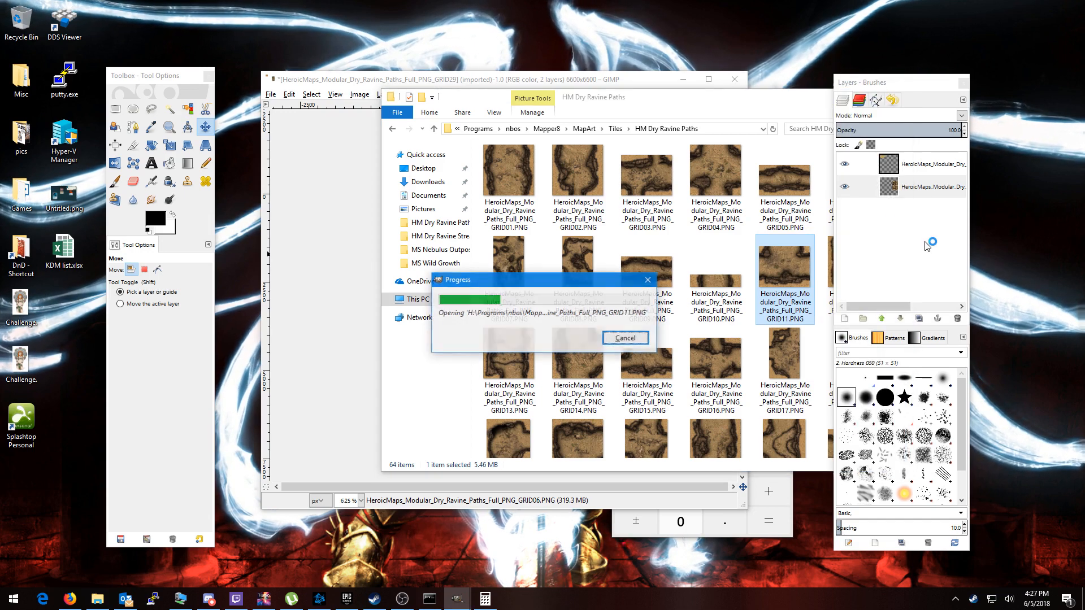
pyautogui.click(636, 83)
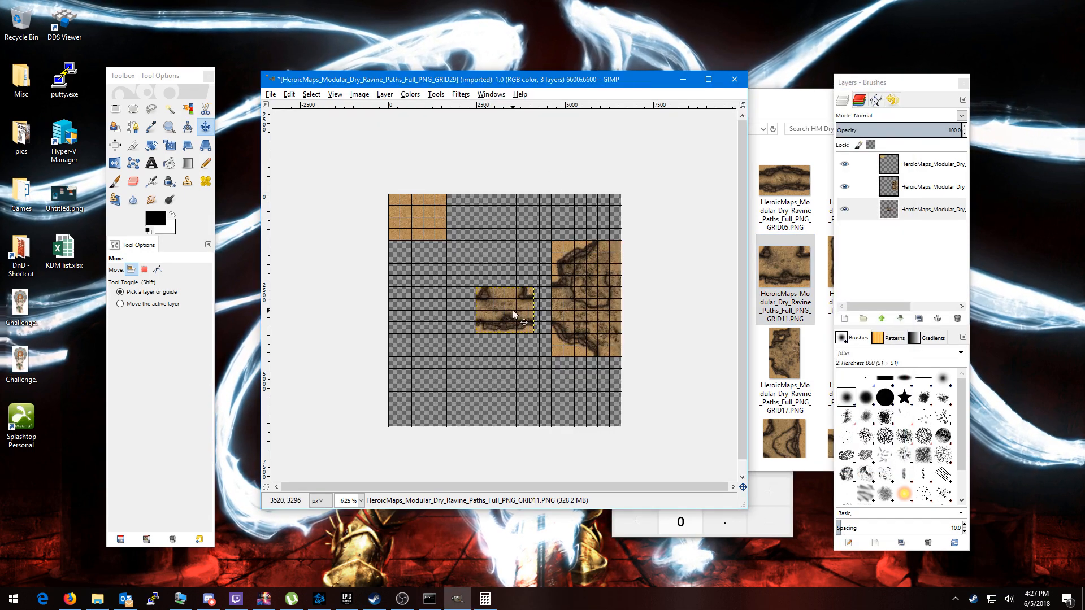
pyautogui.moveTo(514, 314); pyautogui.dragTo(537, 301)
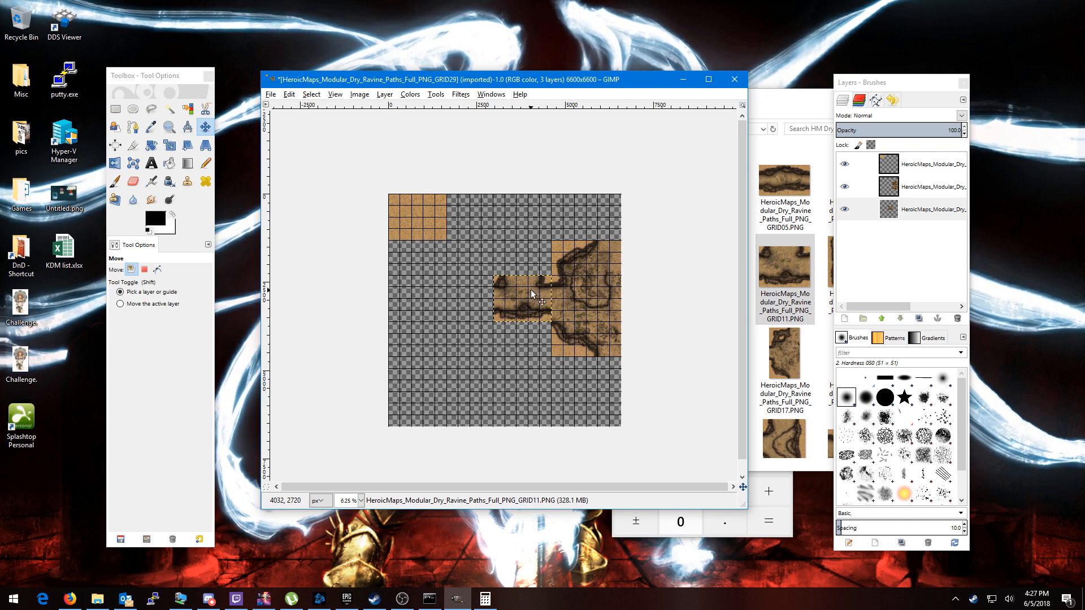
pyautogui.moveTo(523, 311); pyautogui.dragTo(512, 298)
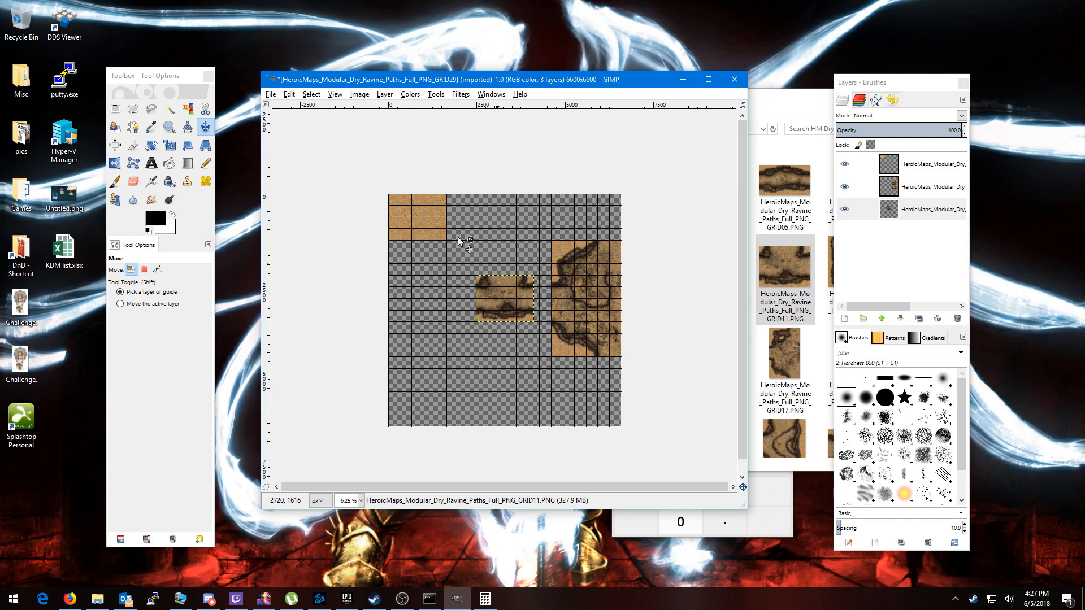
# - Rotate the GRID11 tile by 90 degrees and move it flush against the left edge of the large GRID06 tile
pyautogui.click(151, 145)
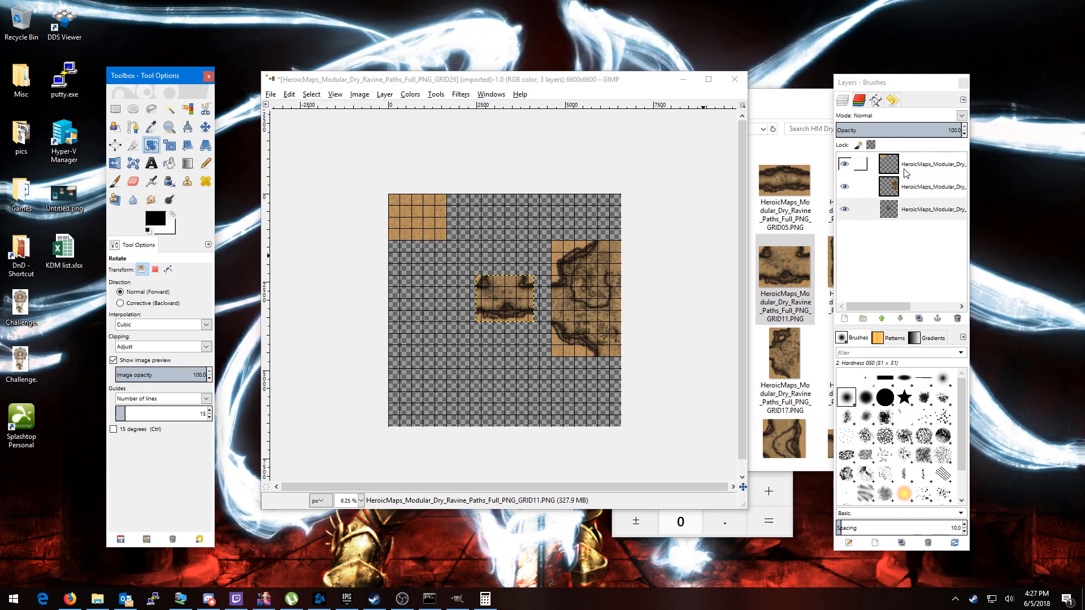
pyautogui.click(930, 208)
pyautogui.click(930, 190)
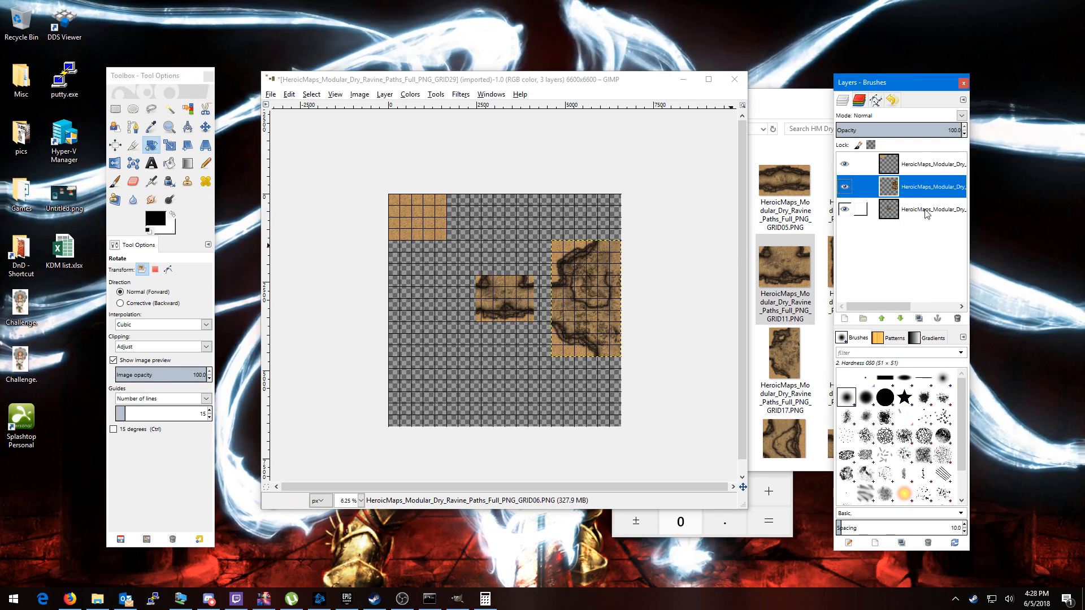
pyautogui.click(925, 210)
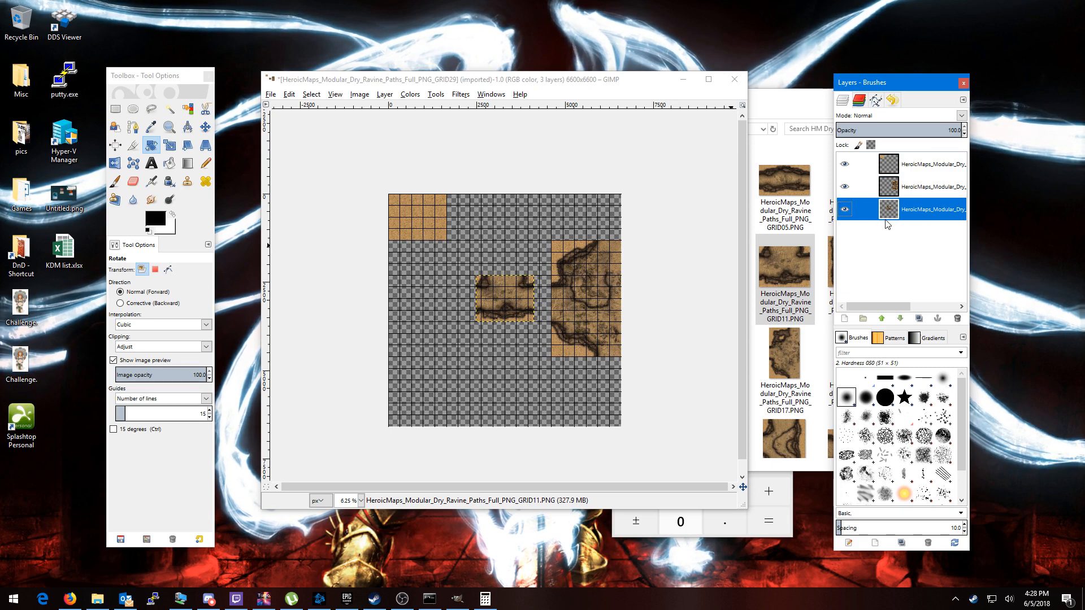
pyautogui.click(485, 271)
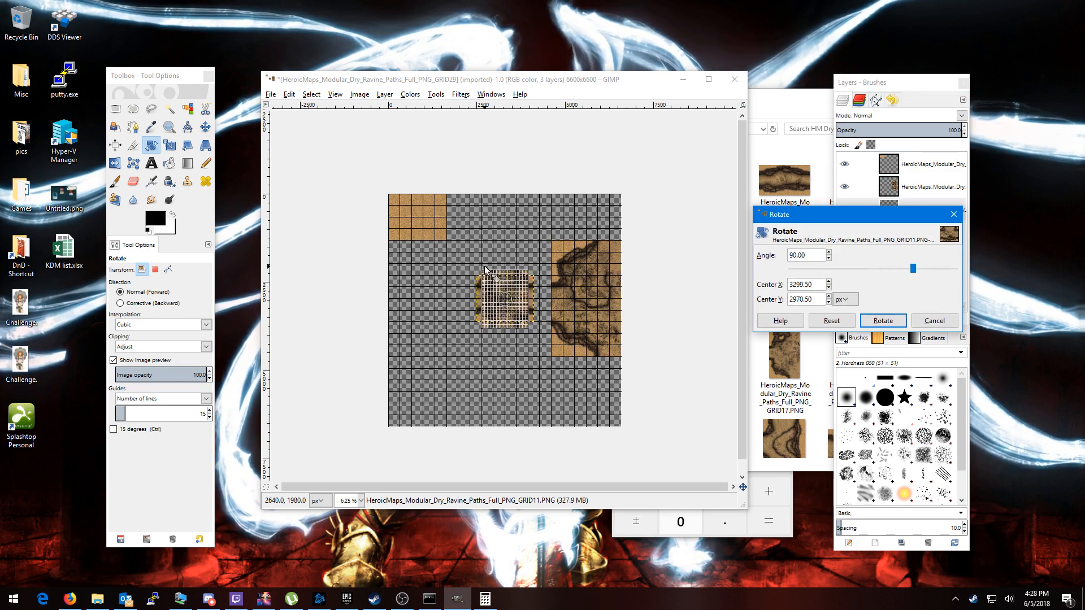
pyautogui.click(883, 320)
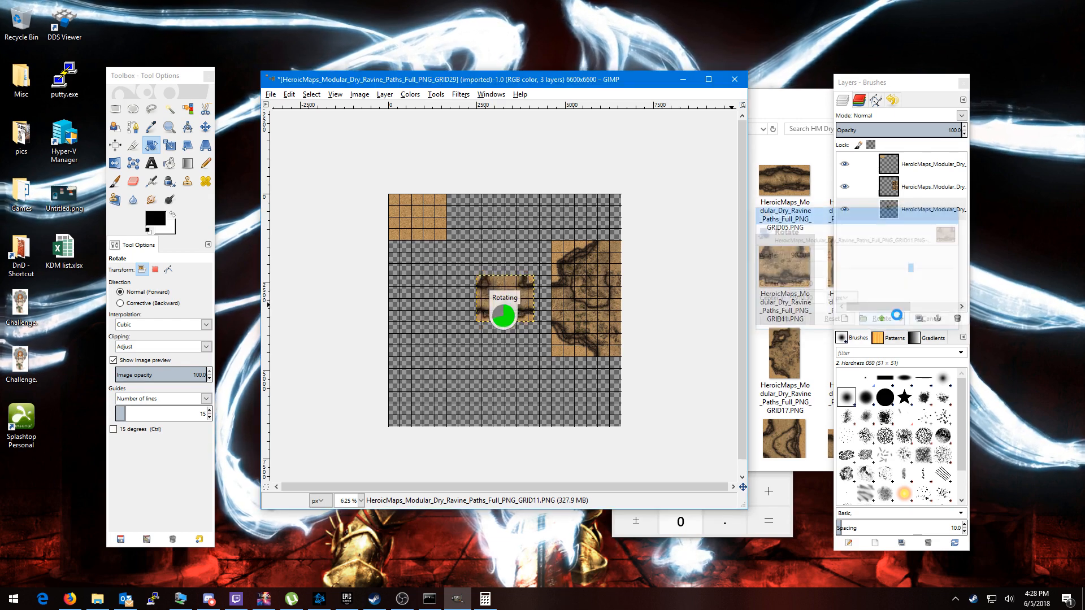
pyautogui.click(207, 128)
pyautogui.moveTo(494, 311); pyautogui.dragTo(508, 297)
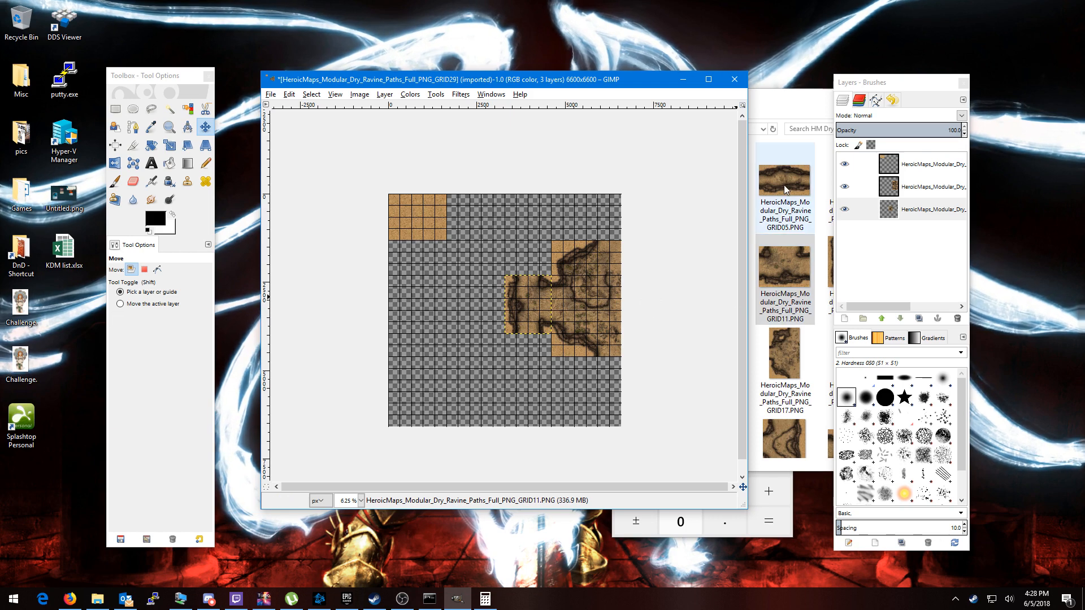
# - Find the GRID25 dead-end tile in File Explorer, preview it in Photos, and add it to the GIMP image as a new layer
pyautogui.click(791, 275)
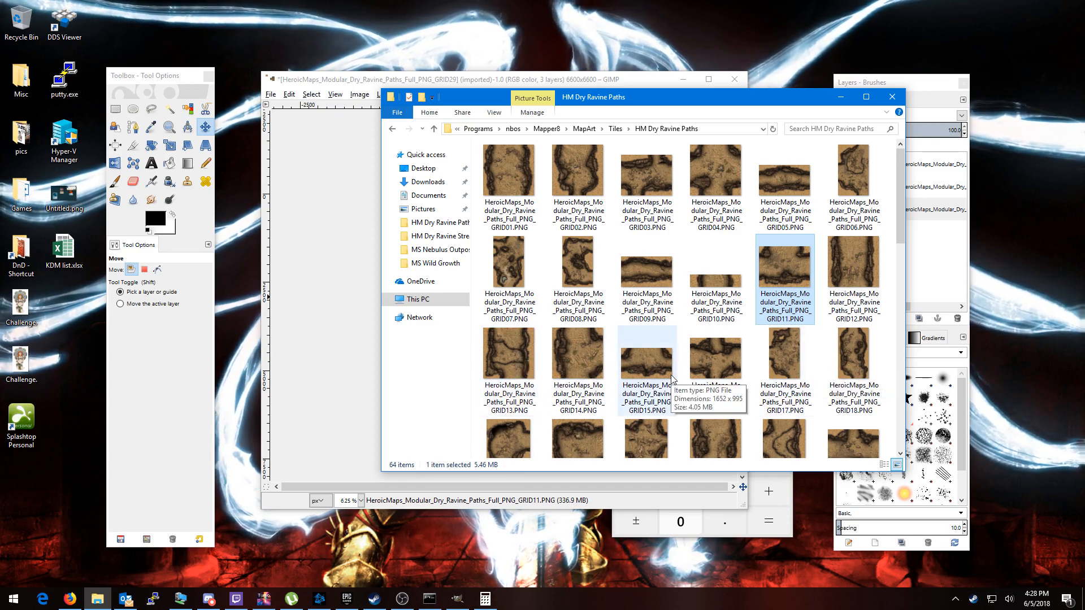
pyautogui.scroll(-2, 670, 375)
pyautogui.scroll(-3, 671, 377)
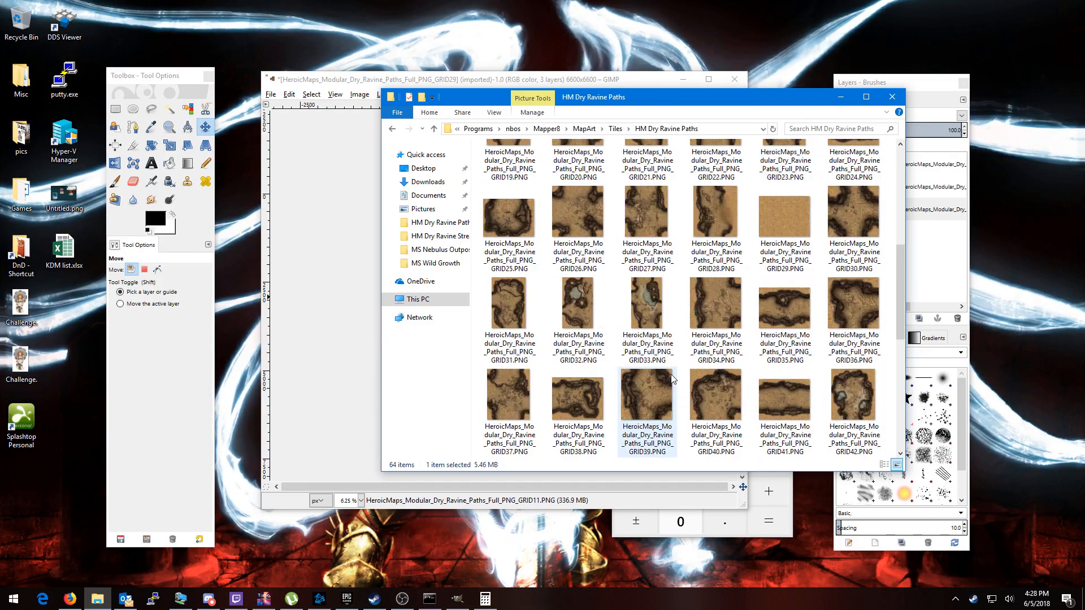
pyautogui.doubleClick(496, 227)
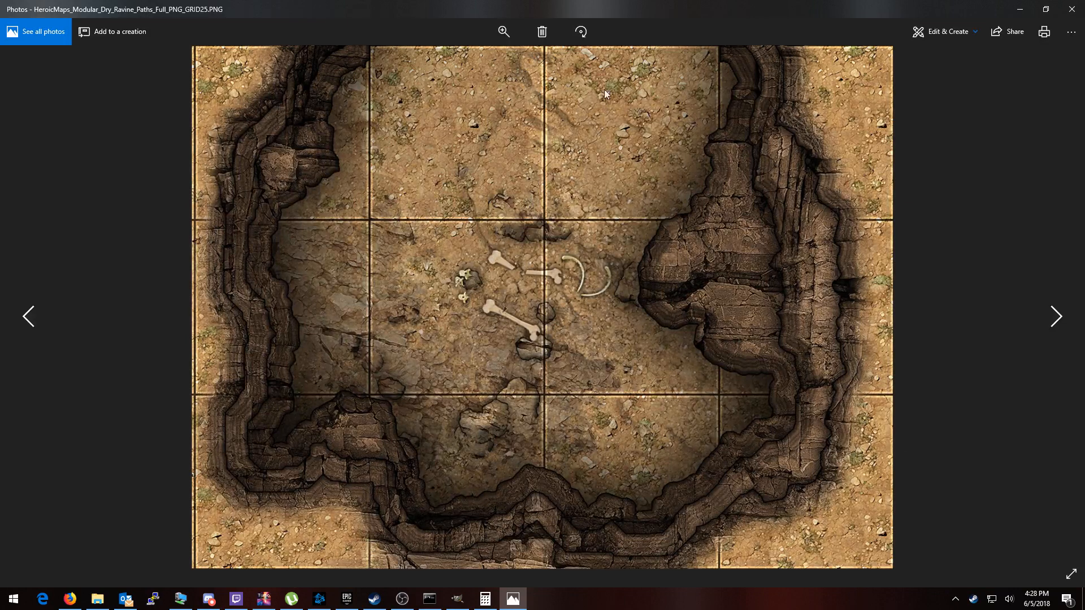
pyautogui.click(1071, 9)
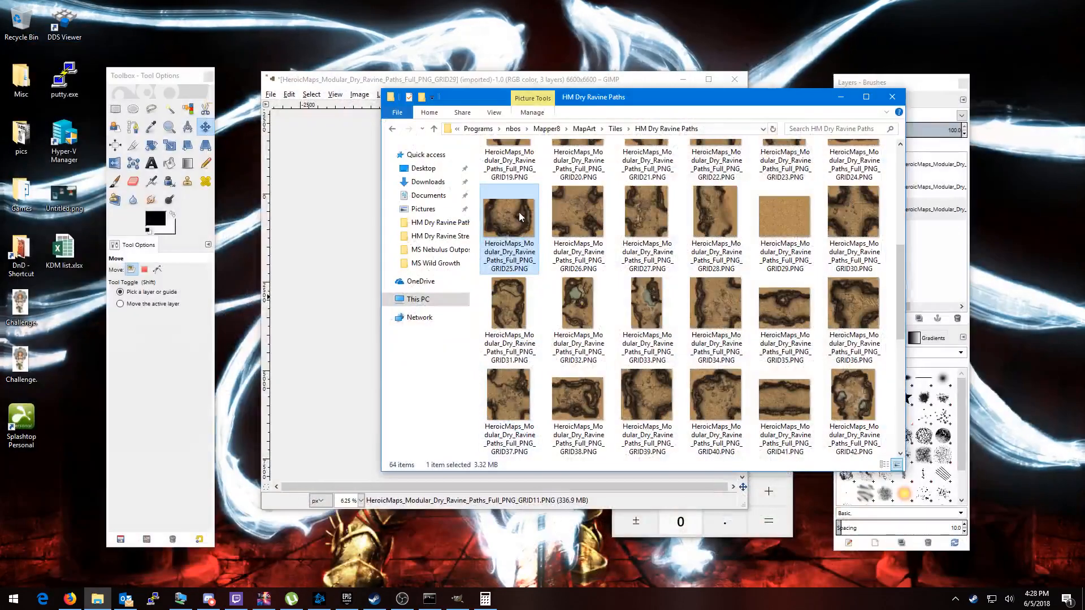
pyautogui.moveTo(513, 220); pyautogui.dragTo(940, 272)
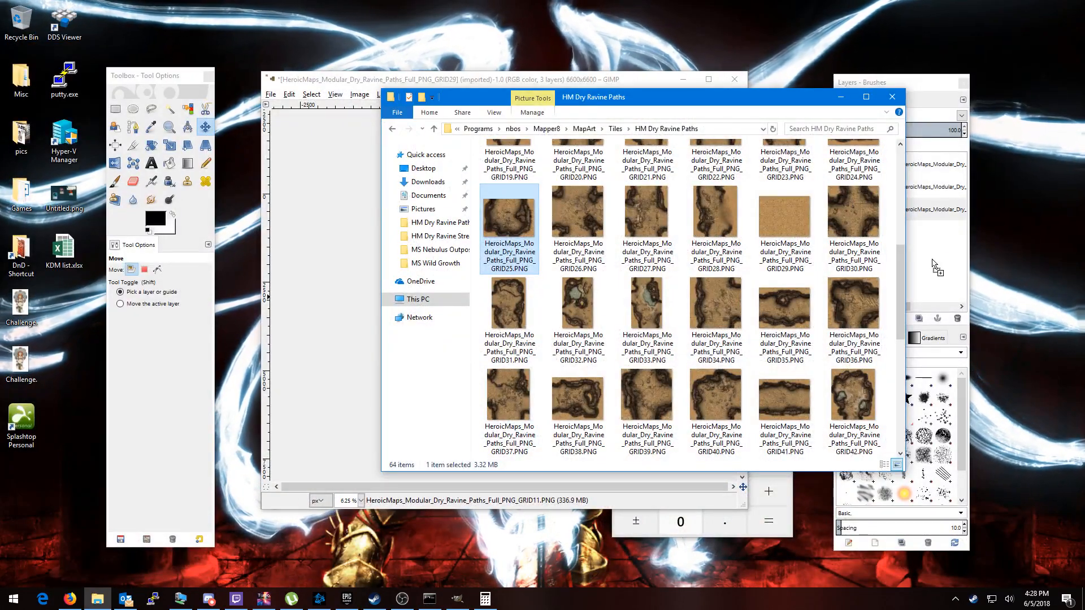
pyautogui.click(621, 82)
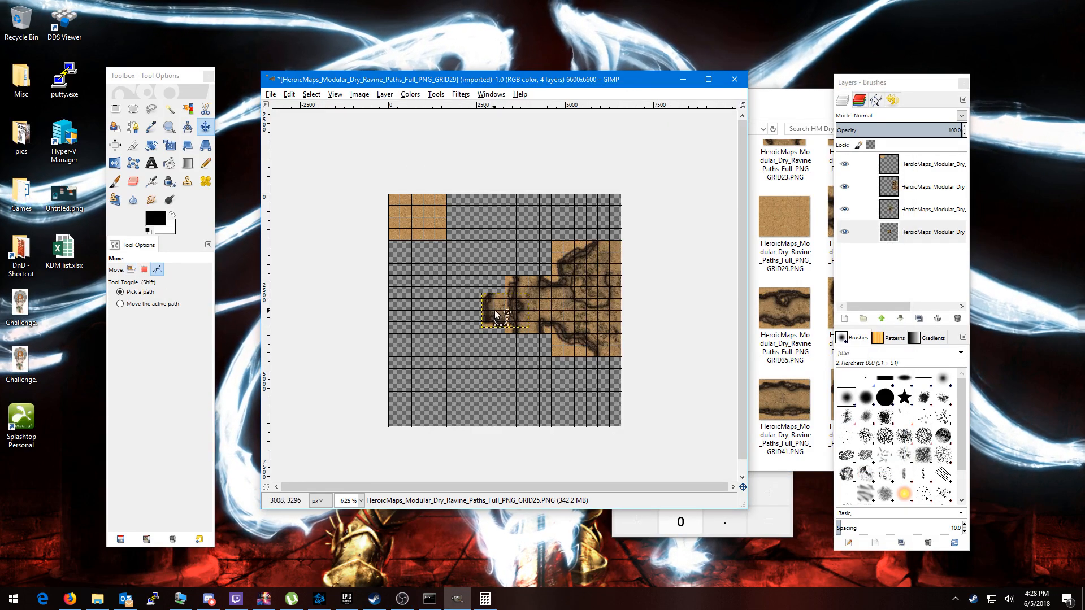
# - Raise the GRID25 layer to the top of the layer stack and place the tile directly below the GRID11 tile
pyautogui.scroll(2, 510, 323)
pyautogui.scroll(1, 499, 312)
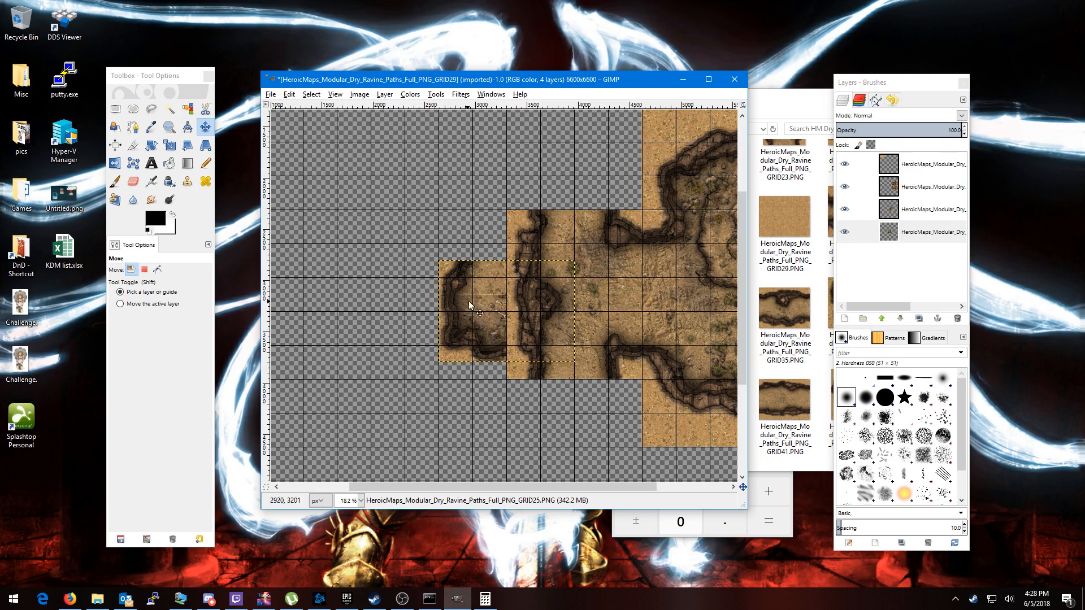
pyautogui.moveTo(473, 305); pyautogui.dragTo(586, 316)
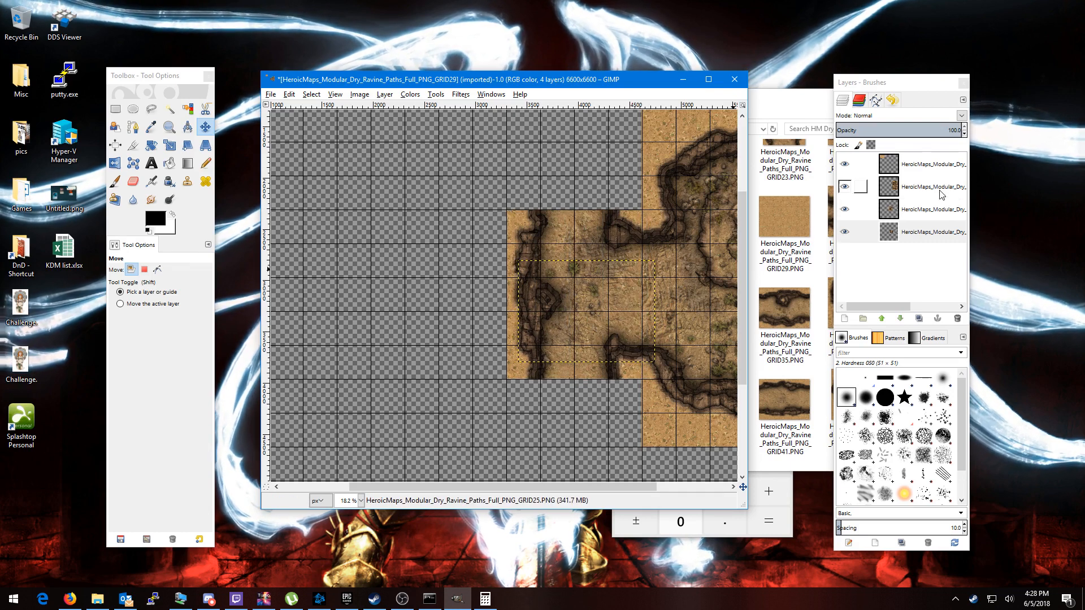
pyautogui.click(922, 233)
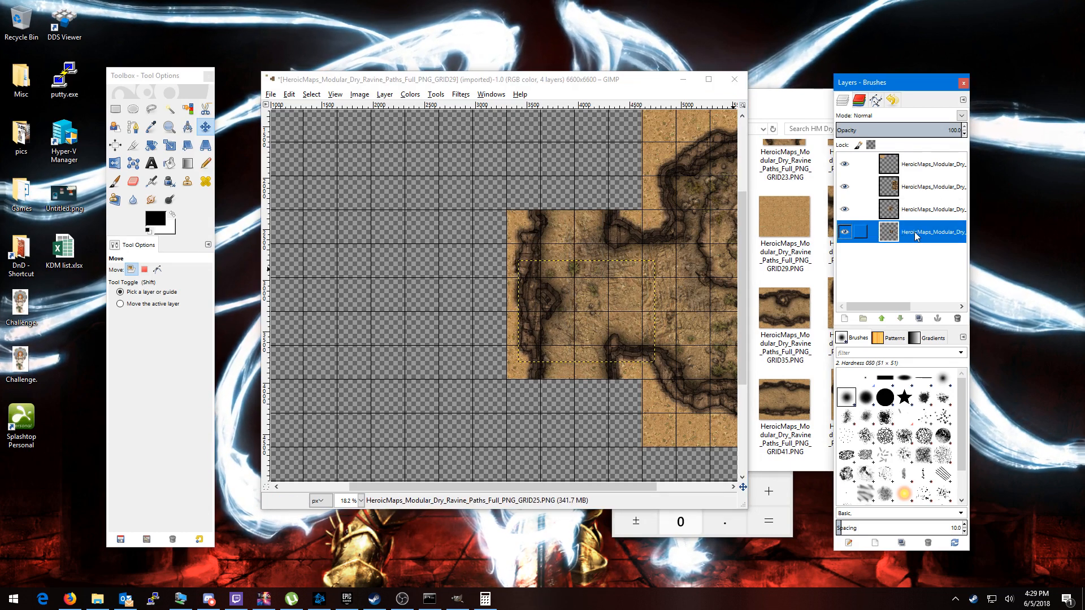
pyautogui.moveTo(917, 237); pyautogui.dragTo(894, 169)
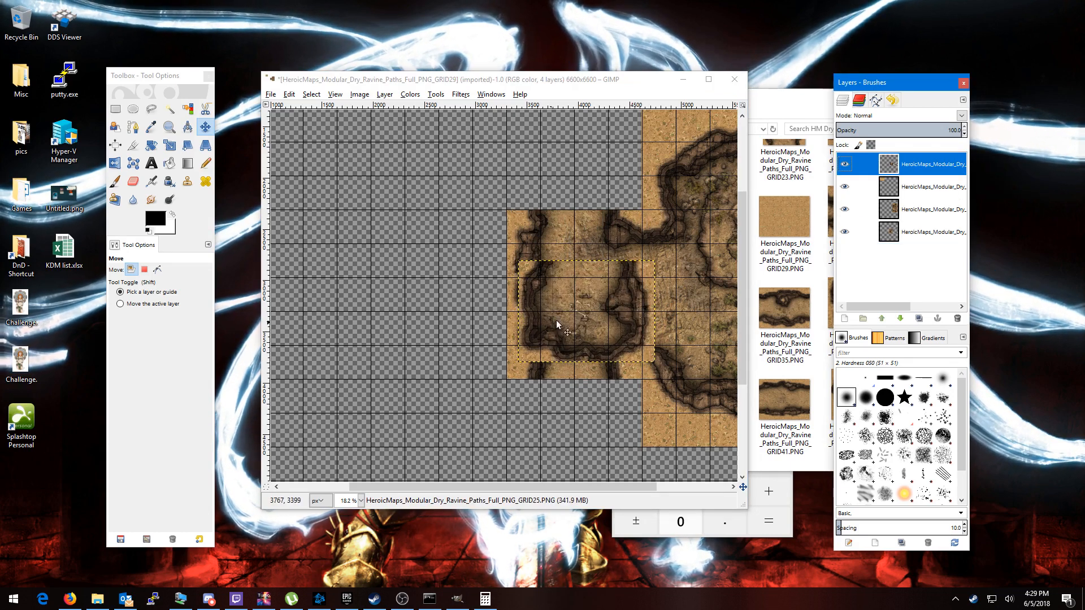
pyautogui.moveTo(581, 289); pyautogui.dragTo(572, 405)
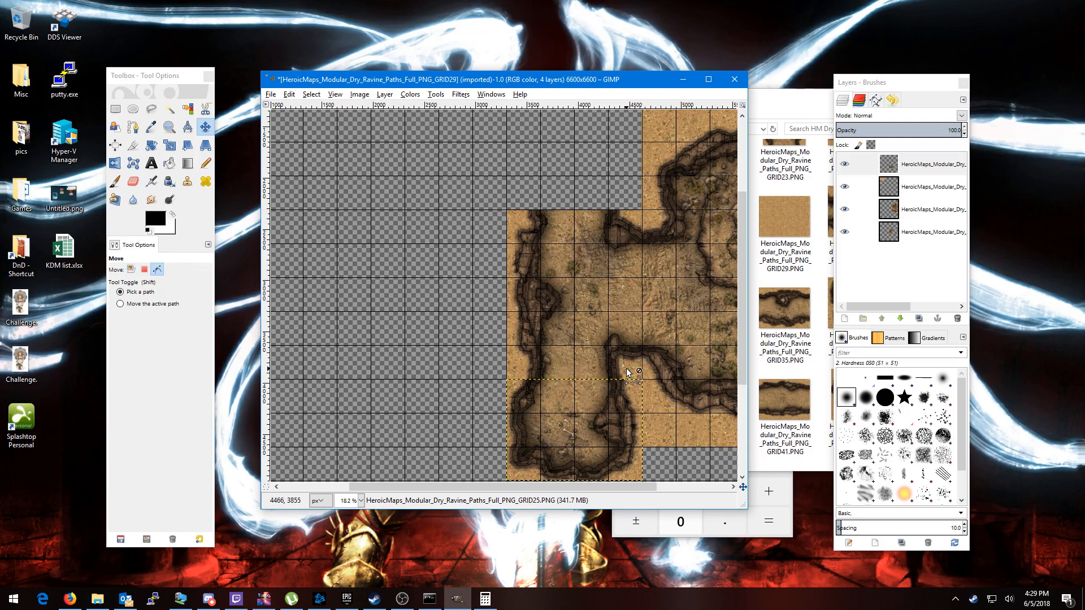
# - Find the curved GRID55 tile in File Explorer, preview it in Photos, and add it to the GIMP image as a new layer
pyautogui.scroll(-1, 615, 360)
pyautogui.moveTo(643, 431); pyautogui.dragTo(544, 401)
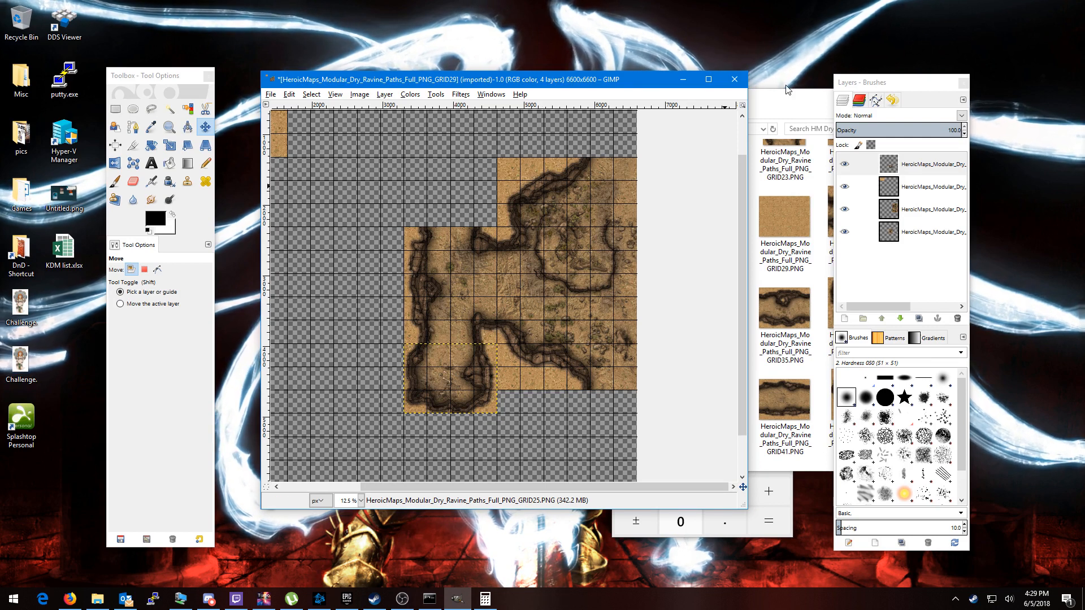
pyautogui.scroll(-1, 473, 300)
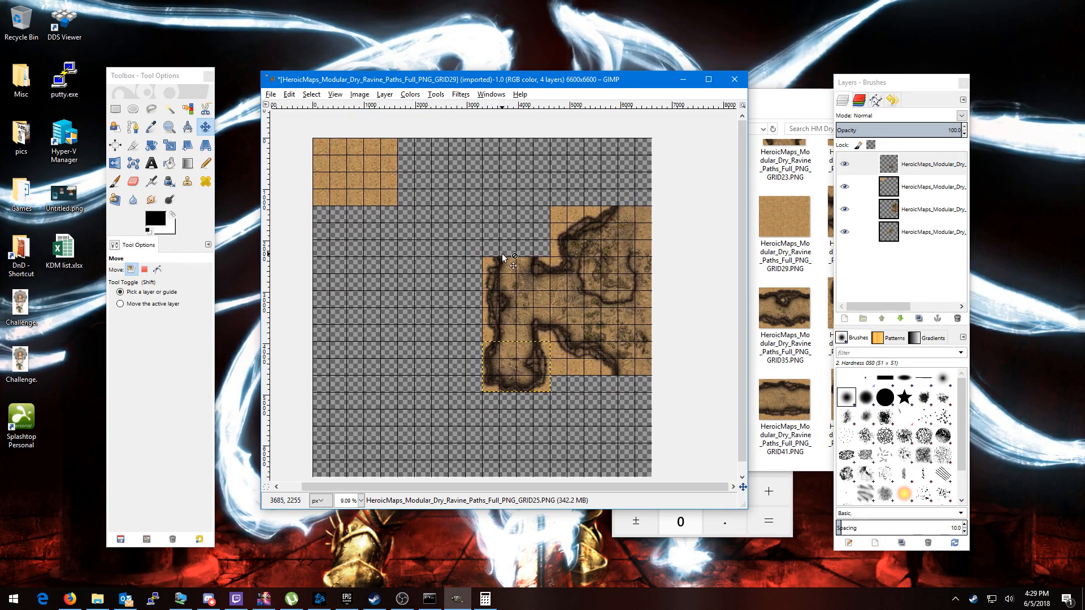
pyautogui.click(798, 219)
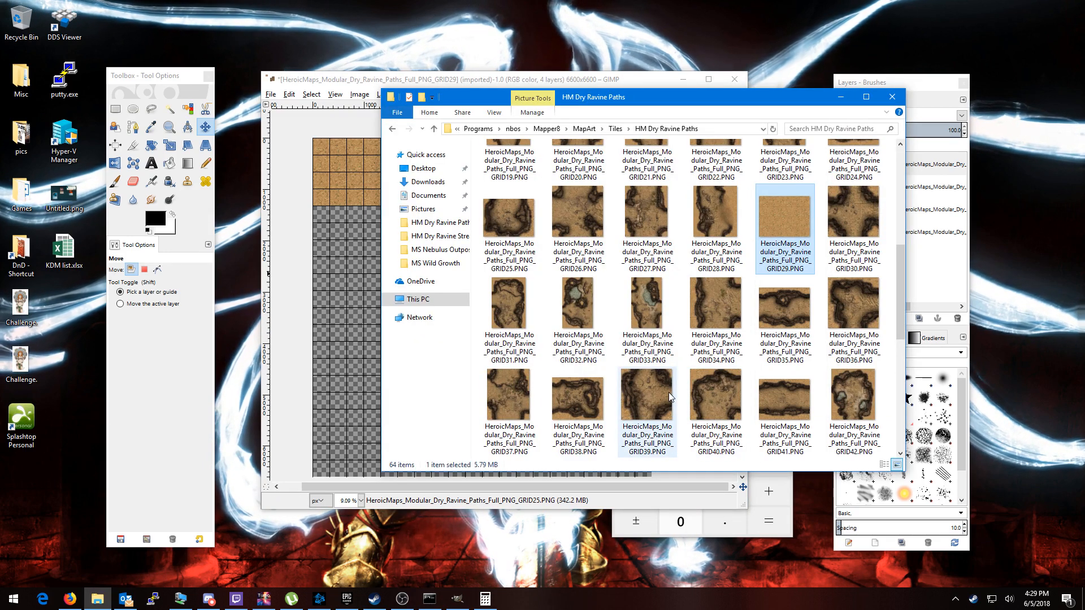
pyautogui.scroll(-2, 779, 412)
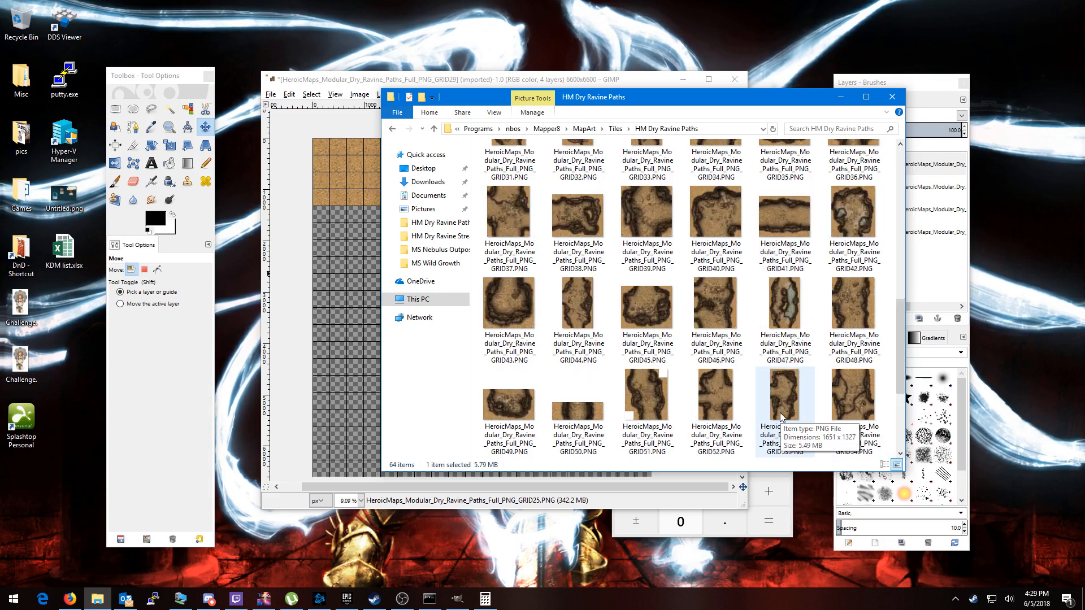
pyautogui.scroll(-2, 780, 415)
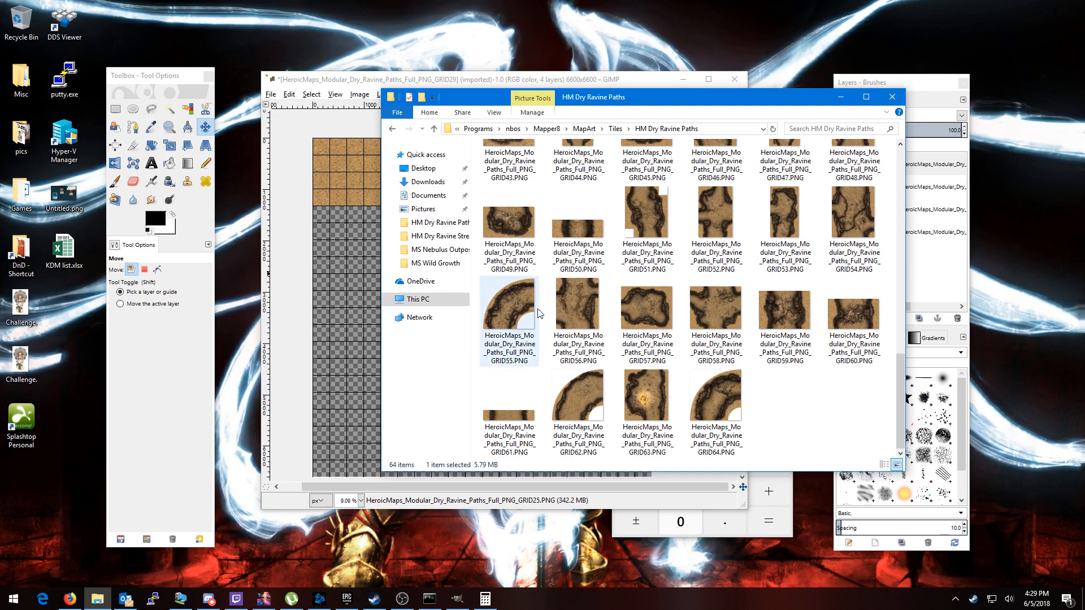
pyautogui.doubleClick(504, 318)
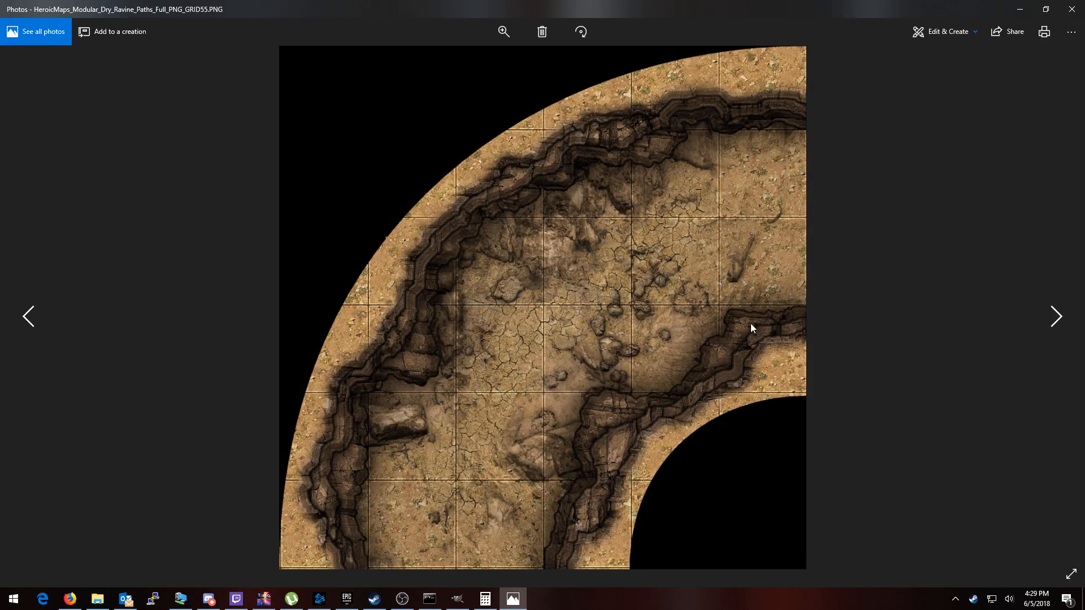
pyautogui.click(1071, 9)
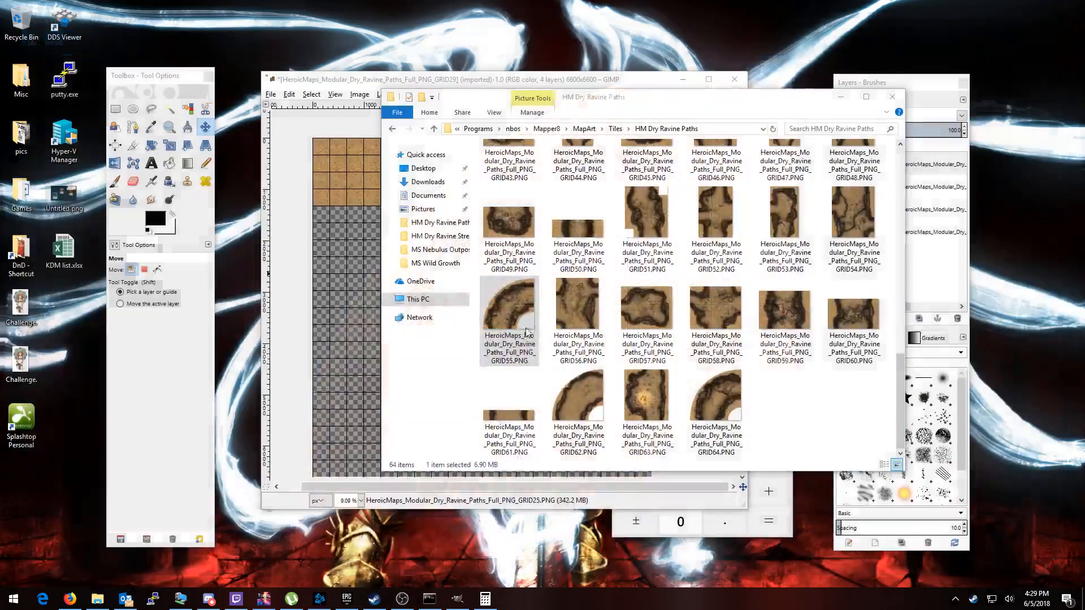
pyautogui.moveTo(949, 260); pyautogui.dragTo(949, 260)
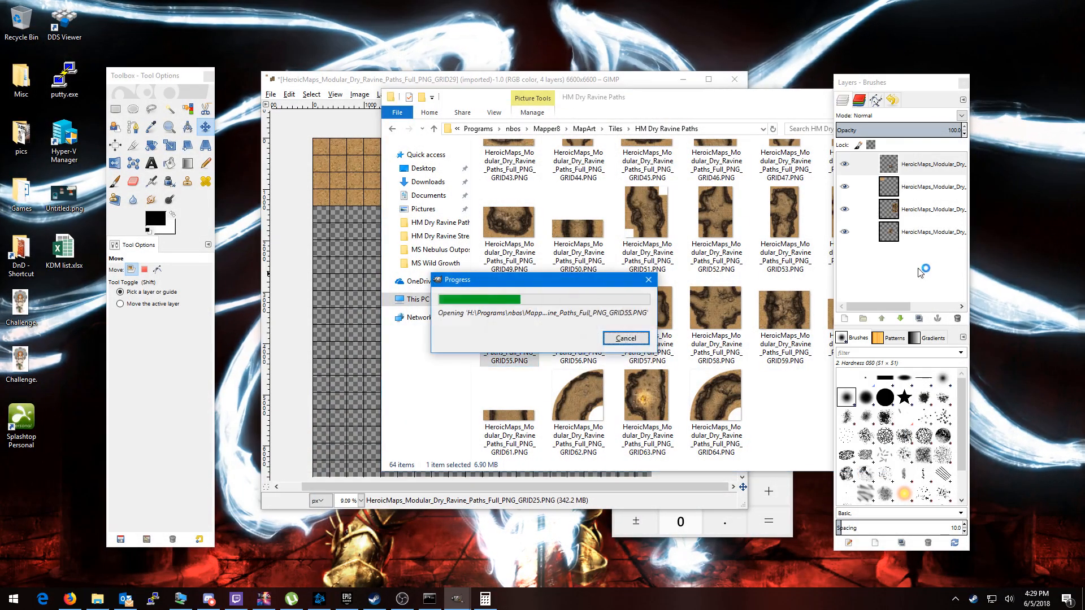
pyautogui.click(638, 79)
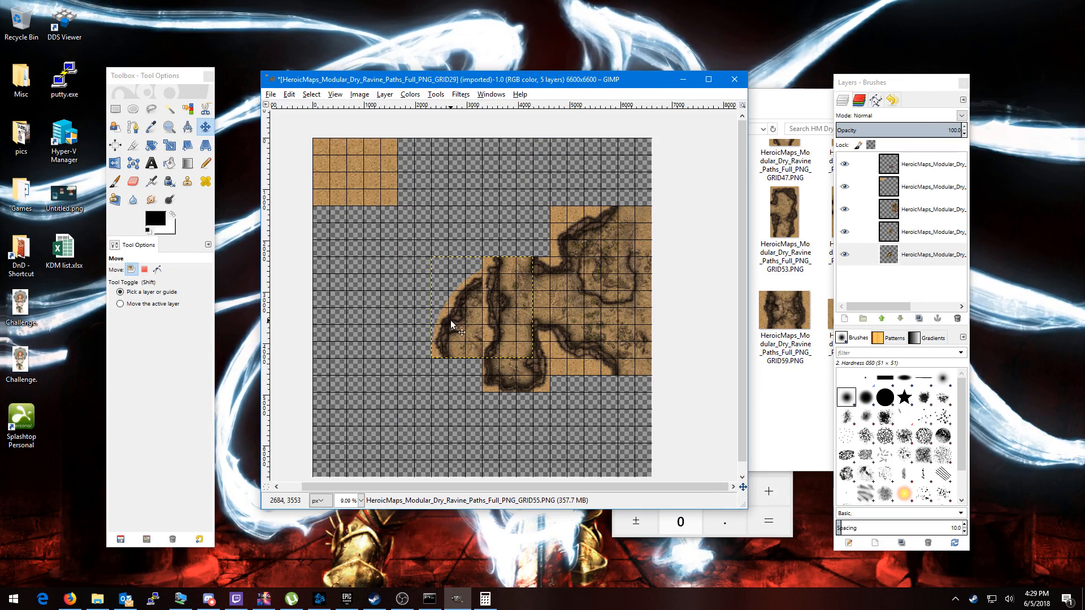
# - Move the curved GRID55 tile above the GRID11 tile and rotate it by 90 degrees
pyautogui.moveTo(450, 320); pyautogui.dragTo(465, 217)
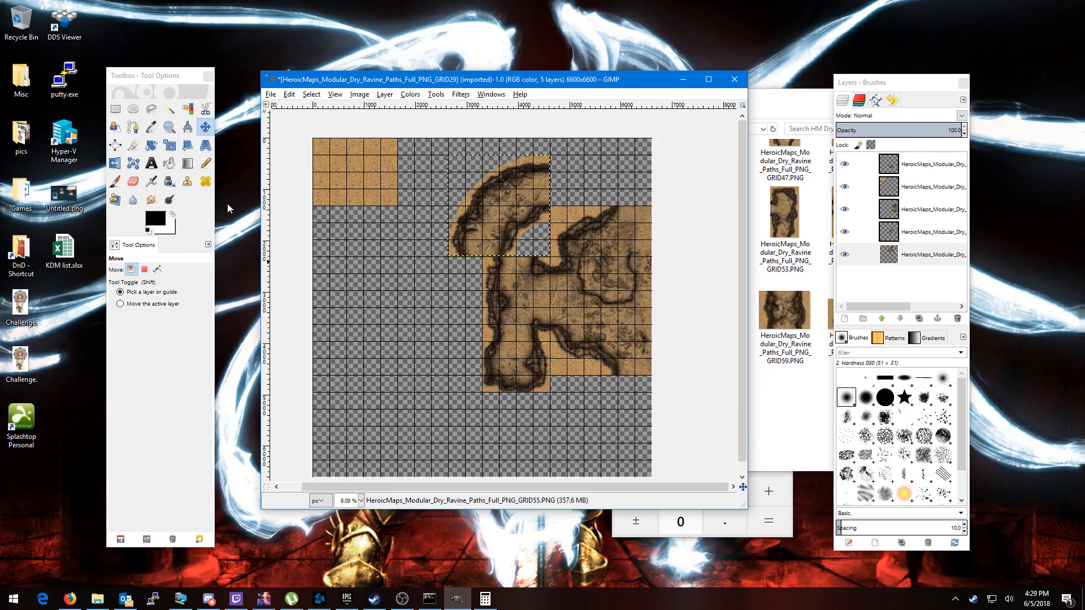
pyautogui.click(151, 146)
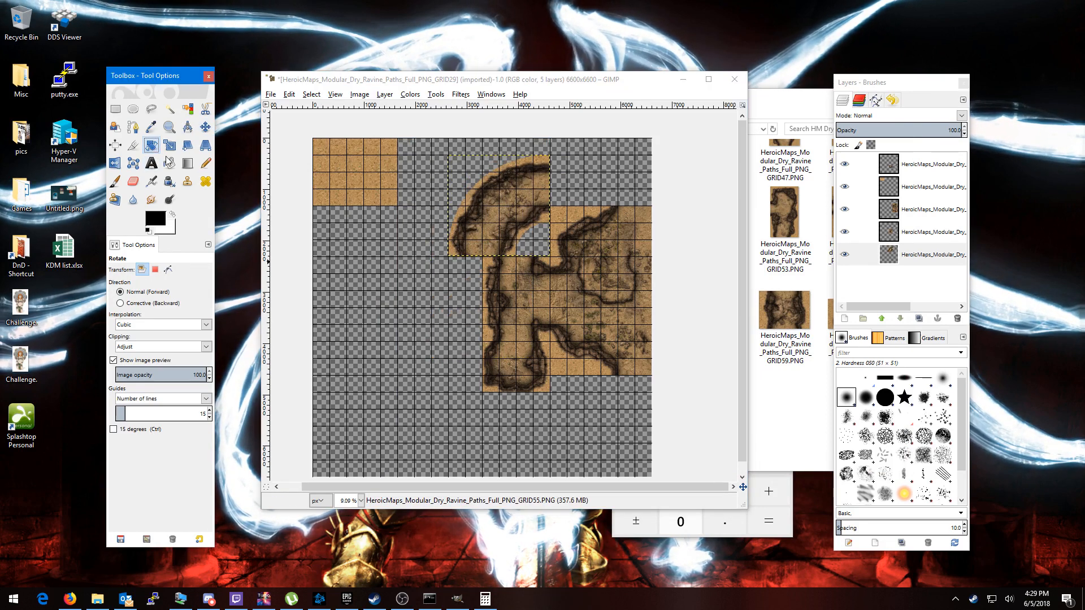
pyautogui.click(512, 205)
pyautogui.write('90')
pyautogui.press('Tab')
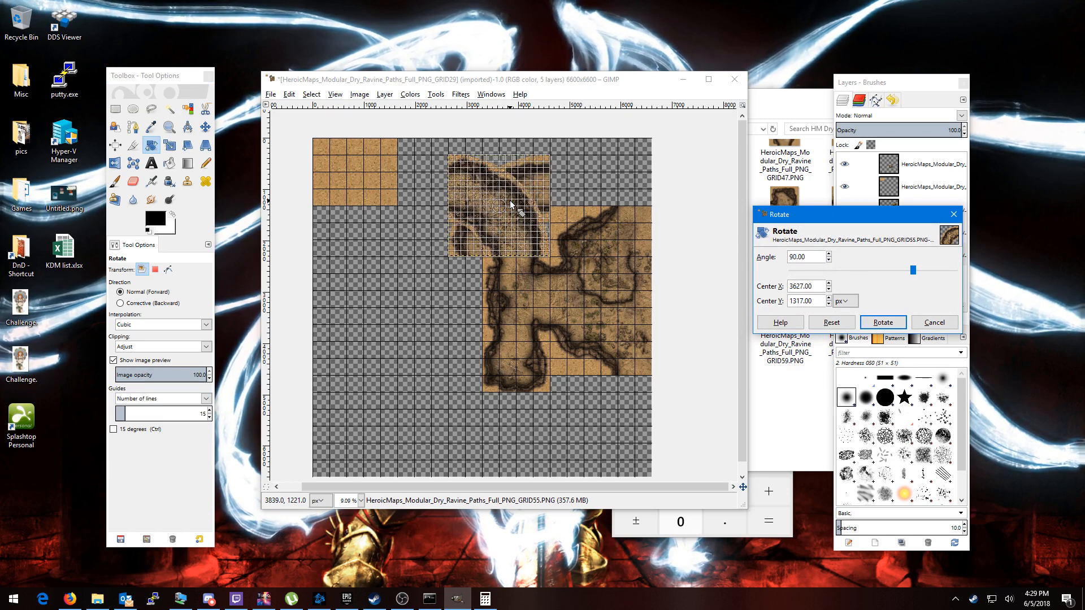
pyautogui.click(883, 322)
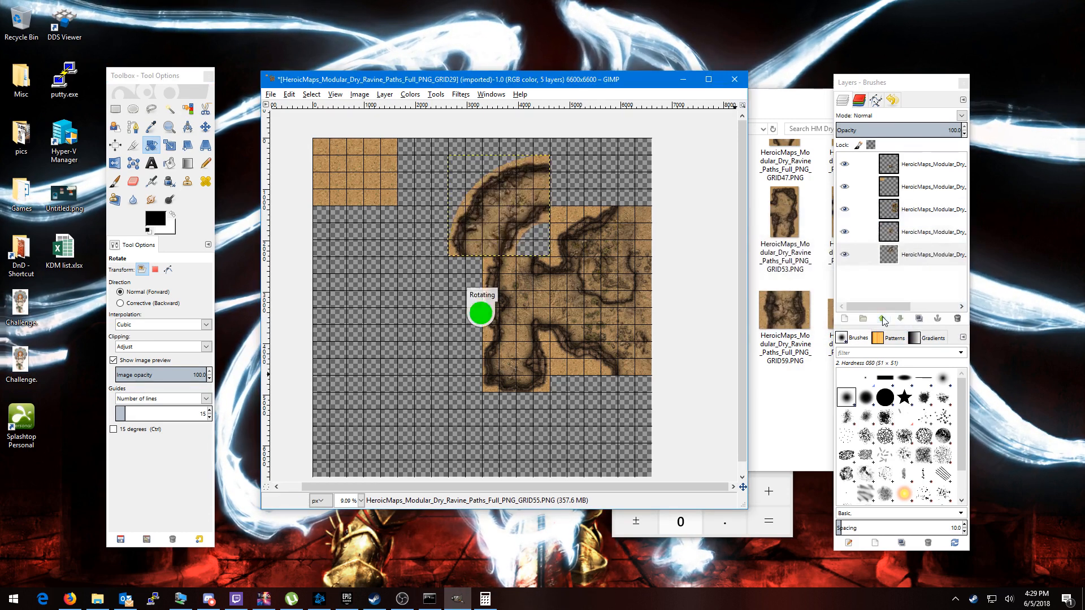
# - Nudge the rotated GRID55 tile with the Move tool to line up its lower opening with the GRID11 passage
pyautogui.click(205, 127)
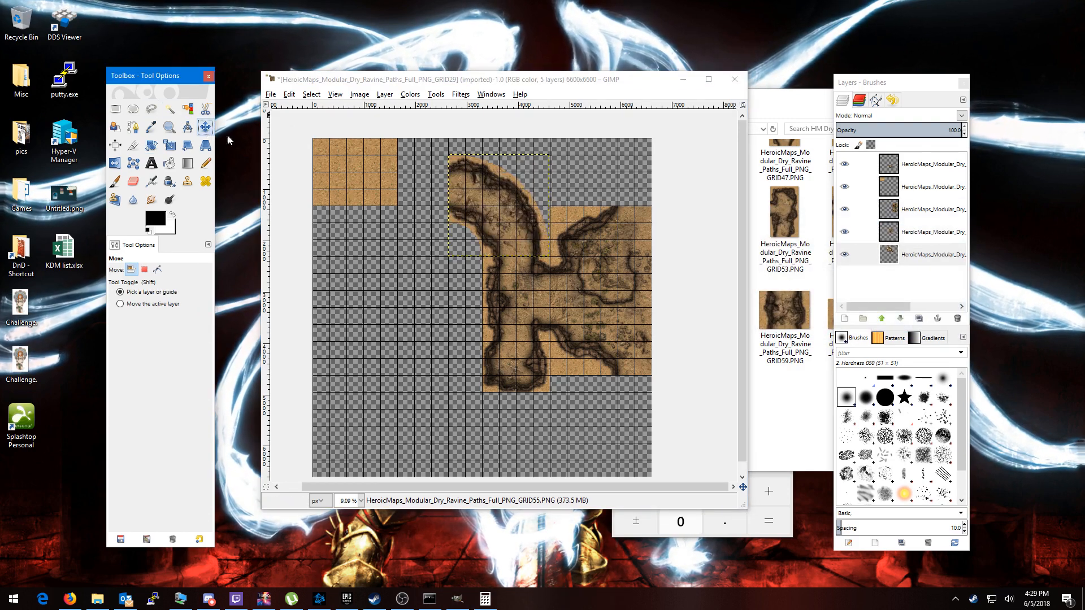
pyautogui.scroll(1, 482, 255)
pyautogui.scroll(2, 562, 261)
pyautogui.moveTo(487, 195); pyautogui.dragTo(489, 199)
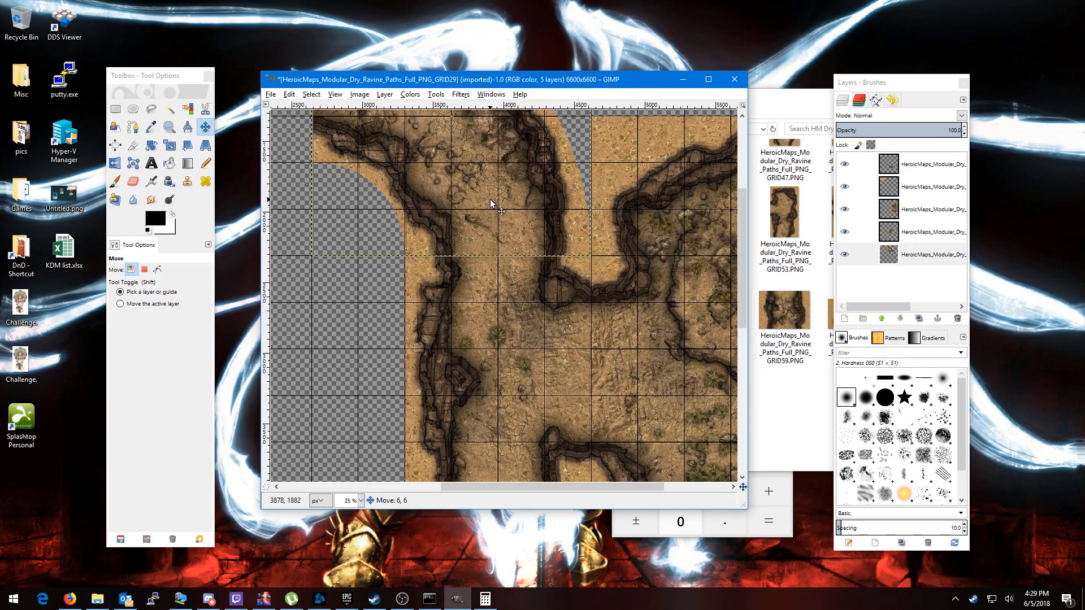
# - Move the plain GRID29 tile directly below the GRID06 tile, aligned with its left edge and beside the GRID25 tile
pyautogui.scroll(-2, 506, 305)
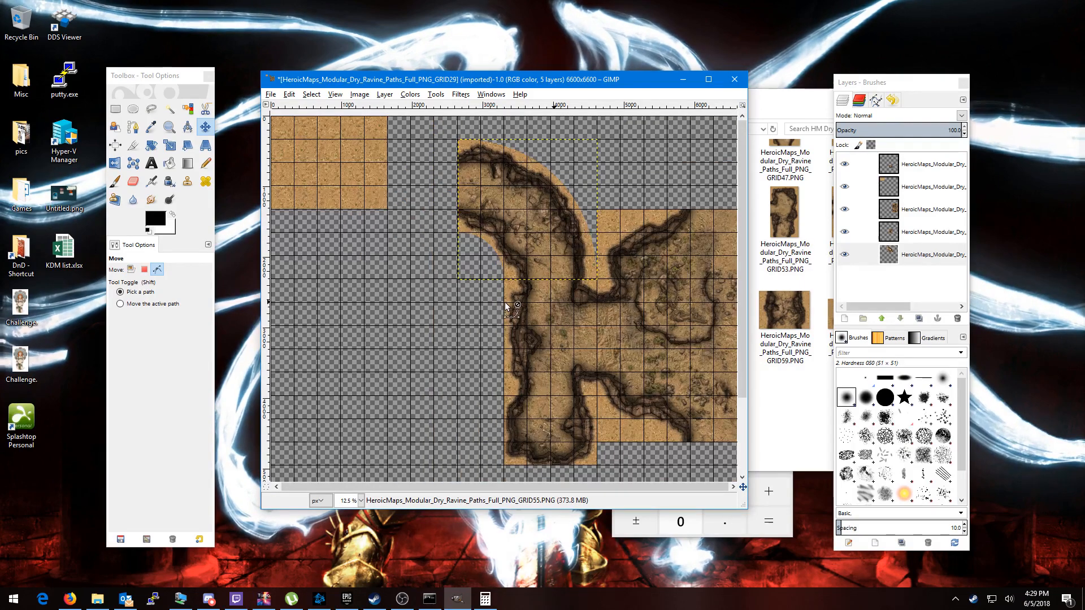
pyautogui.moveTo(441, 270); pyautogui.dragTo(448, 299)
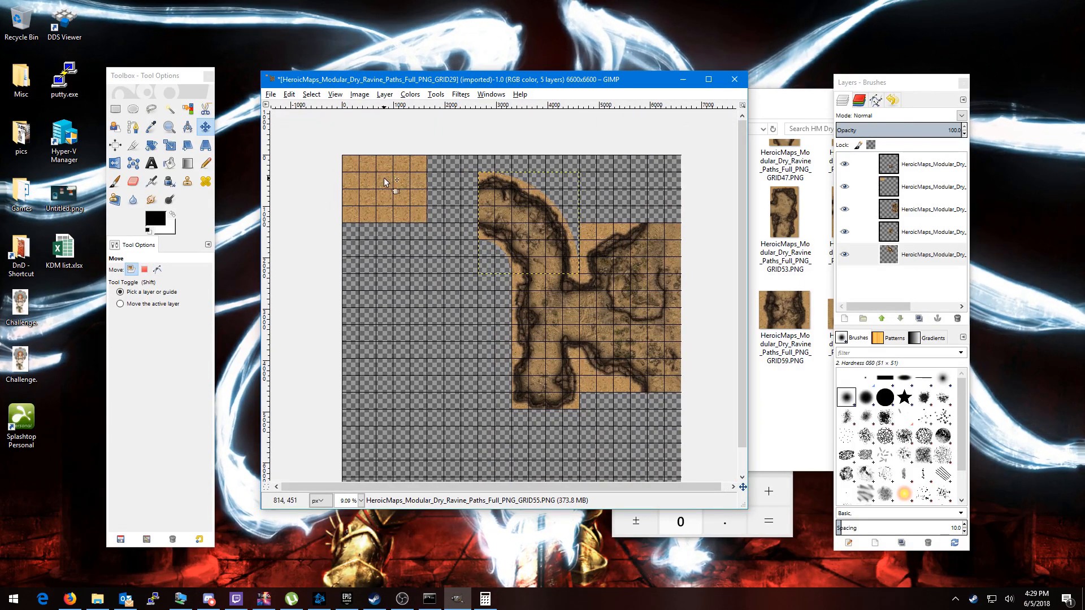
pyautogui.moveTo(384, 182); pyautogui.dragTo(628, 425)
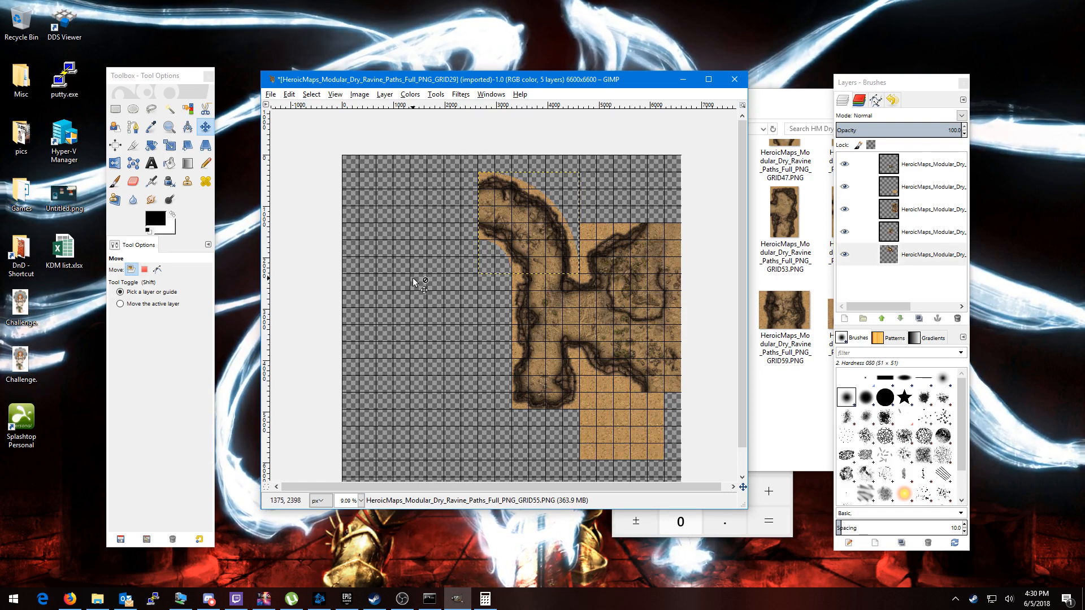
# - Preview the GRID53 tile from the HM Dry Ravine Paths folder in Photos and add it to the GIMP image as a new layer
pyautogui.click(791, 320)
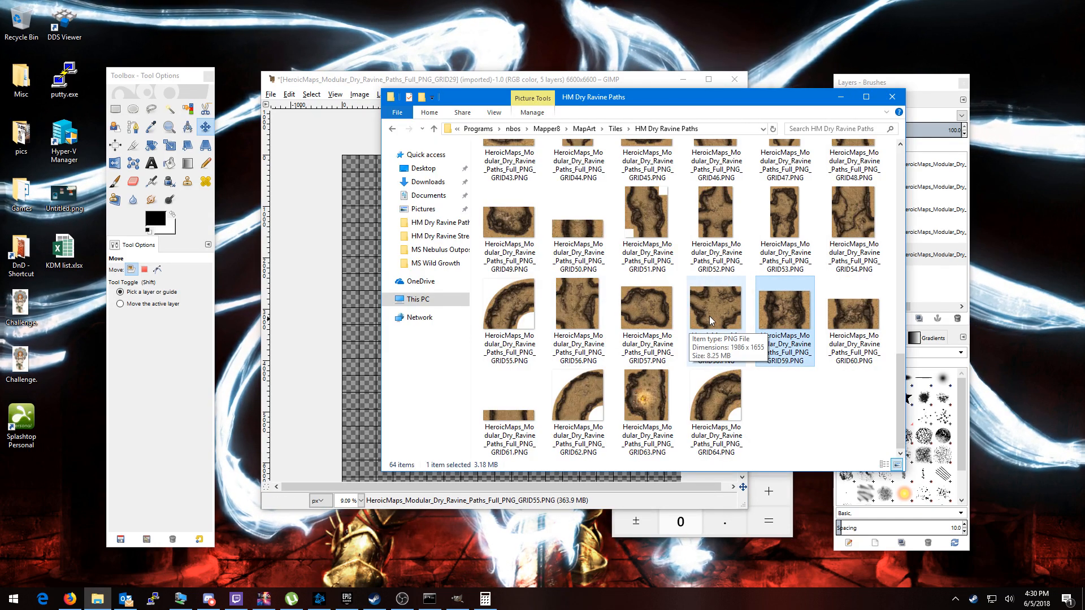
pyautogui.doubleClick(795, 220)
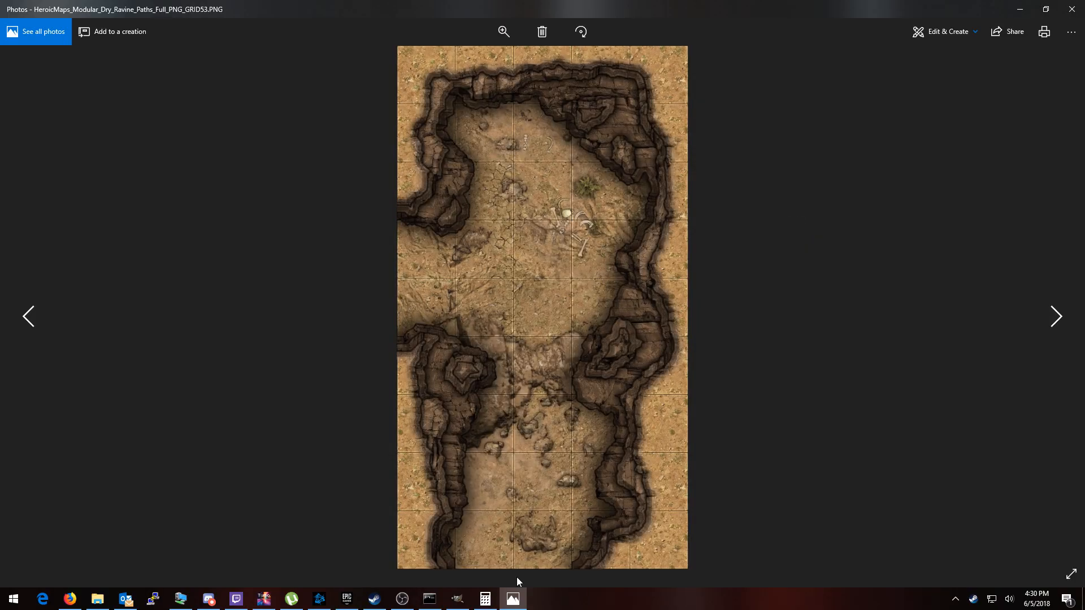
pyautogui.click(1063, 17)
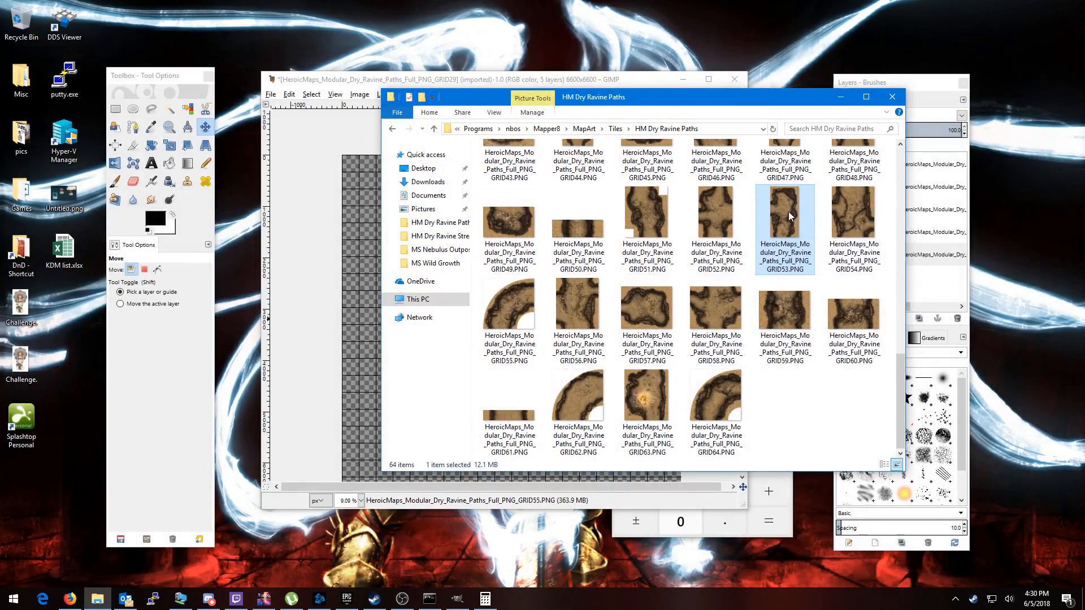
pyautogui.moveTo(787, 213); pyautogui.dragTo(942, 168)
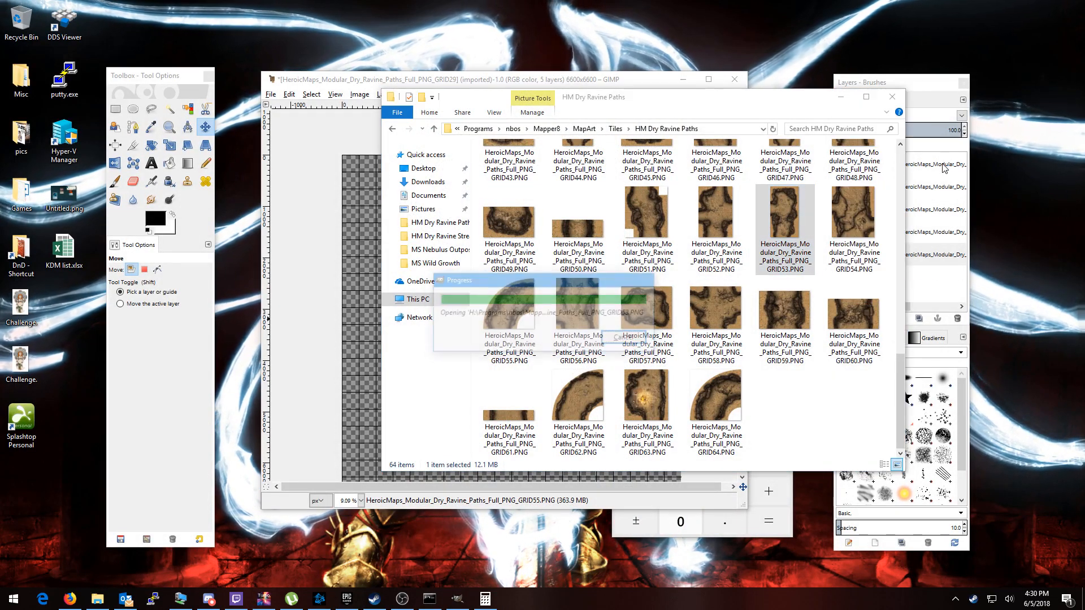
pyautogui.click(638, 80)
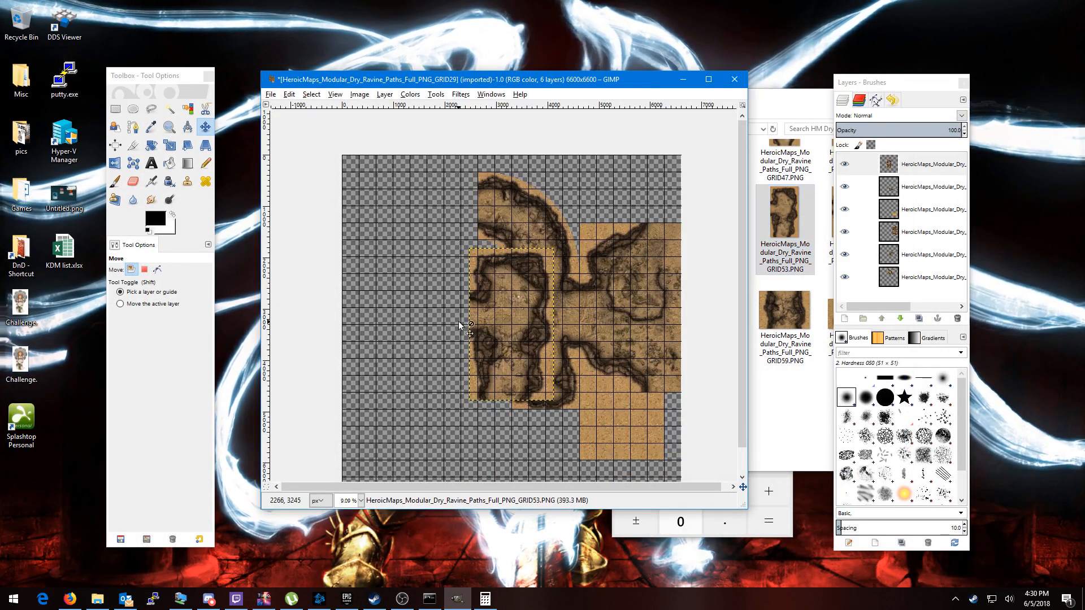
# - Move the GRID53 tile into the empty area left of the curved GRID55 tile and rotate it by -90 degrees
pyautogui.moveTo(512, 319); pyautogui.dragTo(436, 293)
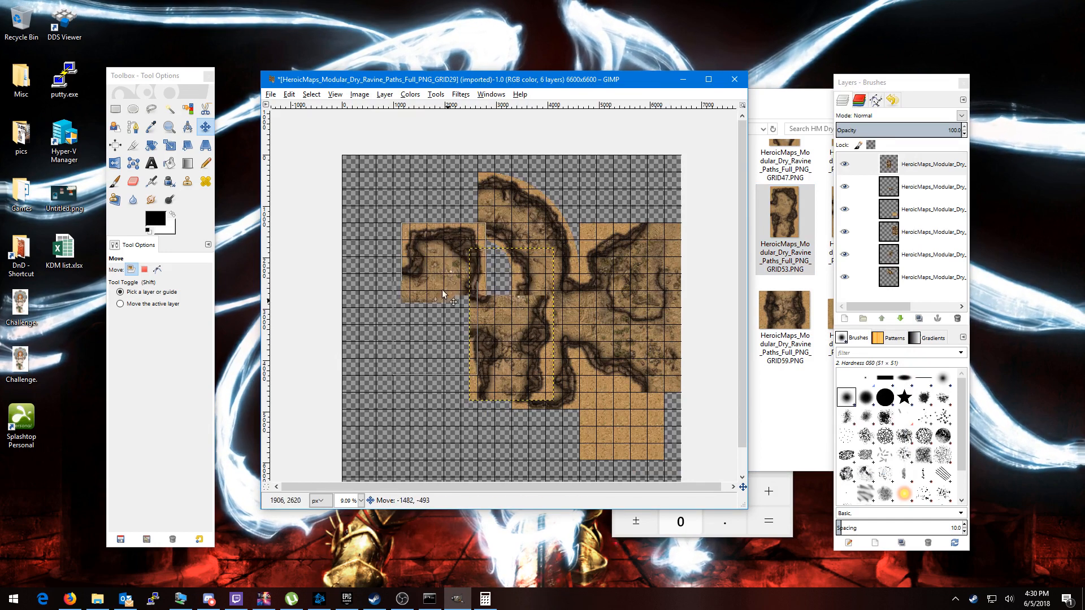
pyautogui.click(151, 146)
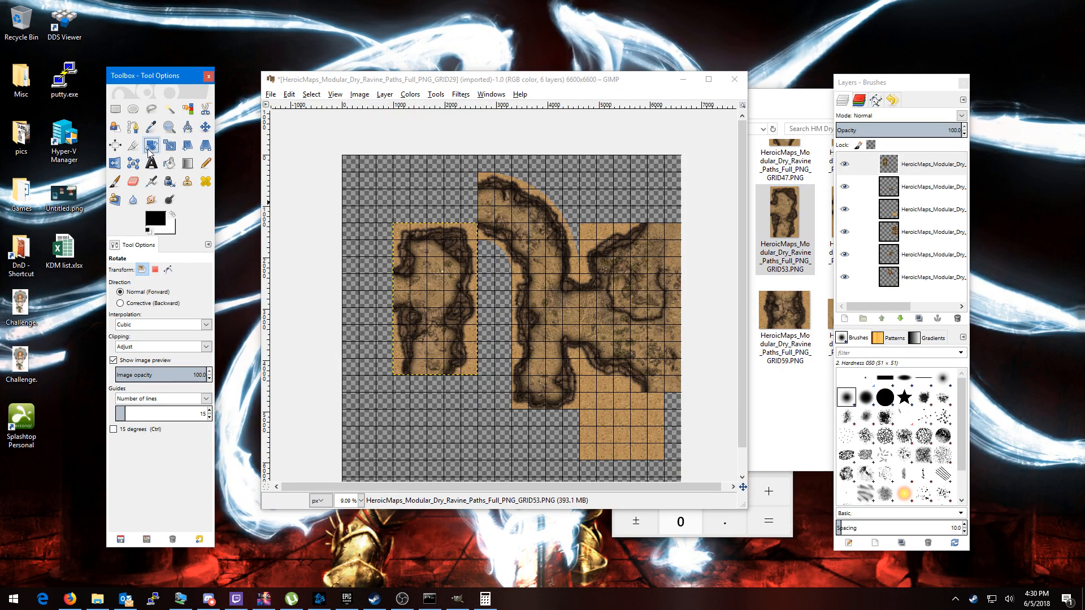
pyautogui.click(441, 312)
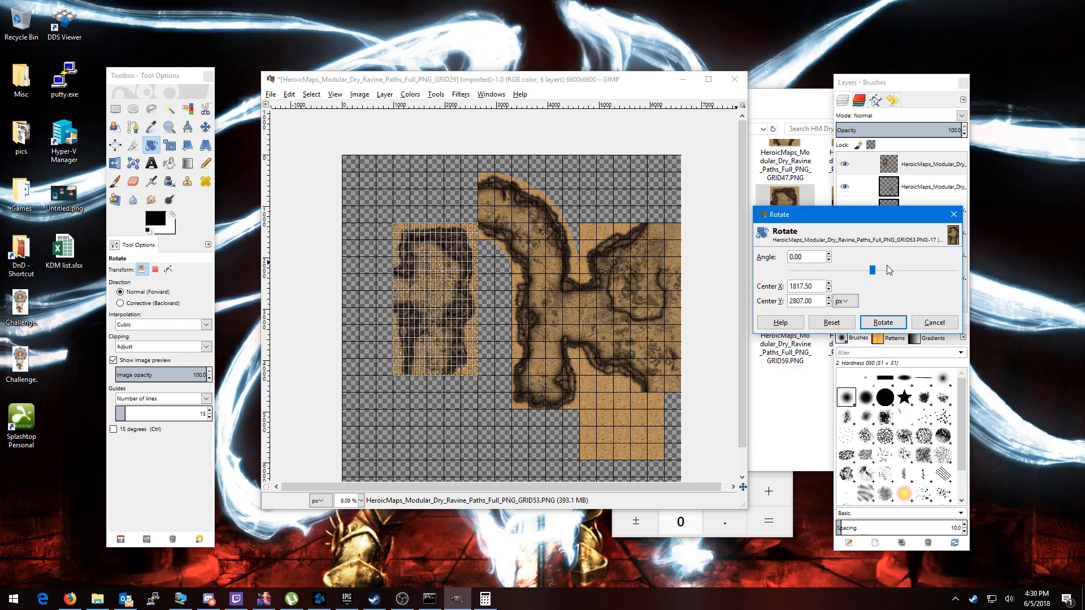
pyautogui.write('-90')
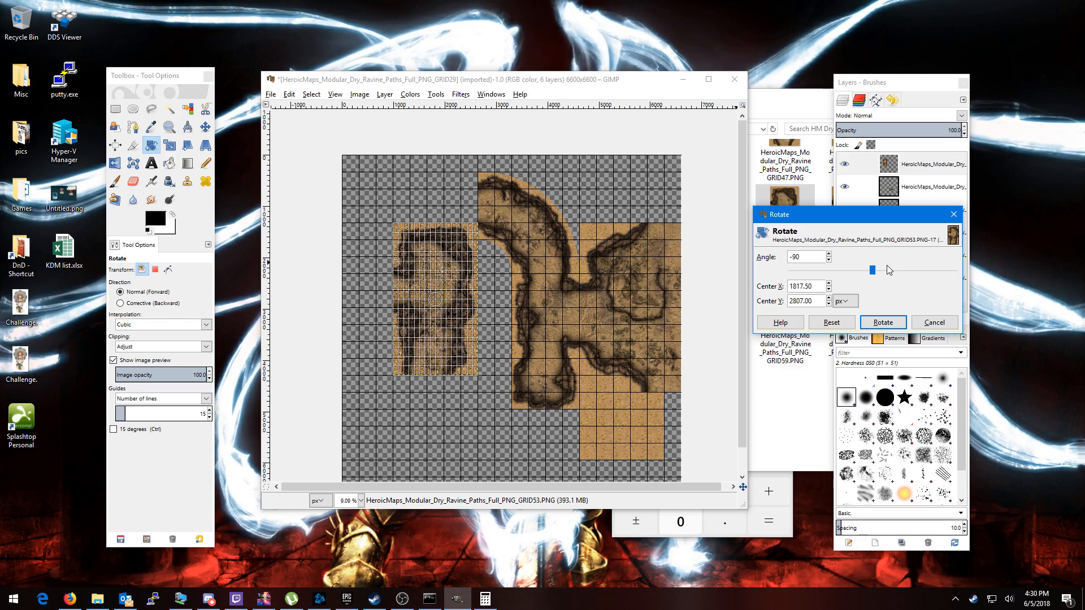
pyautogui.press('Tab')
pyautogui.scroll(1, 887, 266)
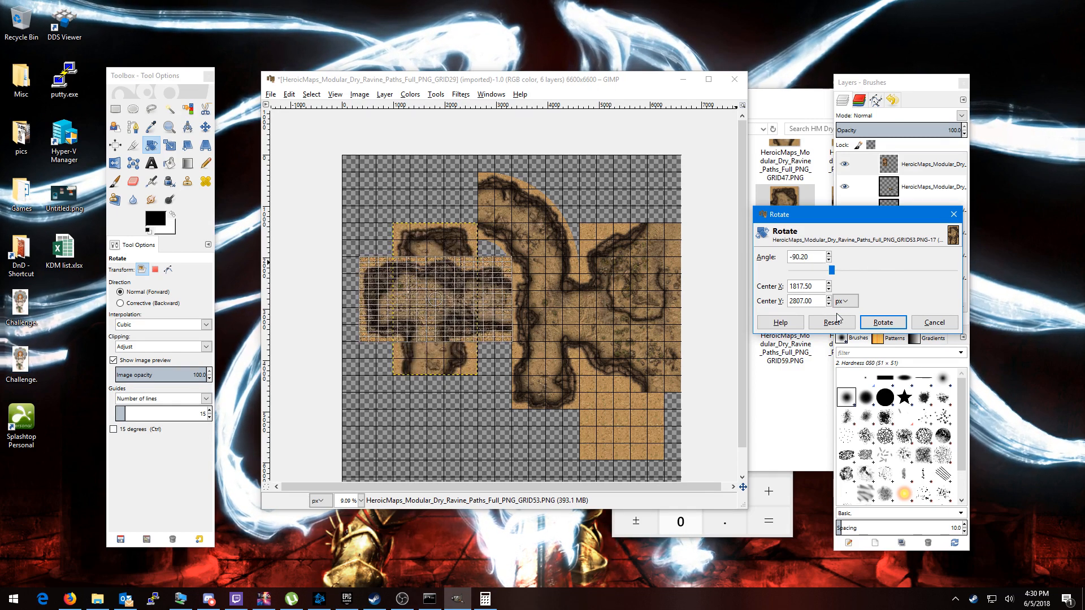
pyautogui.click(882, 322)
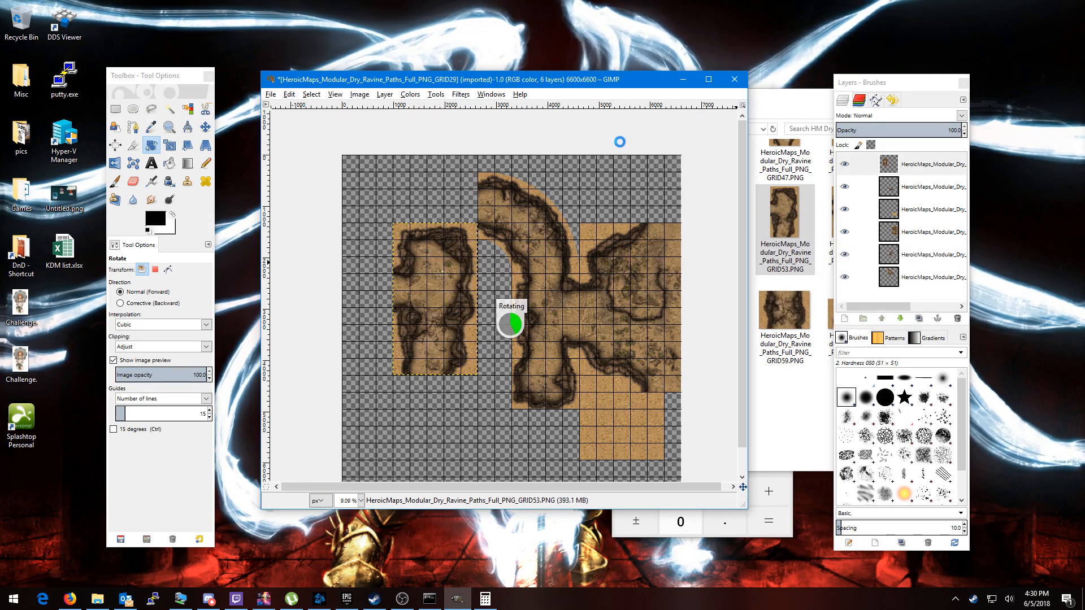
# - Move the rotated GRID53 tile against the curved GRID55 tile's left opening with the Move tool and check the seam between their passages
pyautogui.click(205, 126)
pyautogui.moveTo(438, 302); pyautogui.dragTo(401, 209)
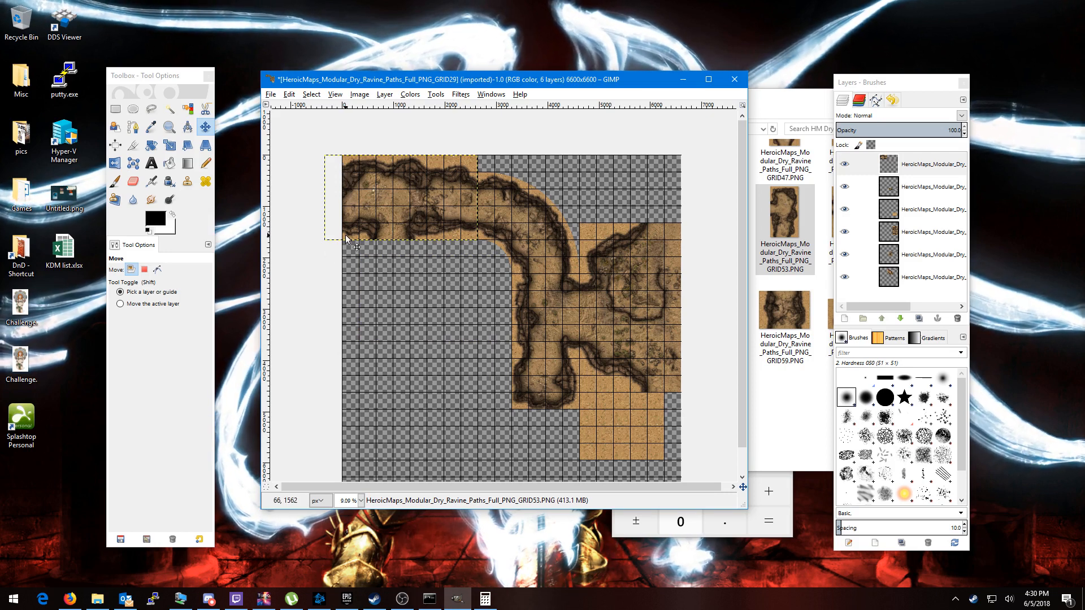
pyautogui.scroll(1, 441, 217)
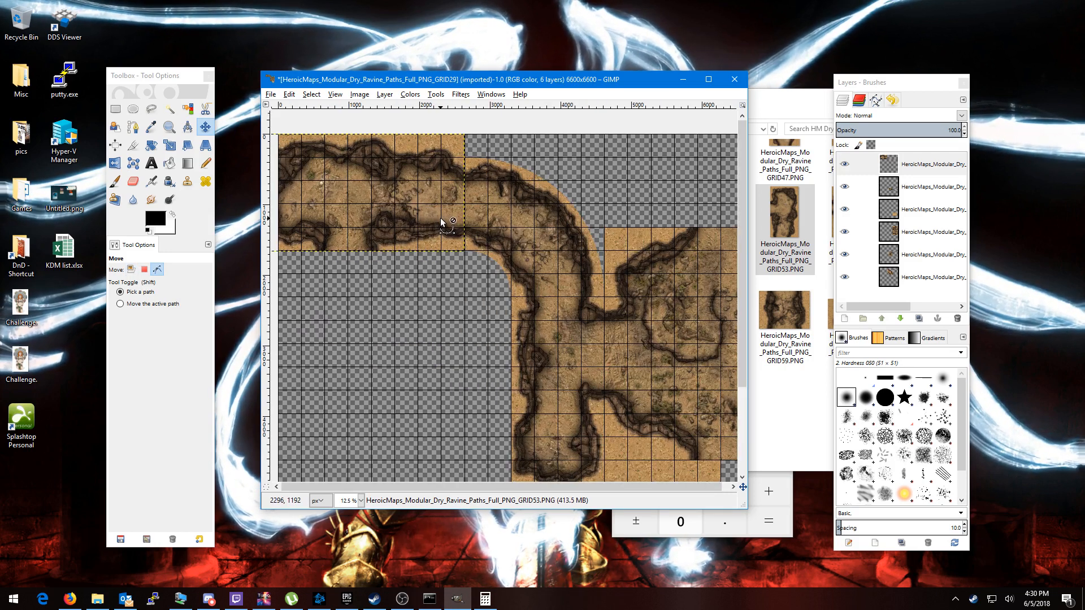
pyautogui.scroll(1, 441, 222)
pyautogui.moveTo(334, 193); pyautogui.dragTo(401, 194)
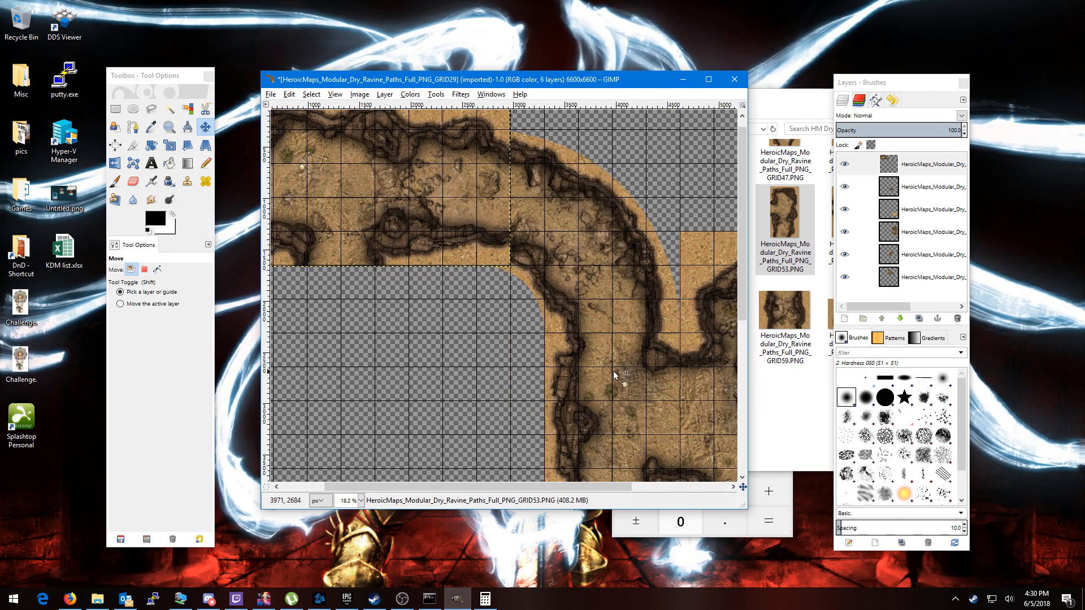
pyautogui.scroll(2, 515, 209)
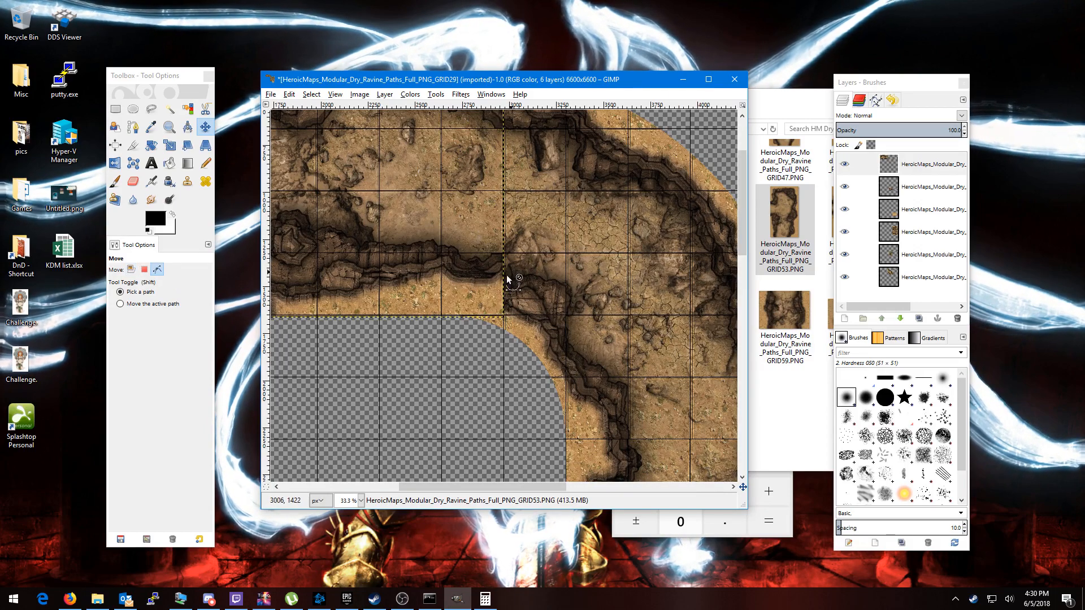
pyautogui.scroll(-4, 506, 279)
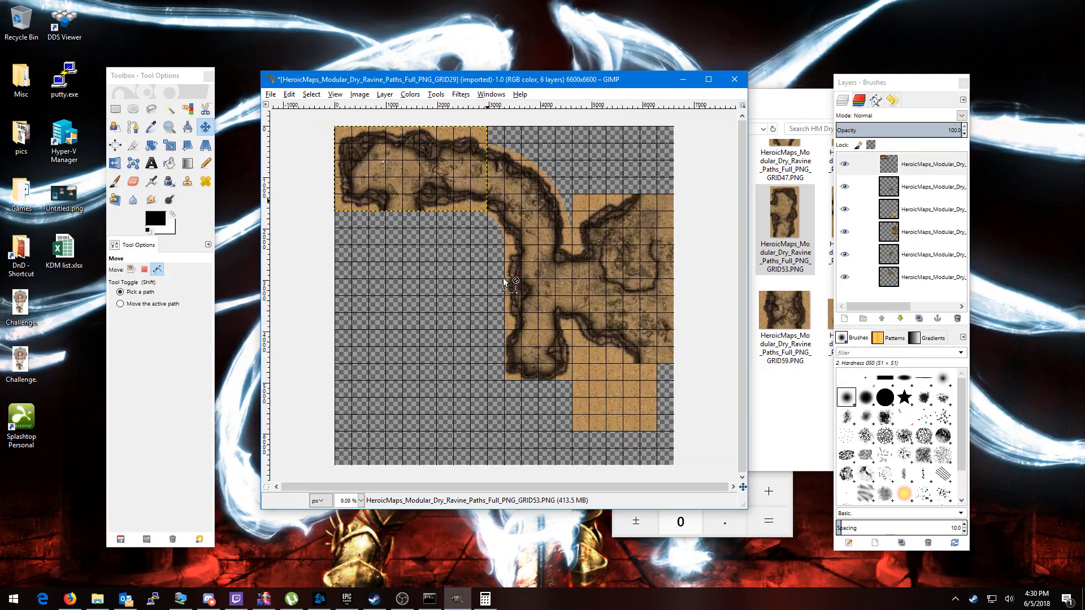
pyautogui.moveTo(417, 259); pyautogui.dragTo(436, 309)
pyautogui.moveTo(458, 235); pyautogui.dragTo(440, 238)
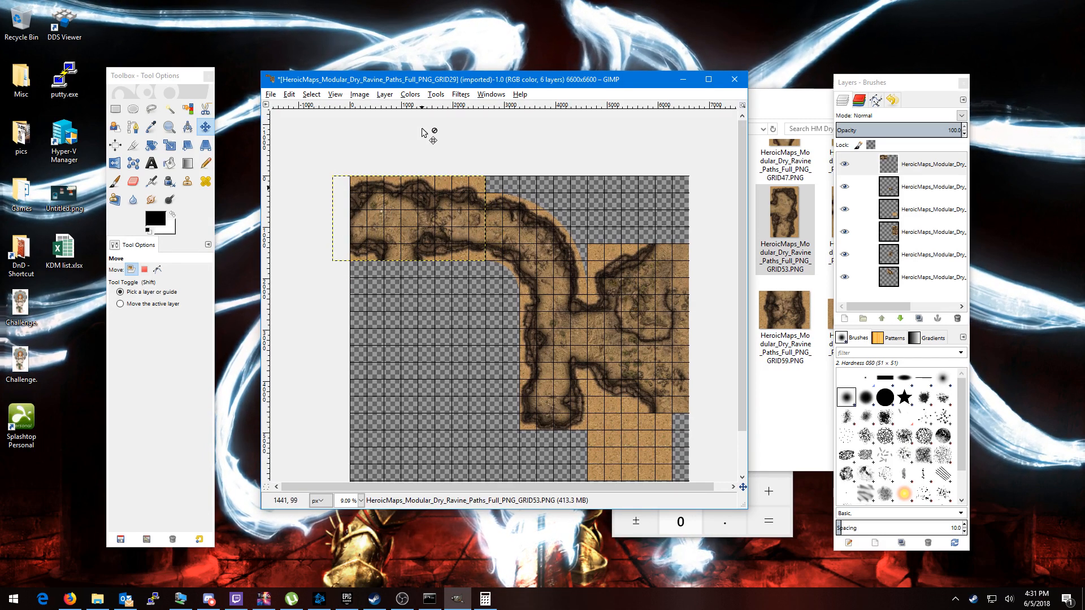
# - Resize the canvas to 6930 by 6930 px, shifting the contents right so the overhanging GRID53 tile fits inside
pyautogui.click(360, 95)
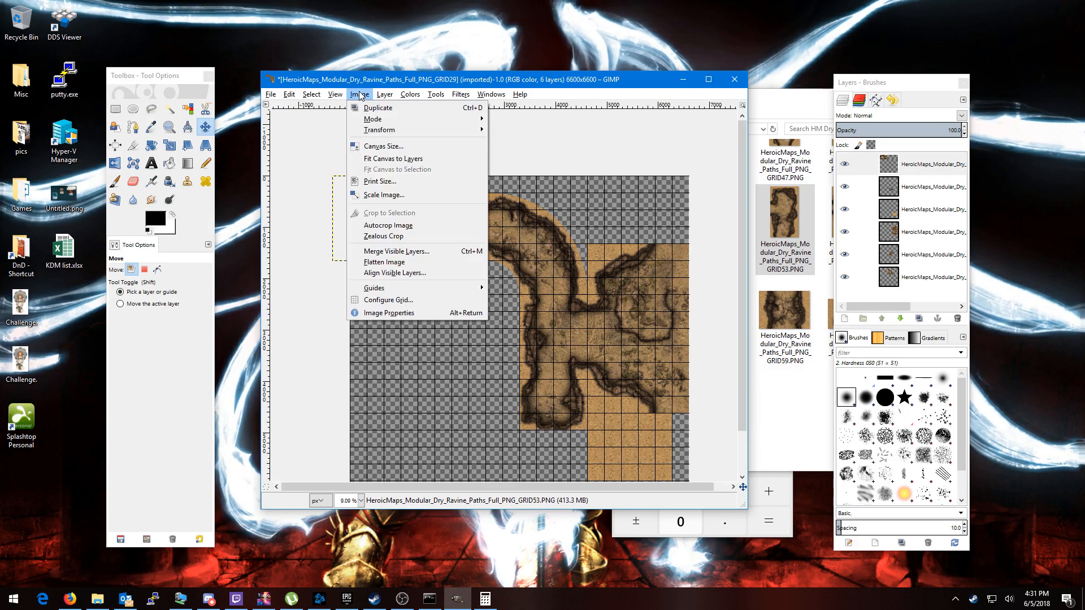
pyautogui.click(395, 147)
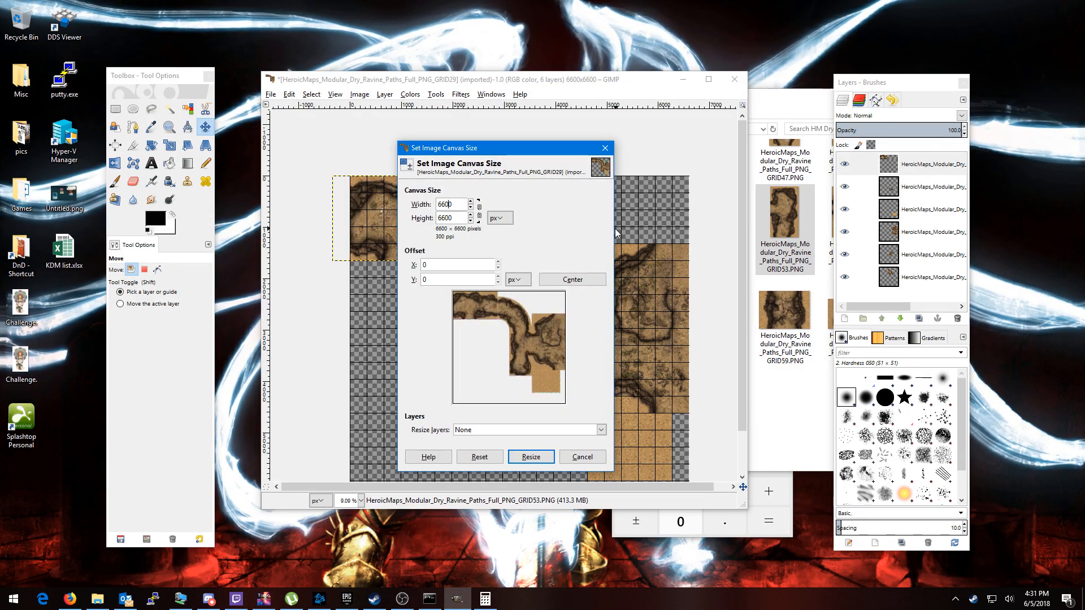
pyautogui.press('BackSpace')
pyautogui.press('BackSpace')
pyautogui.press('BackSpace')
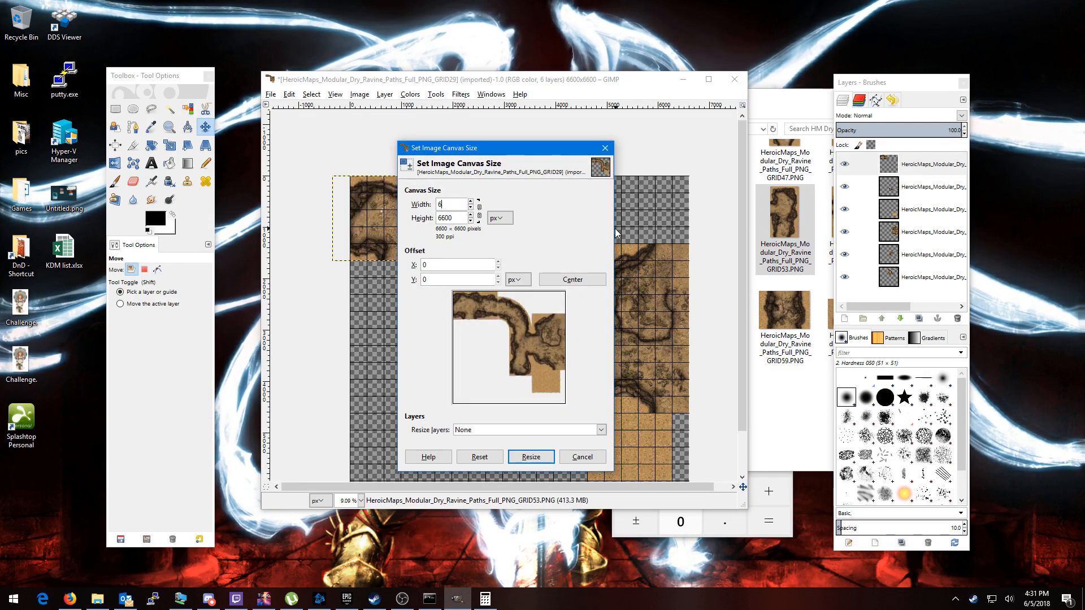
pyautogui.write('930')
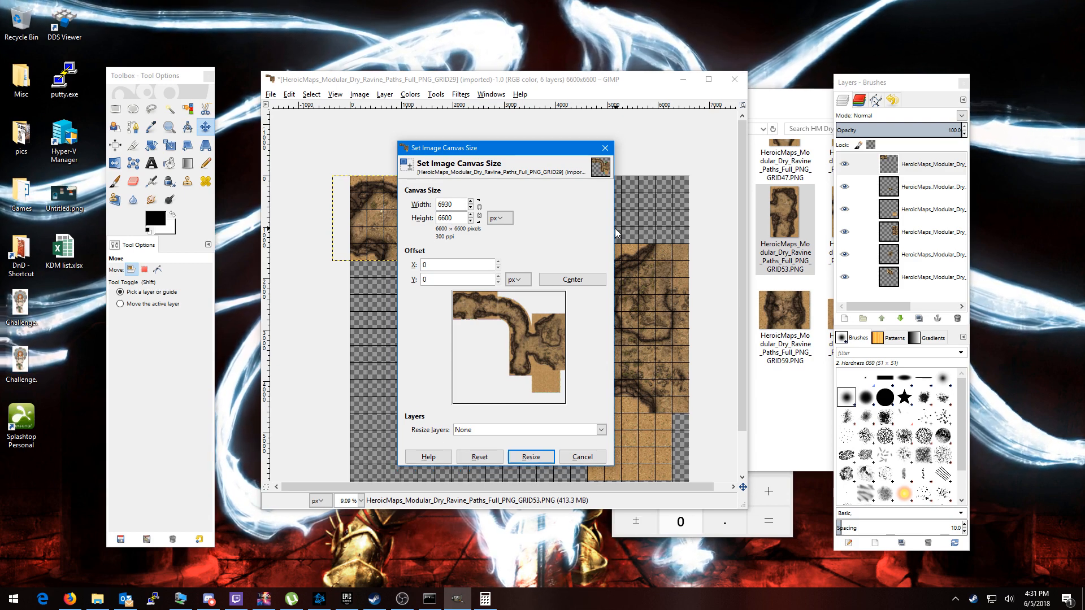
pyautogui.press('Tab')
pyautogui.write('9')
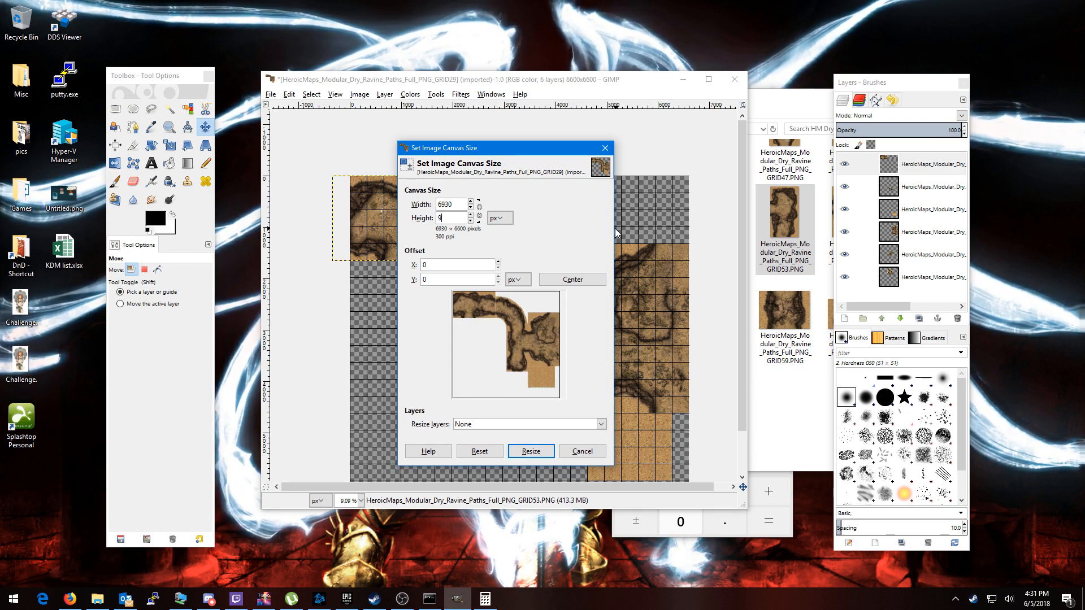
pyautogui.write('6930')
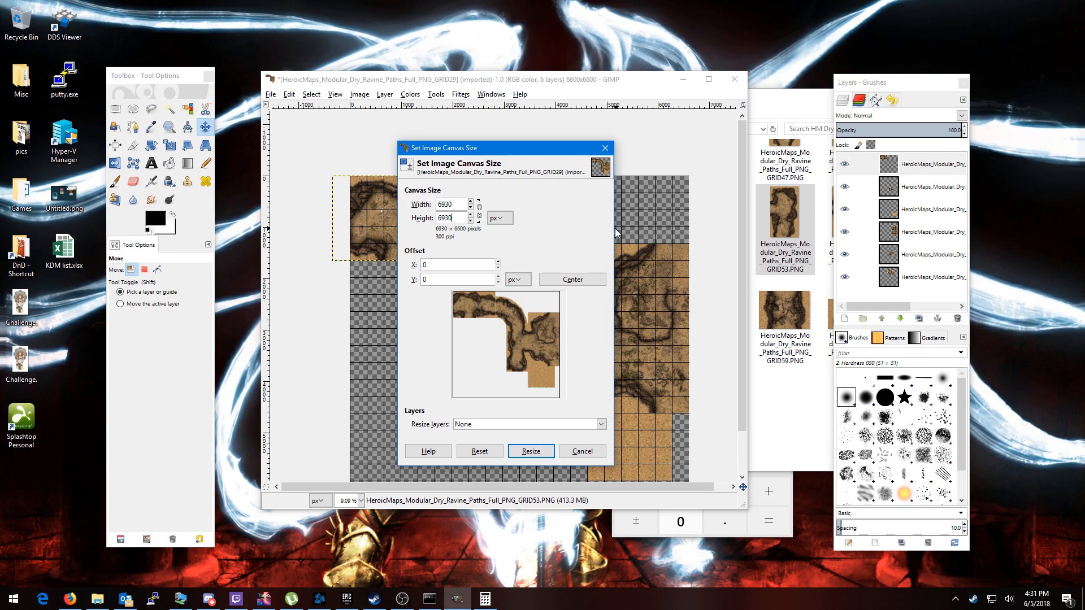
pyautogui.moveTo(492, 338); pyautogui.dragTo(547, 332)
pyautogui.click(531, 457)
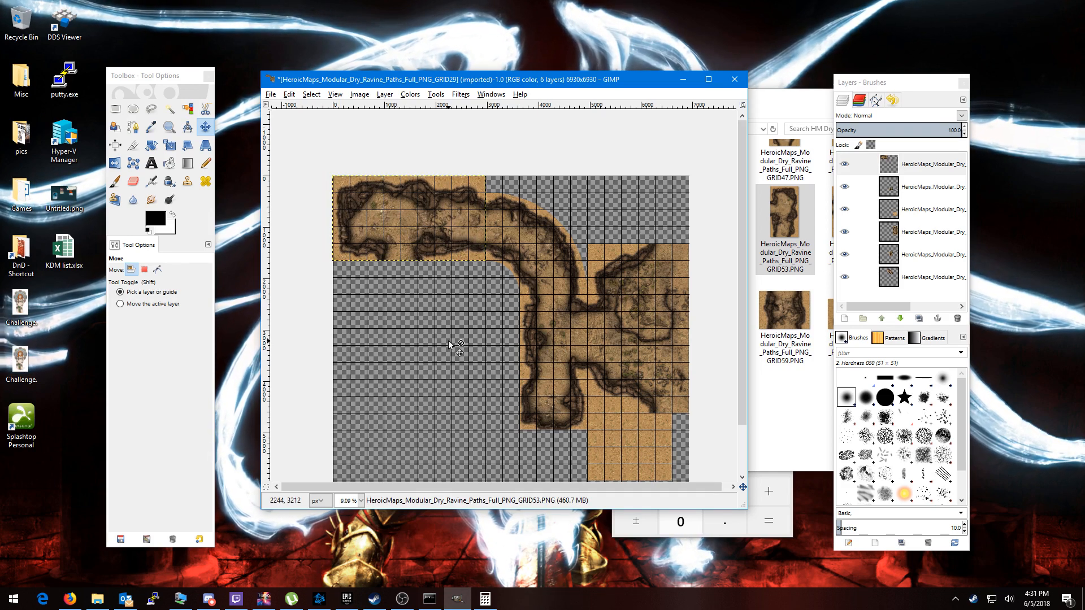
pyautogui.moveTo(449, 345); pyautogui.dragTo(432, 323)
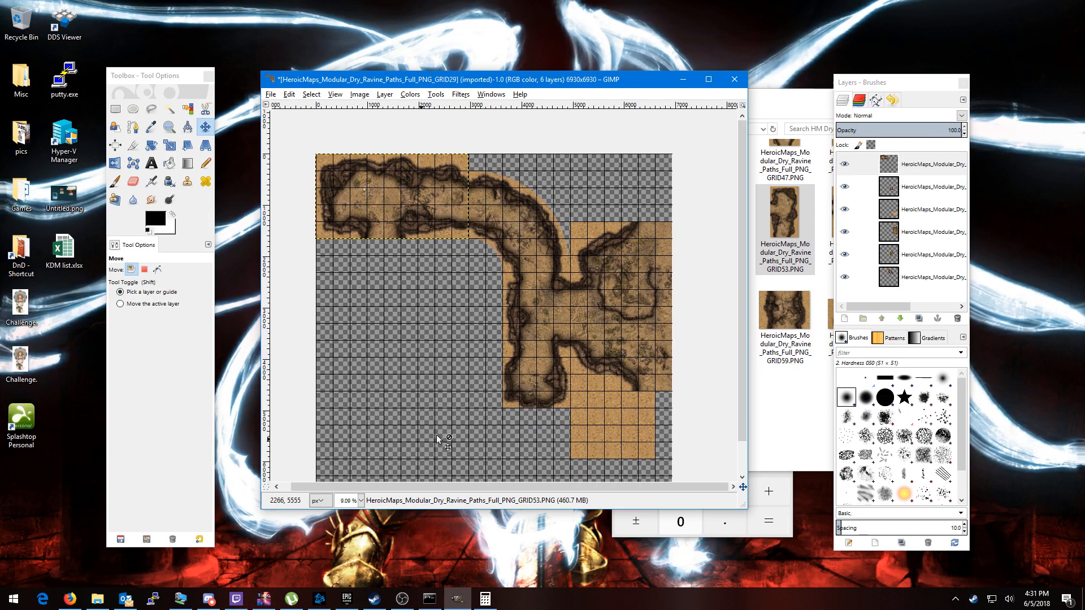
pyautogui.moveTo(436, 440); pyautogui.dragTo(410, 409)
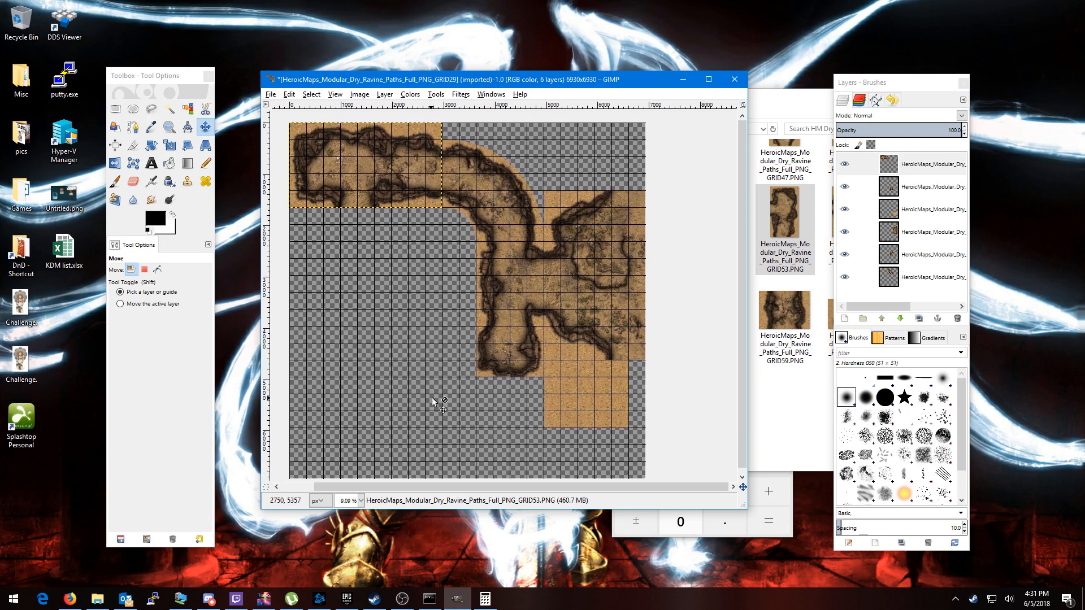
# - Open the HM Dry Ravine Locations folder, preview the GRID (2).jpg tile in Photos, and add it to the GIMP image as a new layer
pyautogui.click(791, 339)
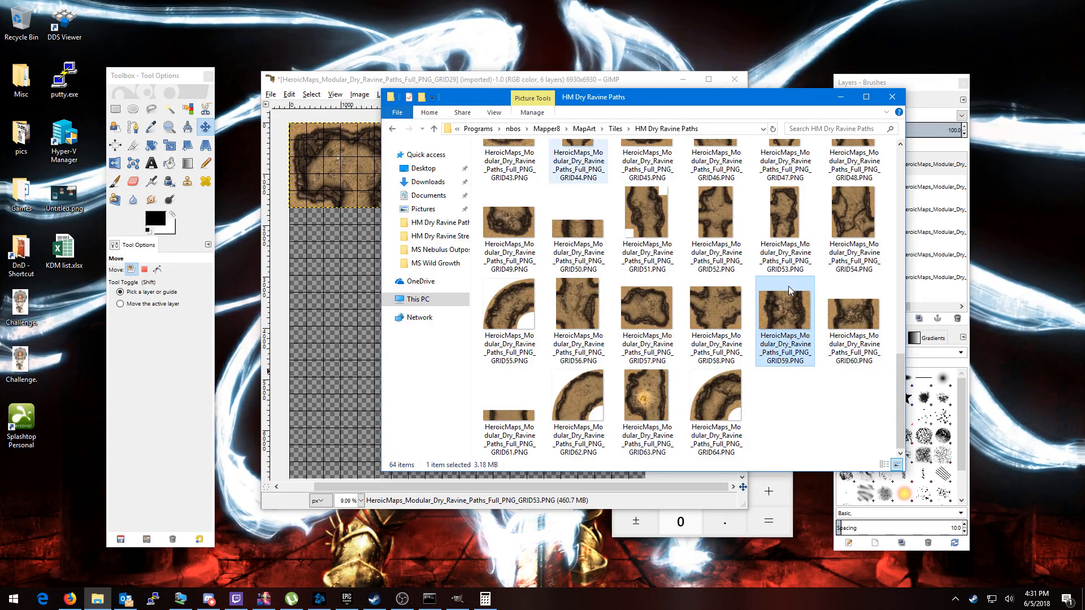
pyautogui.press('BackSpace')
pyautogui.scroll(-2, 572, 409)
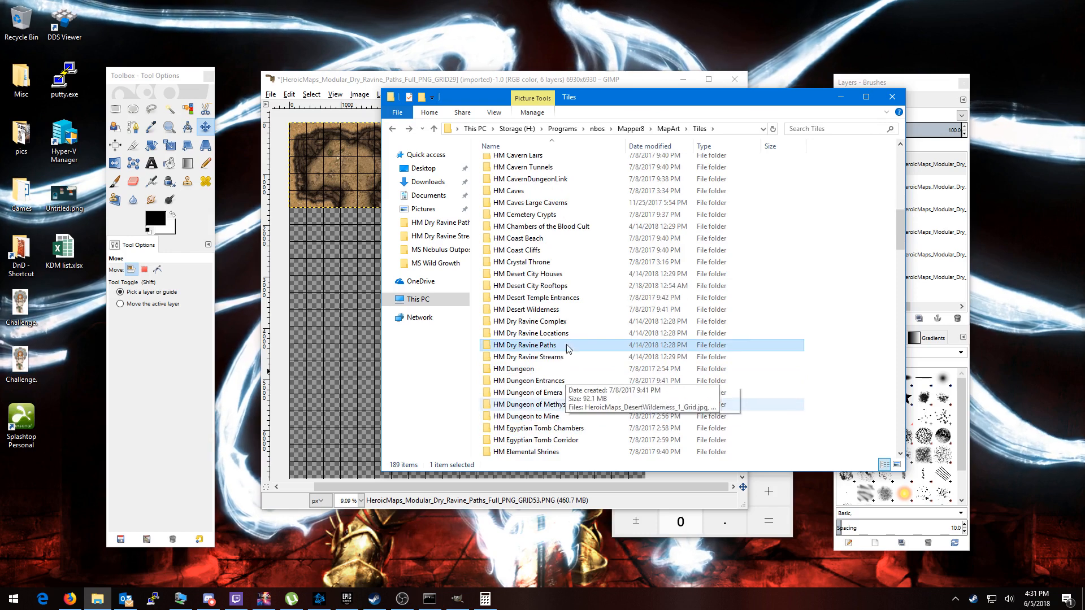
pyautogui.doubleClick(569, 331)
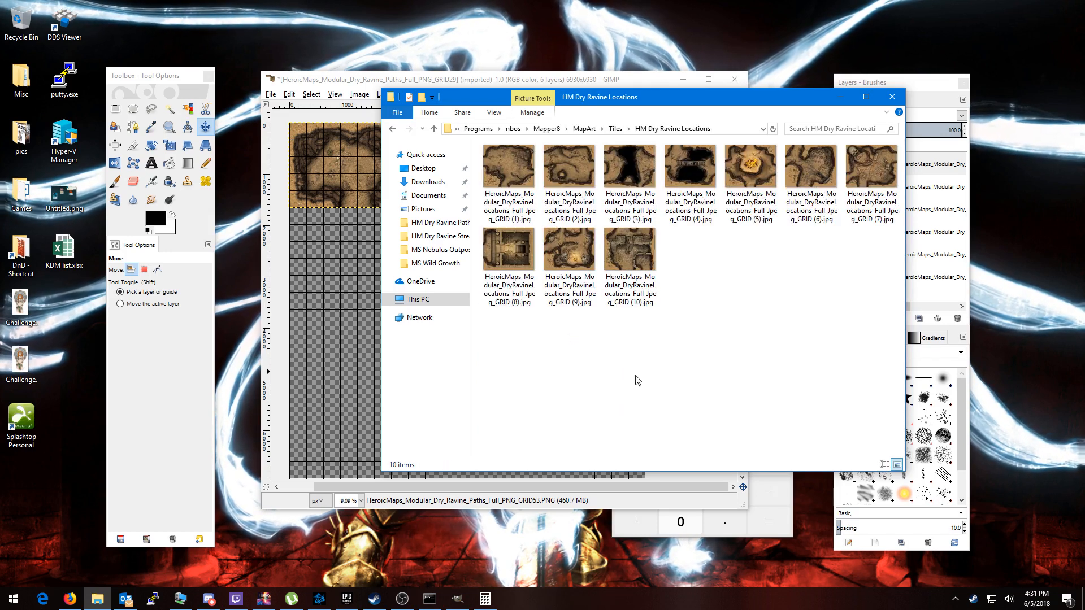
pyautogui.doubleClick(562, 177)
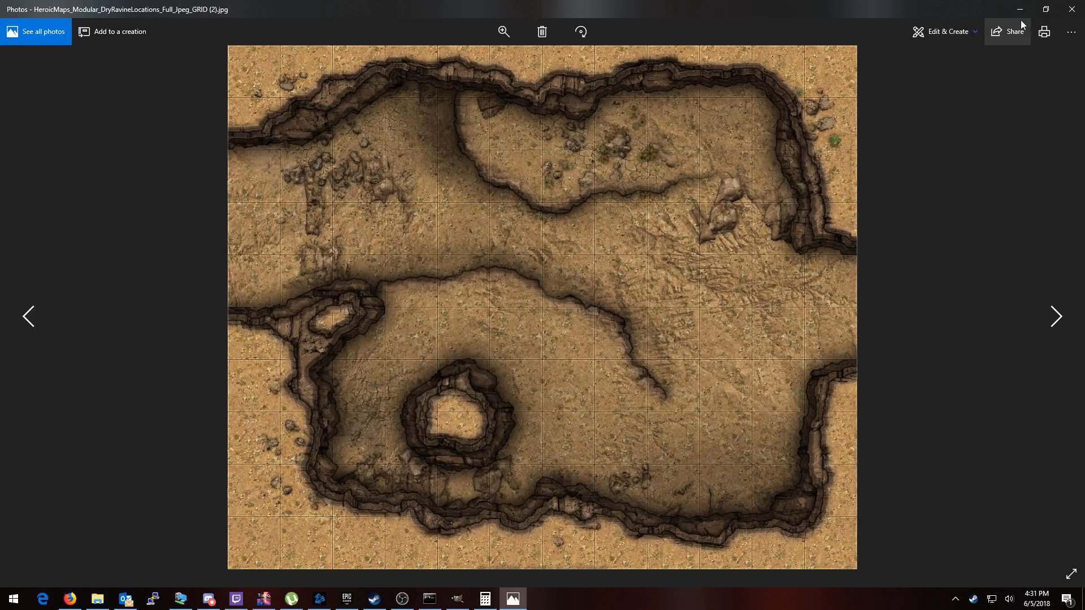
pyautogui.click(1071, 7)
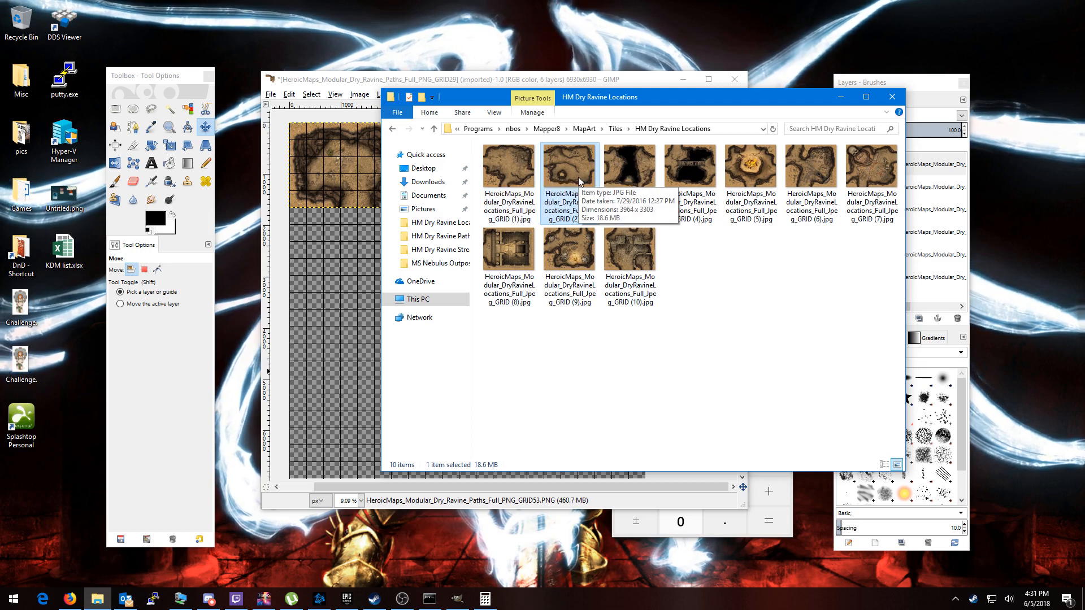
pyautogui.moveTo(568, 168); pyautogui.dragTo(948, 164)
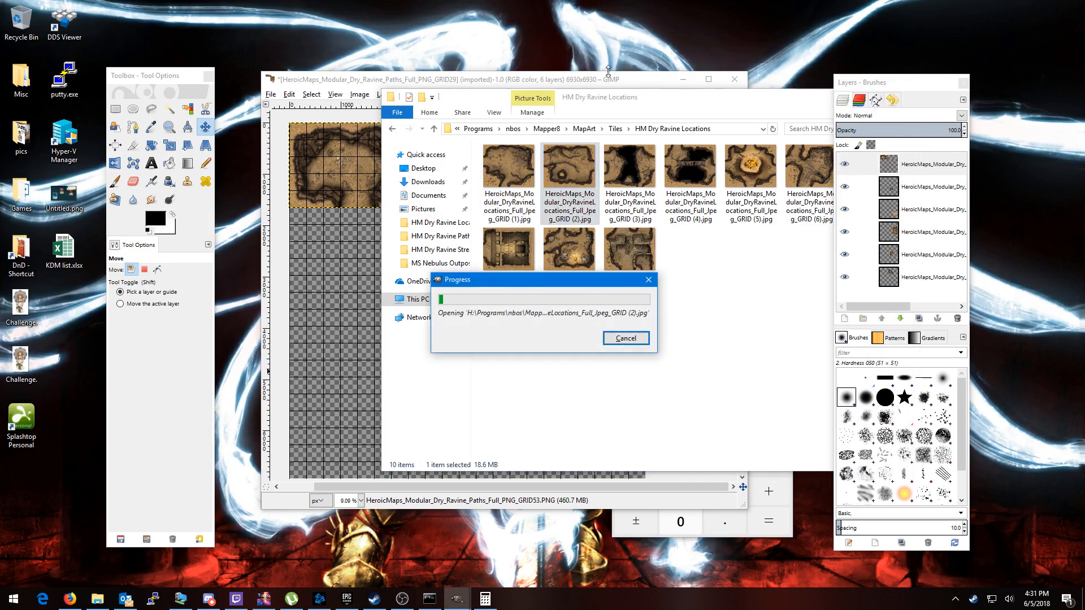
pyautogui.click(644, 103)
# - Switch File Explorer back to the HM Dry Ravine Paths folder
pyautogui.click(722, 331)
pyautogui.hotkey('alt', 'Left')
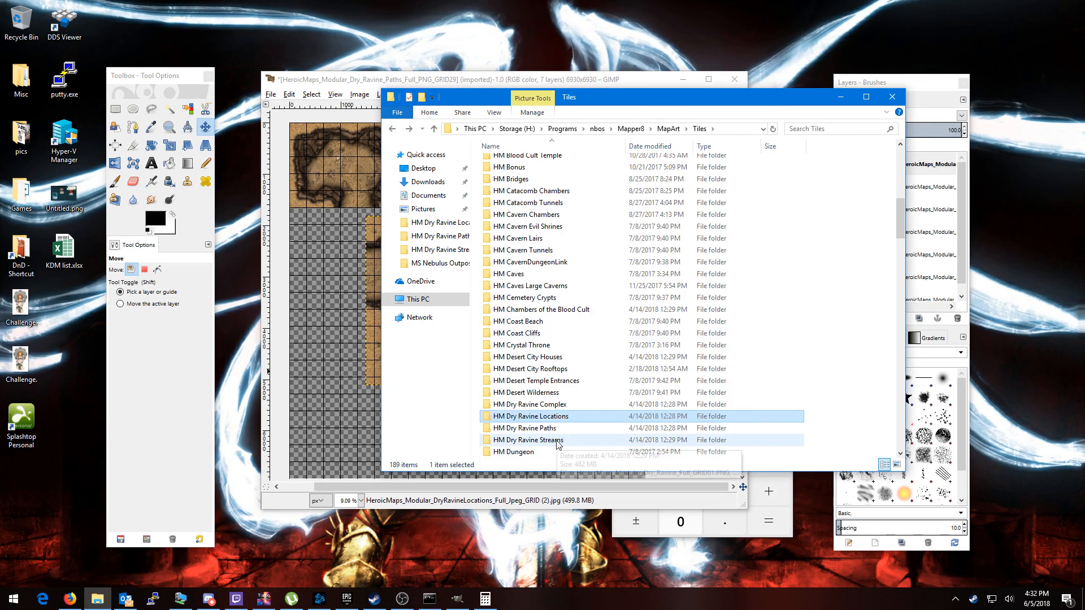
pyautogui.doubleClick(523, 429)
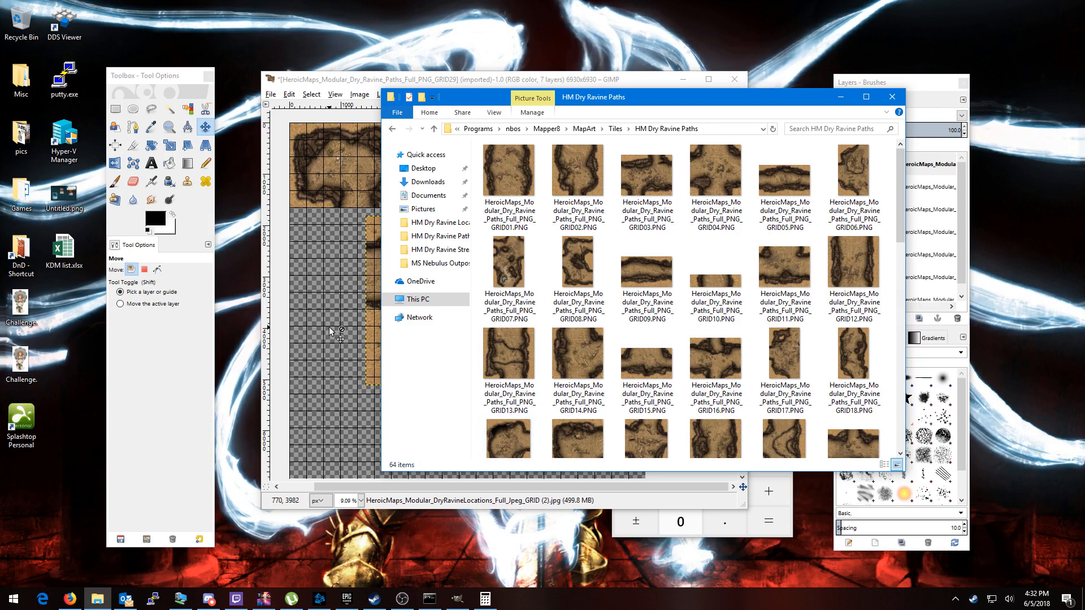
# - Shift the GRID (2) tile toward the lower right of its current spot and rotate it by -90 degrees
pyautogui.click(356, 393)
pyautogui.moveTo(462, 302); pyautogui.dragTo(418, 329)
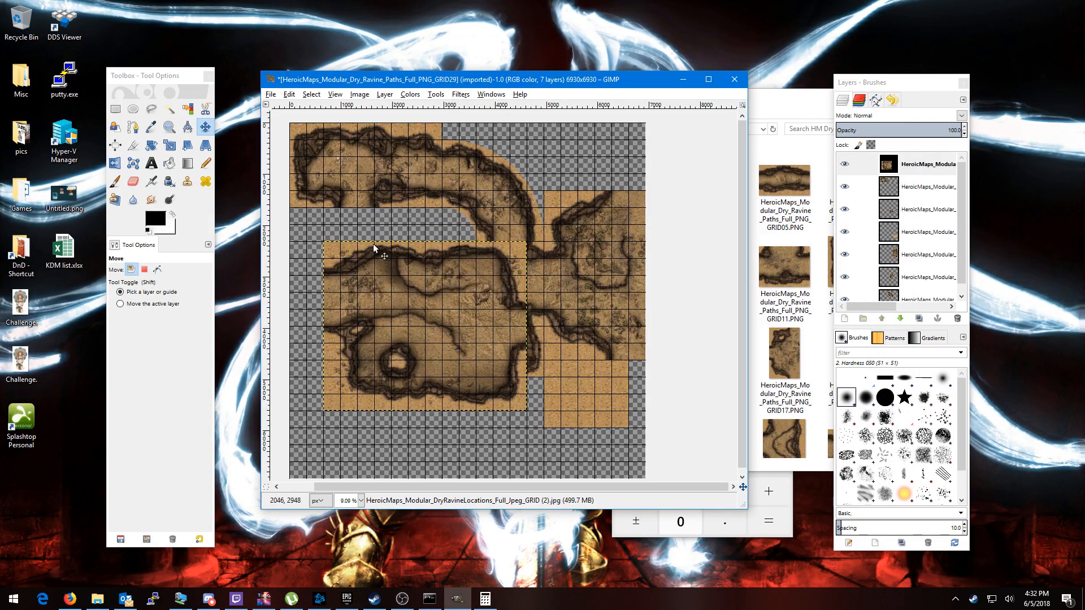
pyautogui.click(148, 145)
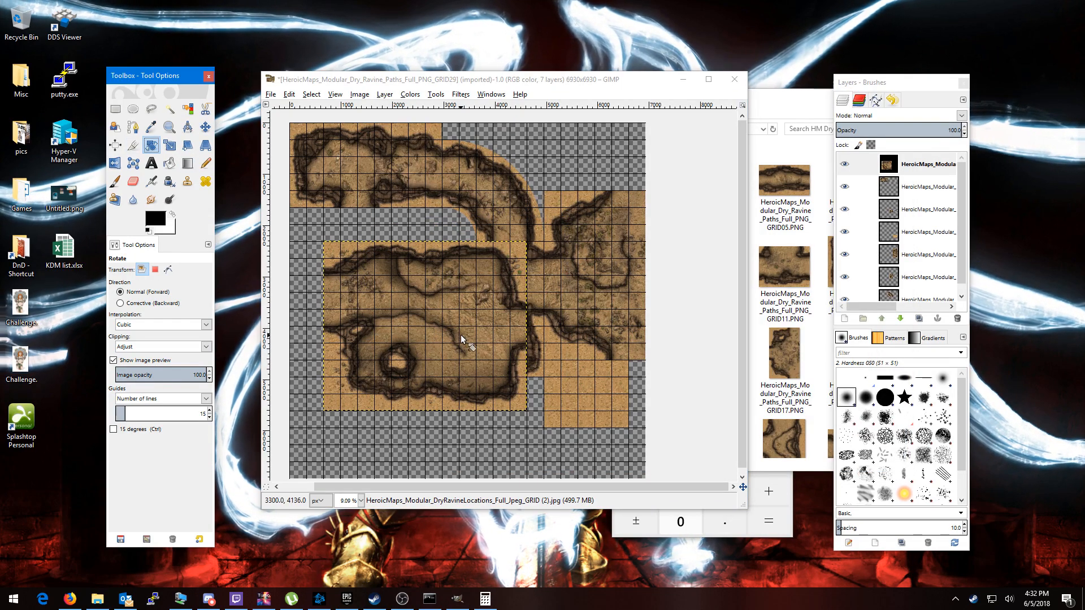
pyautogui.click(460, 339)
pyautogui.write('-90')
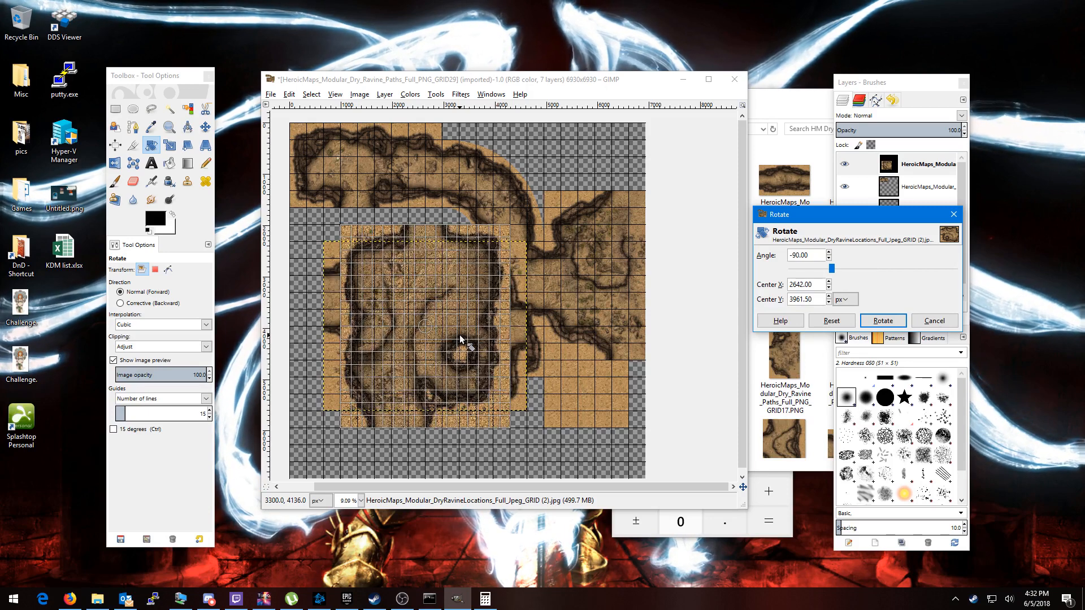
pyautogui.click(880, 321)
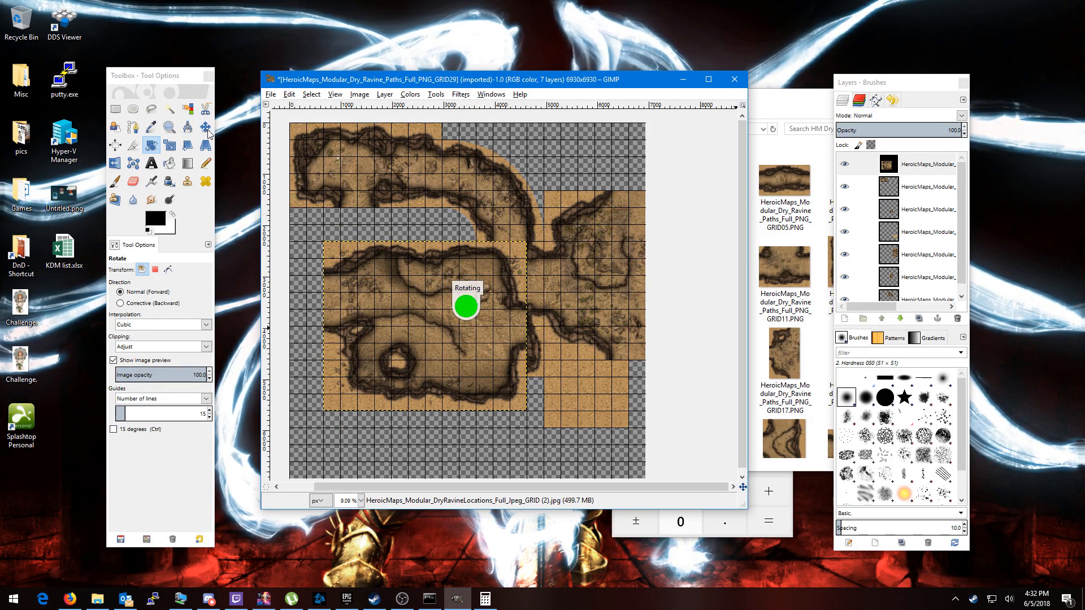
# - Try the rotated GRID (2) tile against the upper-left tile's lower opening, and move it one grid square down inside the canvas's left edge
pyautogui.press('m')
pyautogui.moveTo(419, 282); pyautogui.dragTo(285, 255)
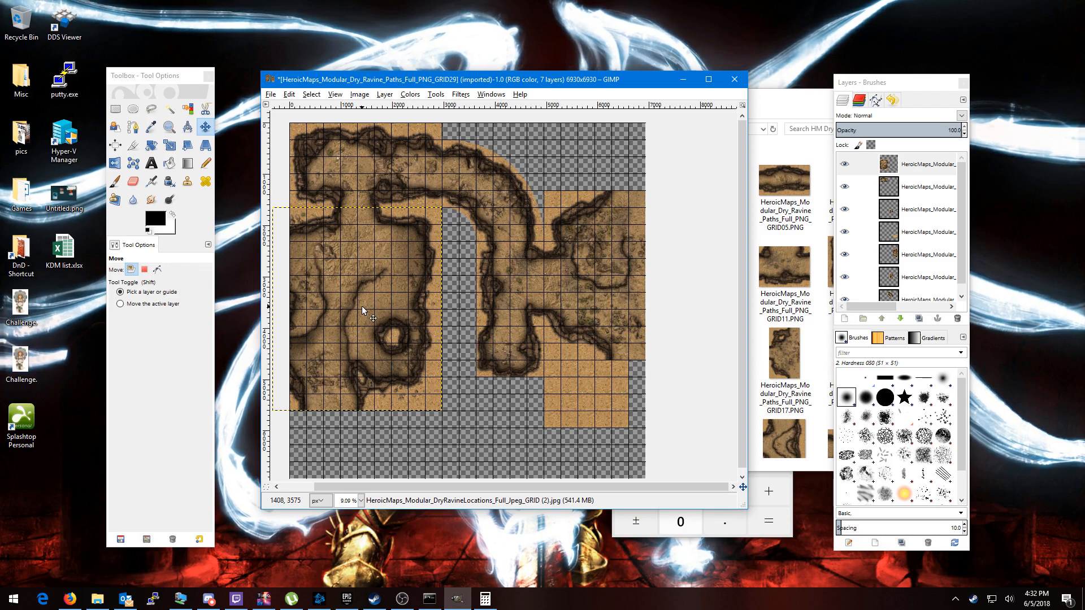
pyautogui.moveTo(361, 306); pyautogui.dragTo(378, 317)
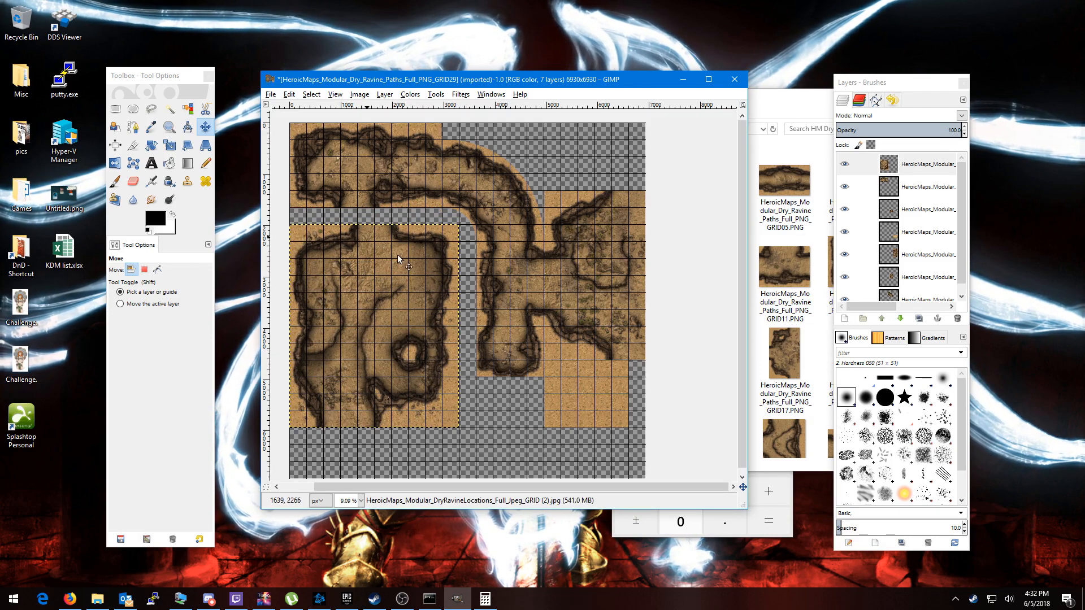
# - Look through the HM Dry Ravine Paths folder for a connecting tile and preview GRID18.PNG in Photos
pyautogui.click(784, 266)
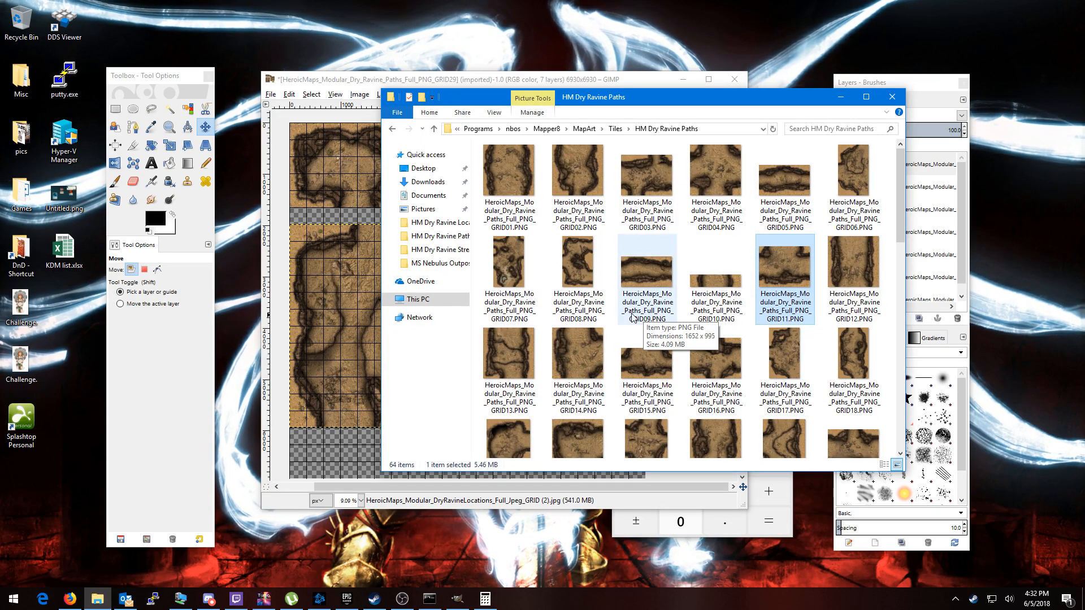
pyautogui.click(853, 249)
pyautogui.scroll(-2, 646, 299)
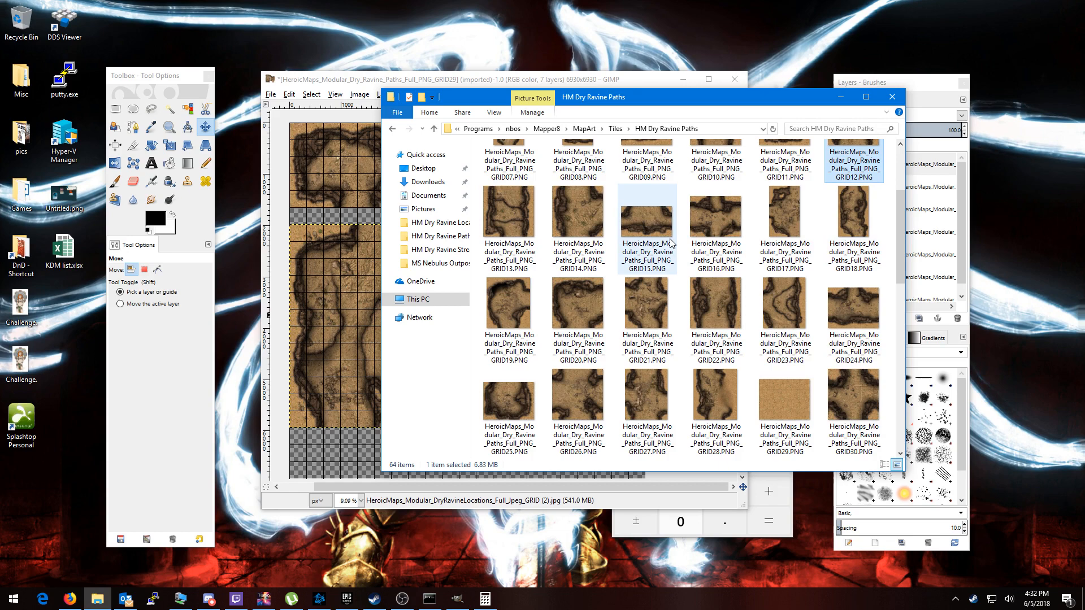
pyautogui.doubleClick(837, 212)
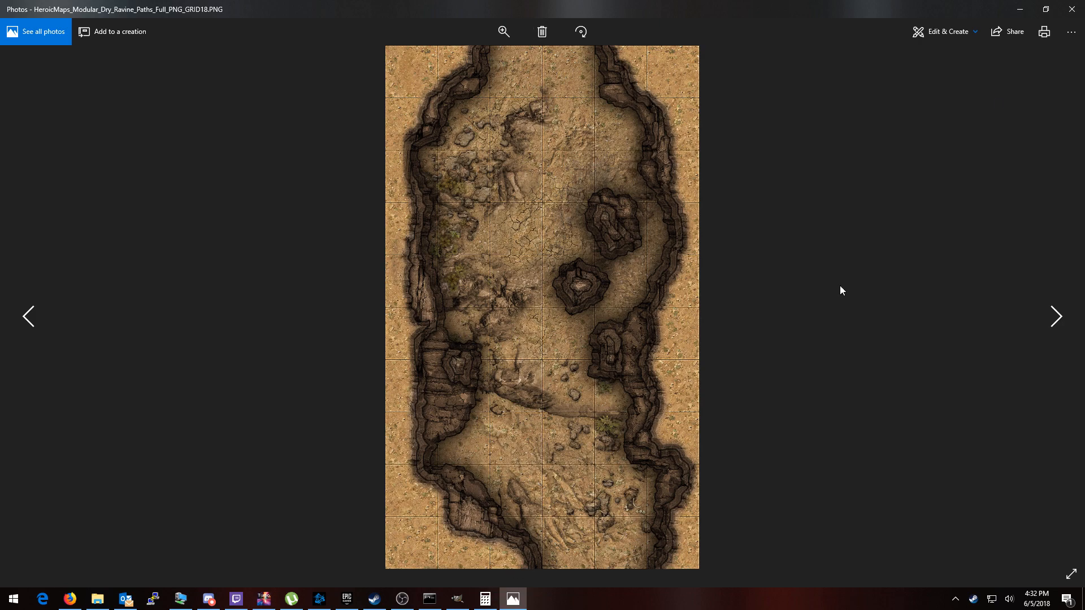
pyautogui.click(1079, 7)
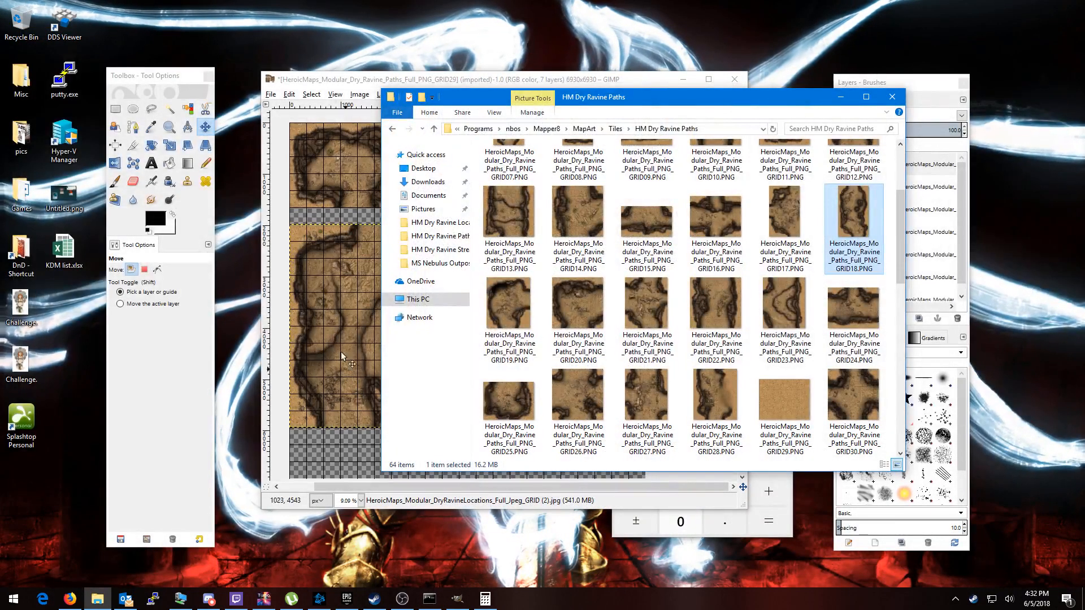
# - Move the rotated GRID (2) tile in GIMP down into the canvas's bottom-left corner, leaving a gap below the upper-left tile
pyautogui.click(359, 84)
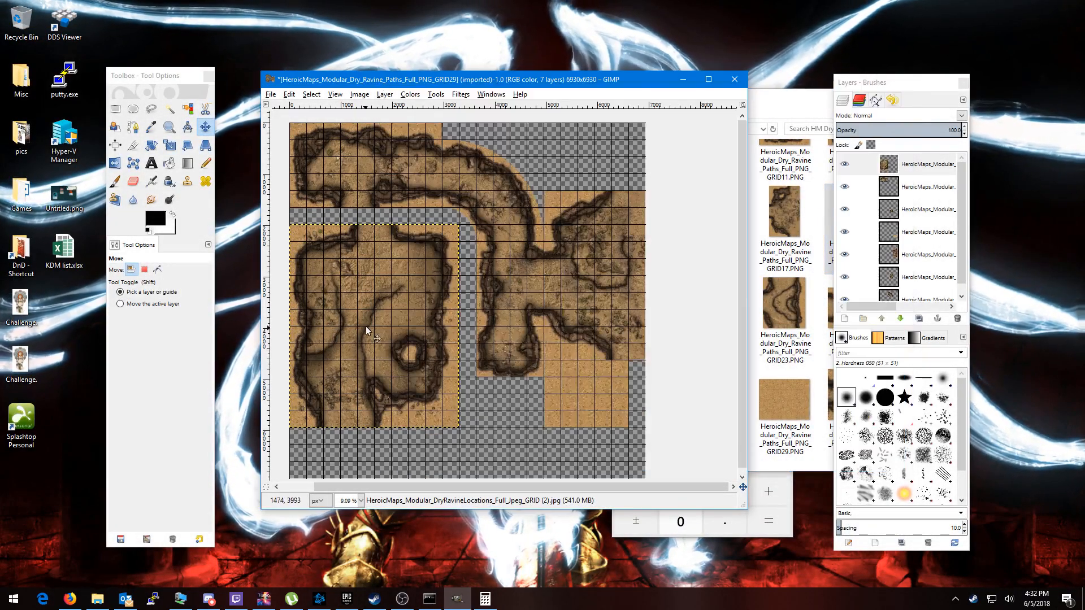
pyautogui.moveTo(365, 327); pyautogui.dragTo(384, 350)
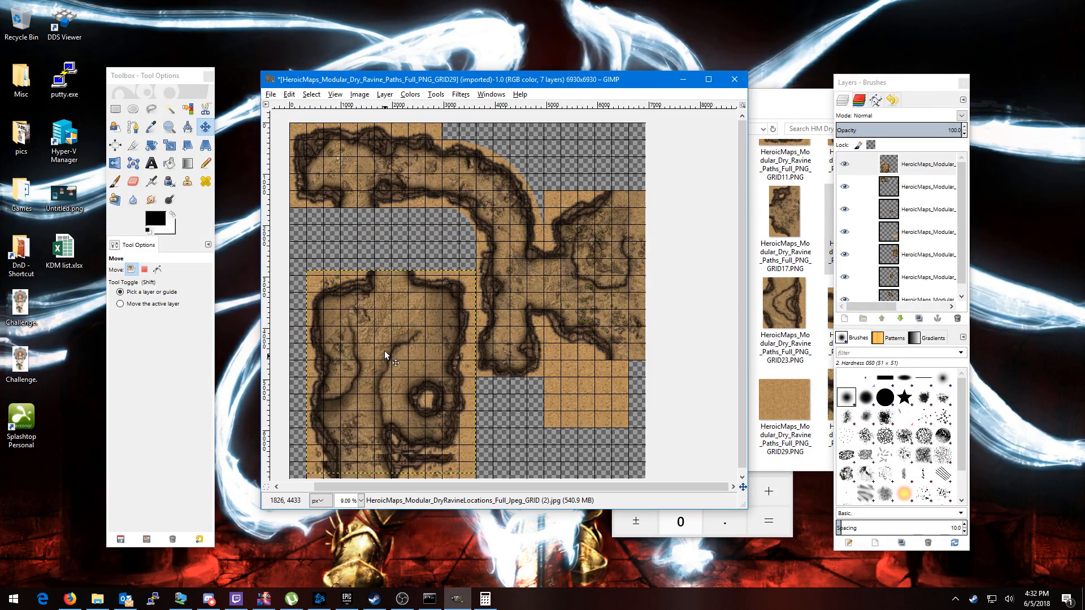
pyautogui.keyDown('ctrl'); pyautogui.scroll(-1, 456, 361); pyautogui.keyUp('ctrl')
pyautogui.moveTo(481, 324); pyautogui.dragTo(470, 327)
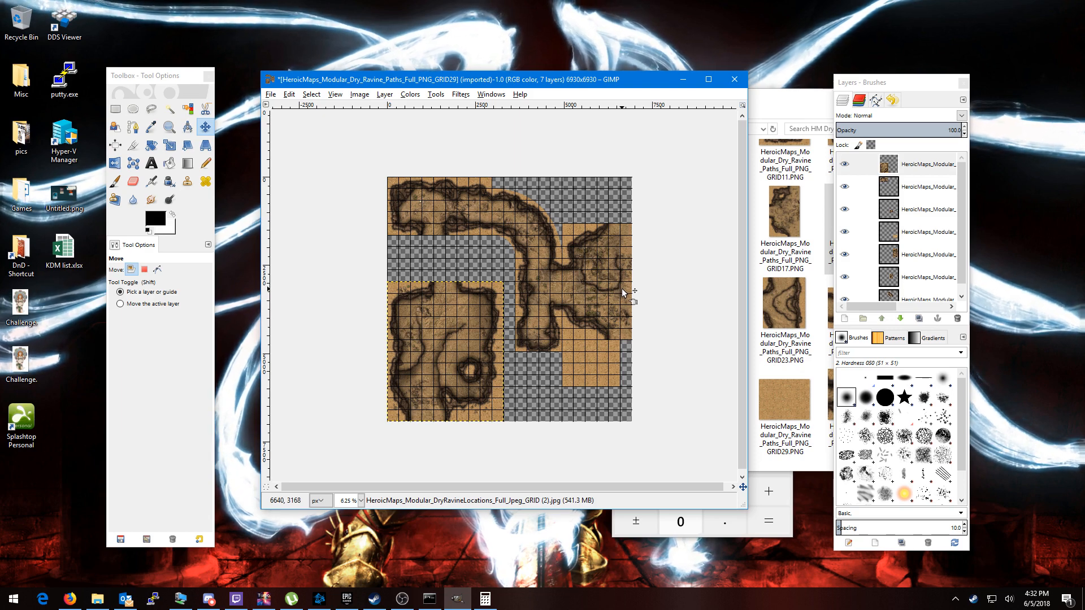
# - Look through the remaining Paths tiles for a connector, and move the GRID (2) tile up to join the upper-left tile's lower opening
pyautogui.click(782, 298)
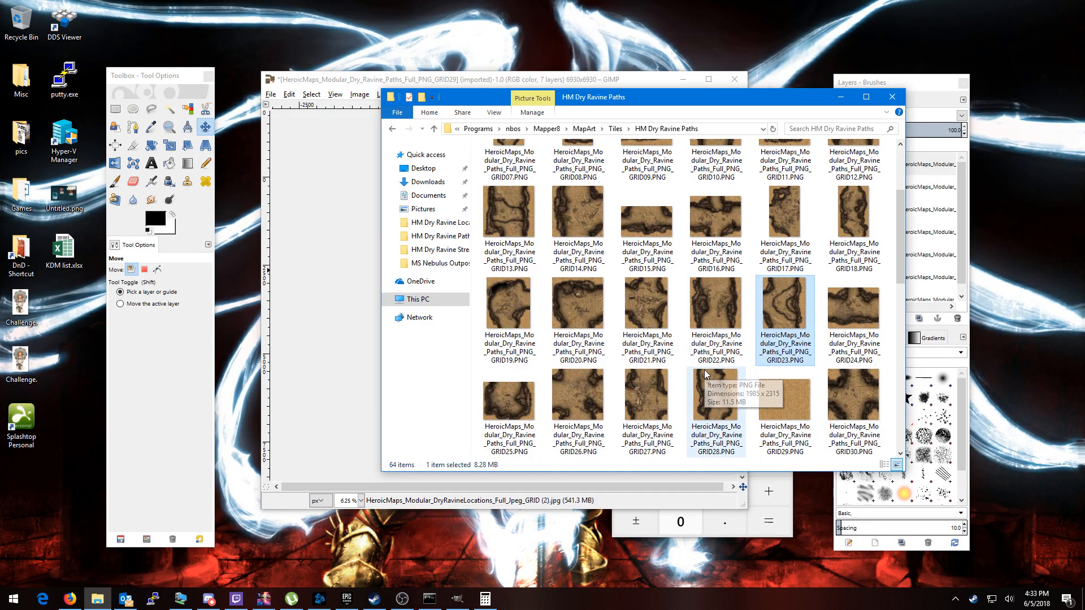
pyautogui.scroll(-1, 704, 372)
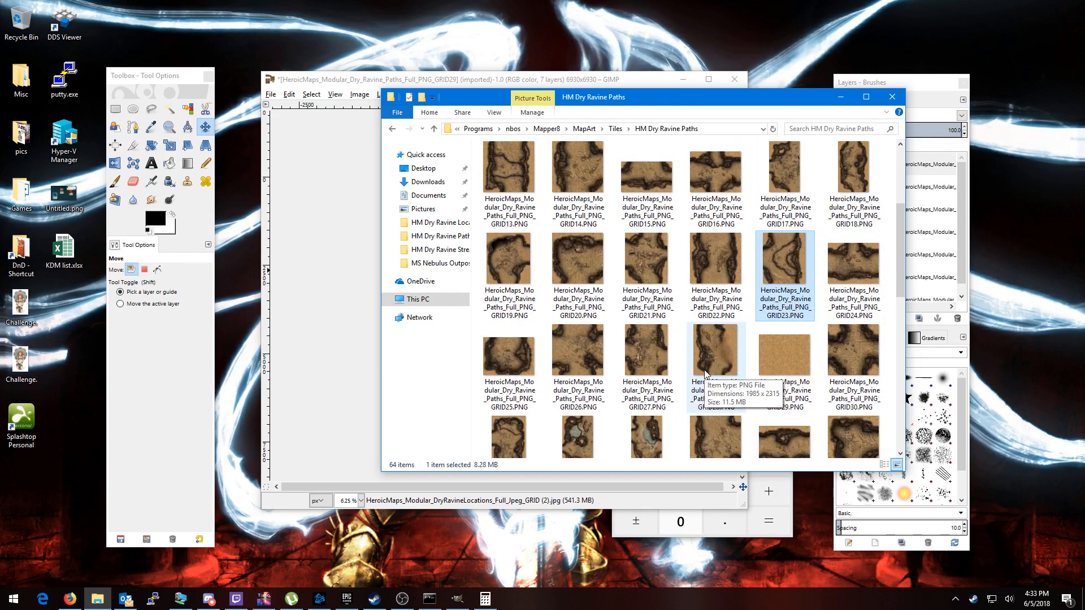
pyautogui.scroll(-2, 704, 371)
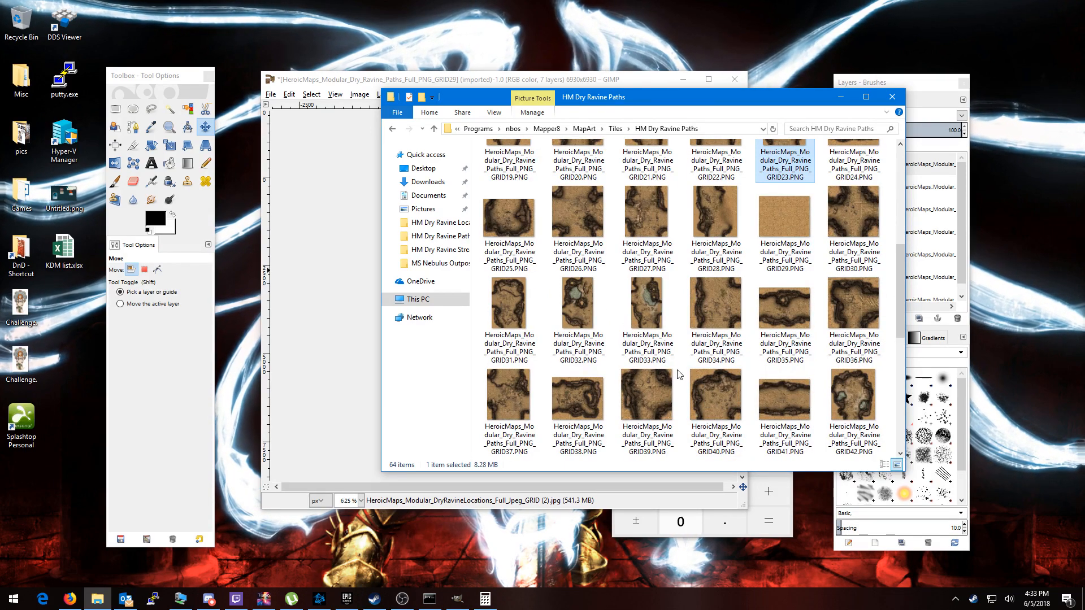
pyautogui.scroll(-1, 679, 374)
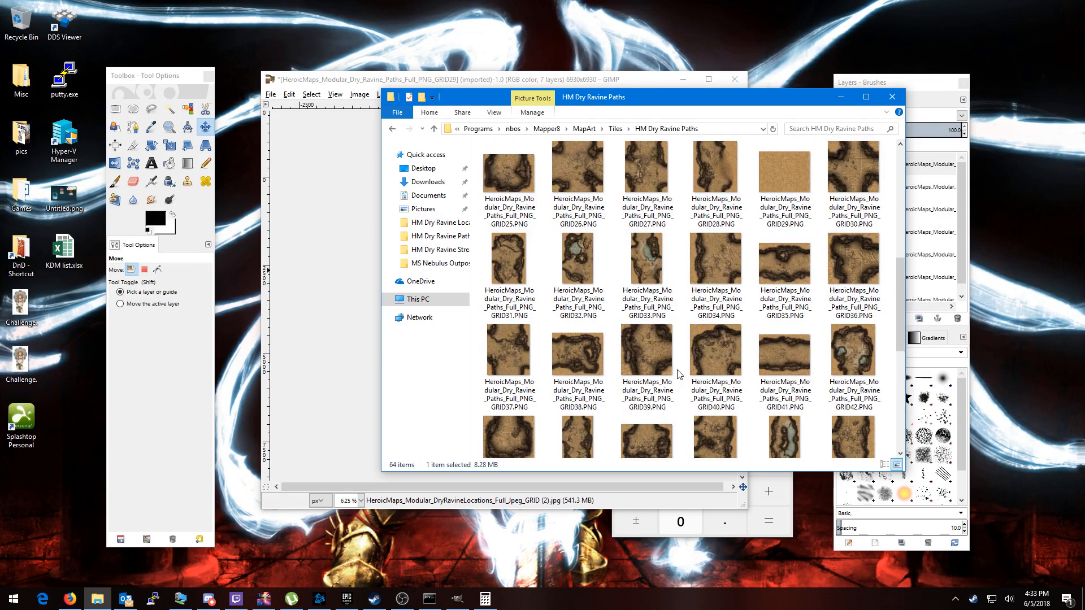
pyautogui.scroll(-4, 679, 374)
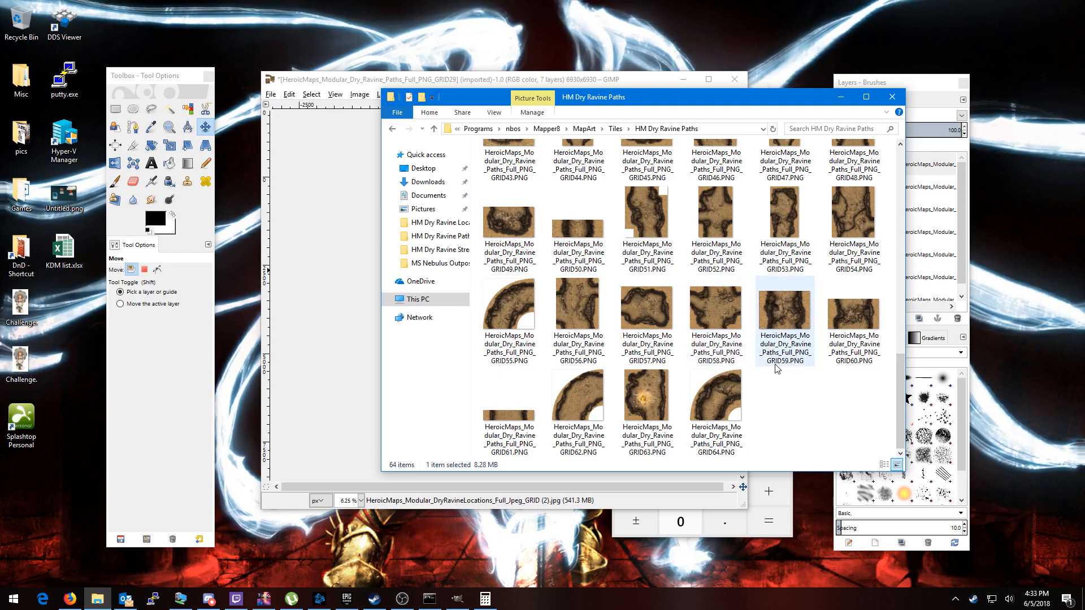
pyautogui.click(295, 372)
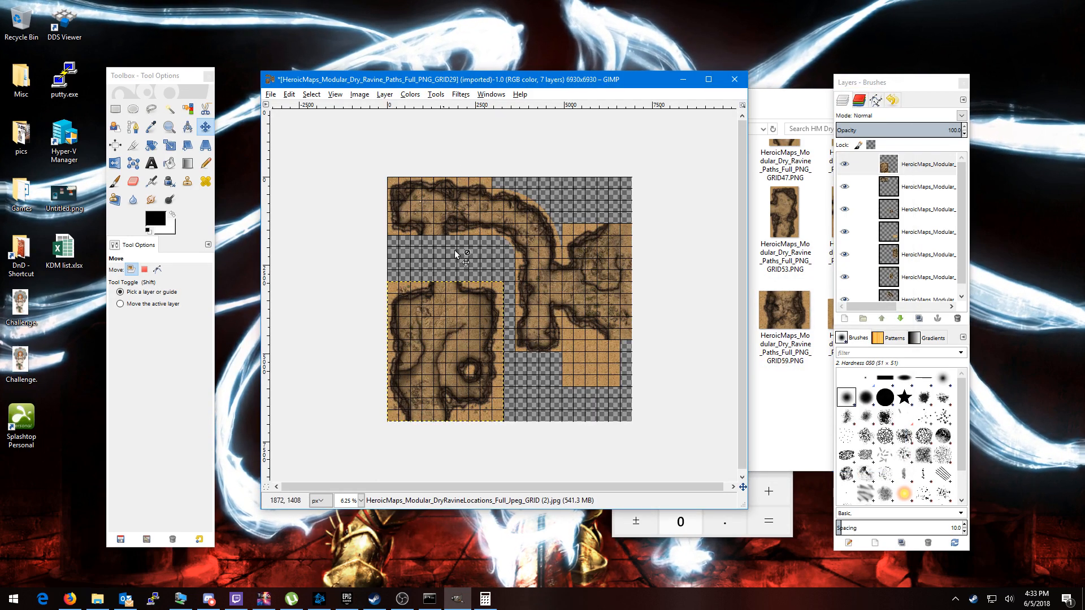
pyautogui.moveTo(442, 318); pyautogui.dragTo(440, 268)
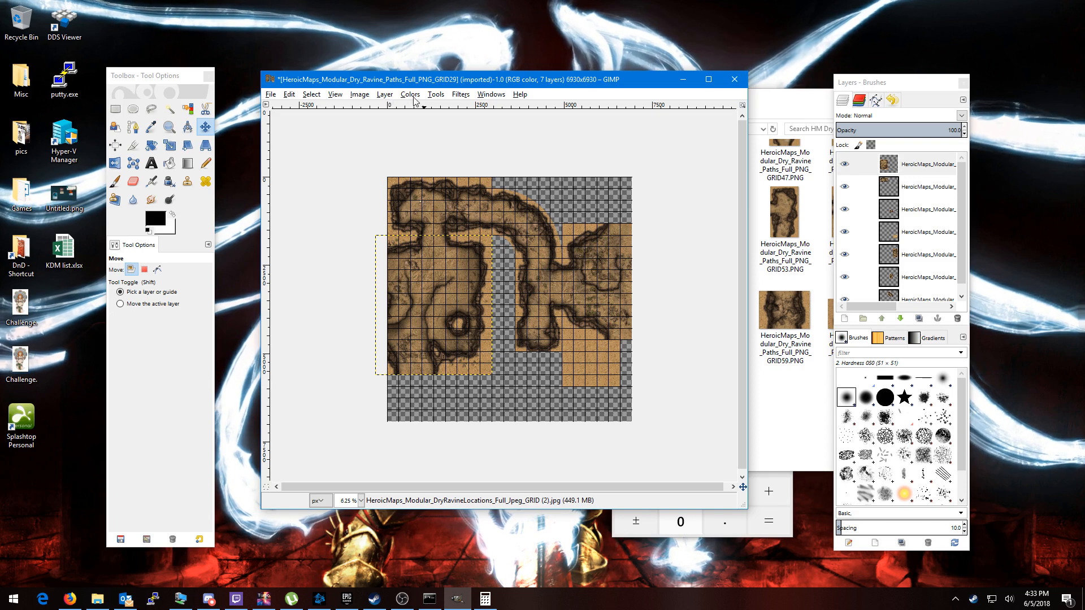
# - Resize the canvas to 7260 by 7260 px with an X offset of 330 so the overhanging GRID (2) tile fits inside
pyautogui.click(359, 94)
pyautogui.click(391, 147)
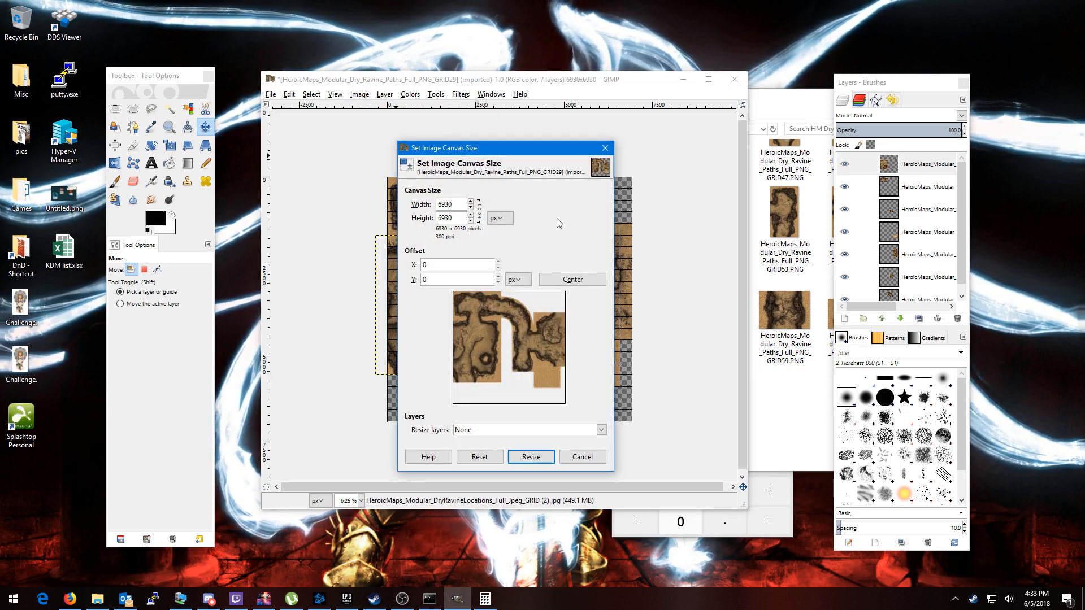
pyautogui.press('Left')
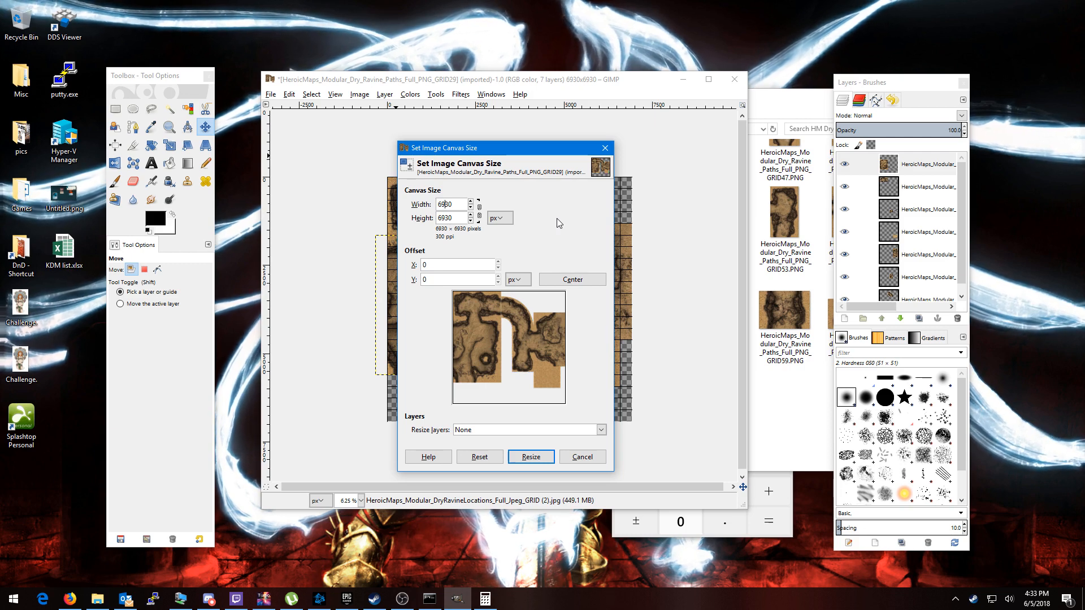
pyautogui.press('Left')
pyautogui.press('BackSpace')
pyautogui.press('BackSpace')
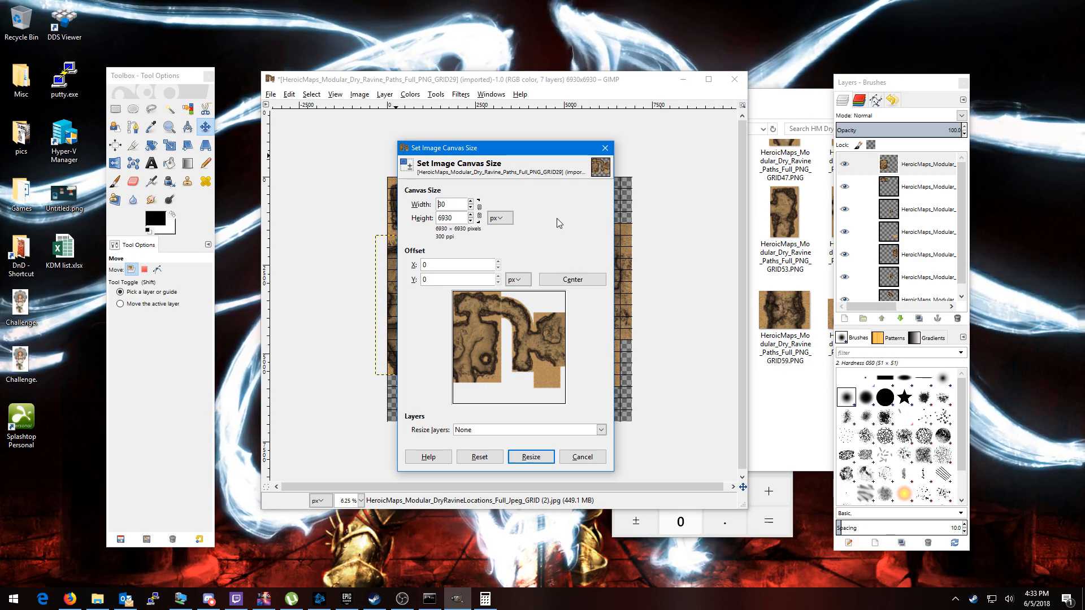
pyautogui.write('72')
pyautogui.press('BackSpace')
pyautogui.write('6')
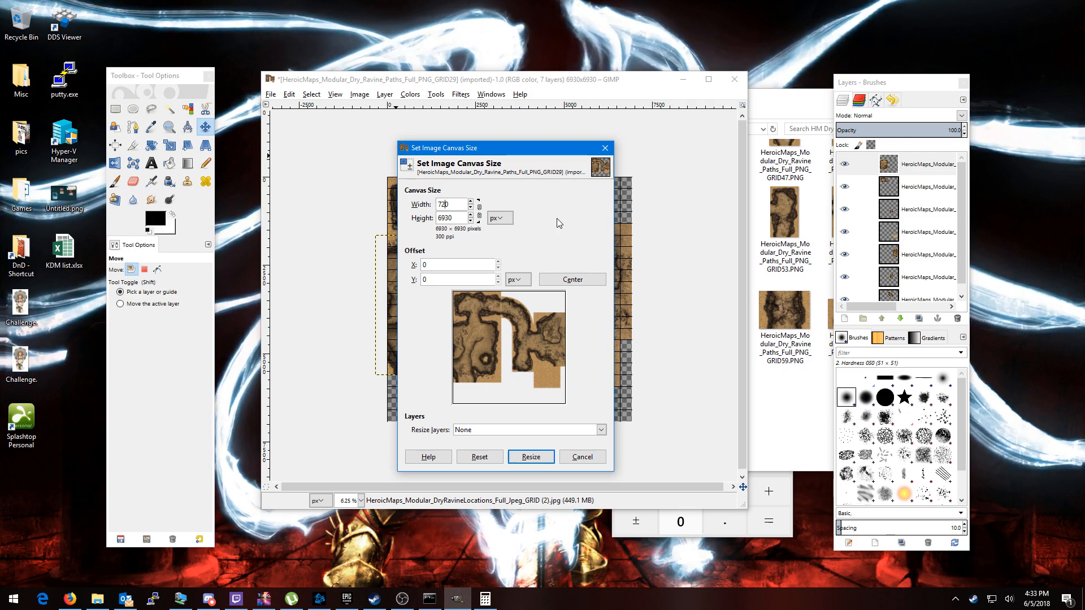
pyautogui.press('Tab')
pyautogui.write('7260')
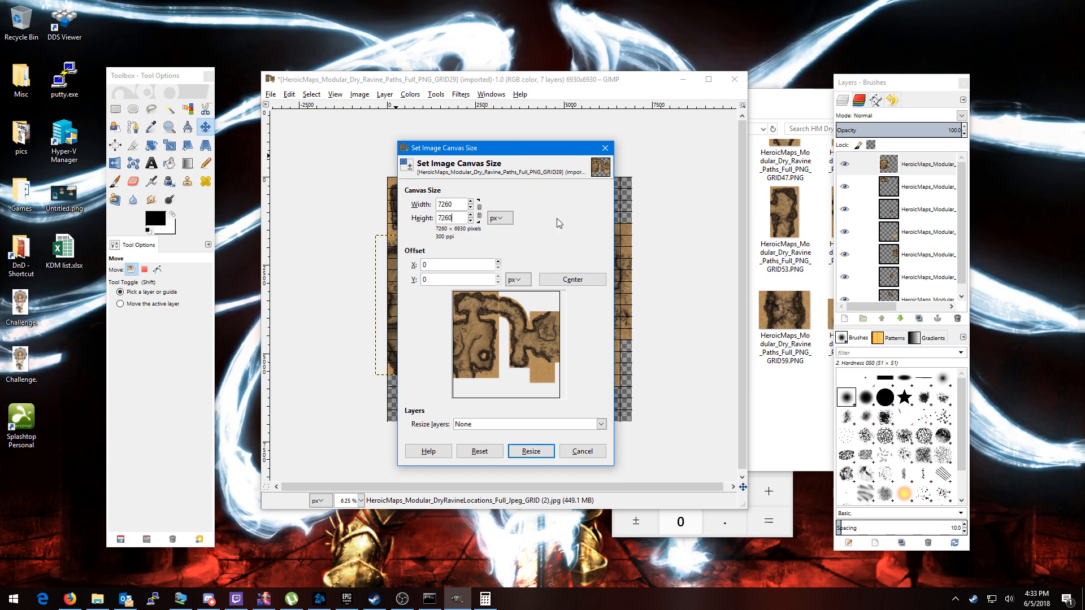
pyautogui.moveTo(492, 326); pyautogui.dragTo(506, 322)
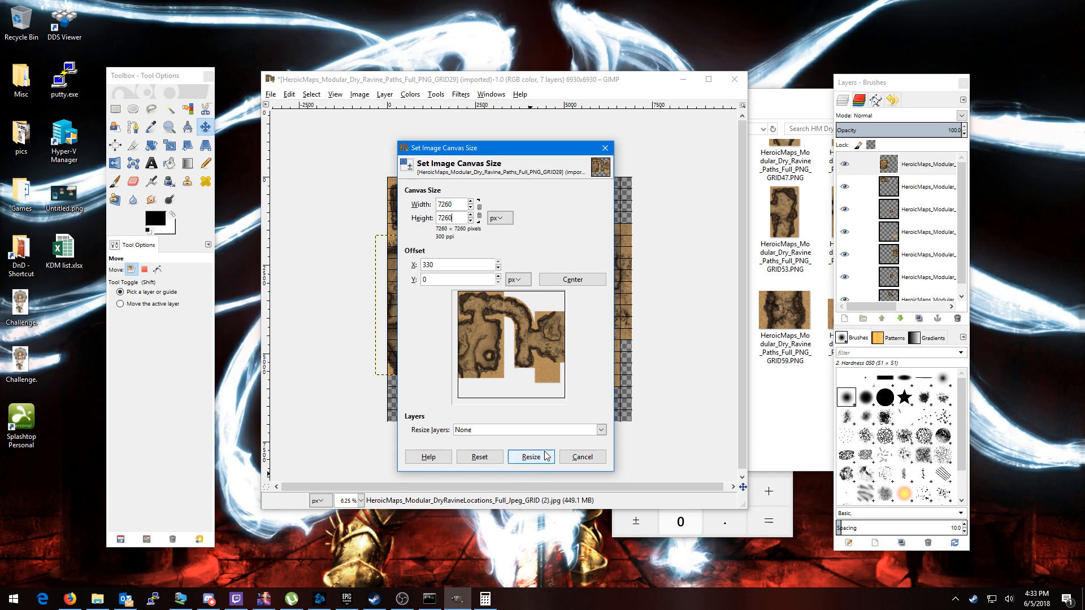
pyautogui.moveTo(509, 342); pyautogui.dragTo(517, 320)
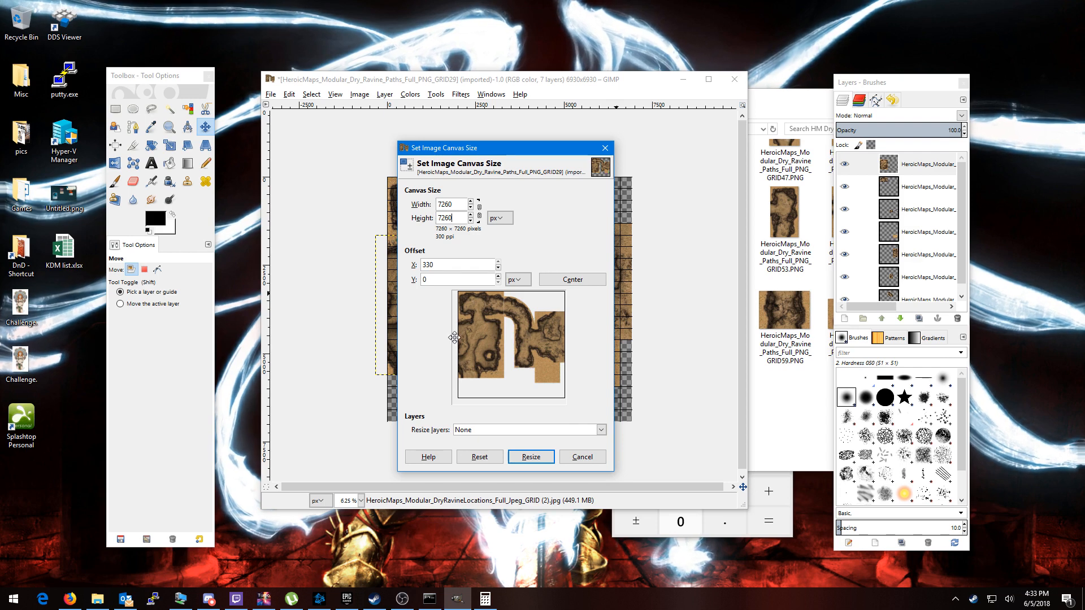
pyautogui.click(531, 457)
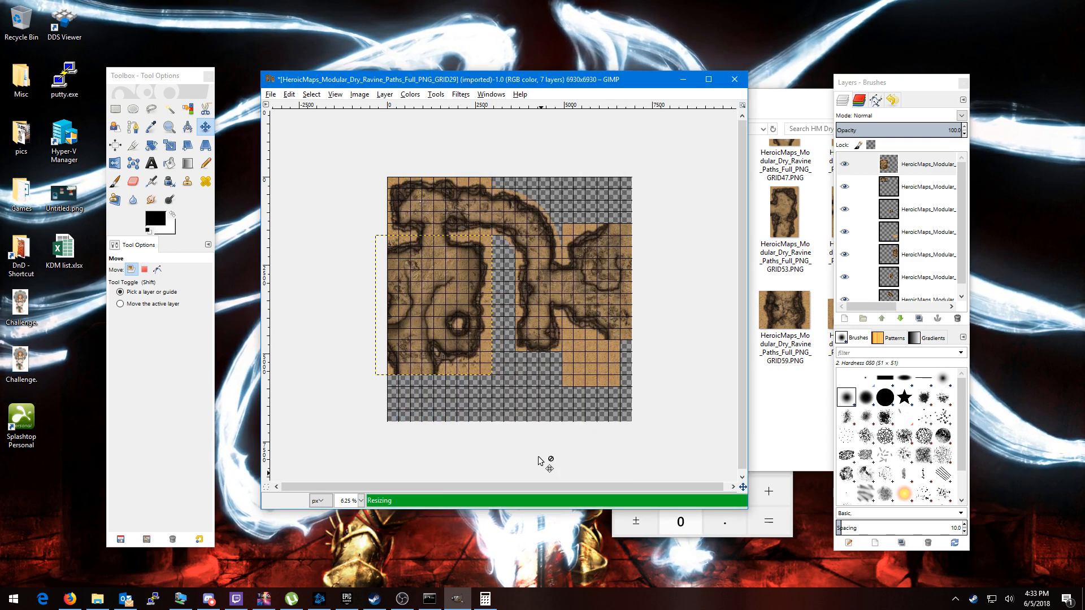
# - Switch to the HM Dry Ravine Paths folder and preview the dead-end tile GRID49.PNG in Photos
pyautogui.press('+')
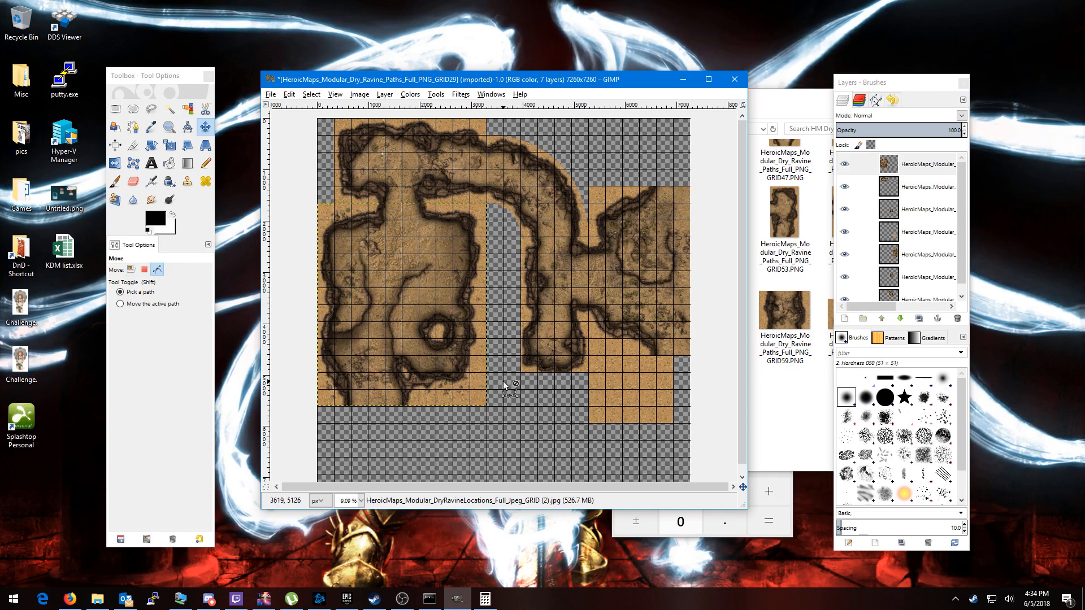
pyautogui.press('-')
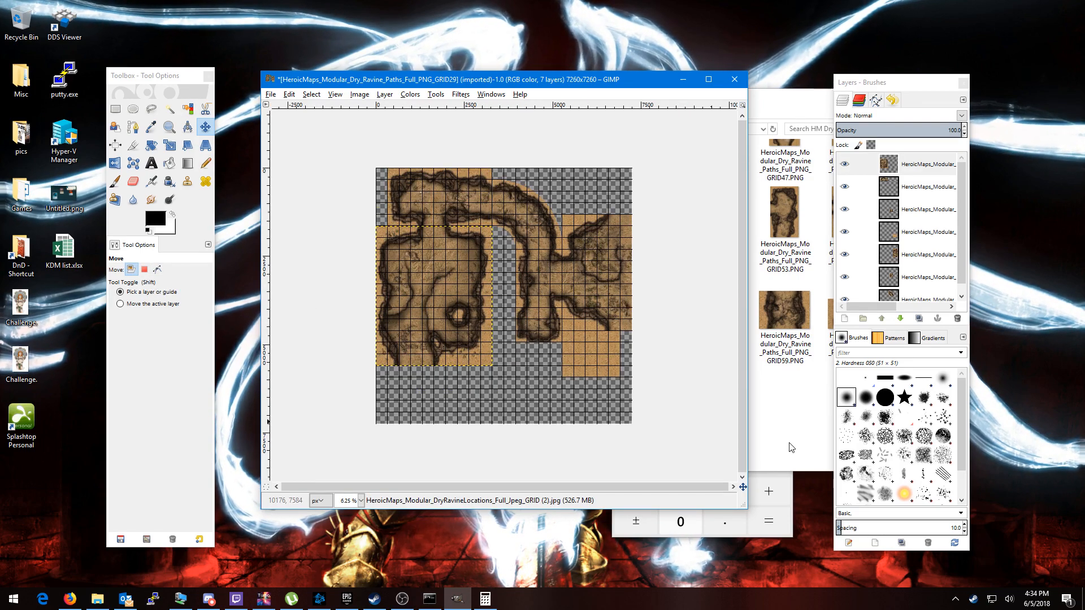
pyautogui.click(791, 356)
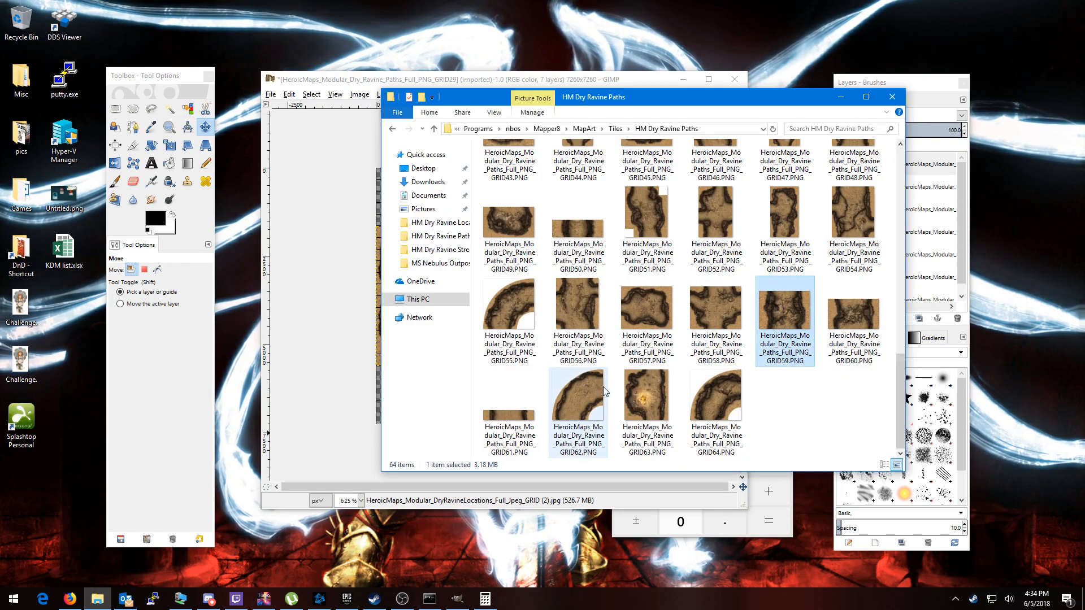
pyautogui.doubleClick(513, 225)
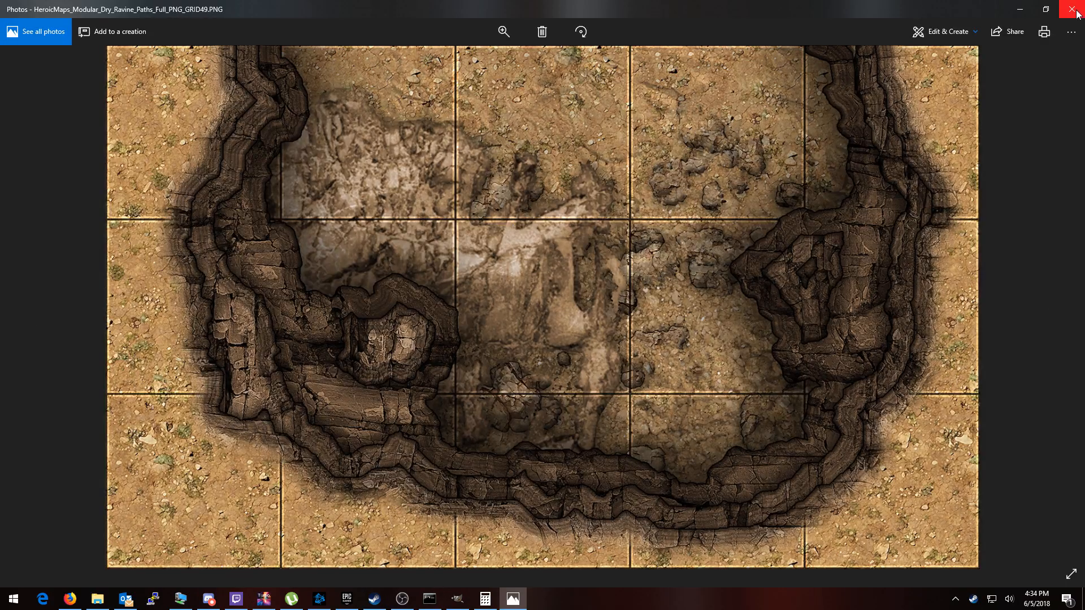
pyautogui.click(1071, 9)
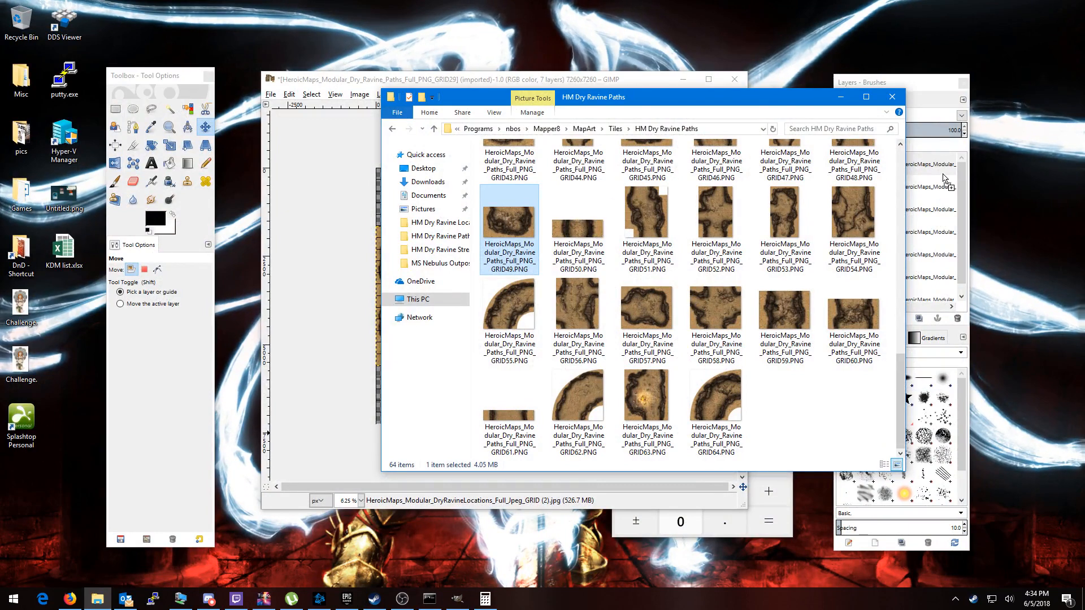
# - Add GRID49.PNG to the GIMP image as a new layer, place it below the GRID (2) tile's bottom opening, and check the seam
pyautogui.moveTo(508, 223); pyautogui.dragTo(420, 377)
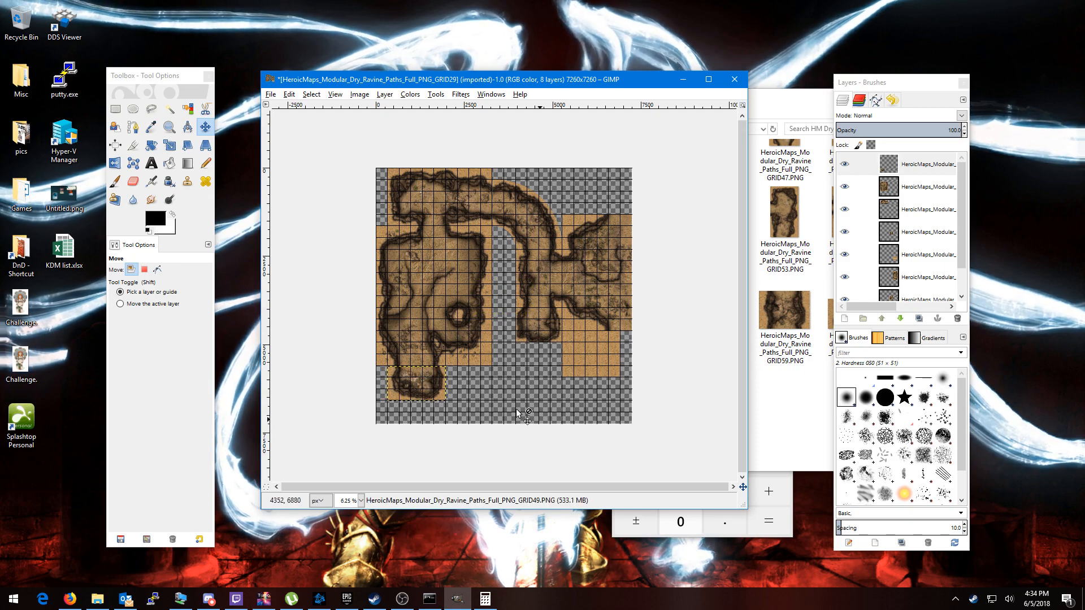
pyautogui.scroll(1, 426, 393)
pyautogui.scroll(2, 426, 394)
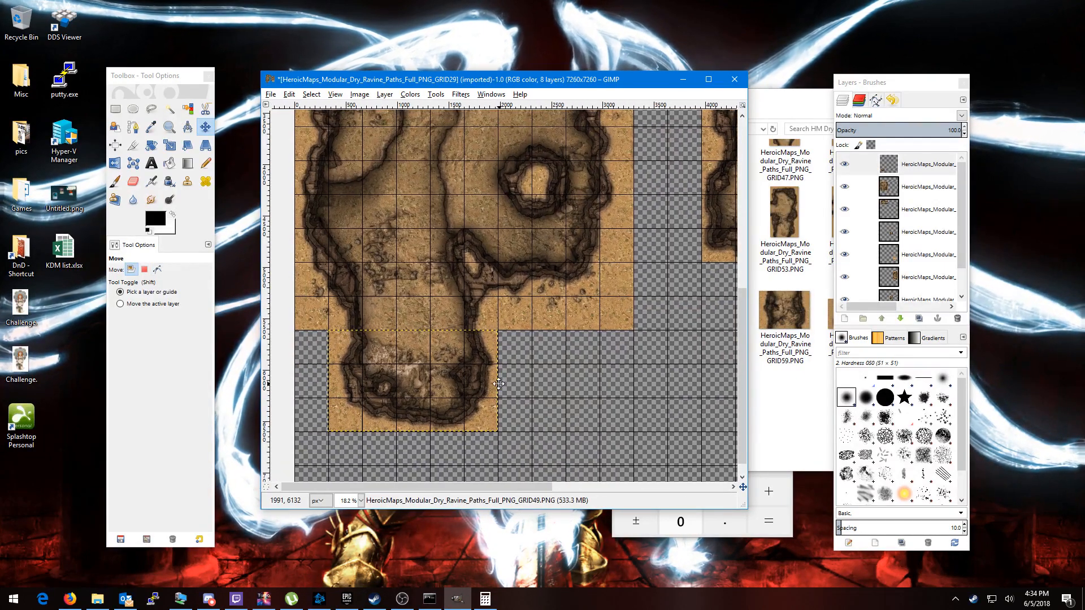
# - Try to fit the plain sand tile into the empty area beside and beneath the lower-left ravine tiles
pyautogui.scroll(-2, 566, 387)
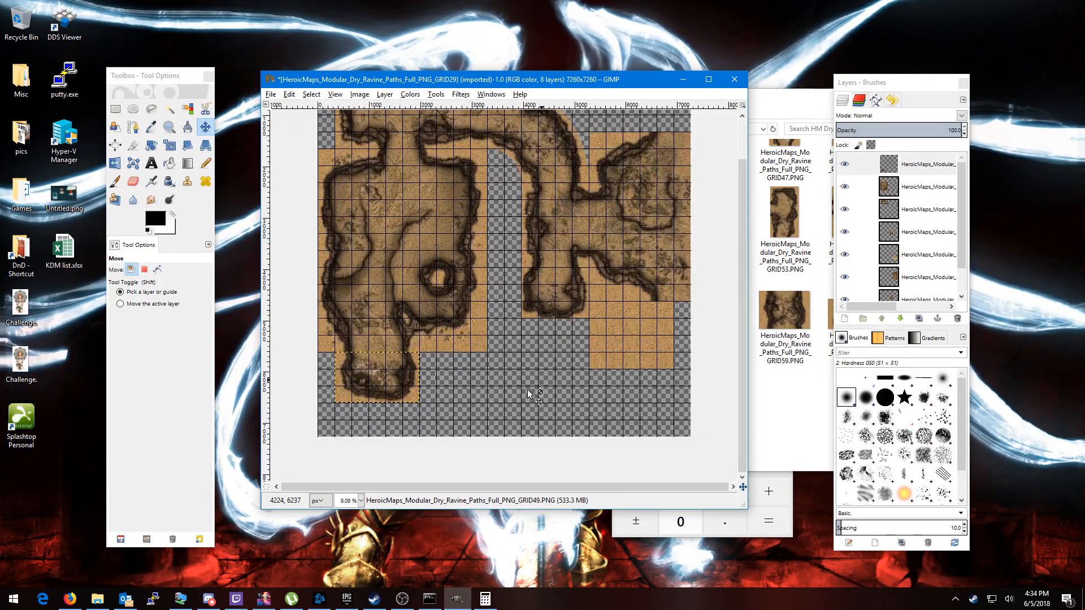
pyautogui.scroll(3, 497, 364)
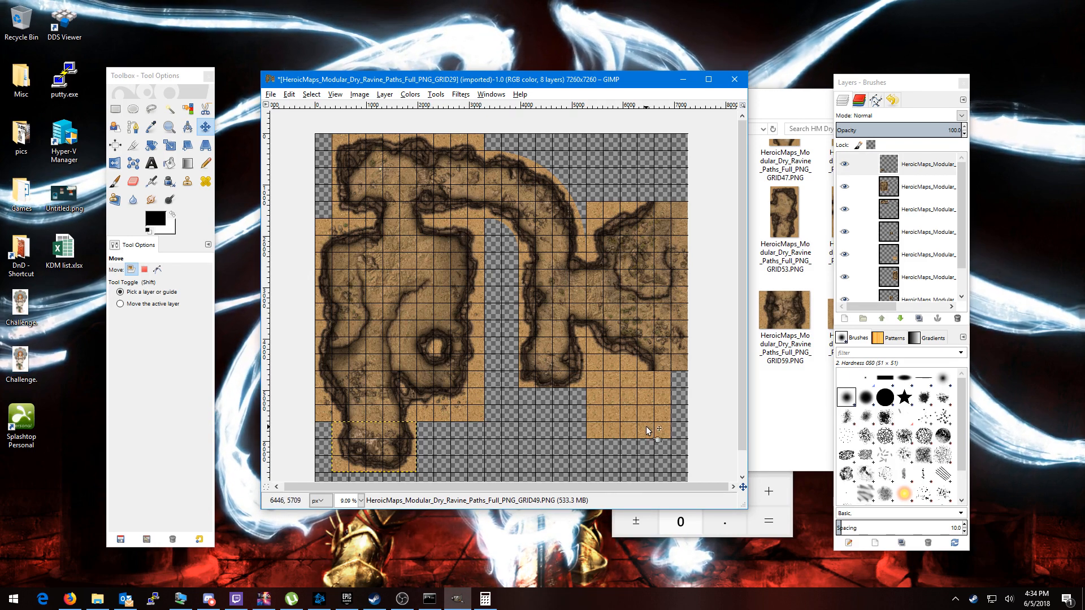
pyautogui.moveTo(638, 408); pyautogui.dragTo(532, 418)
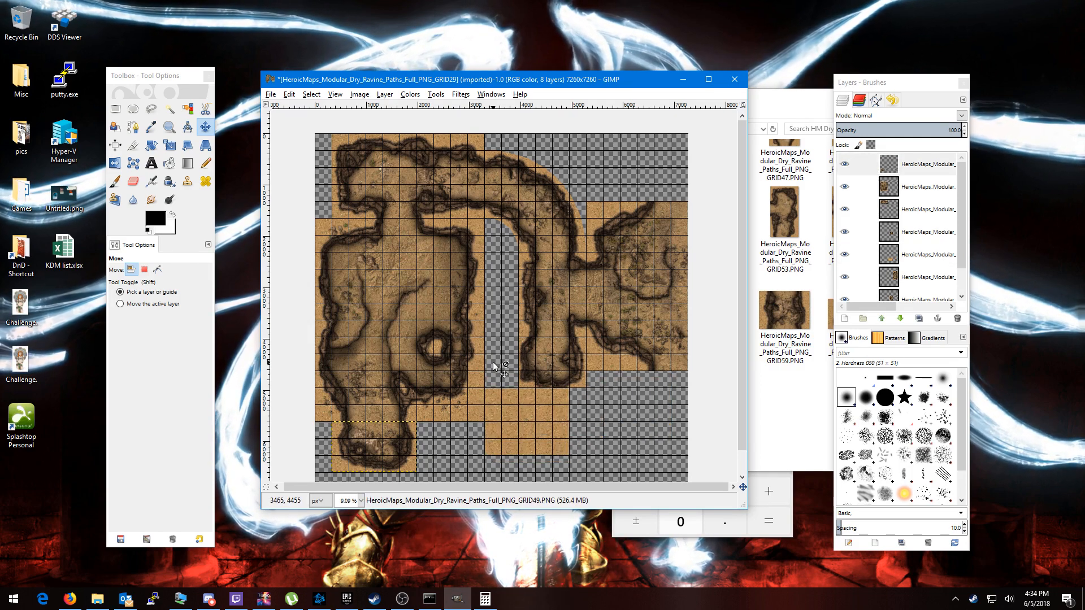
pyautogui.click(924, 166)
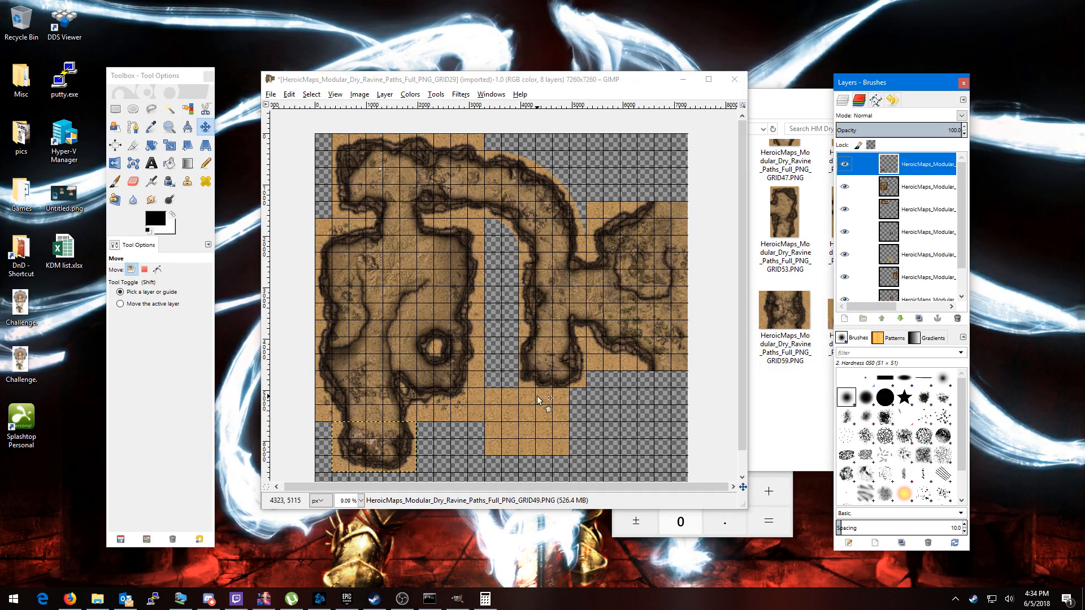
pyautogui.moveTo(537, 400); pyautogui.dragTo(430, 374)
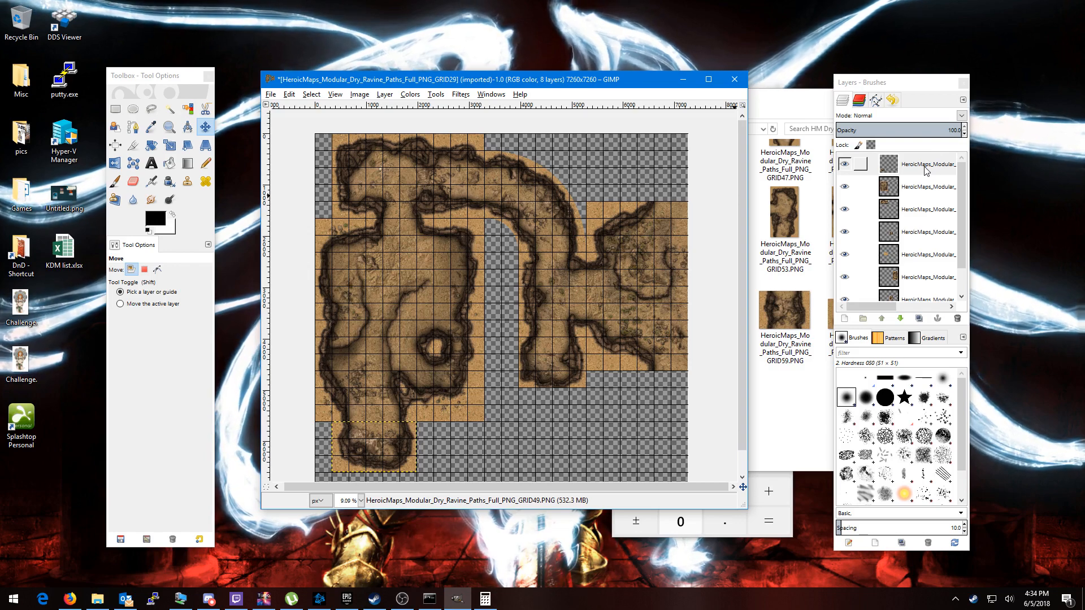
# - Find the plain sand GRID29 layer hidden under the large ravine tile and move it to the empty area below the central dead end
pyautogui.scroll(-2, 924, 187)
pyautogui.click(927, 291)
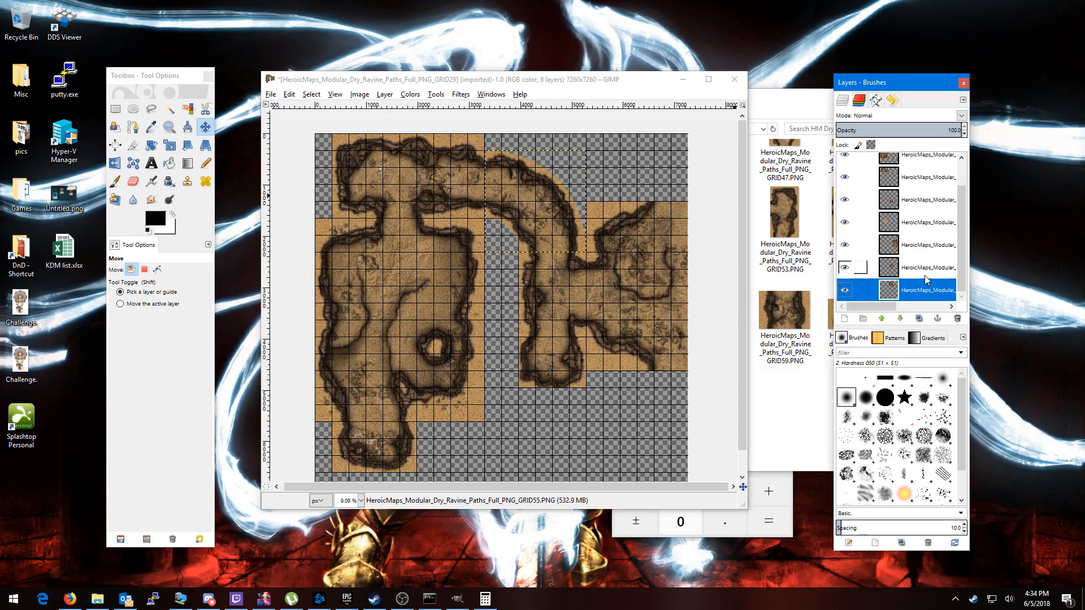
pyautogui.click(925, 267)
pyautogui.click(923, 251)
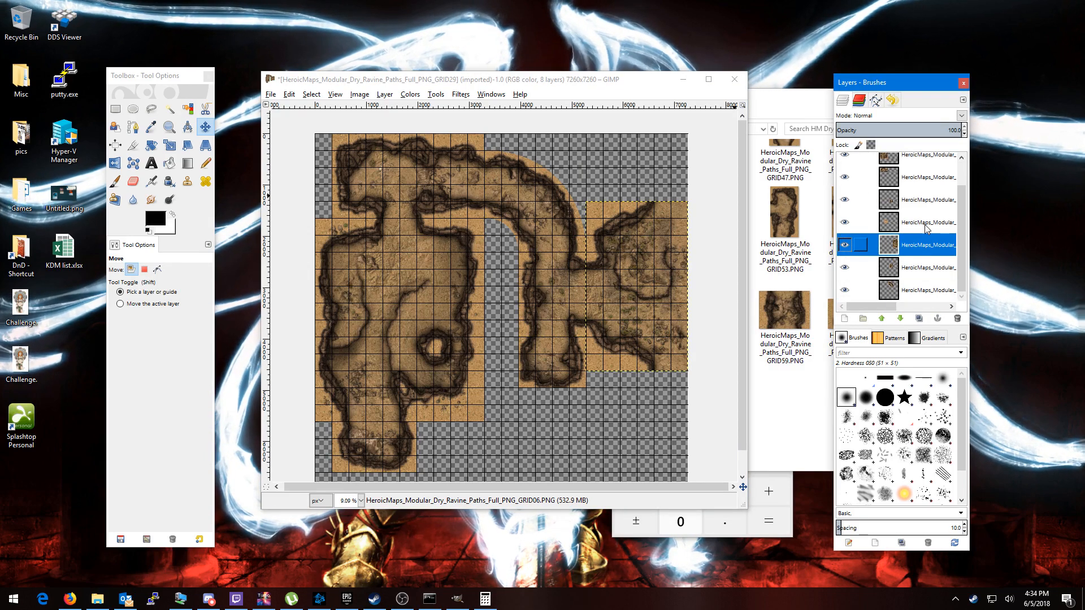
pyautogui.click(925, 223)
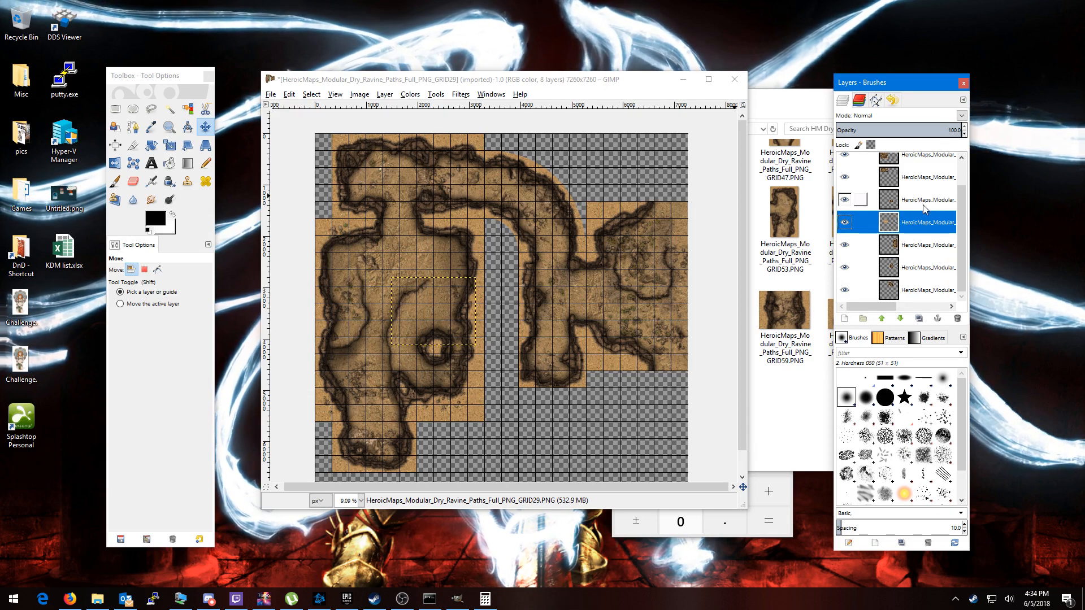
pyautogui.moveTo(454, 311); pyautogui.dragTo(649, 438)
pyautogui.moveTo(388, 326); pyautogui.dragTo(450, 327)
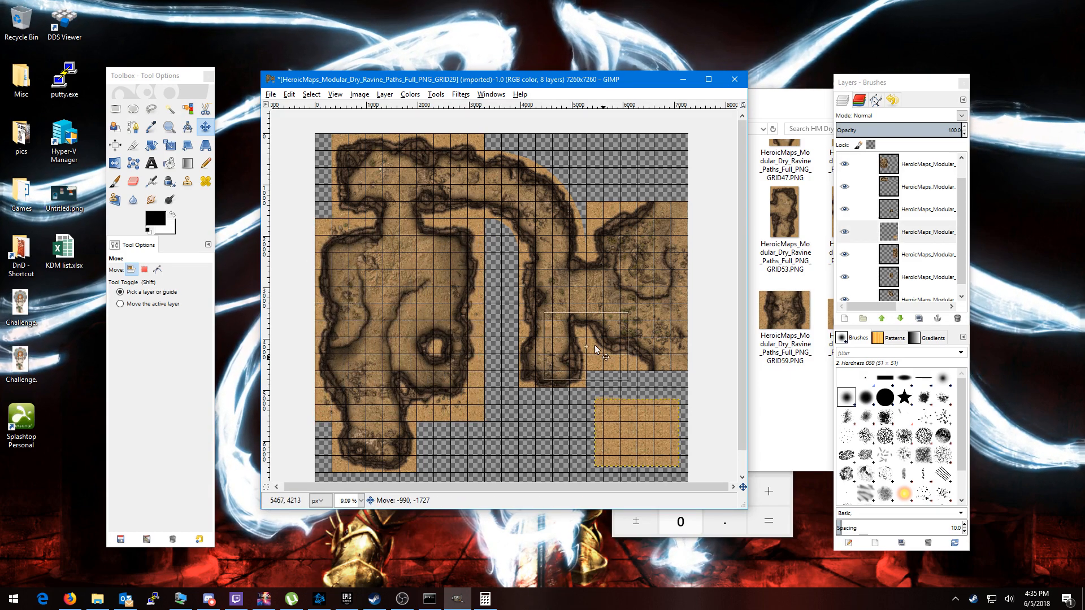
pyautogui.moveTo(627, 429); pyautogui.dragTo(547, 416)
# - Put the GRID29 sand layer at the bottom of the layer stack and duplicate it six times
pyautogui.click(916, 236)
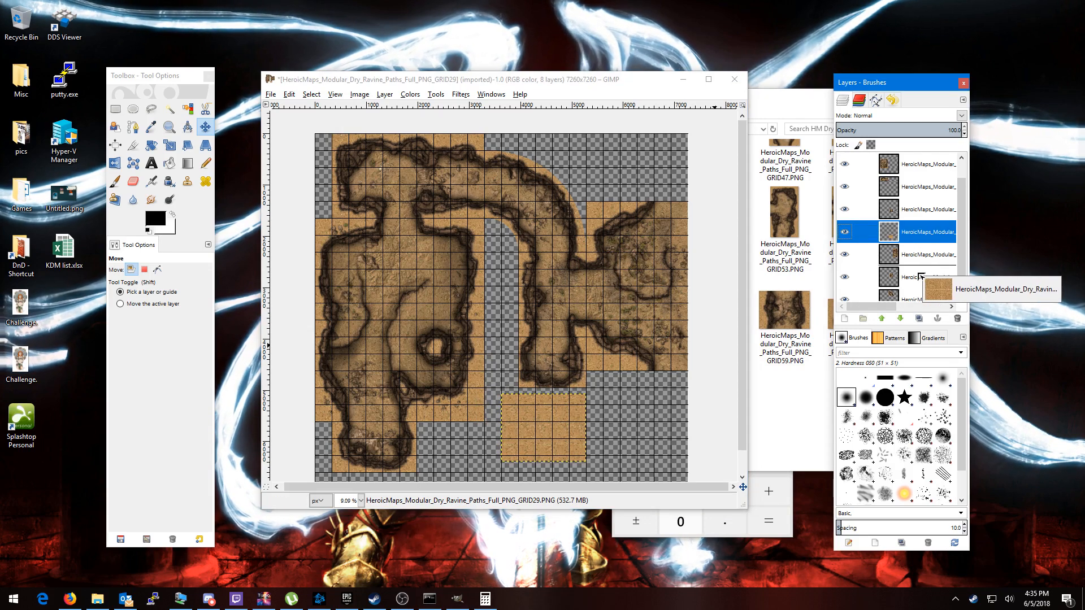
pyautogui.moveTo(917, 298); pyautogui.dragTo(915, 294)
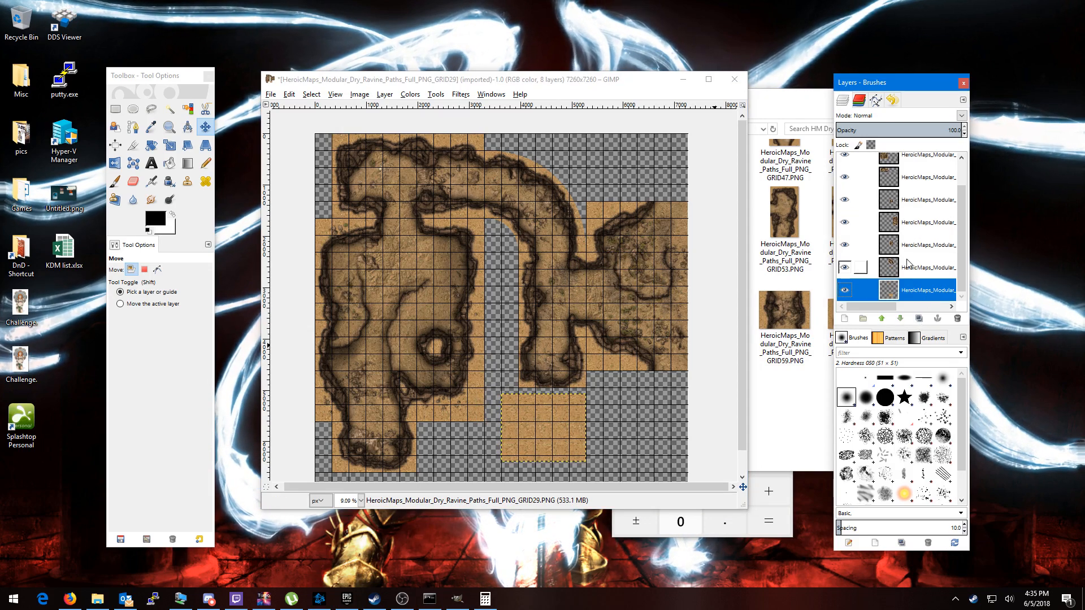
pyautogui.rightClick(903, 288)
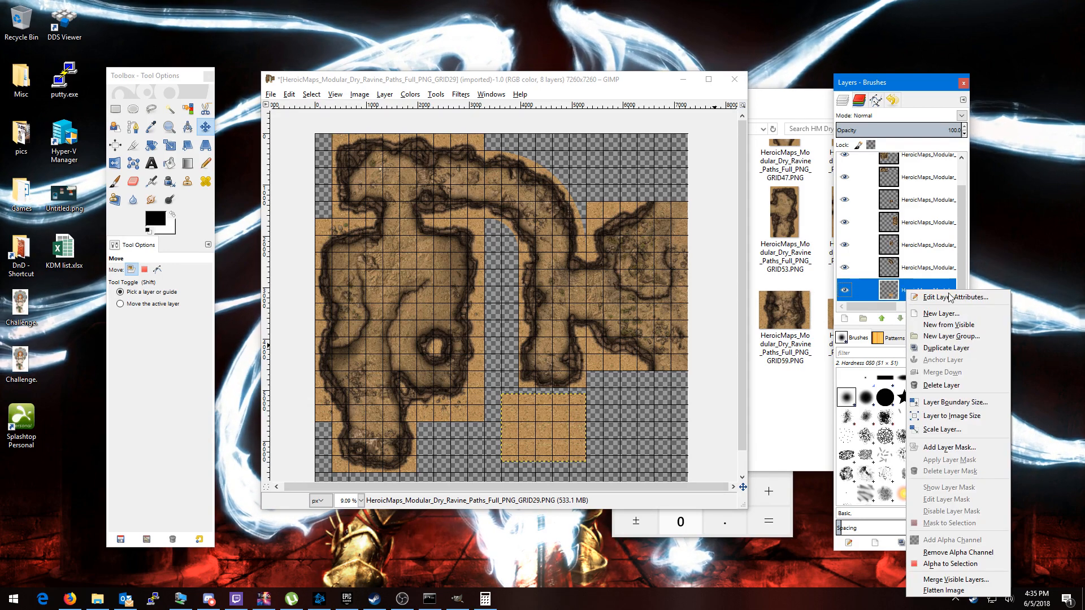
pyautogui.click(957, 348)
pyautogui.rightClick(907, 289)
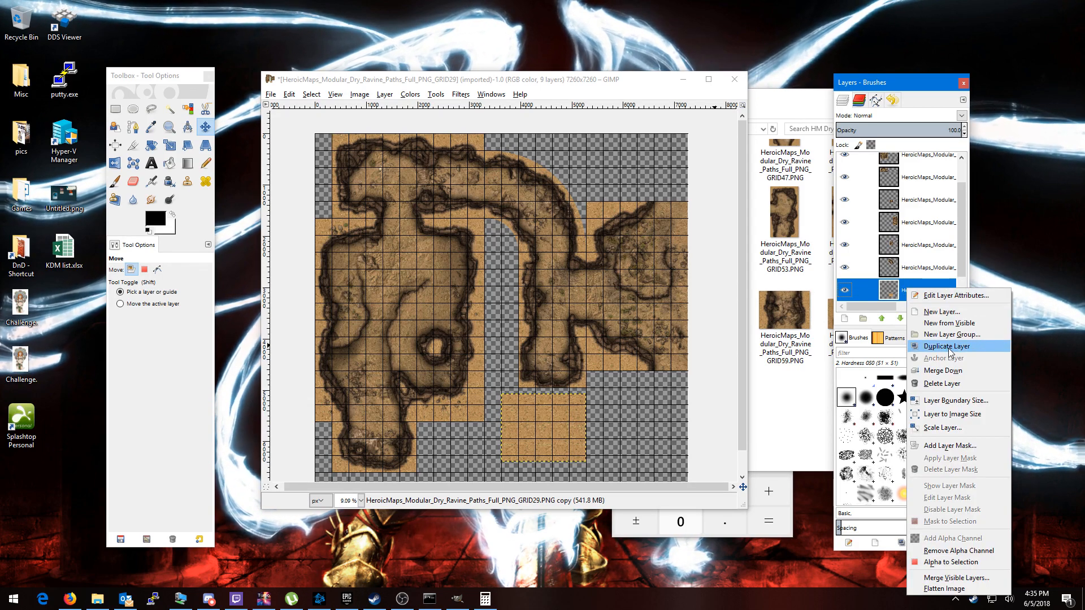
pyautogui.click(954, 348)
pyautogui.rightClick(917, 291)
pyautogui.click(955, 350)
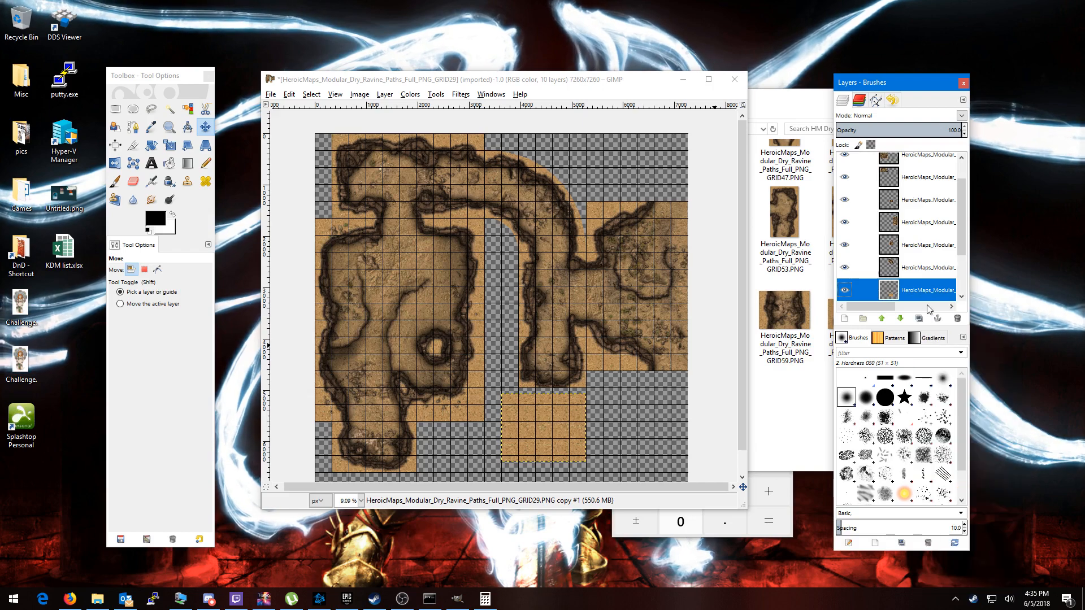
pyautogui.rightClick(918, 293)
pyautogui.click(956, 350)
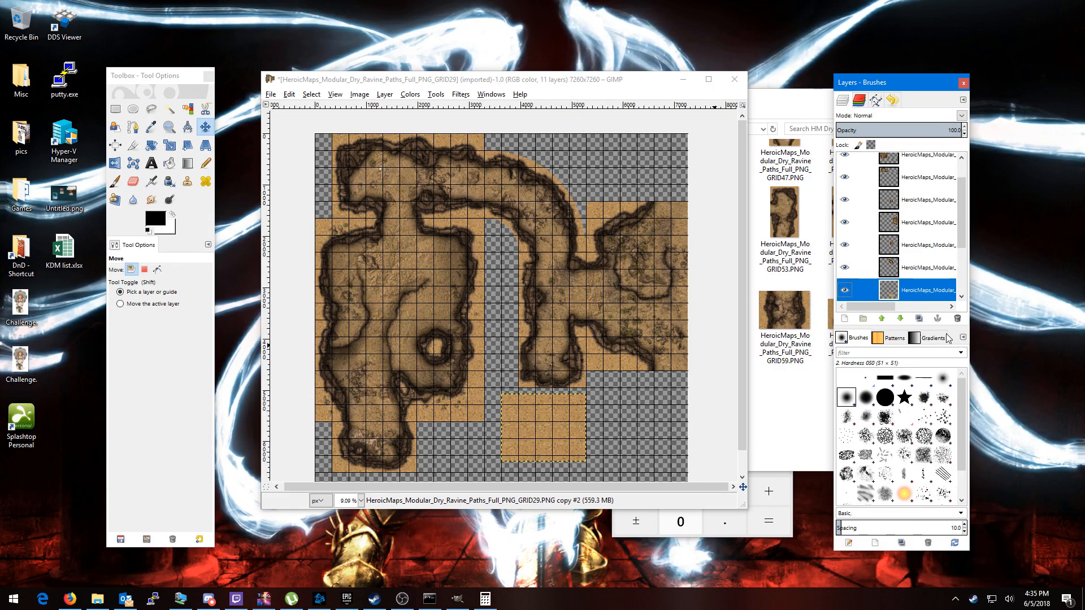
pyautogui.rightClick(925, 294)
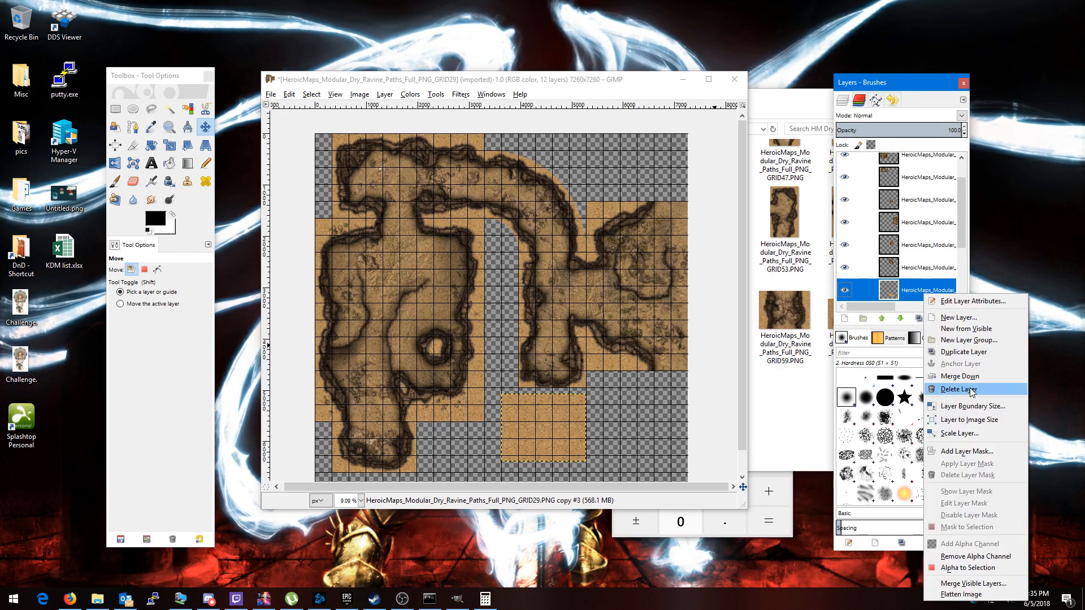
pyautogui.click(960, 353)
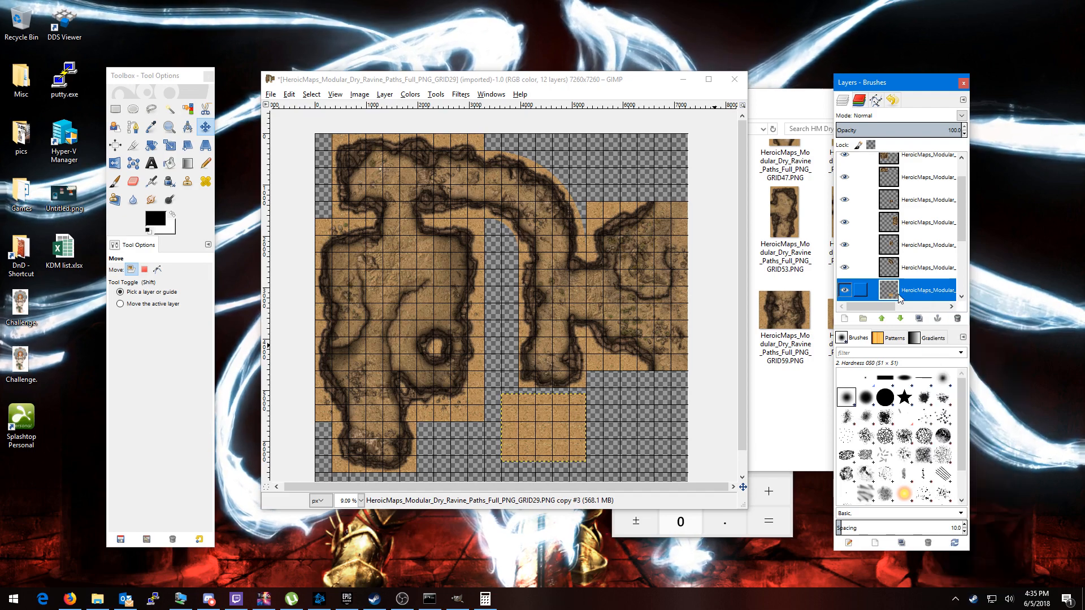
pyautogui.rightClick(920, 294)
pyautogui.click(955, 350)
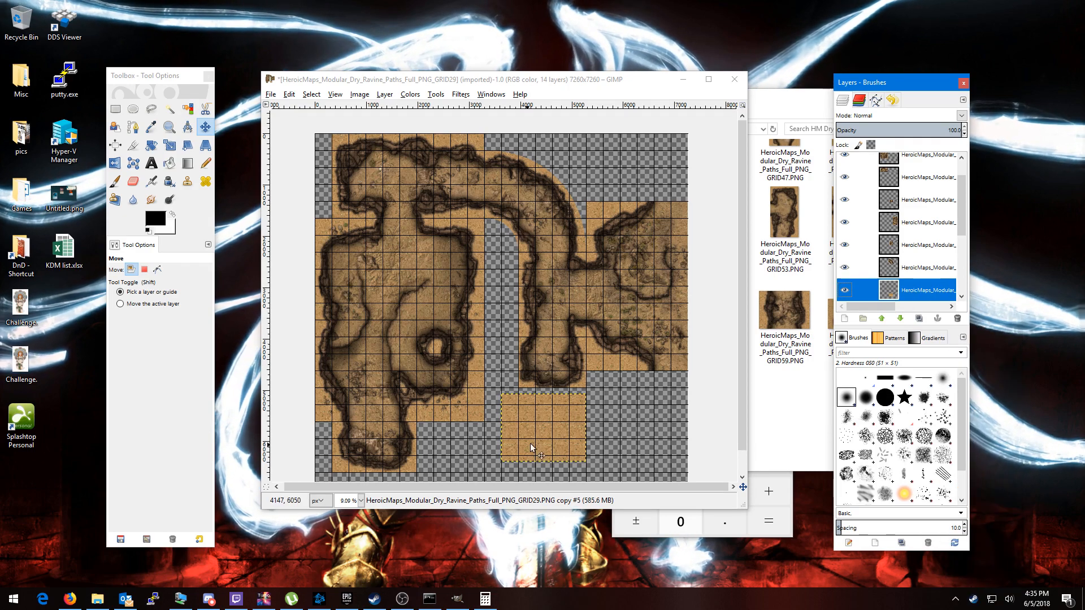
# - Move one sand copy to the map's upper-left area, rotate it 90 degrees, and align it with the canvas corner
pyautogui.moveTo(555, 439); pyautogui.dragTo(371, 198)
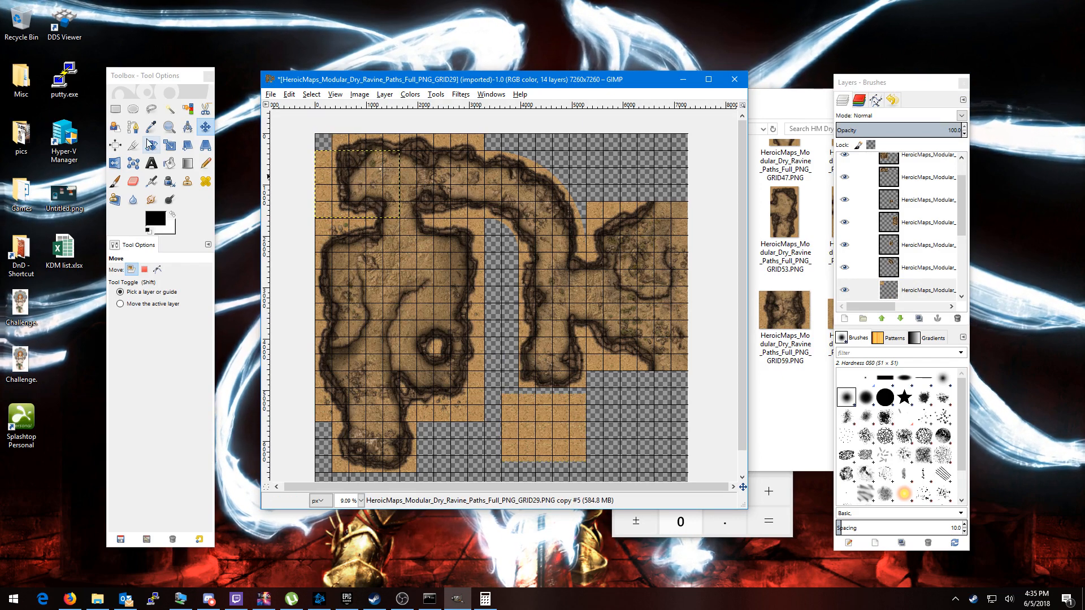
pyautogui.click(151, 146)
pyautogui.click(328, 187)
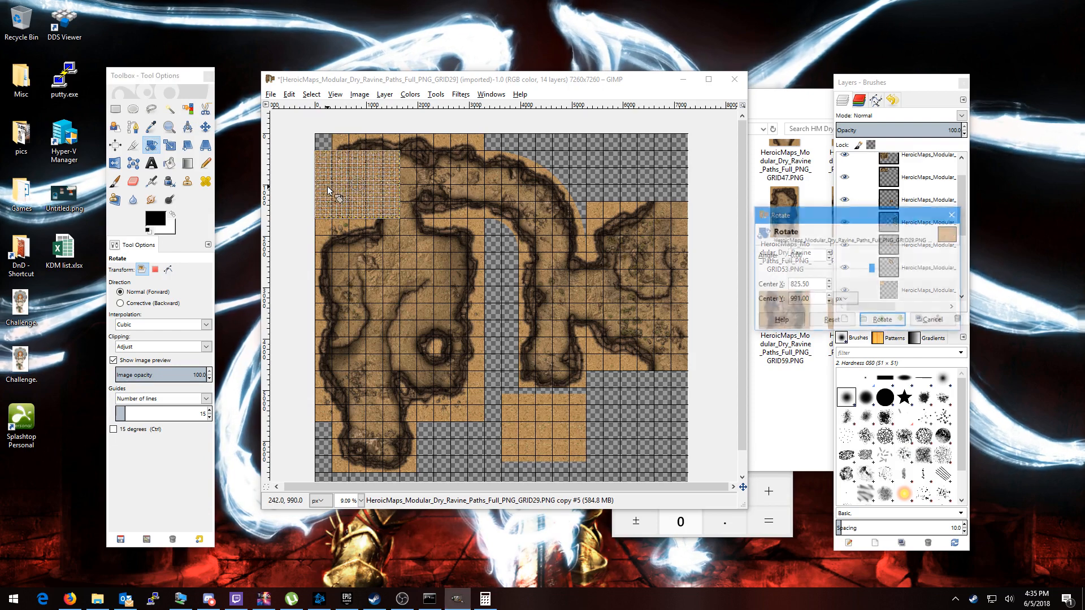
pyautogui.write('90')
pyautogui.press('Tab')
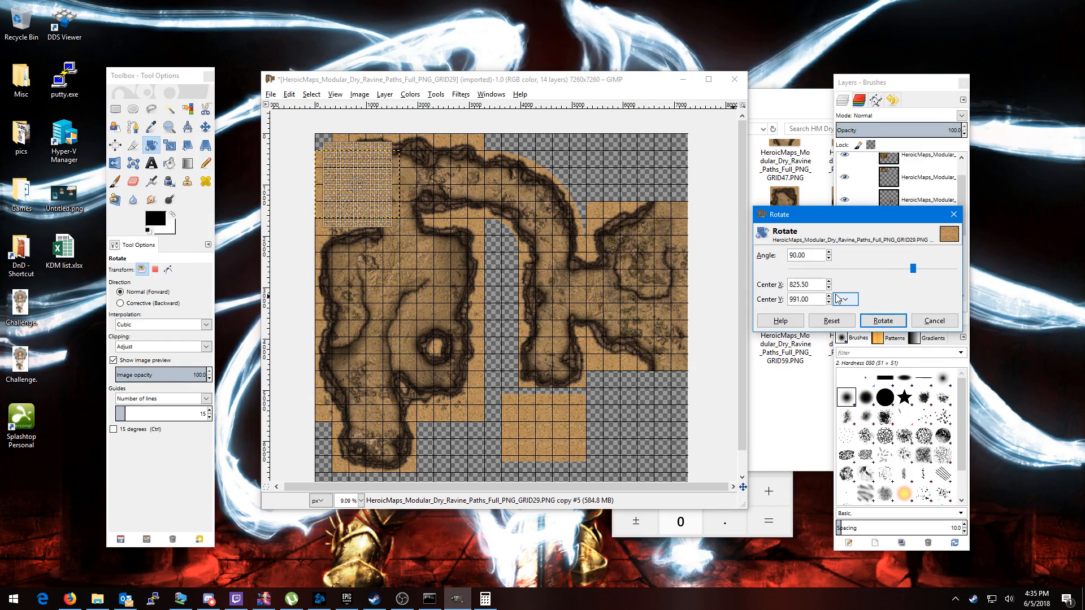
pyautogui.click(883, 321)
pyautogui.press('m')
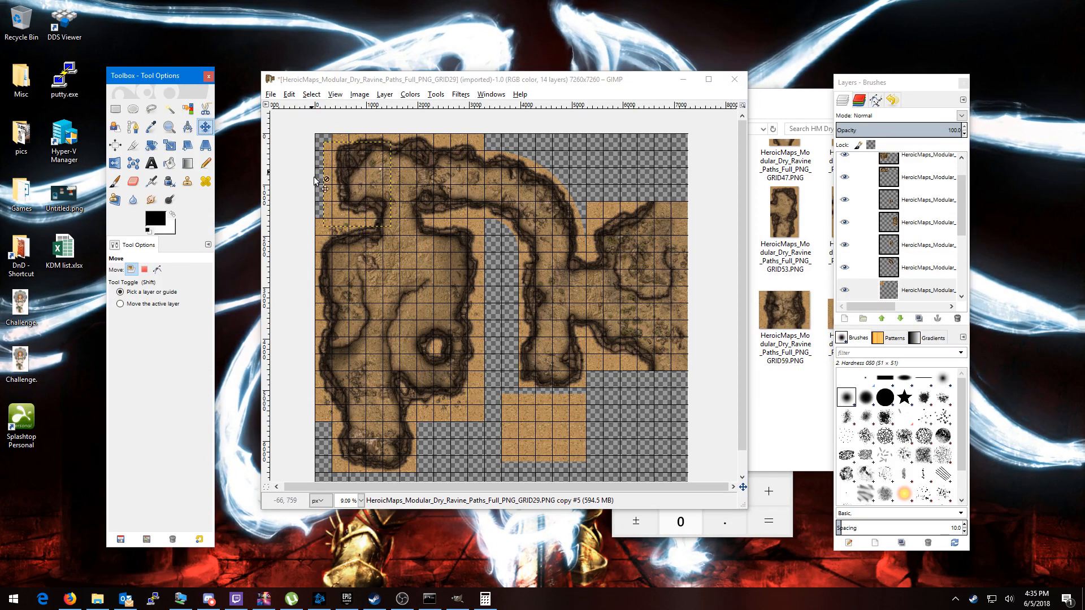
pyautogui.moveTo(326, 197); pyautogui.dragTo(316, 188)
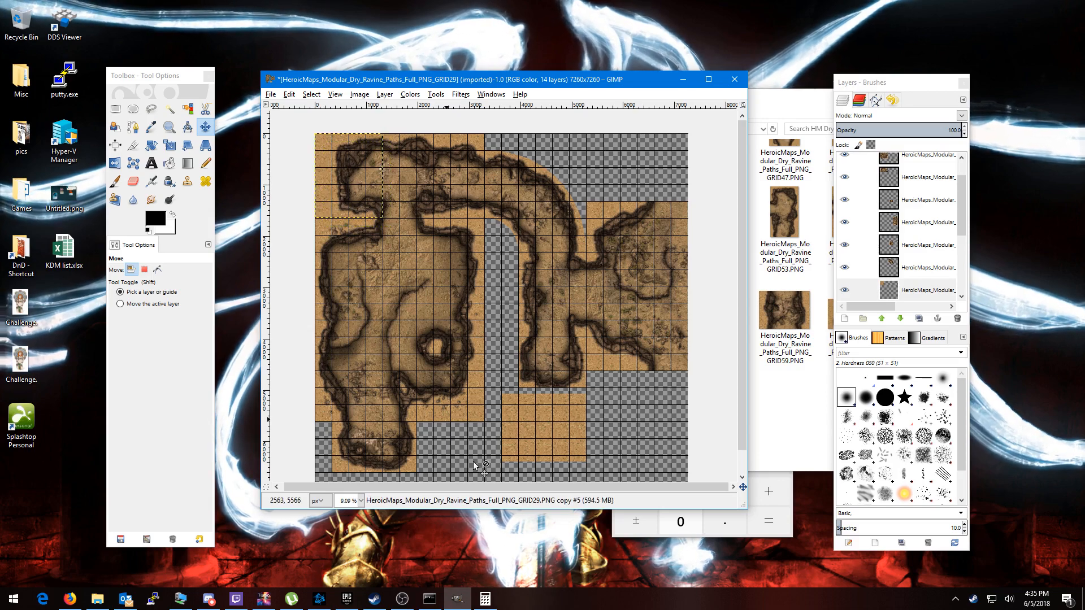
# - Place sand copies beside the bottom dead end, above the curved path, and in the gap between the two ravine branches
pyautogui.moveTo(547, 432); pyautogui.dragTo(459, 446)
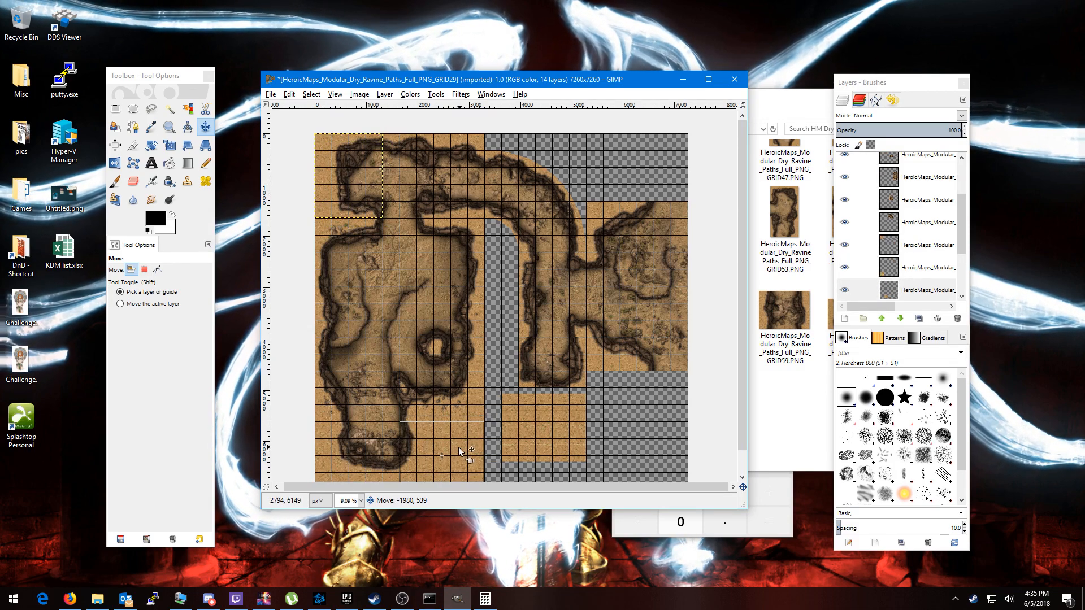
pyautogui.moveTo(537, 433); pyautogui.dragTo(521, 164)
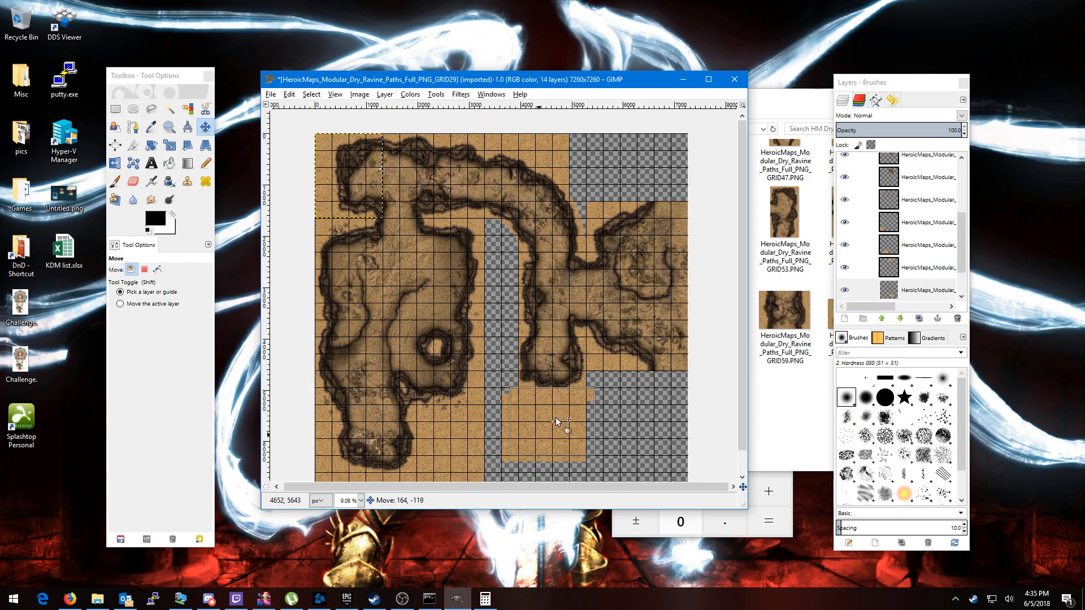
pyautogui.moveTo(535, 437); pyautogui.dragTo(518, 330)
pyautogui.moveTo(542, 415); pyautogui.dragTo(526, 379)
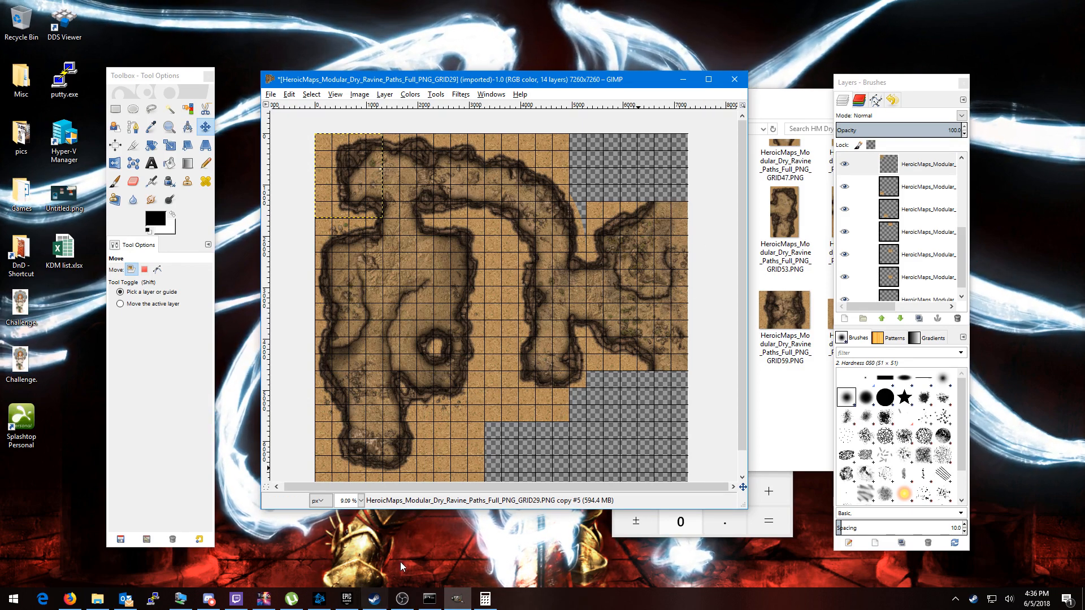
# - Browse the HM Dry Ravine Paths folder and preview the tiles GRID59.PNG and GRID35.PNG in Photos
pyautogui.click(799, 361)
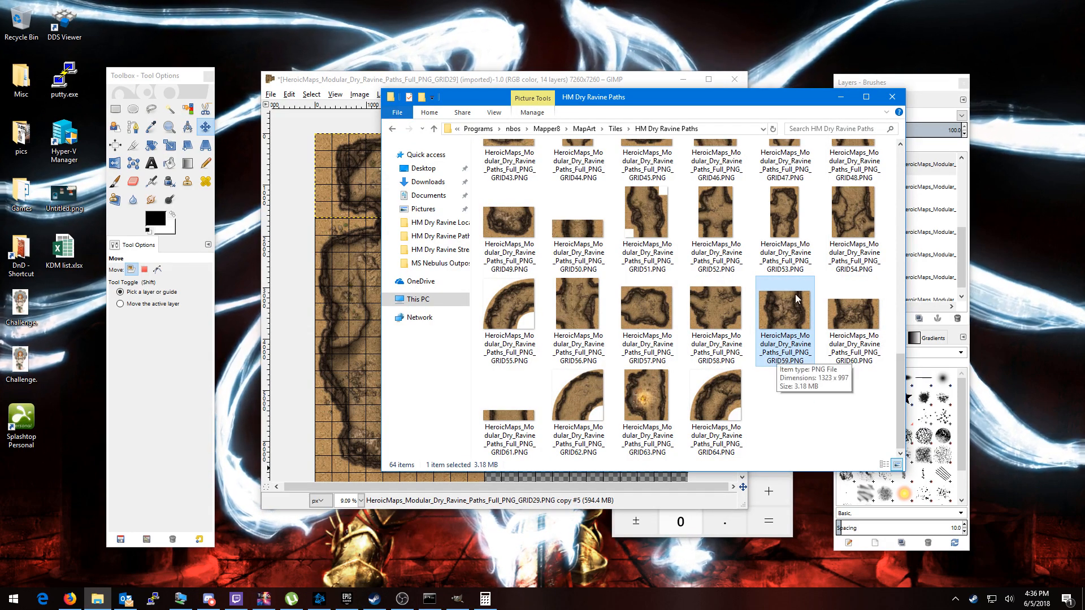
pyautogui.doubleClick(789, 311)
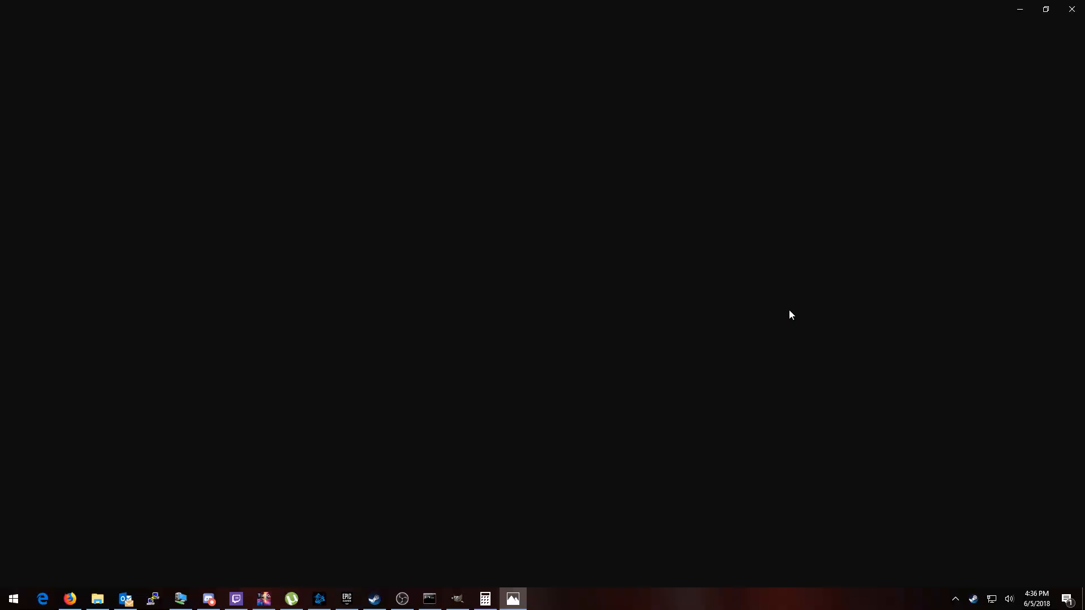
pyautogui.click(1071, 10)
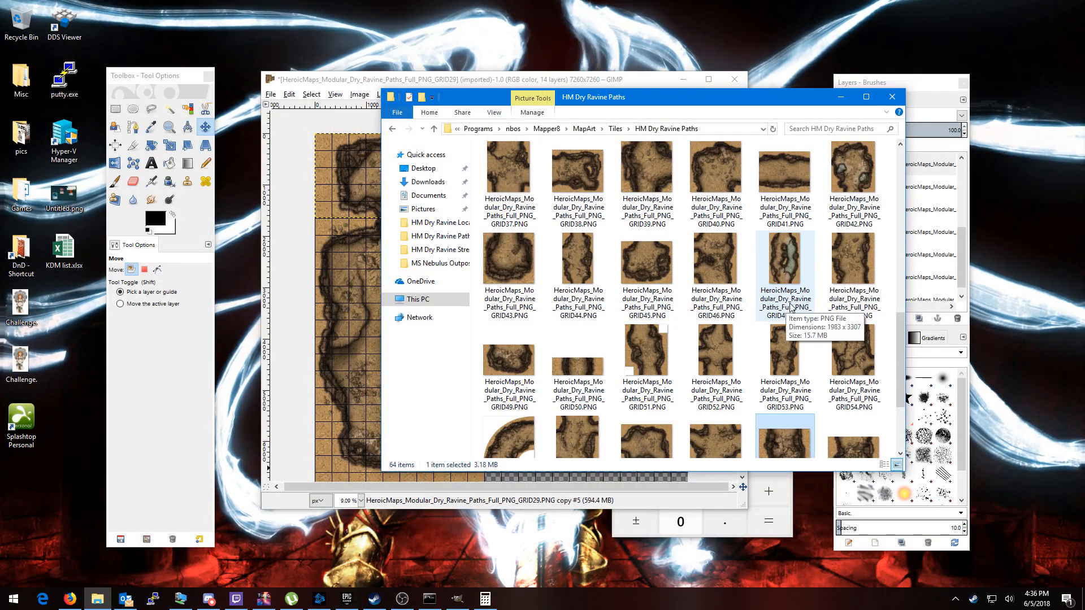
pyautogui.scroll(3, 789, 307)
pyautogui.doubleClick(791, 308)
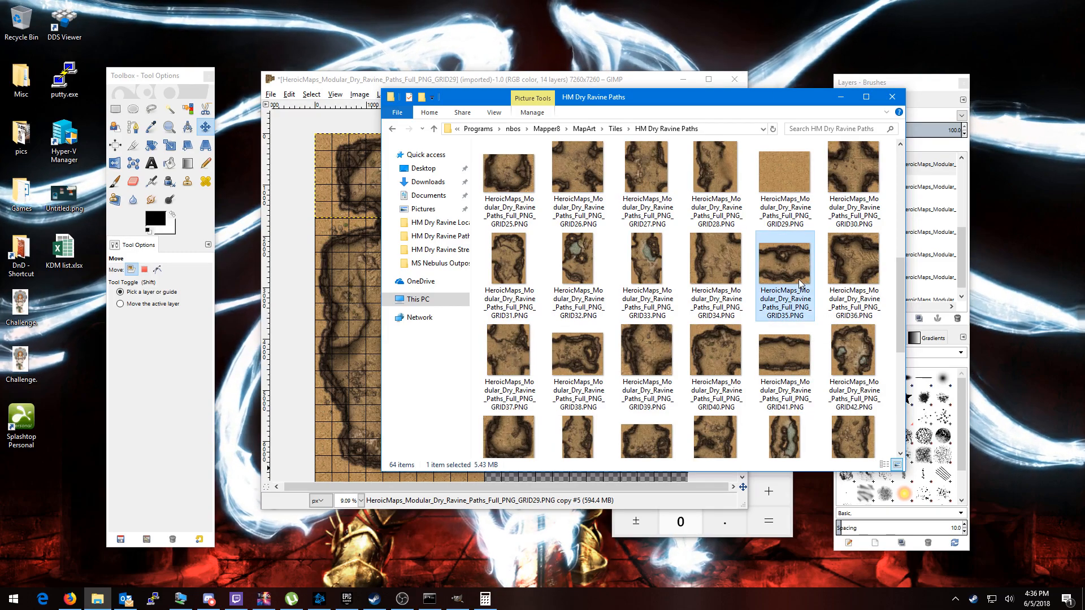
pyautogui.click(1071, 9)
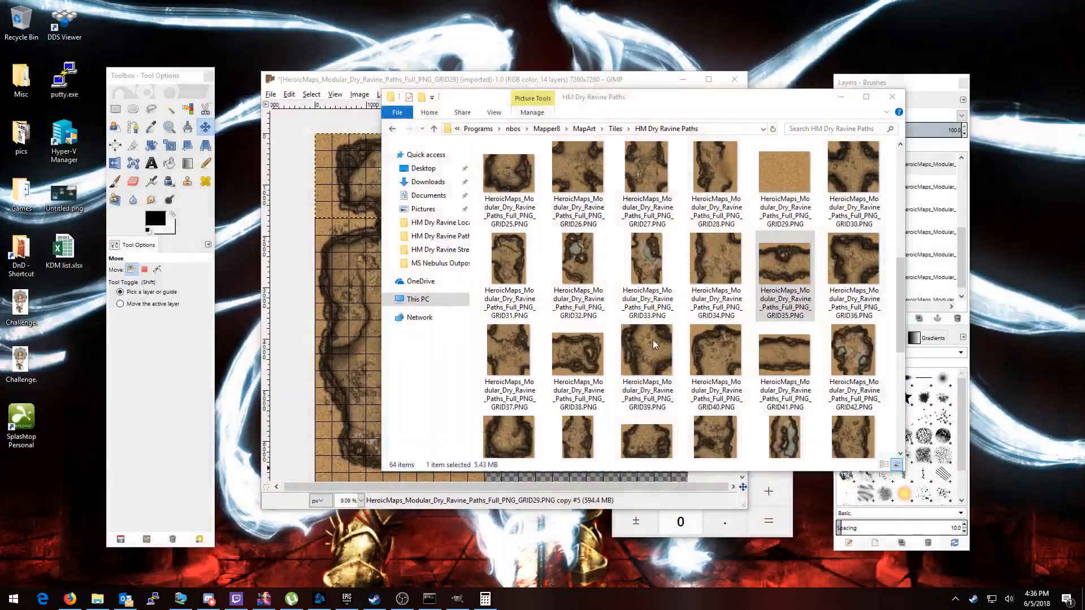
# - Preview the straight ravine tile GRID01.PNG from the Paths folder and add it to the GIMP image as a new layer
pyautogui.scroll(3, 651, 371)
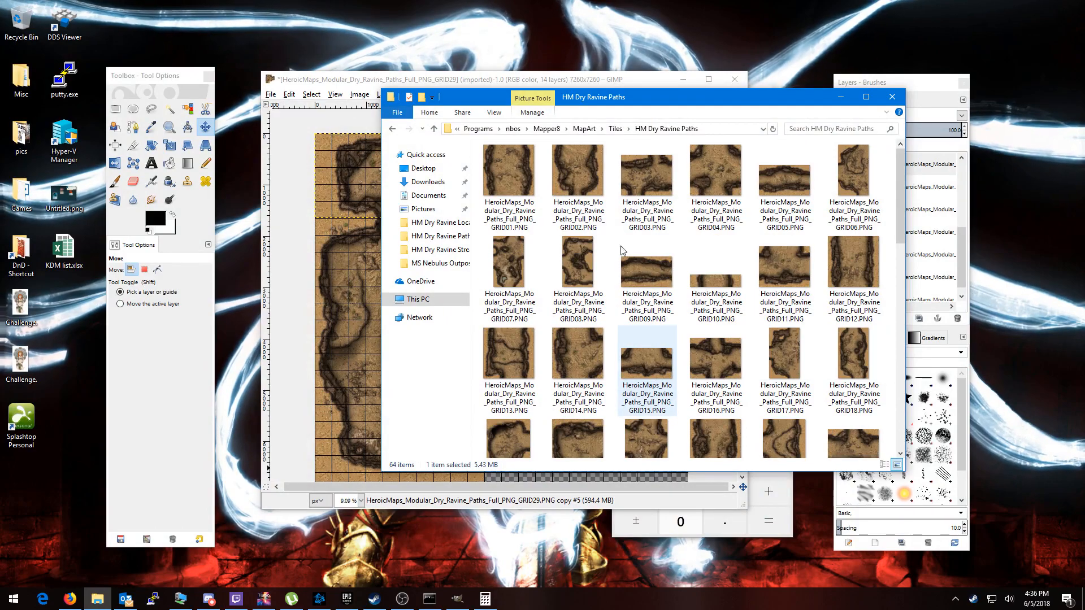
pyautogui.click(528, 159)
pyautogui.doubleClick(528, 160)
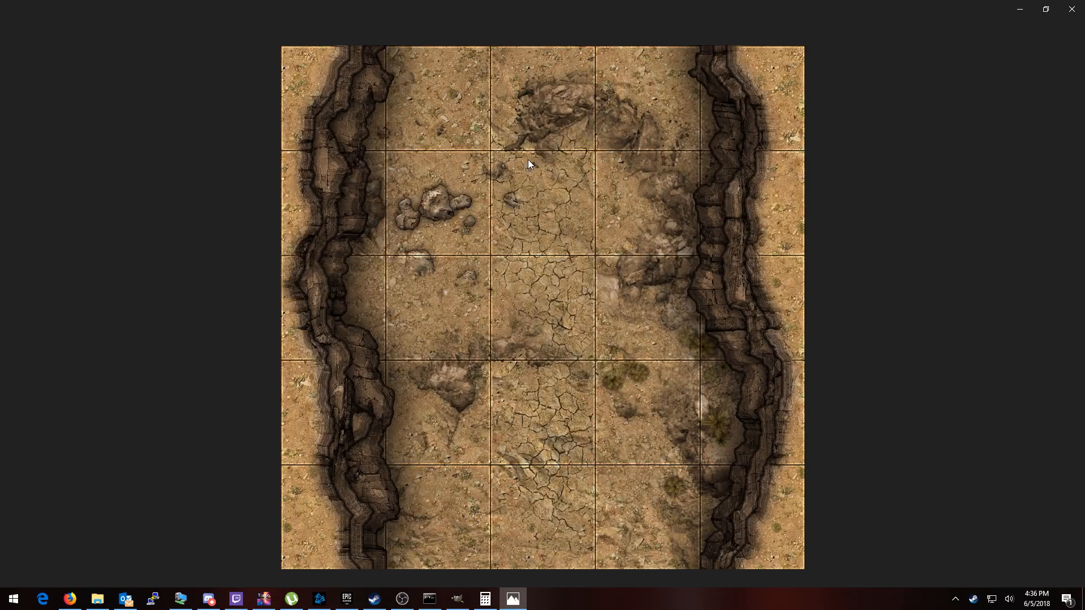
pyautogui.click(1081, 5)
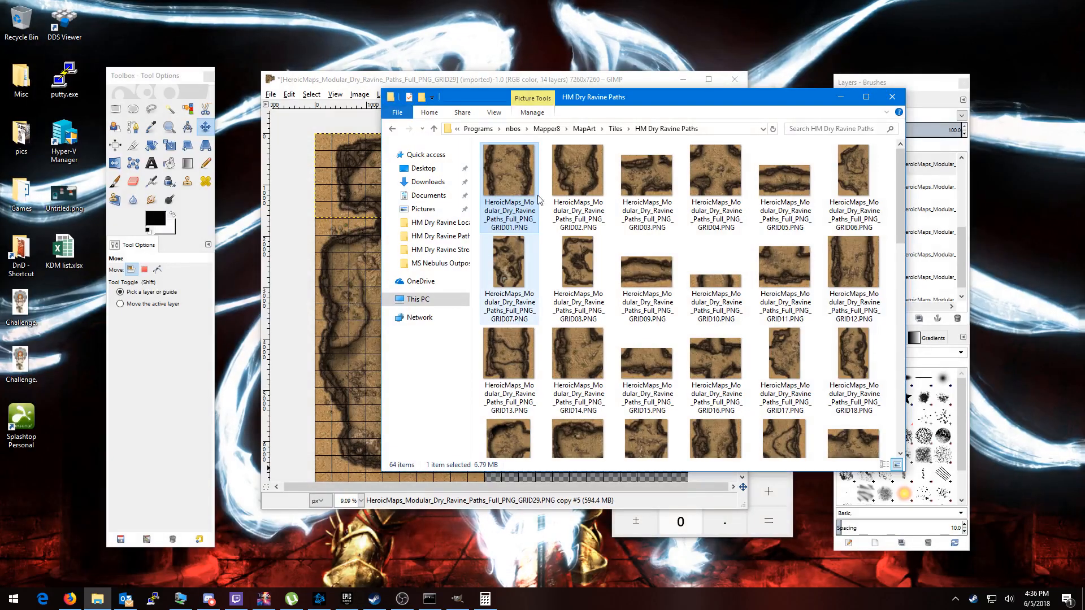
pyautogui.moveTo(927, 176); pyautogui.dragTo(927, 176)
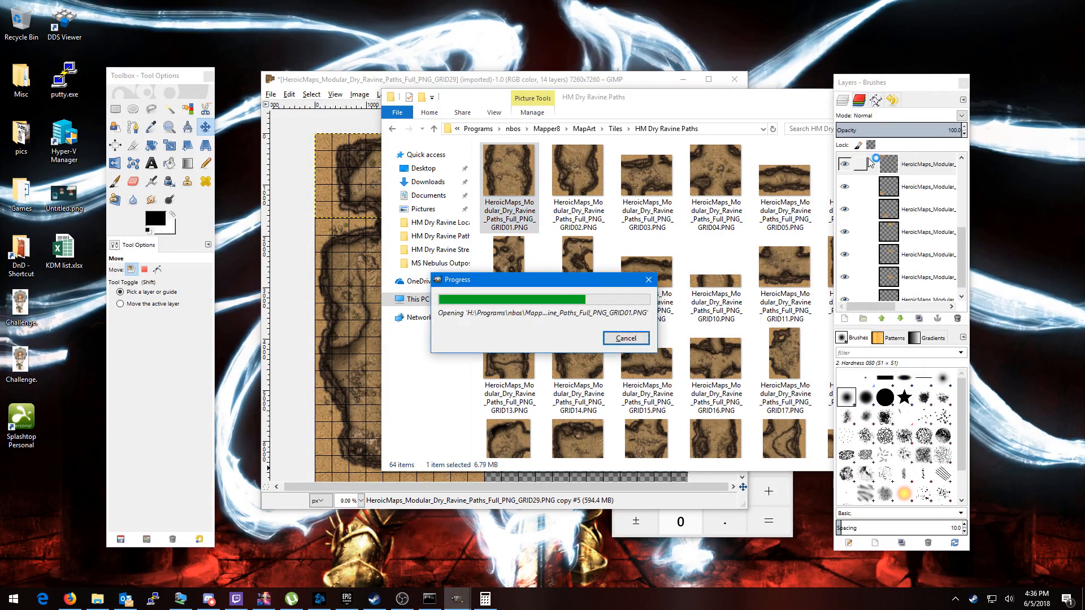
# - Place the straight ravine tile below the map's right-edge chamber and a duplicate of it above the chamber, lining up the ravine walls with the grid
pyautogui.click(647, 85)
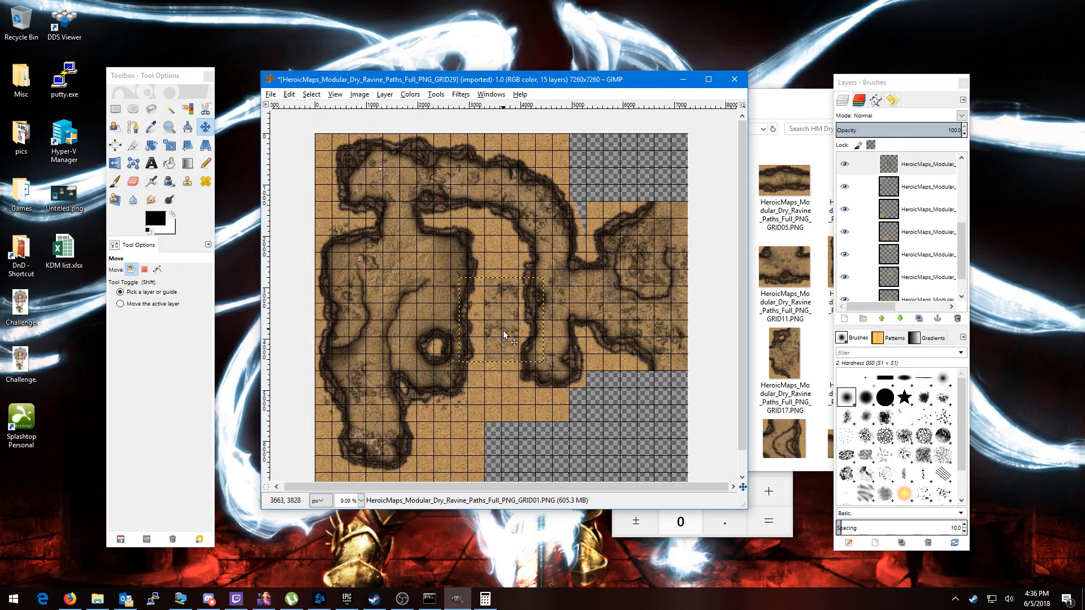
pyautogui.moveTo(503, 329); pyautogui.dragTo(680, 427)
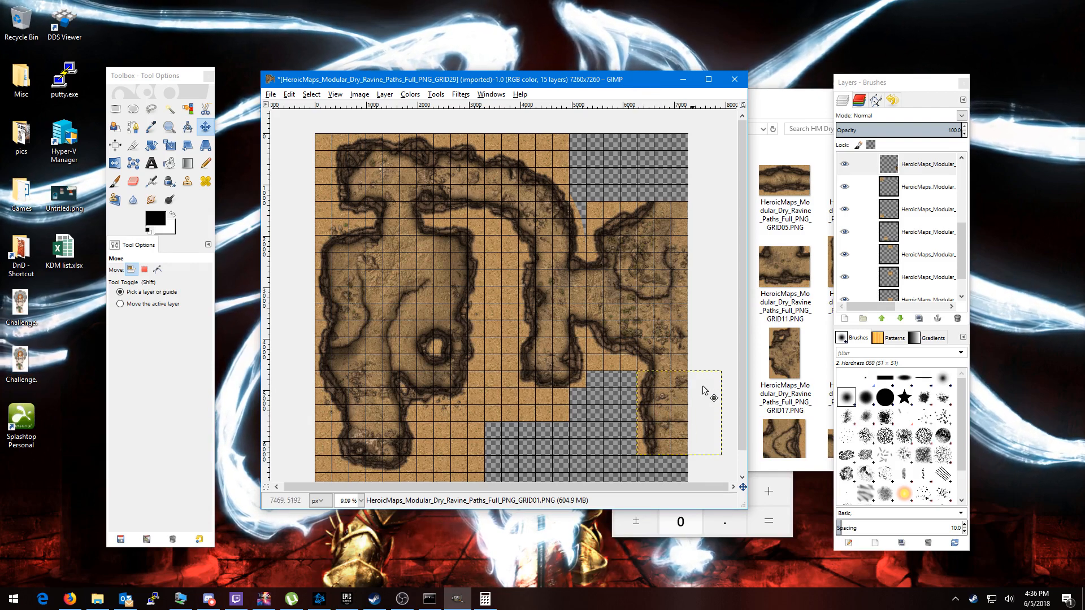
pyautogui.rightClick(923, 161)
pyautogui.click(928, 229)
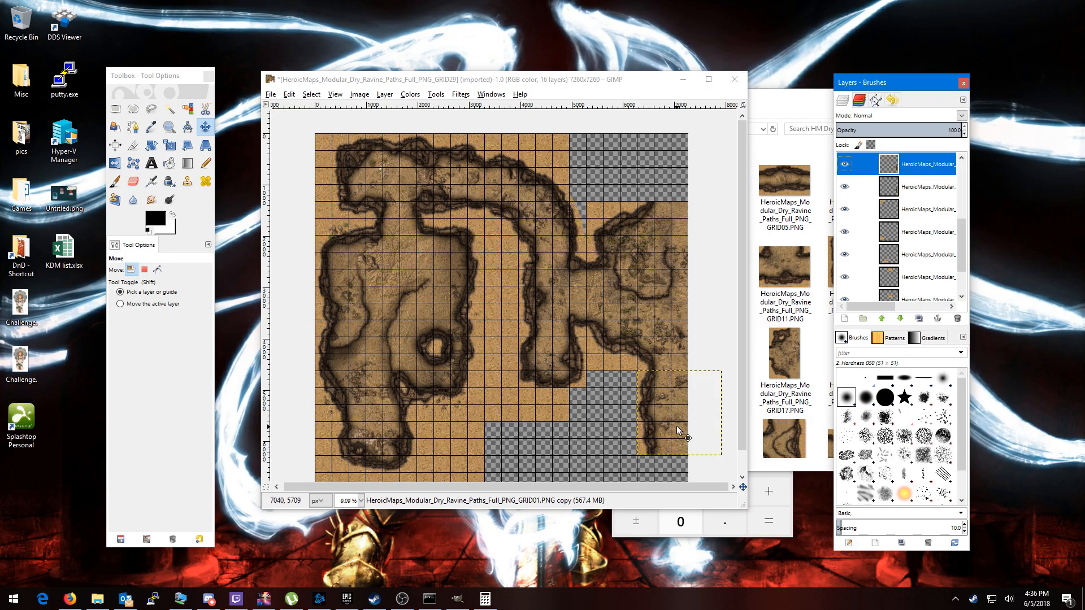
pyautogui.moveTo(677, 430); pyautogui.dragTo(669, 165)
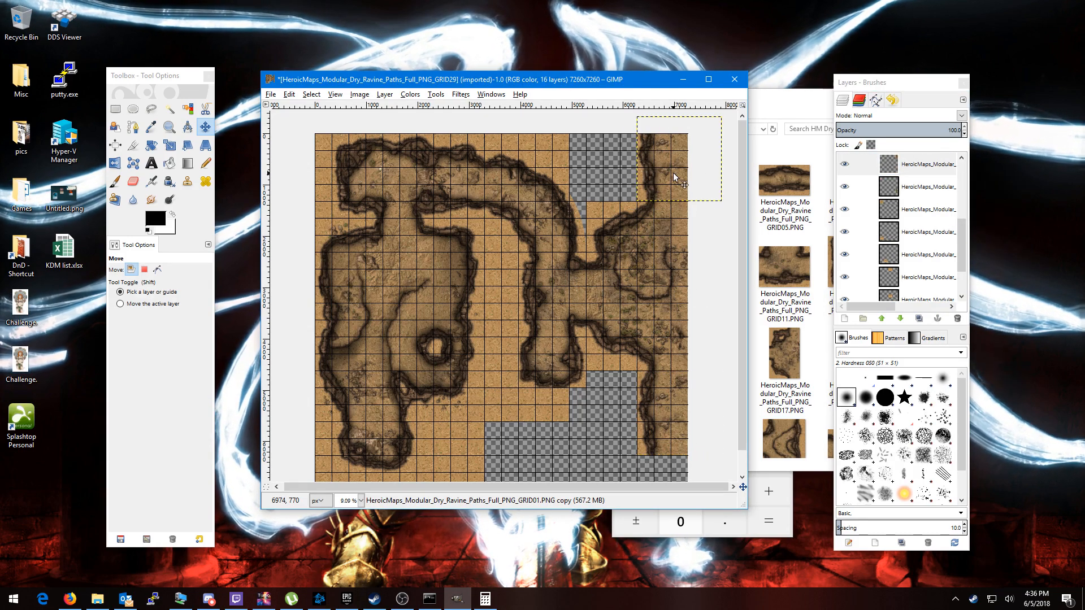
pyautogui.scroll(-1, 653, 370)
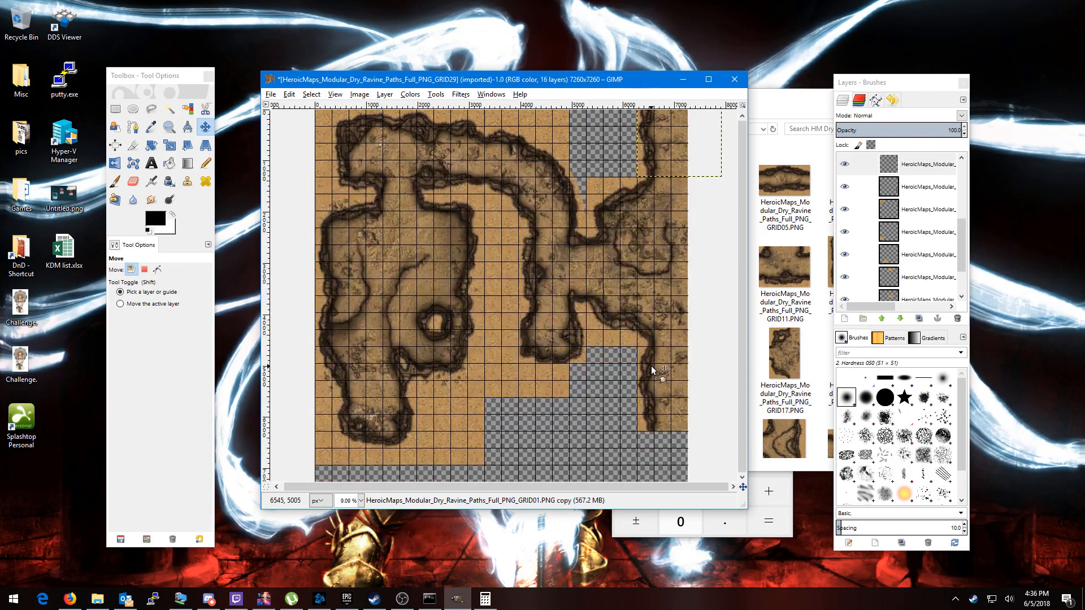
# - Duplicate the straight ravine tile below the chamber and place the copy directly beneath it in the map's lower-right corner
pyautogui.click(929, 185)
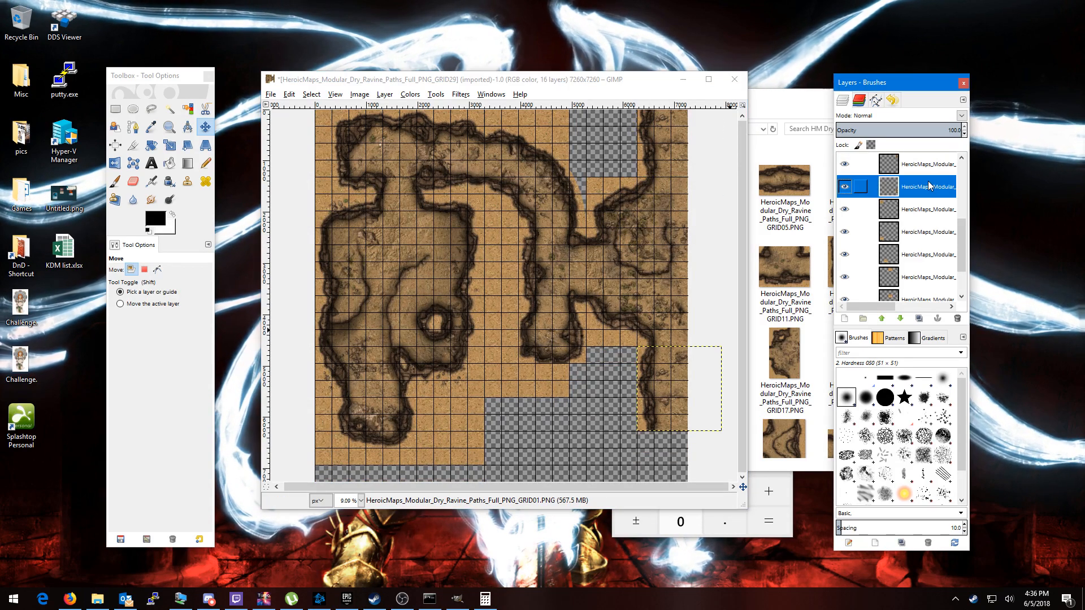
pyautogui.rightClick(667, 387)
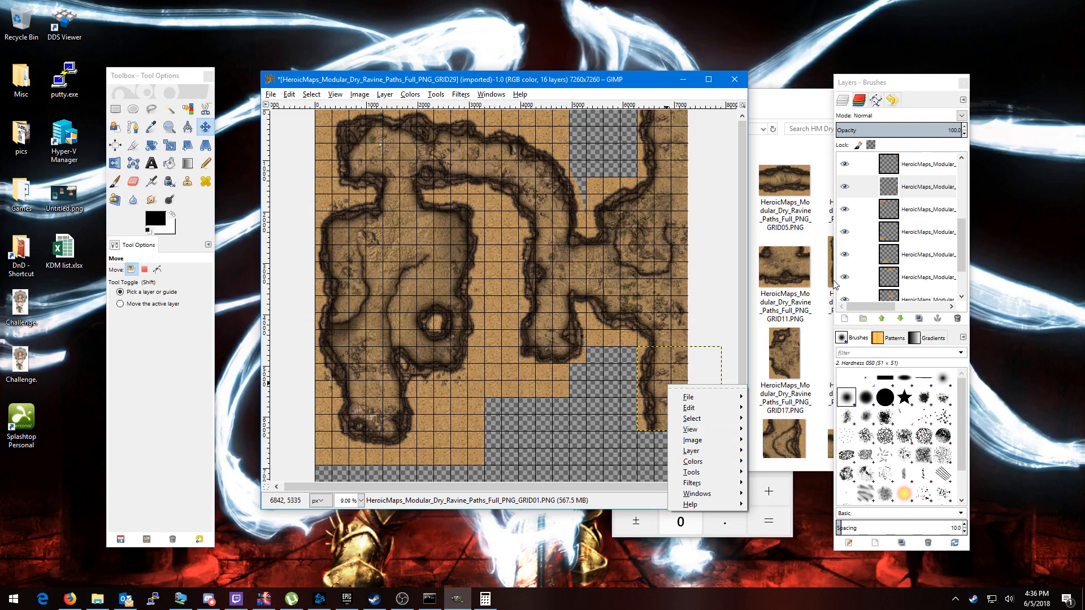
pyautogui.click(923, 189)
pyautogui.rightClick(909, 198)
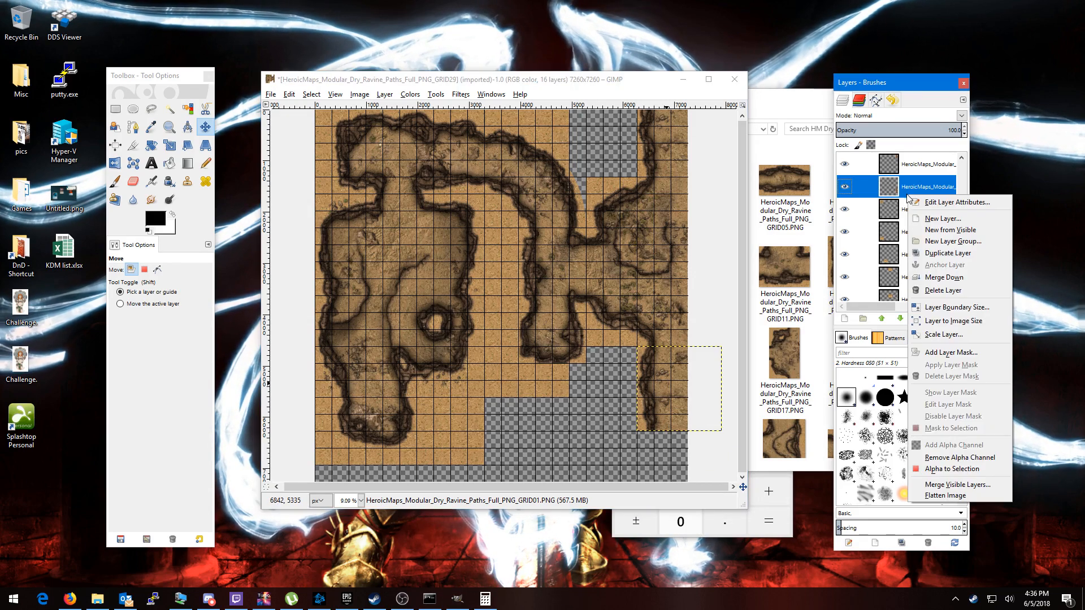
pyautogui.click(943, 254)
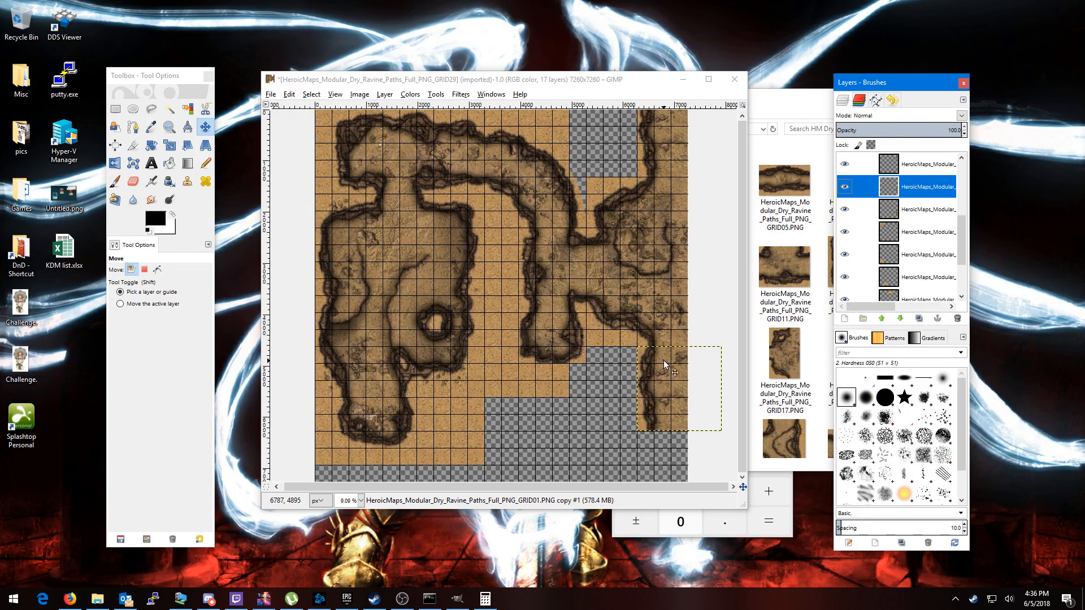
pyautogui.moveTo(665, 366); pyautogui.dragTo(664, 450)
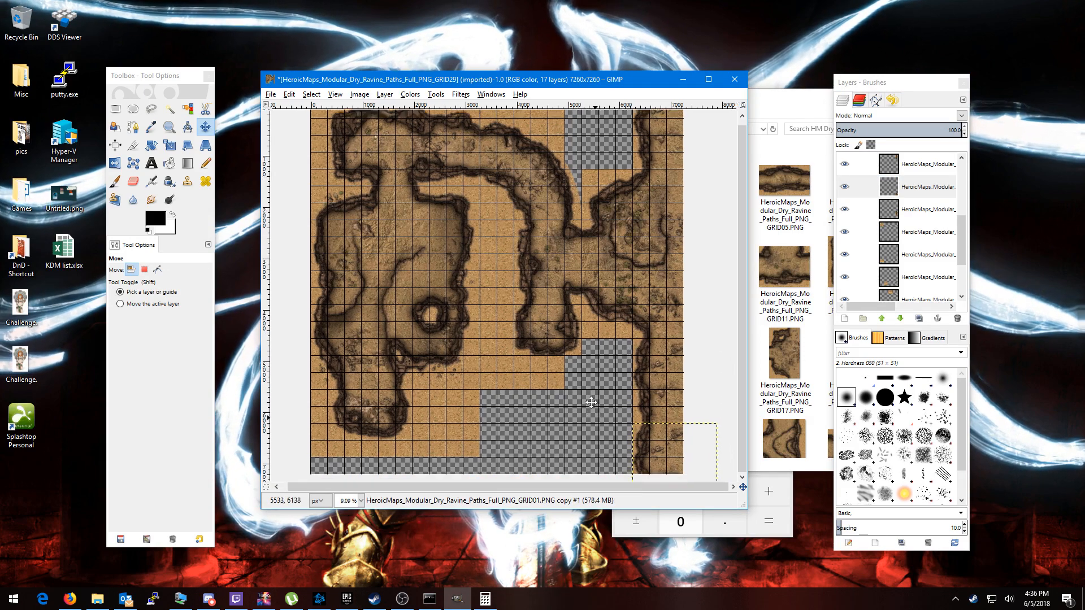
pyautogui.moveTo(661, 400); pyautogui.dragTo(631, 280)
# - Rotate the lower-right corner copy of the straight ravine tile by half a turn
pyautogui.scroll(2, 631, 281)
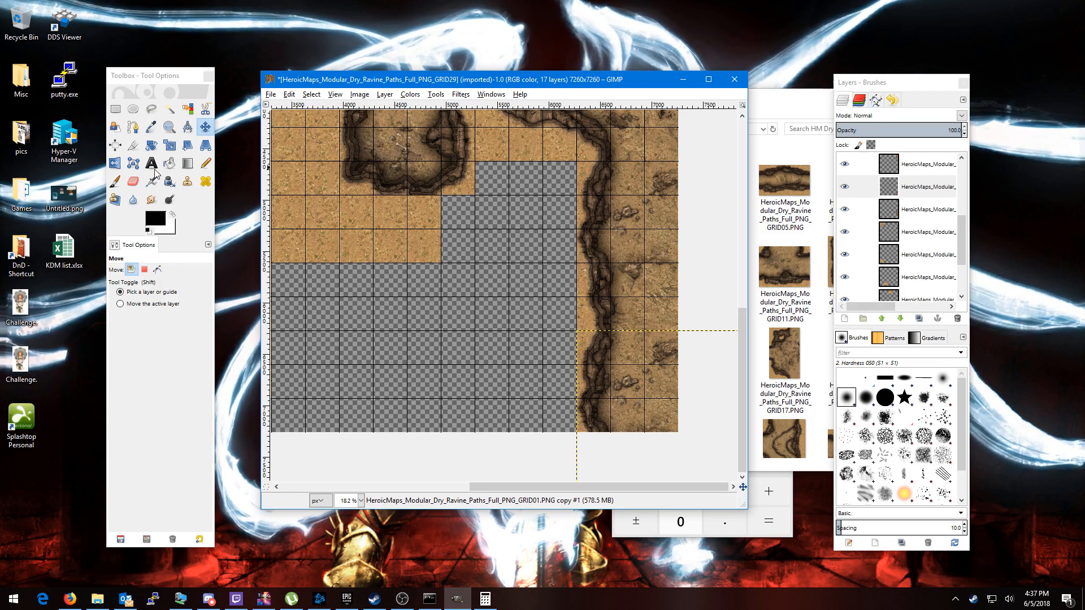
pyautogui.click(151, 146)
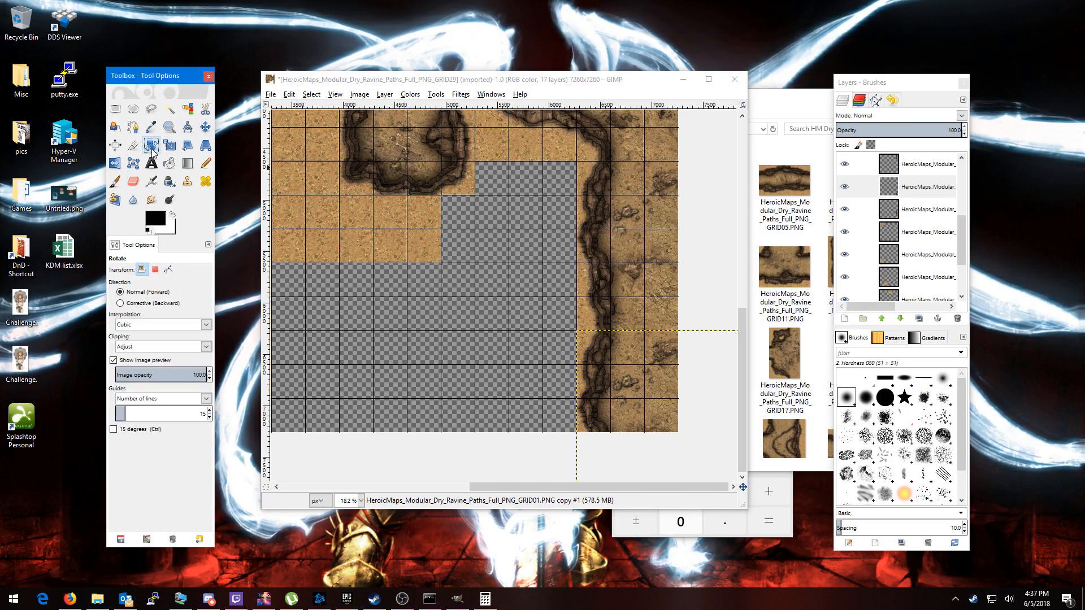
pyautogui.moveTo(637, 380); pyautogui.dragTo(635, 388)
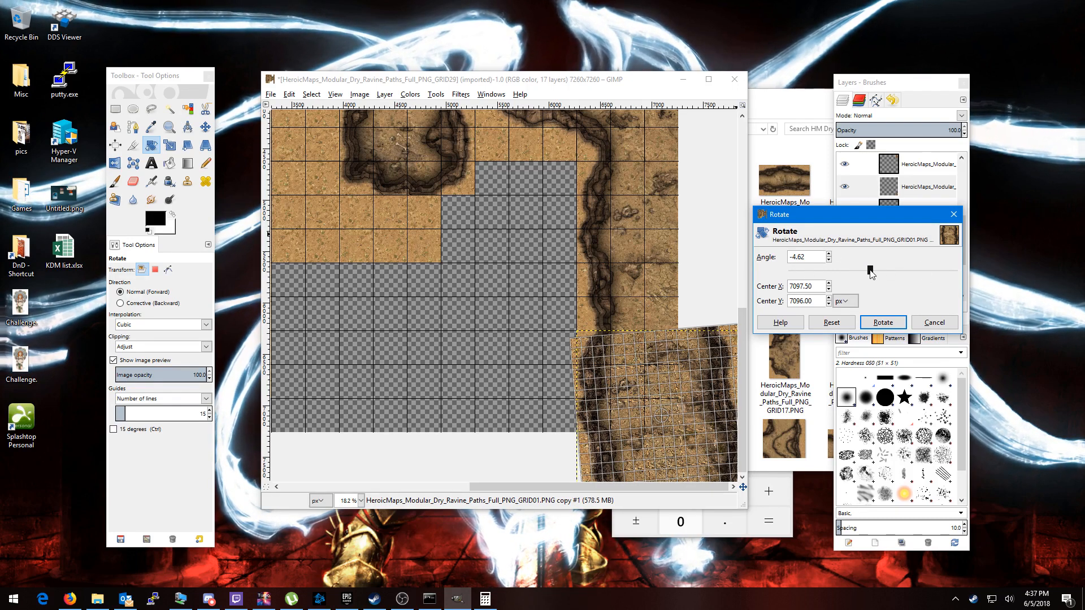
pyautogui.moveTo(873, 271); pyautogui.dragTo(761, 263)
pyautogui.click(883, 322)
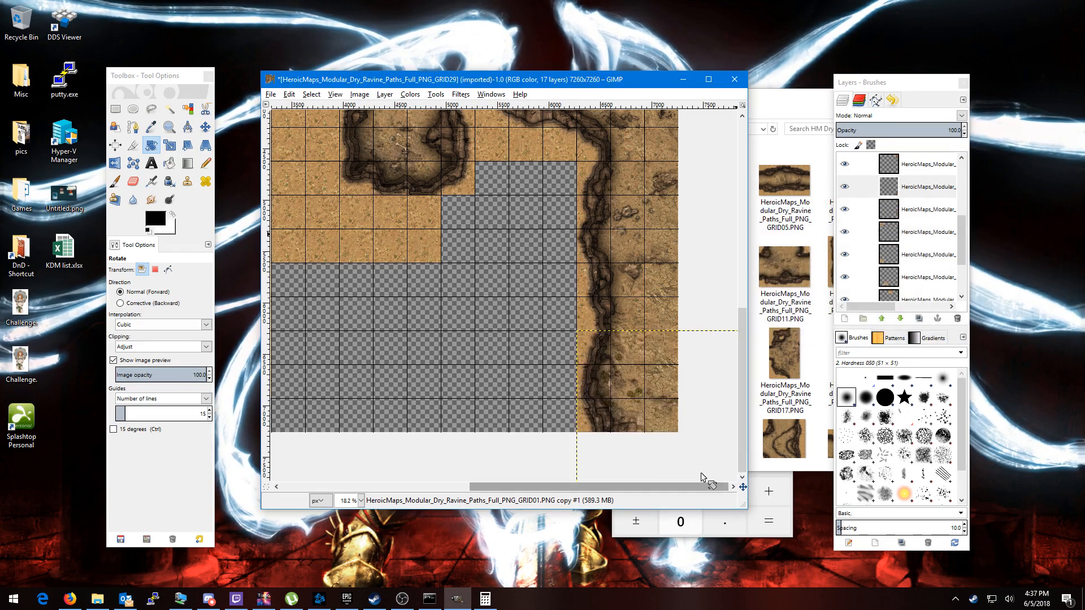
pyautogui.scroll(-1, 529, 353)
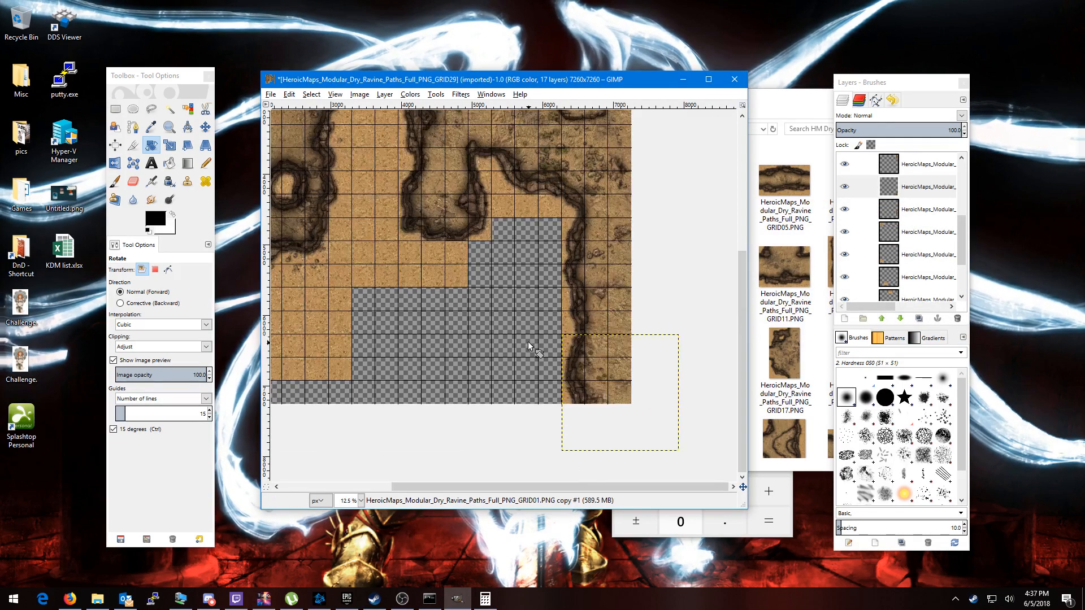
# - Make three duplicates of the original GRID29 sand tile layer
pyautogui.moveTo(441, 360); pyautogui.dragTo(503, 413)
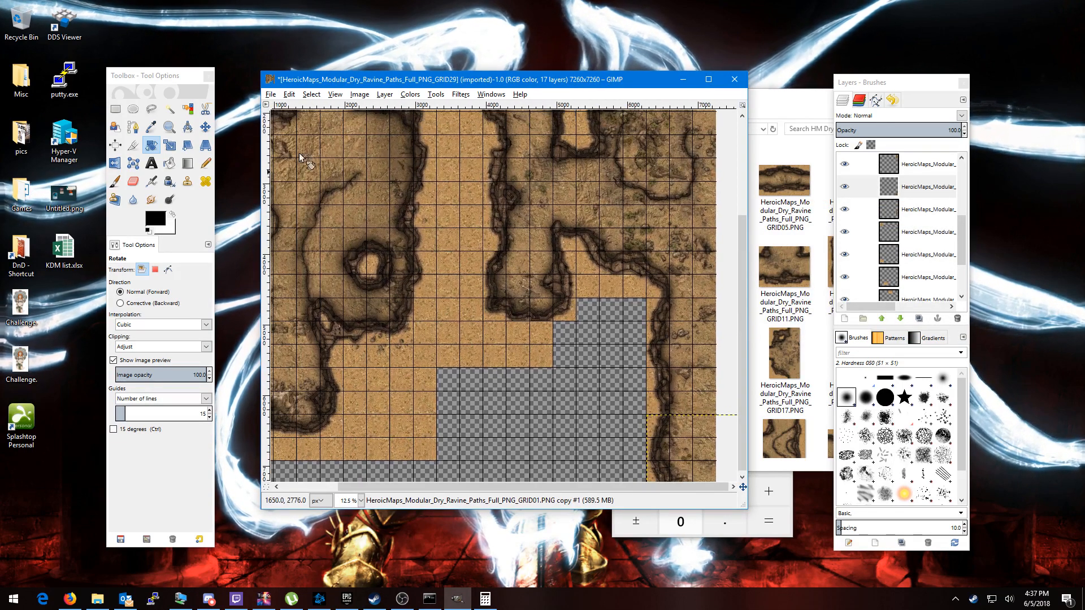
pyautogui.click(205, 126)
pyautogui.scroll(-1, 916, 272)
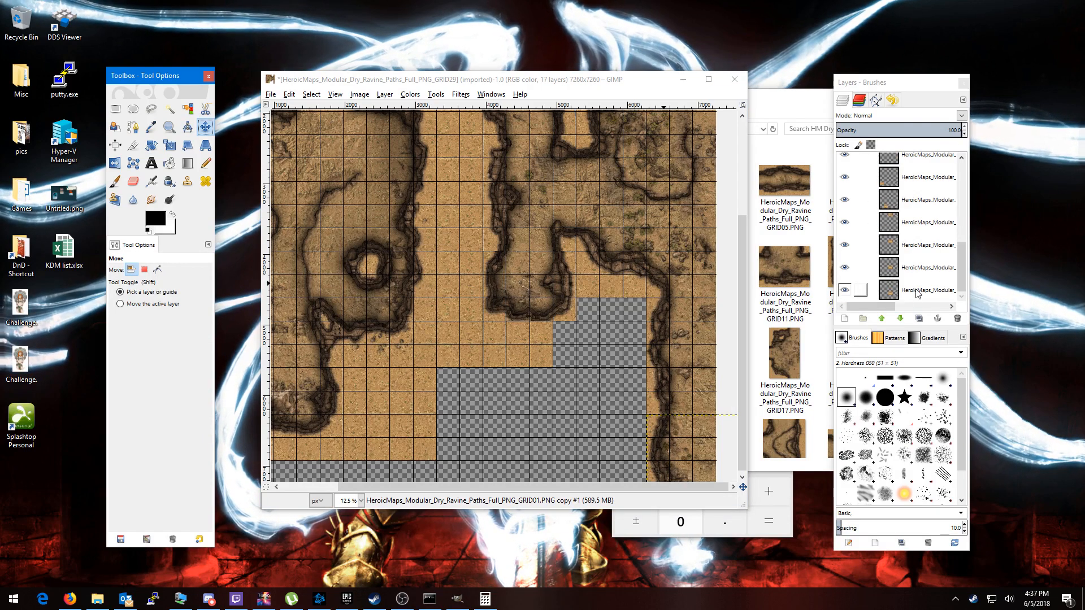
pyautogui.click(916, 293)
pyautogui.rightClick(917, 292)
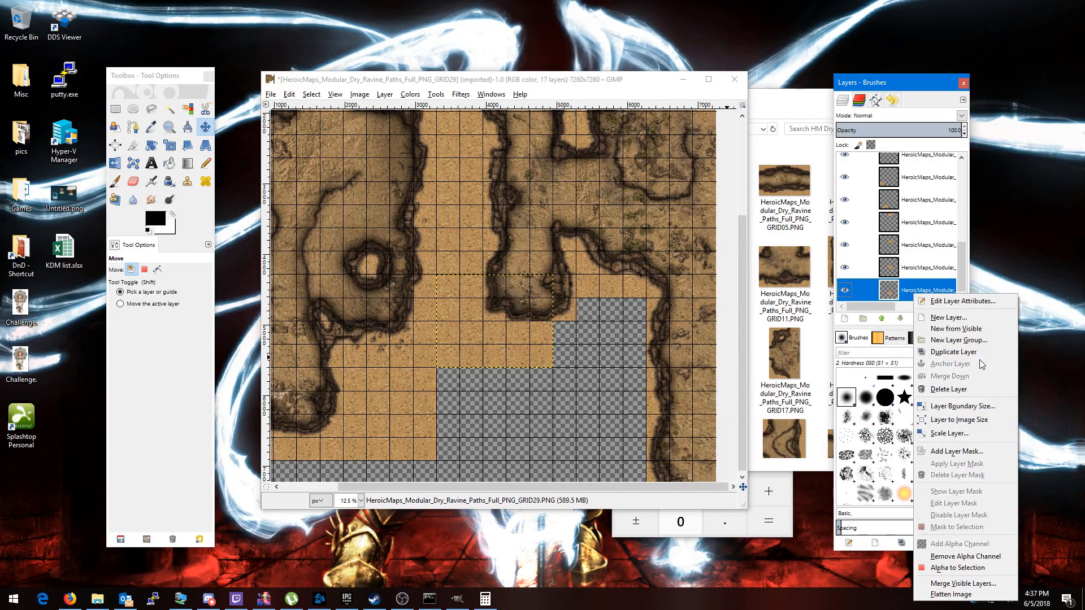
pyautogui.click(961, 357)
pyautogui.rightClick(918, 289)
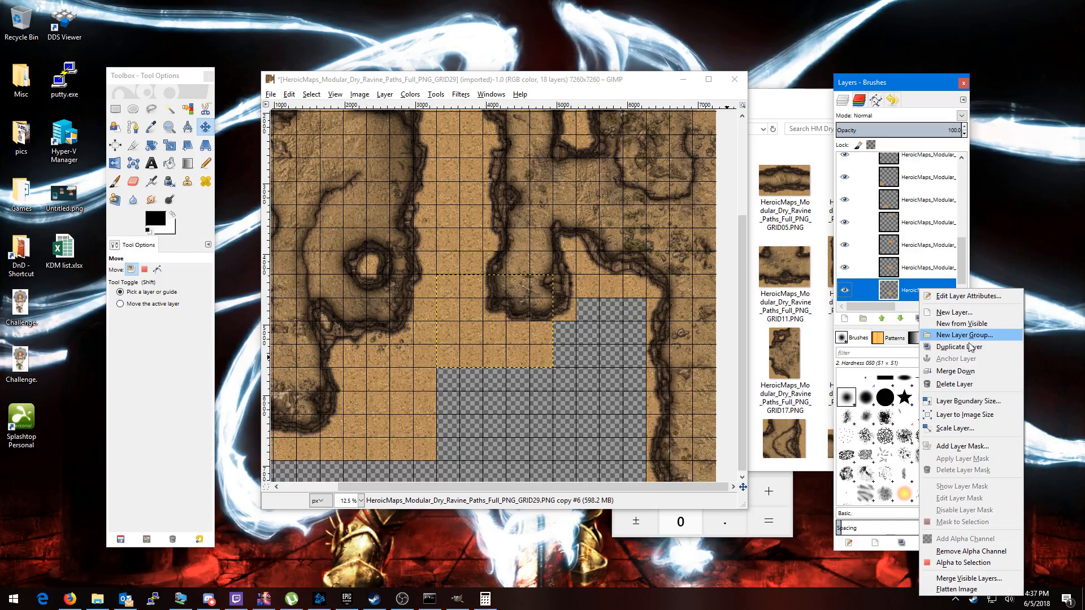
pyautogui.click(966, 342)
pyautogui.rightClick(920, 289)
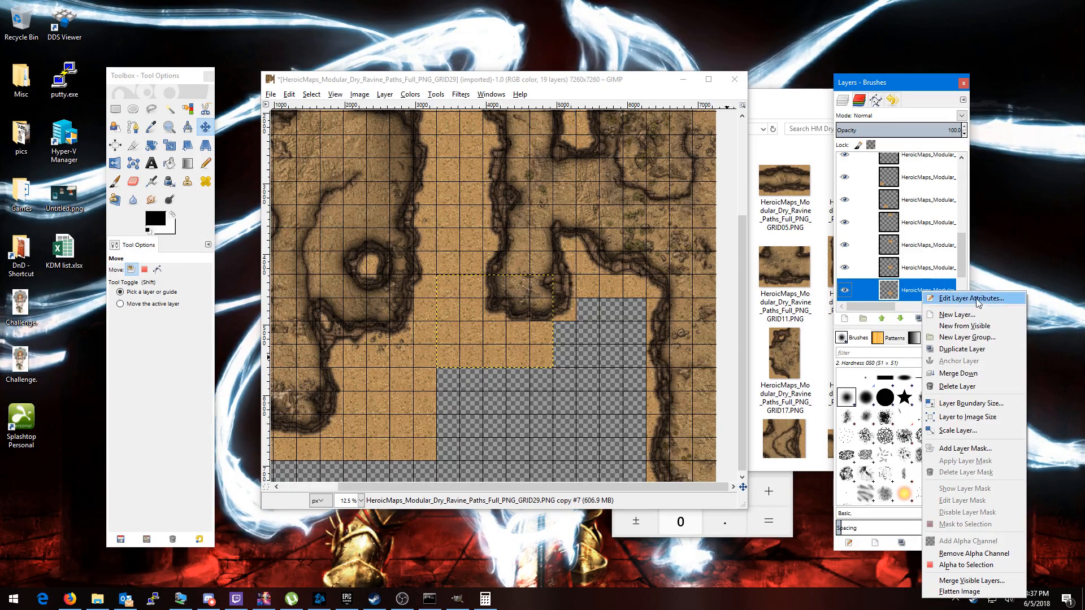
pyautogui.click(977, 349)
# - Arrange the sand copies on the grid to fill the gap between the lower dead ends and the right-edge ravine wall
pyautogui.moveTo(480, 317); pyautogui.dragTo(481, 409)
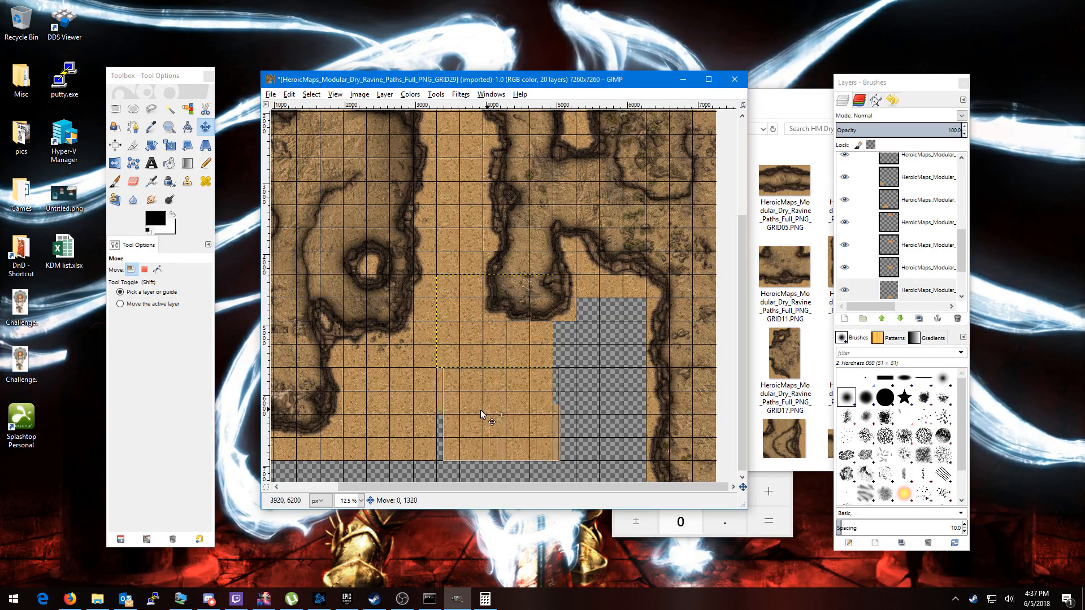
pyautogui.scroll(-1, 557, 381)
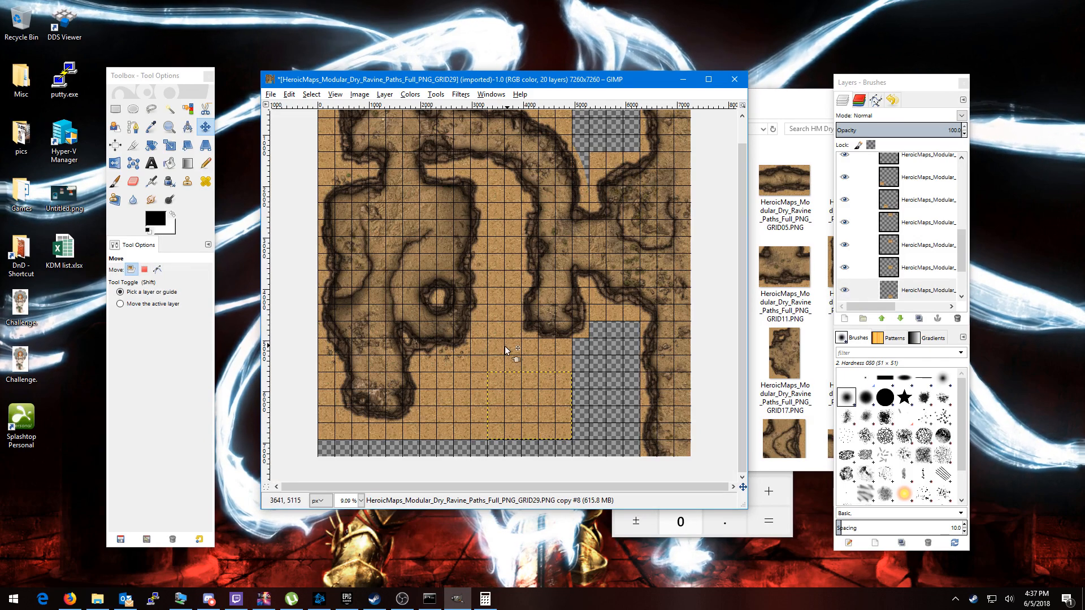
pyautogui.moveTo(518, 350); pyautogui.dragTo(642, 358)
pyautogui.moveTo(551, 358); pyautogui.dragTo(578, 358)
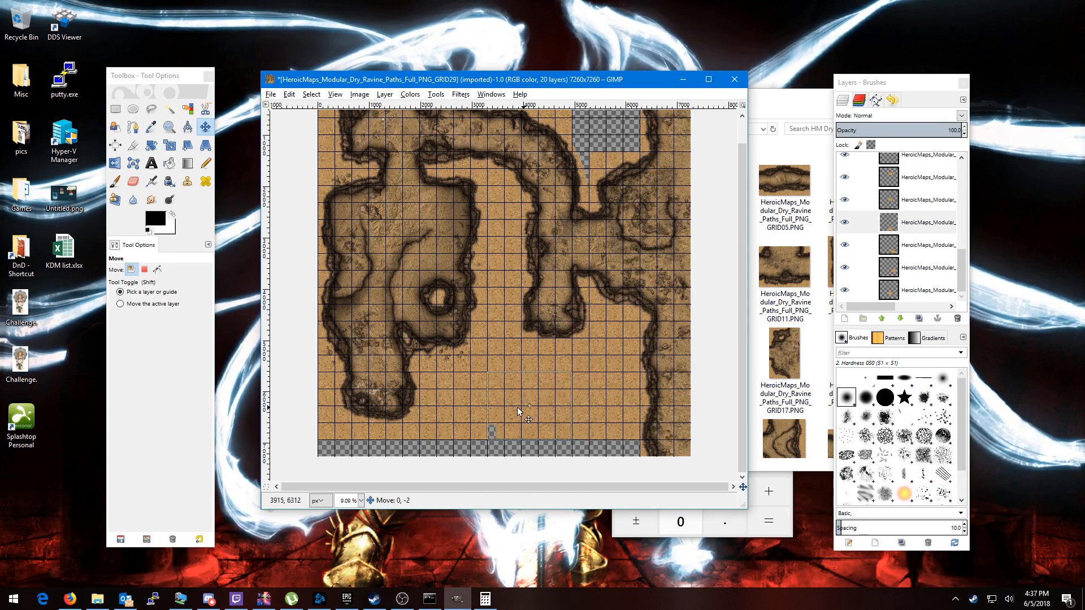
pyautogui.scroll(1, 603, 403)
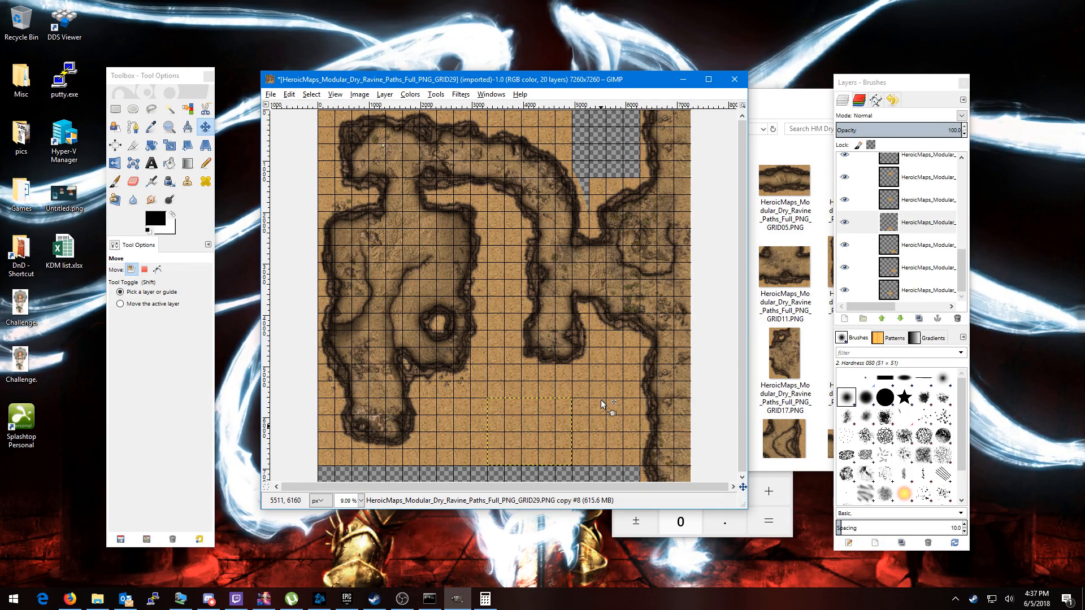
# - Duplicate the sand layer twice and move the copies into the gap above the curved path, beside the upper-right ravine
pyautogui.rightClick(921, 223)
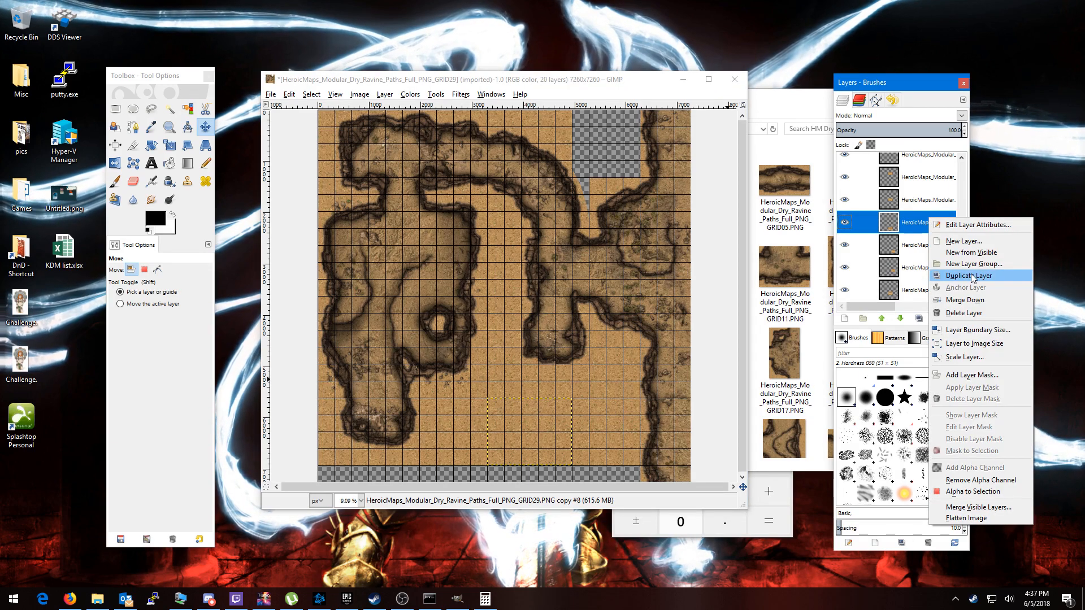
pyautogui.click(971, 276)
pyautogui.rightClick(927, 224)
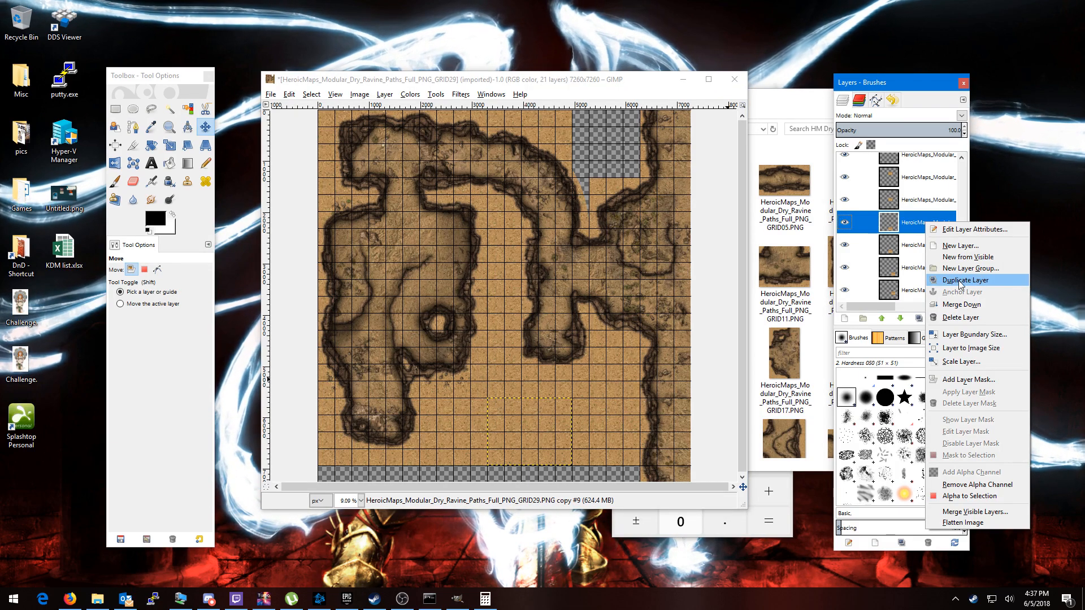
pyautogui.click(961, 280)
pyautogui.moveTo(523, 441); pyautogui.dragTo(589, 152)
pyautogui.moveTo(506, 455); pyautogui.dragTo(574, 219)
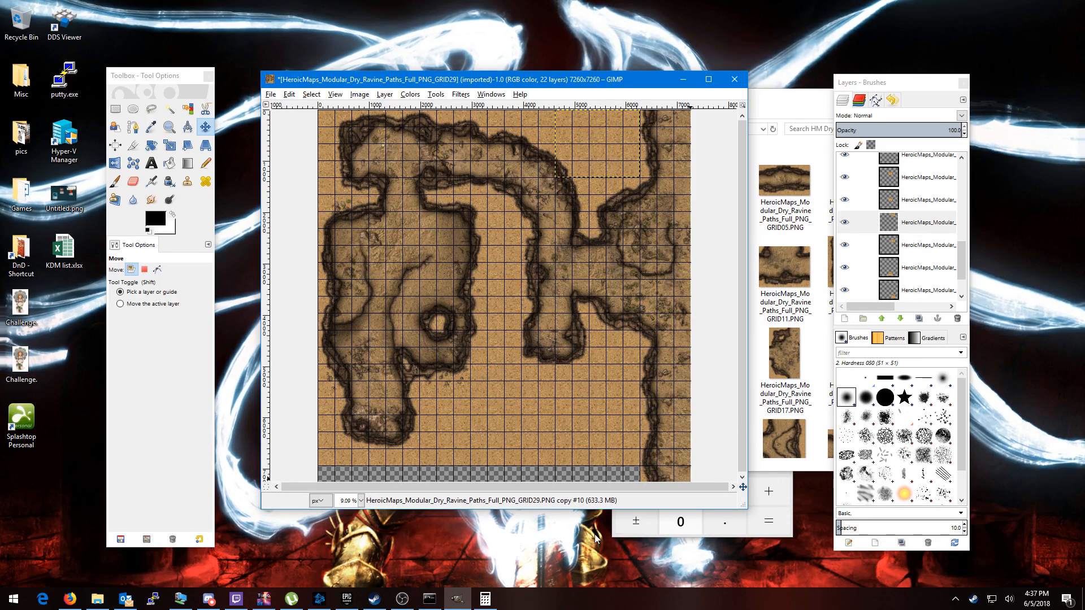
# - Merge all visible tile layers into a single layer, expanded as necessary
pyautogui.scroll(-1, 534, 374)
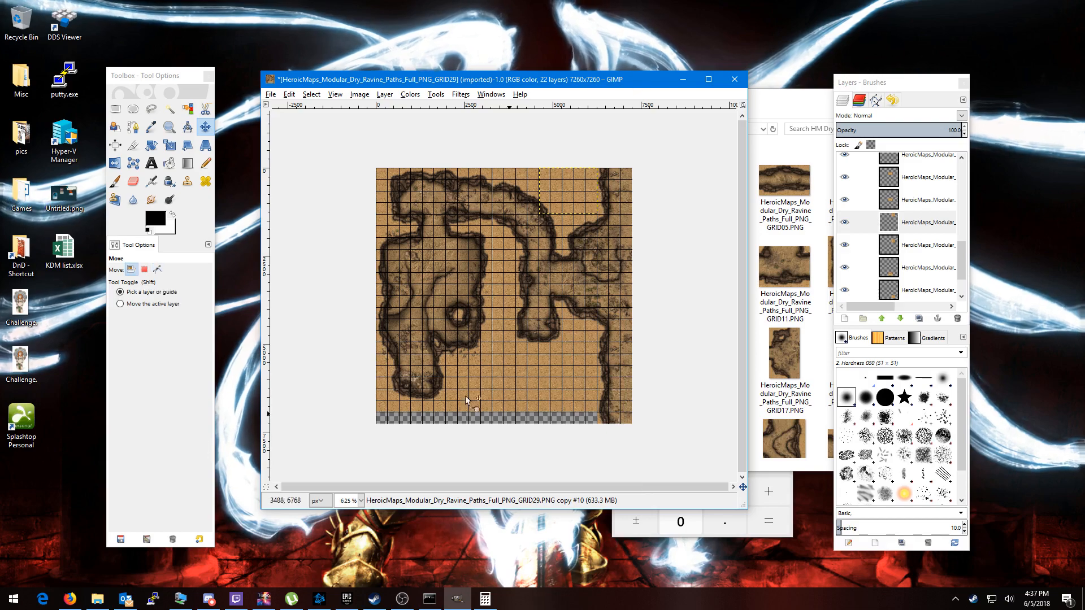
pyautogui.scroll(1, 562, 420)
pyautogui.scroll(1, 556, 420)
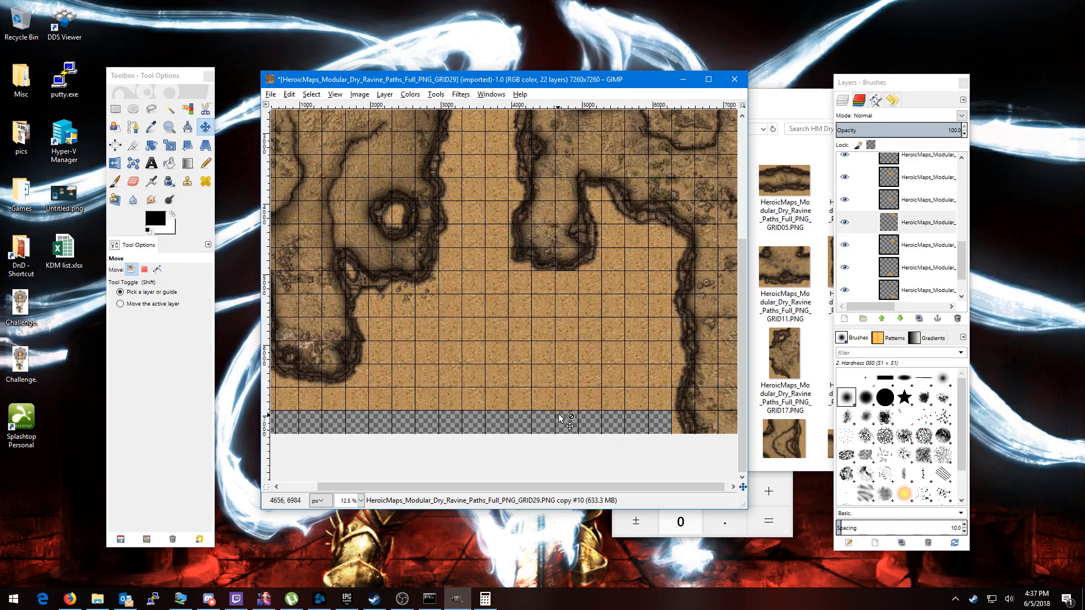
pyautogui.scroll(-1, 476, 262)
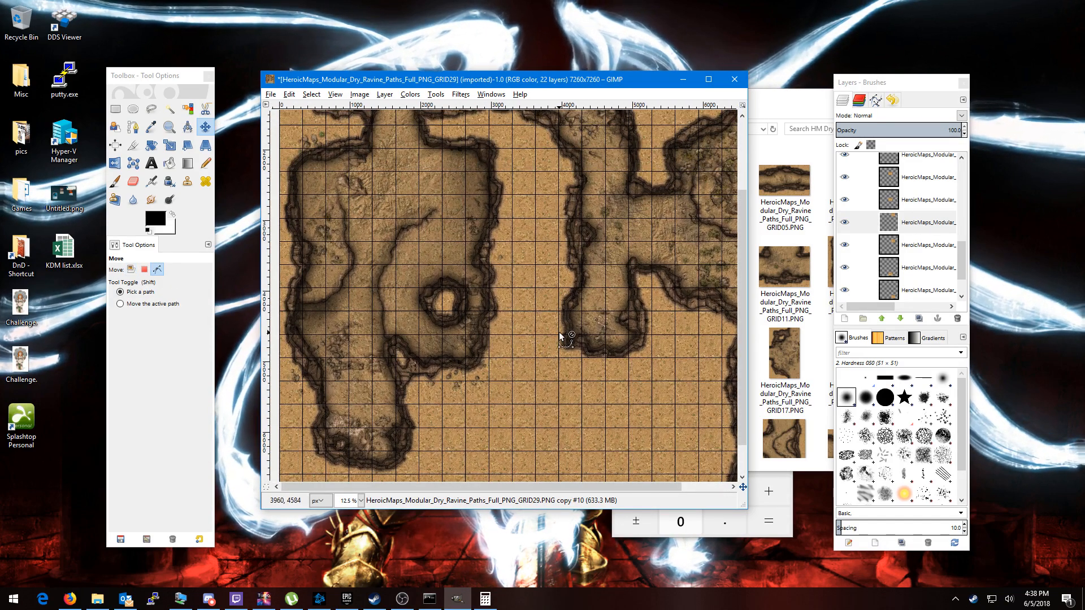
pyautogui.scroll(-1, 502, 324)
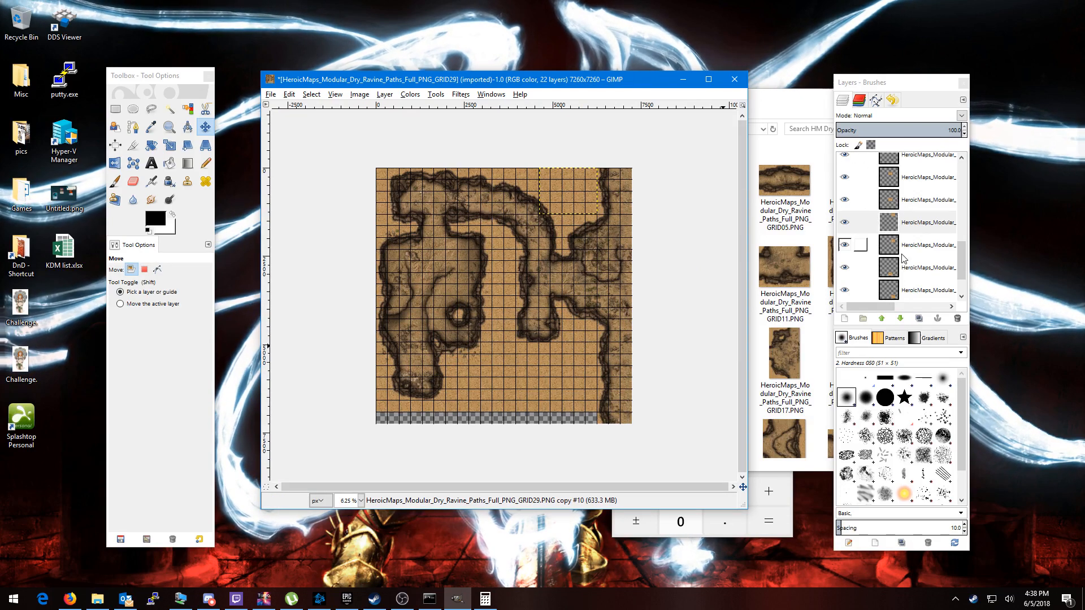
pyautogui.rightClick(931, 187)
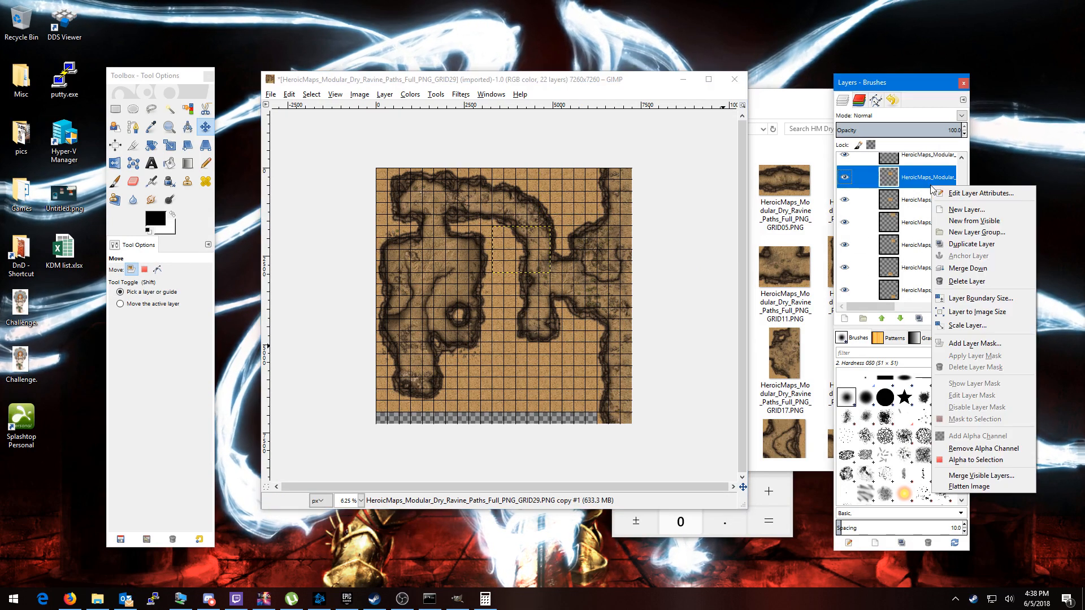
pyautogui.click(995, 477)
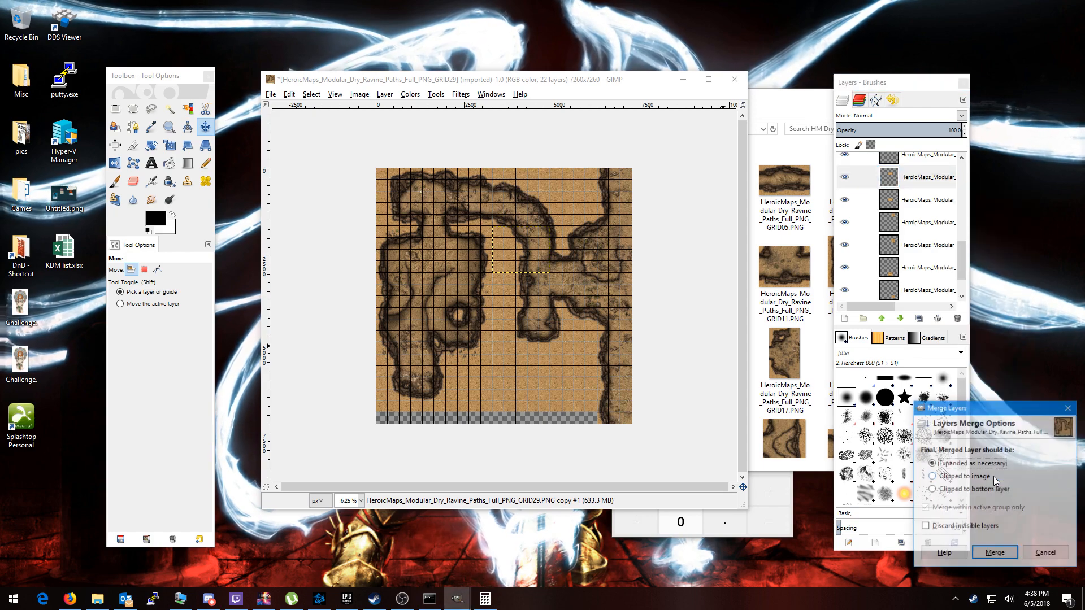
pyautogui.click(995, 554)
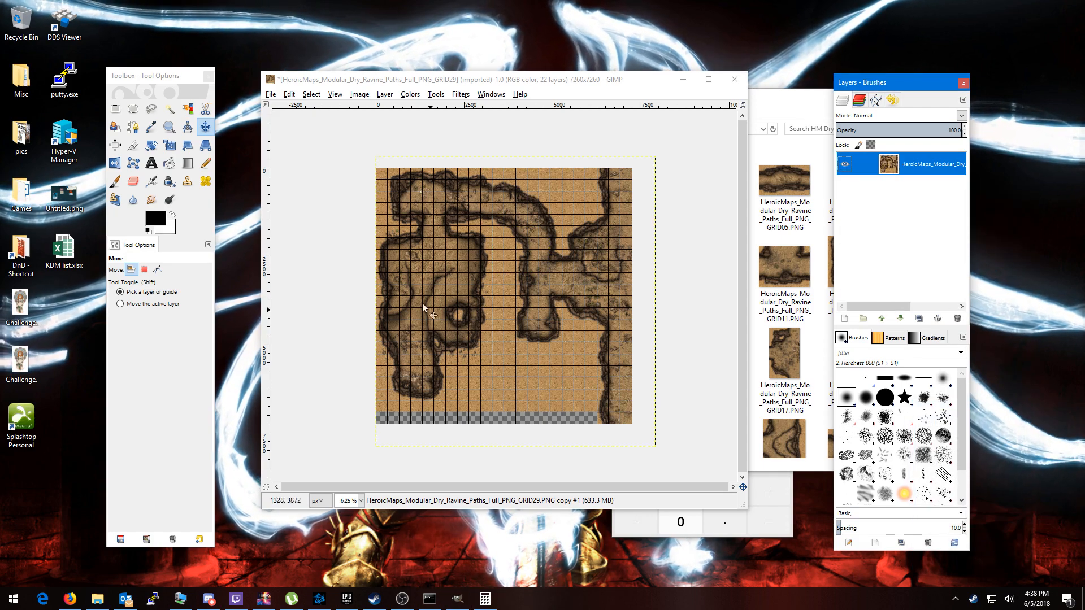
pyautogui.scroll(1, 455, 310)
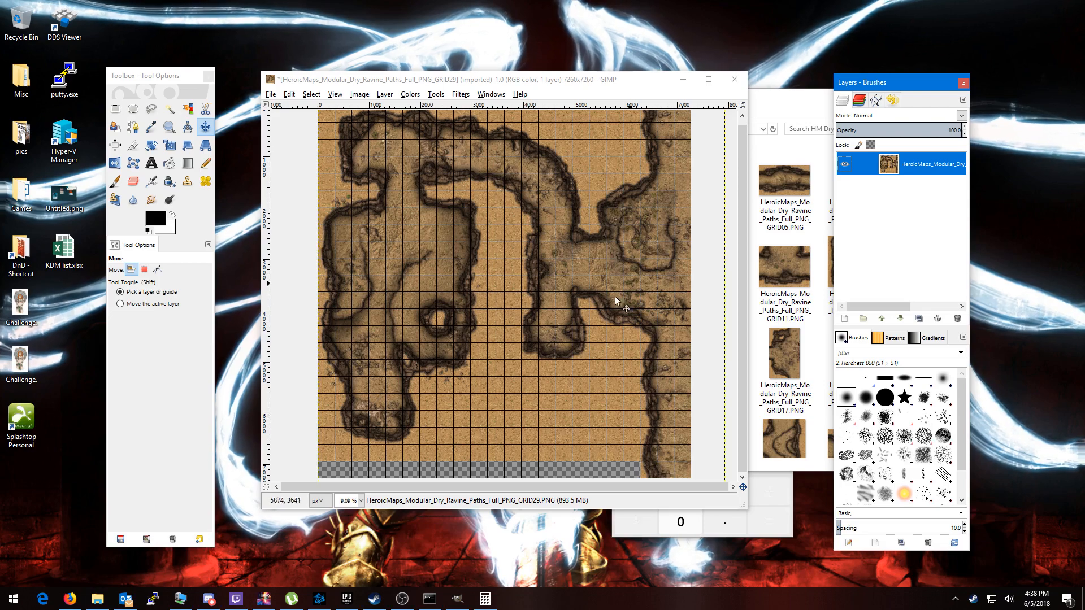
# - Move the merged map layer away from its position as one piece and realign it with the canvas edge and grid
pyautogui.scroll(-1, 517, 341)
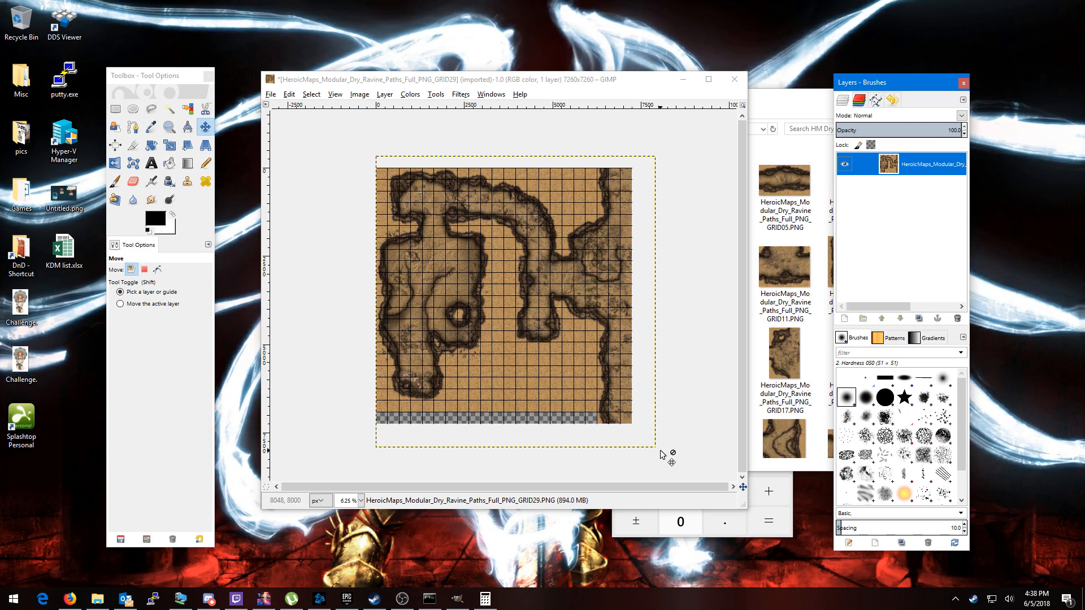
pyautogui.moveTo(586, 340); pyautogui.dragTo(551, 347)
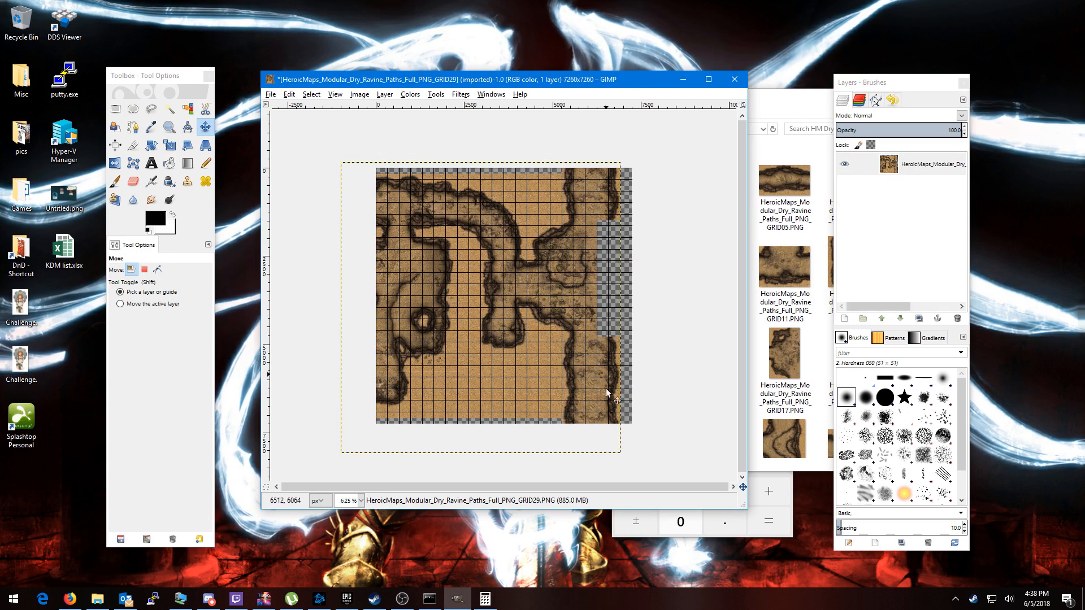
pyautogui.moveTo(480, 310); pyautogui.dragTo(513, 296)
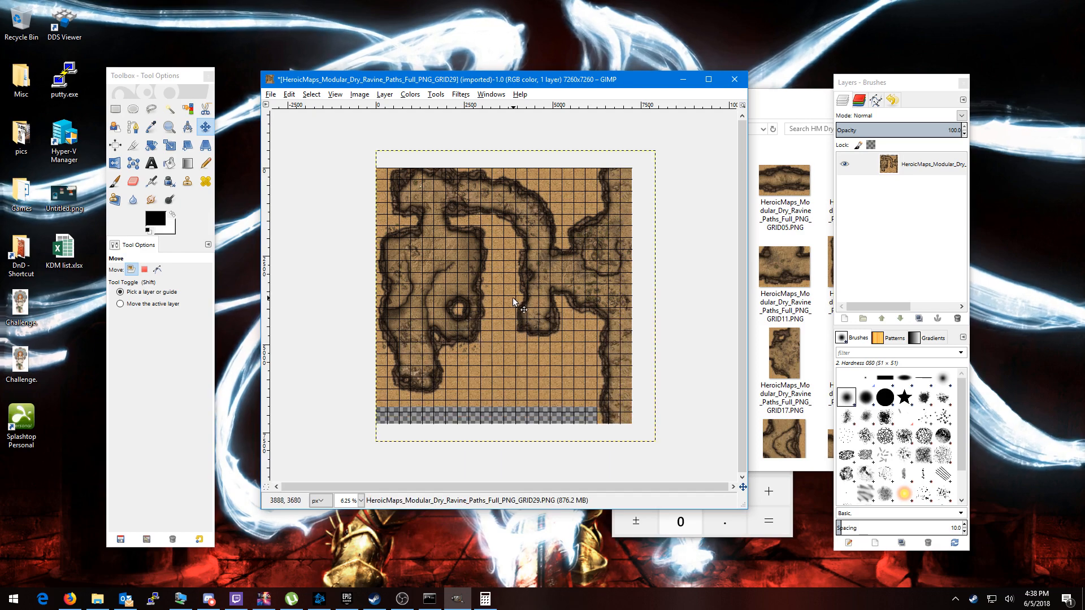
pyautogui.scroll(1, 448, 239)
pyautogui.scroll(1, 448, 239)
pyautogui.moveTo(318, 188); pyautogui.dragTo(391, 329)
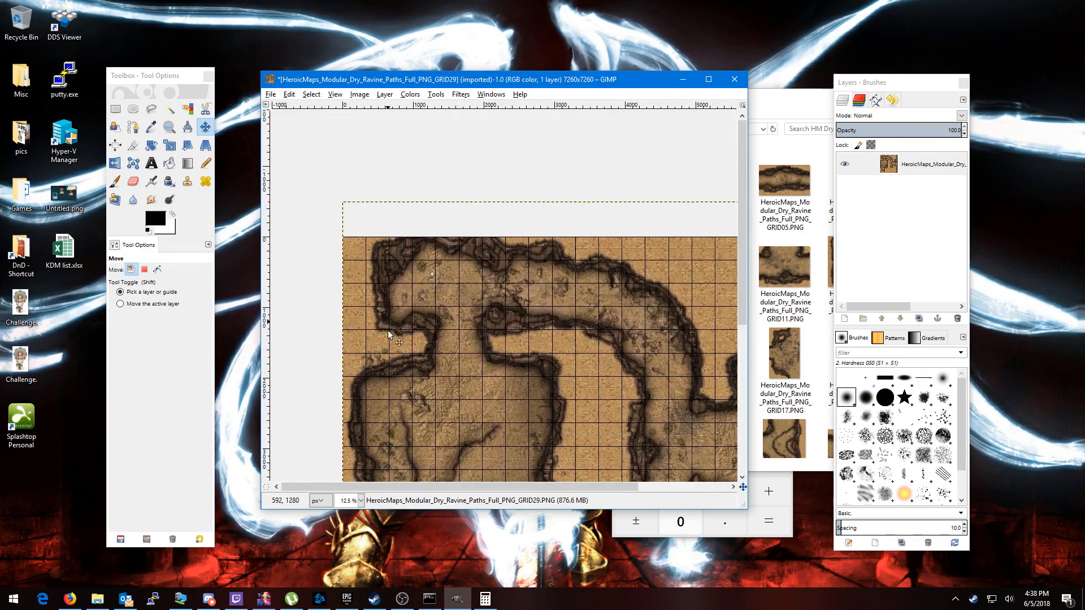
pyautogui.moveTo(416, 279); pyautogui.dragTo(414, 290)
pyautogui.scroll(-1, 504, 369)
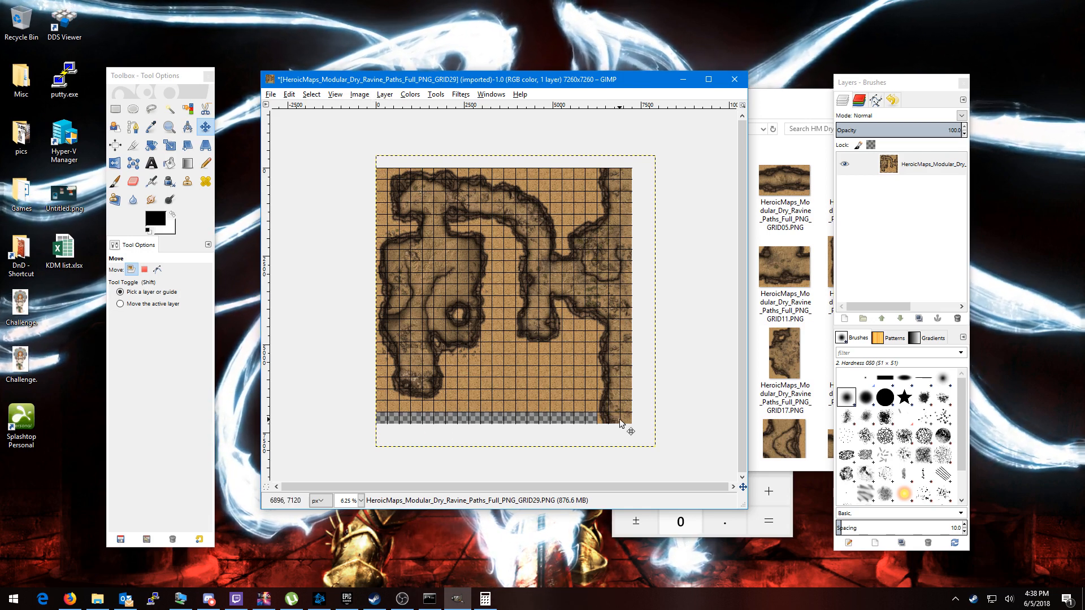
# - Resize the image canvas to 7260 by 6930 pixels without resizing any layers
pyautogui.click(359, 94)
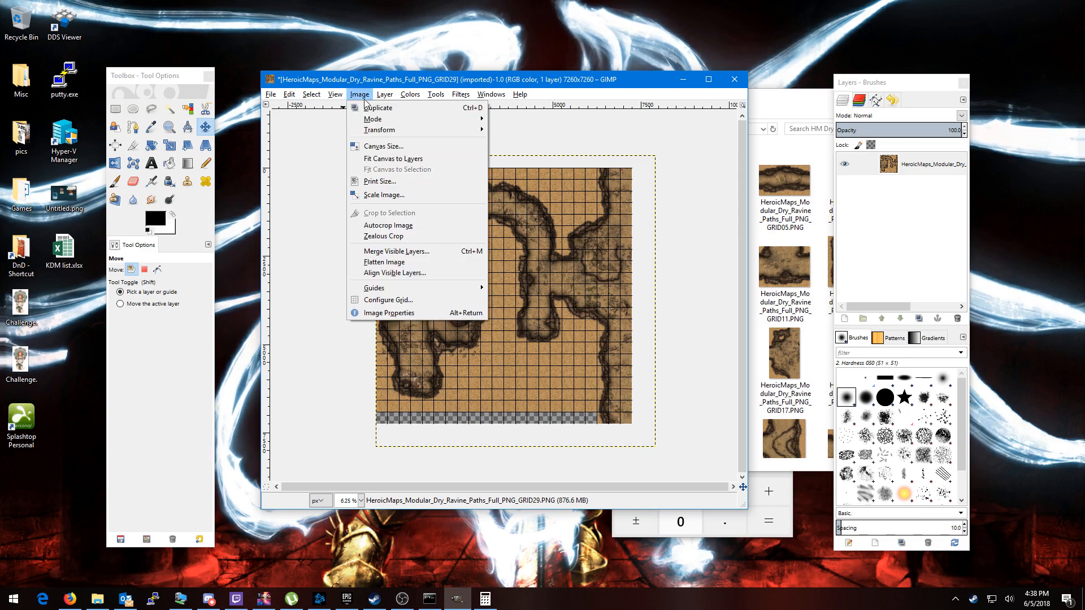
pyautogui.click(395, 147)
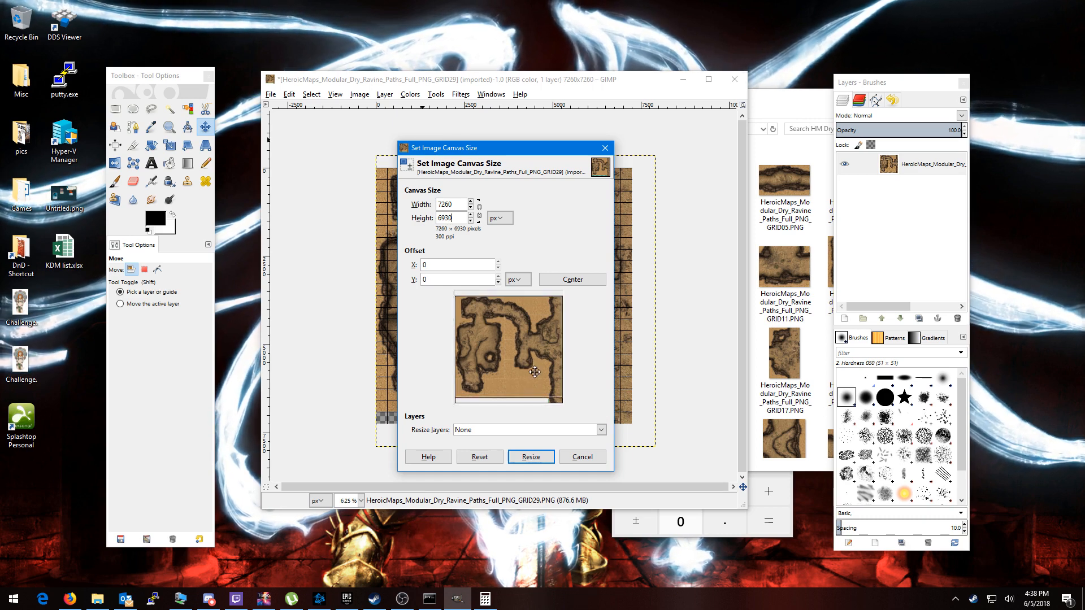
pyautogui.click(530, 456)
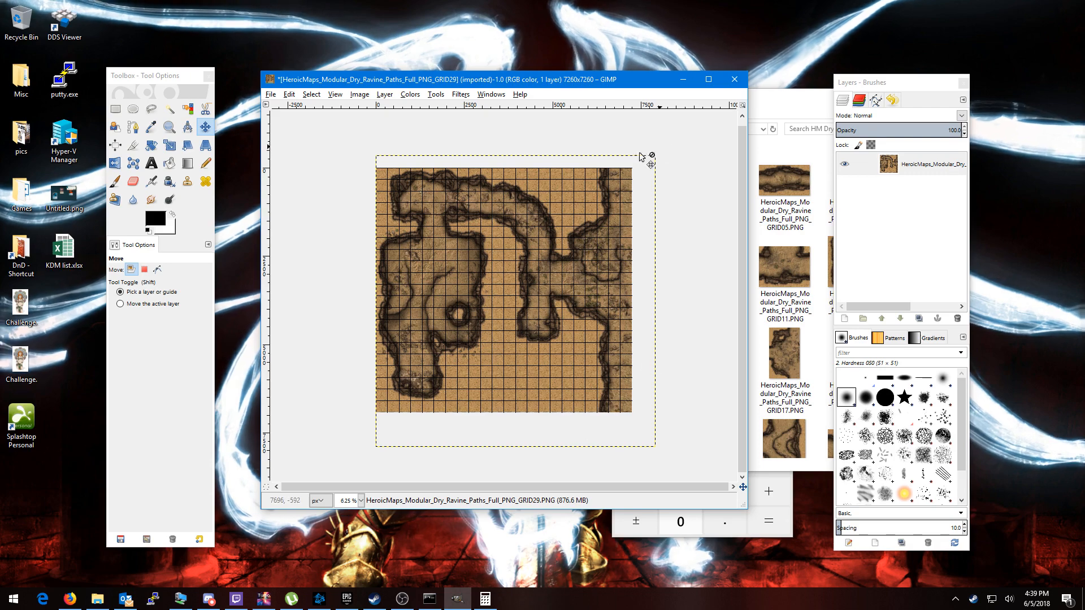
# - Examine the tile seams and grid lines across the merged ravine map at close range
pyautogui.scroll(2, 446, 328)
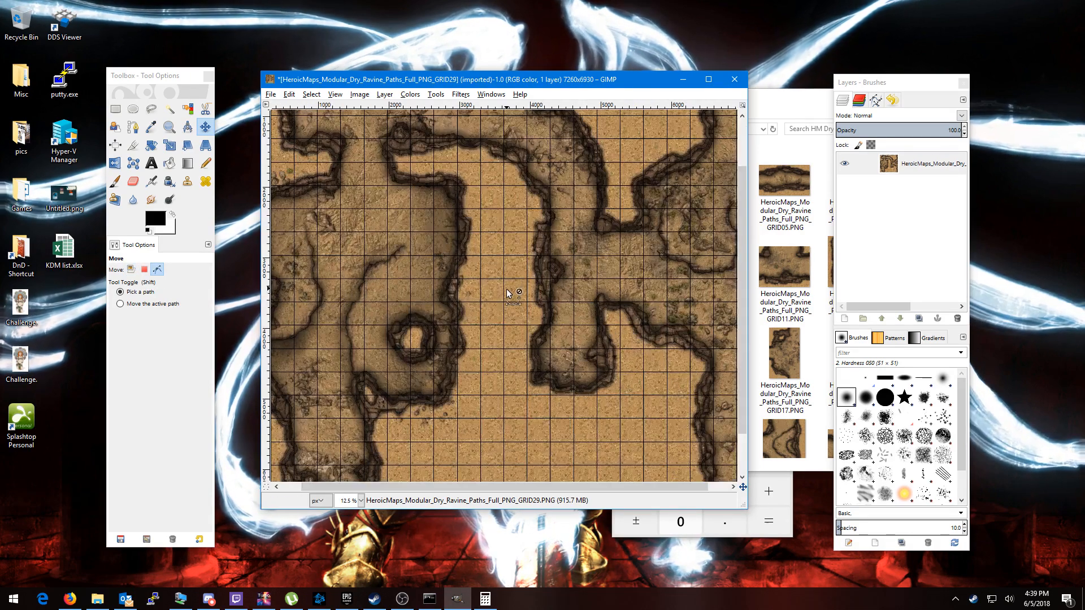
pyautogui.scroll(2, 468, 334)
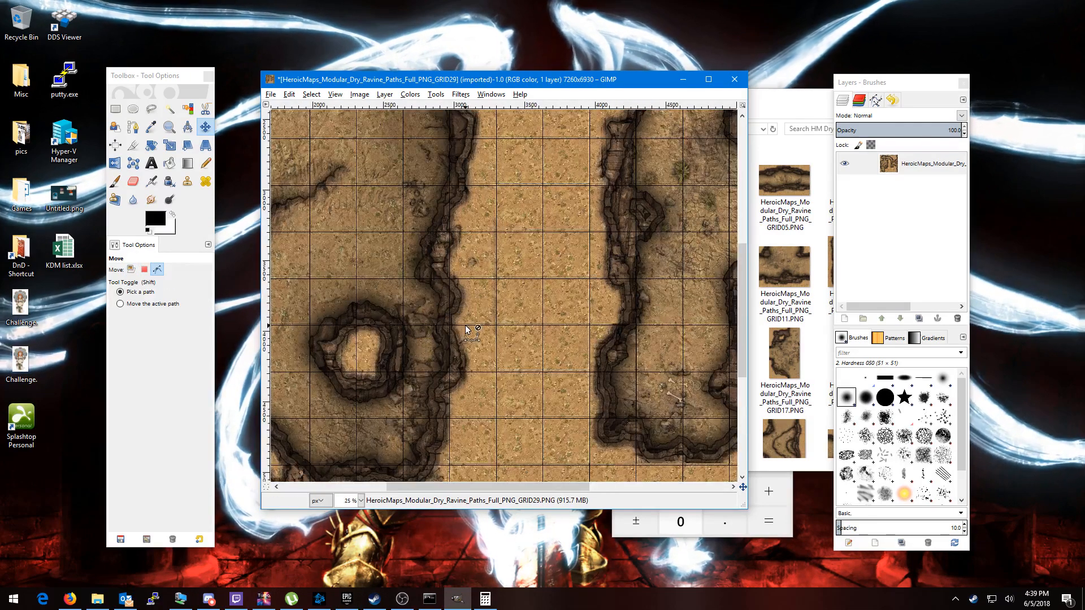
pyautogui.moveTo(657, 177); pyautogui.dragTo(436, 283)
pyautogui.scroll(3, 484, 332)
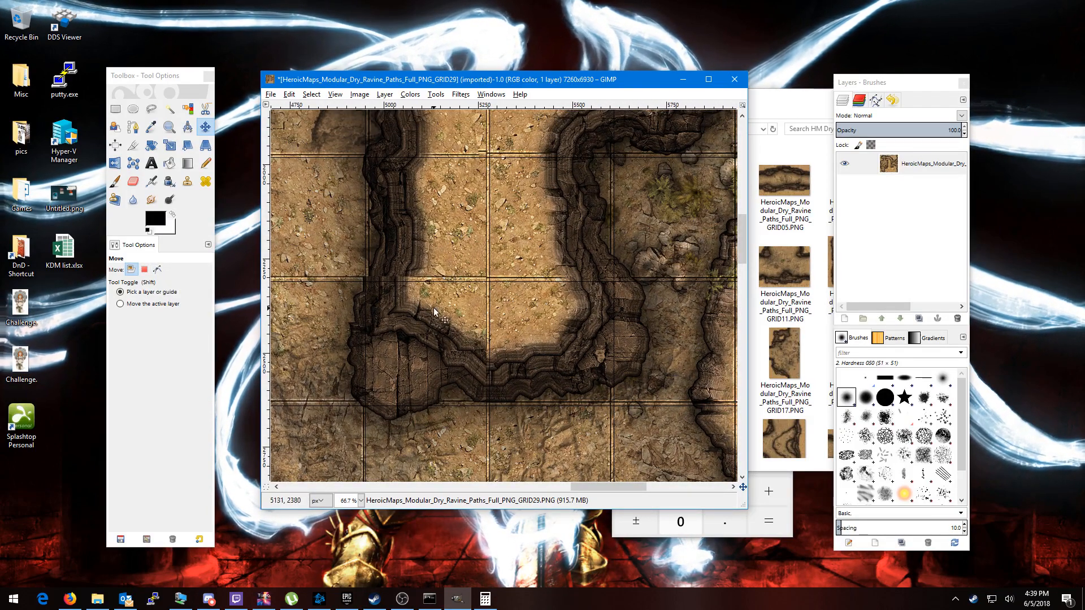
pyautogui.moveTo(414, 355); pyautogui.dragTo(669, 296)
pyautogui.moveTo(319, 339); pyautogui.dragTo(585, 314)
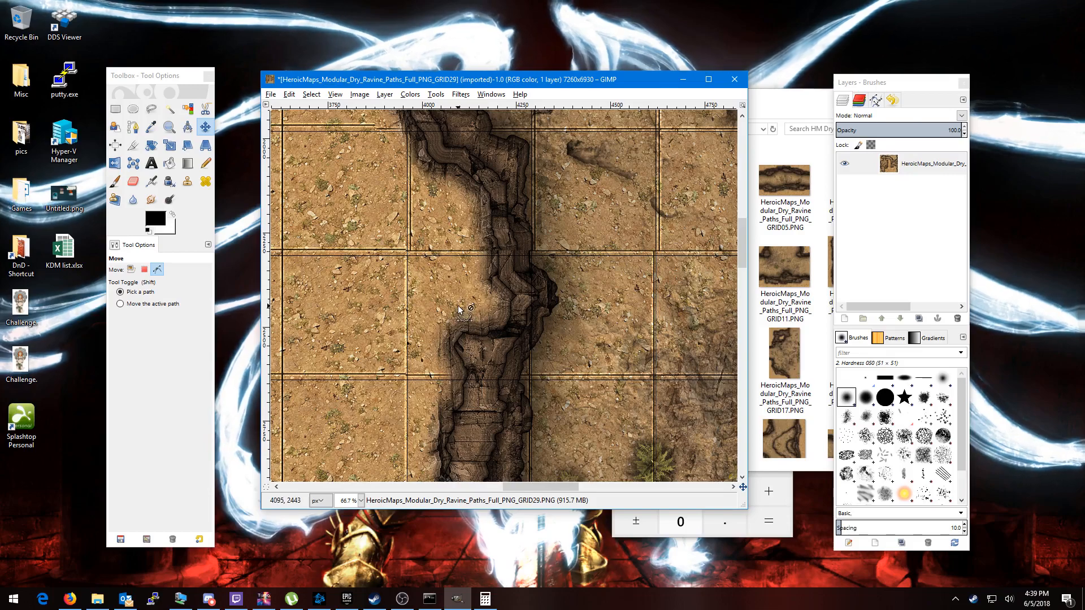
pyautogui.scroll(-3, 460, 326)
pyautogui.scroll(-2, 469, 356)
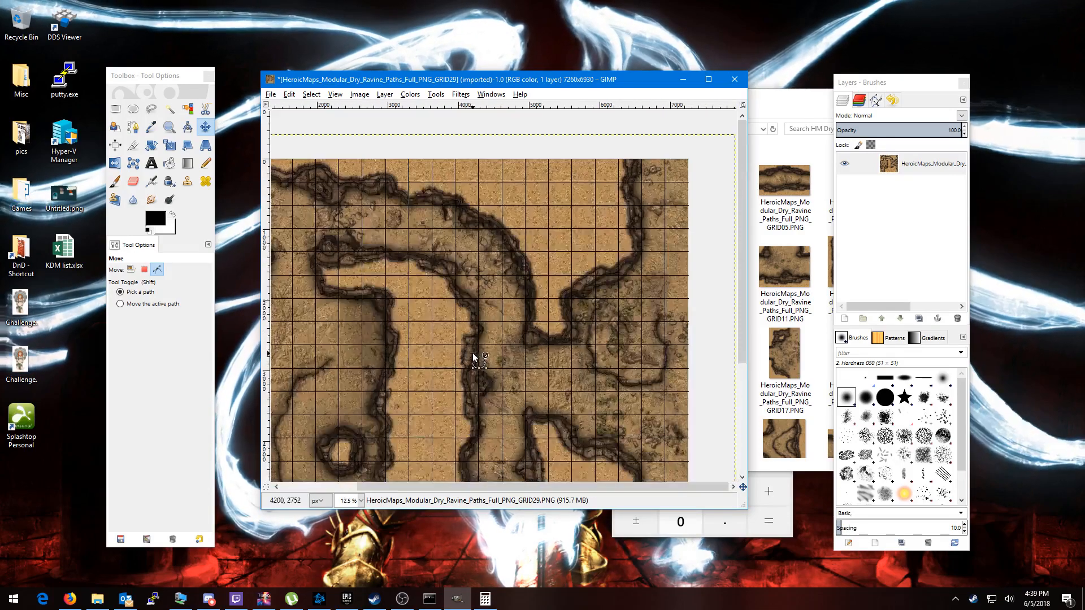
pyautogui.scroll(5, 376, 266)
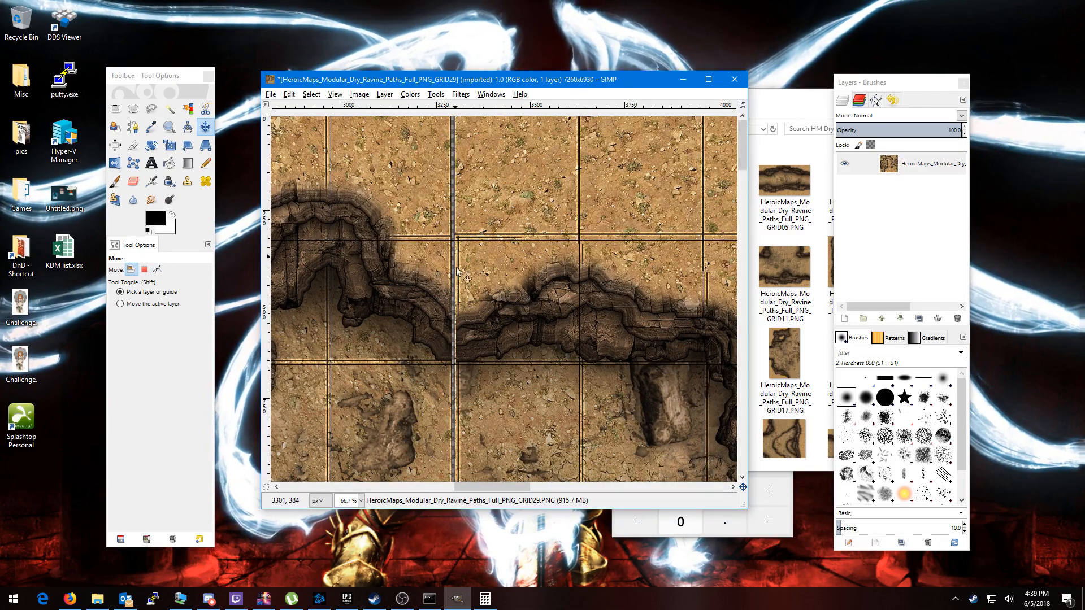
pyautogui.scroll(-2, 553, 314)
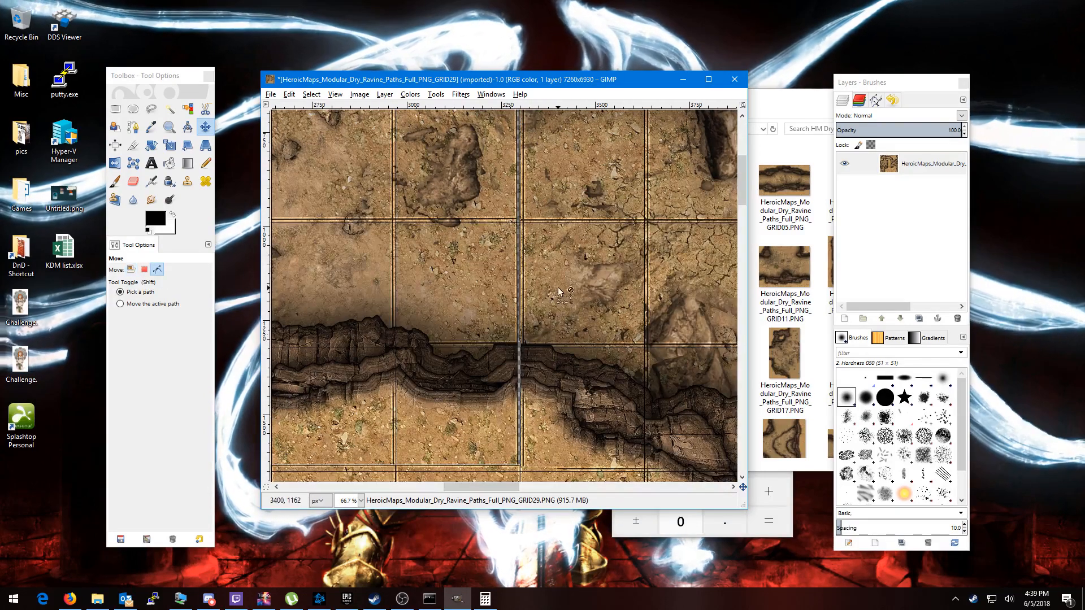
pyautogui.scroll(-4, 553, 314)
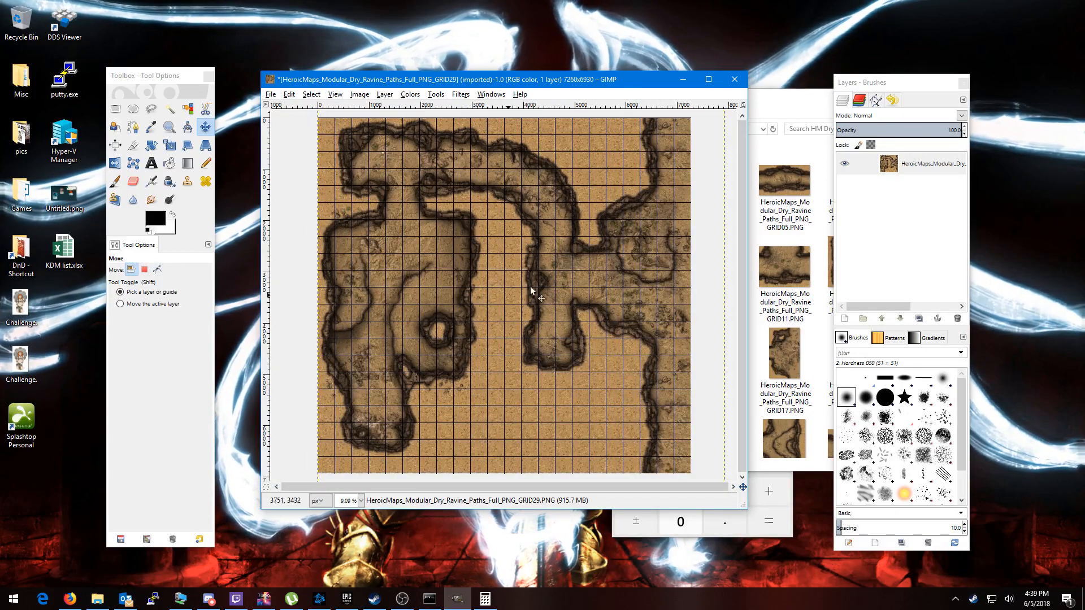
pyautogui.scroll(-1, 493, 305)
# - Create a transparent 7260 by 6930 pixel layer and place it beneath the map layer, keeping the map visible
pyautogui.rightClick(916, 165)
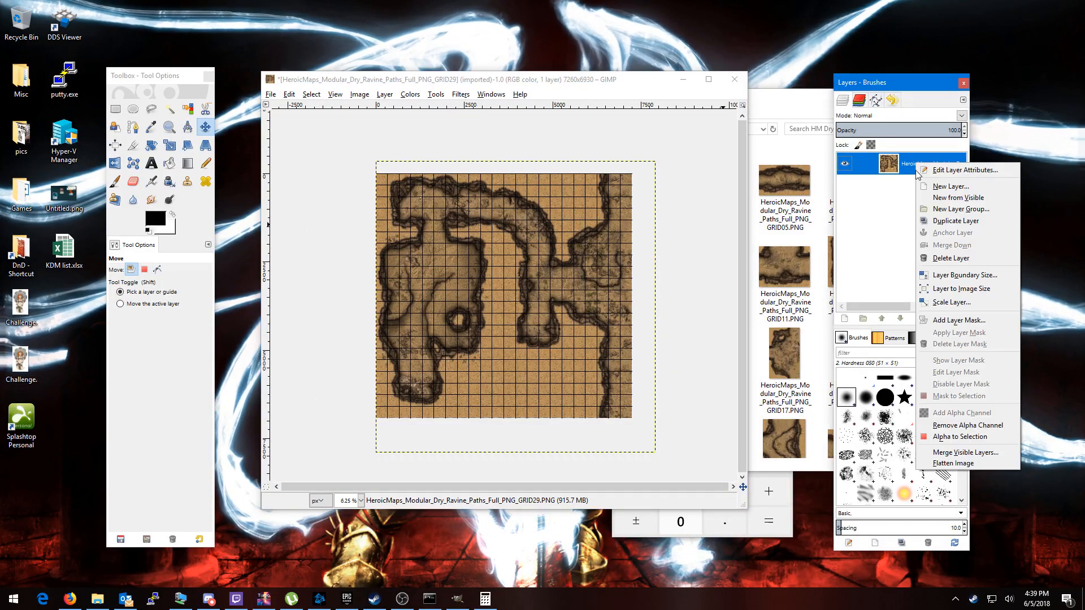
pyautogui.click(954, 189)
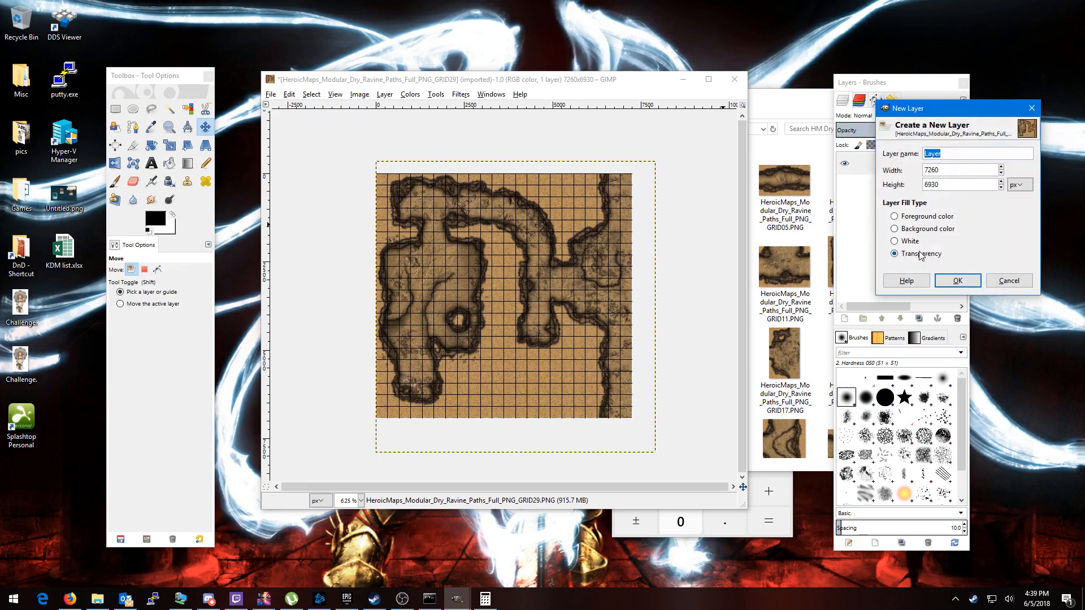
pyautogui.click(957, 281)
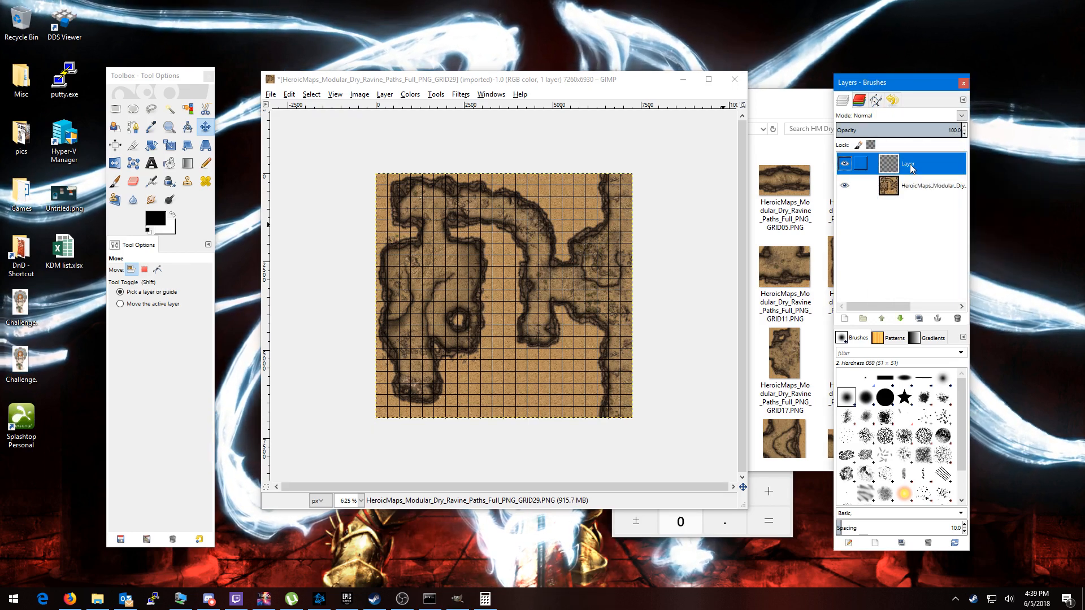
pyautogui.click(844, 186)
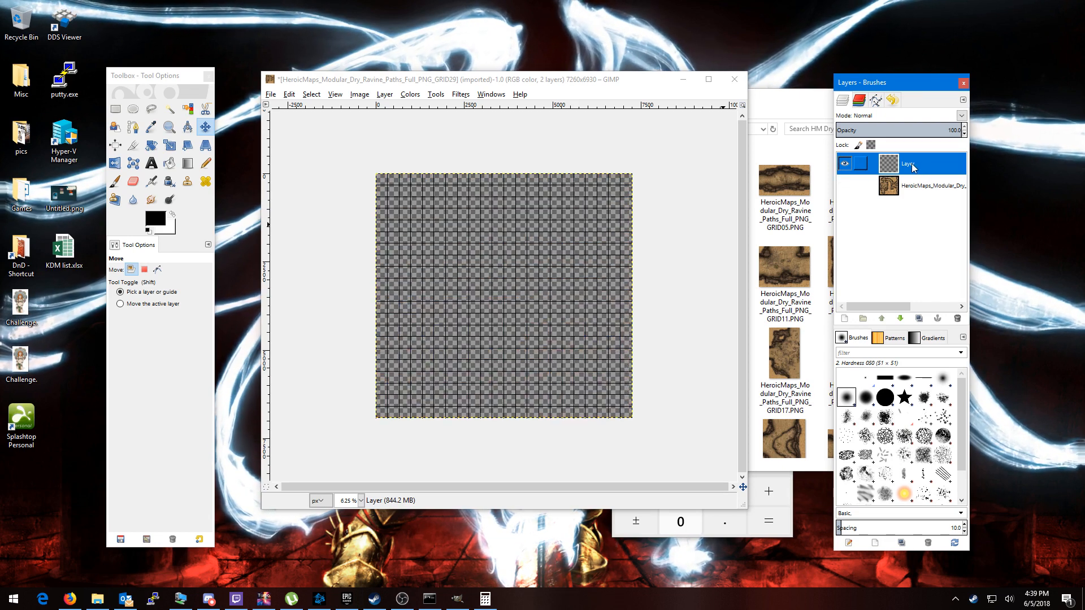
pyautogui.moveTo(917, 169); pyautogui.dragTo(917, 207)
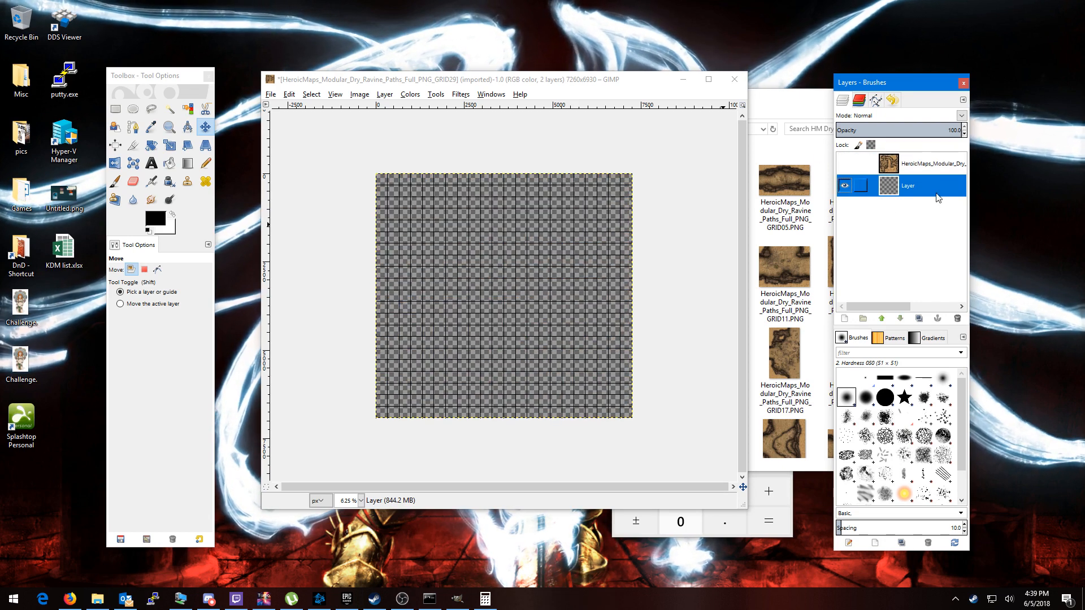
pyautogui.click(844, 164)
# - Sample a sand colour from the map's ground texture as the foreground colour using the Paintbrush's colour picking
pyautogui.click(921, 163)
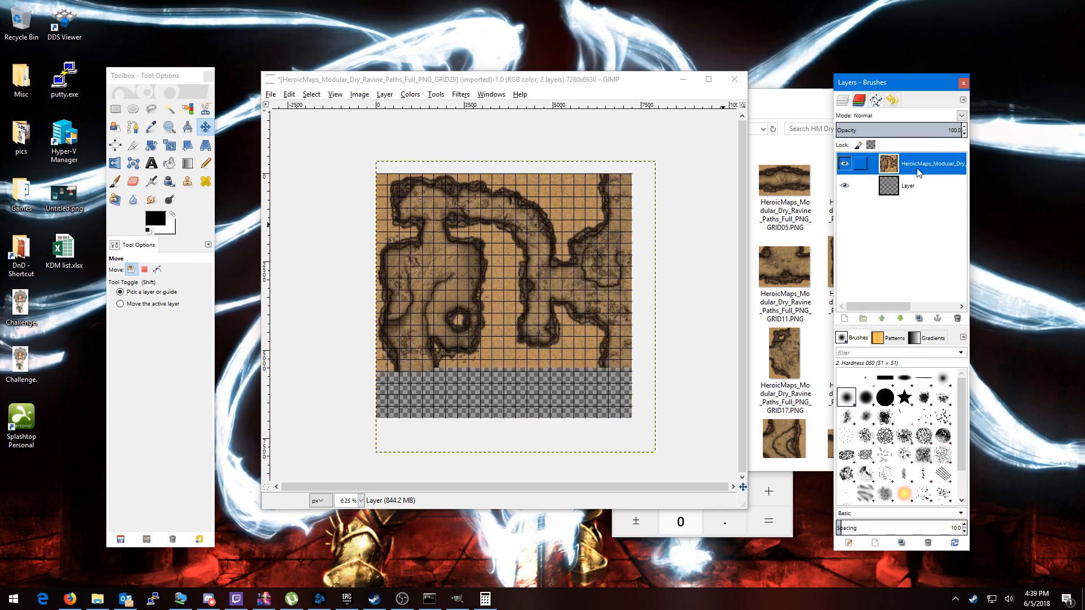
pyautogui.scroll(8, 510, 293)
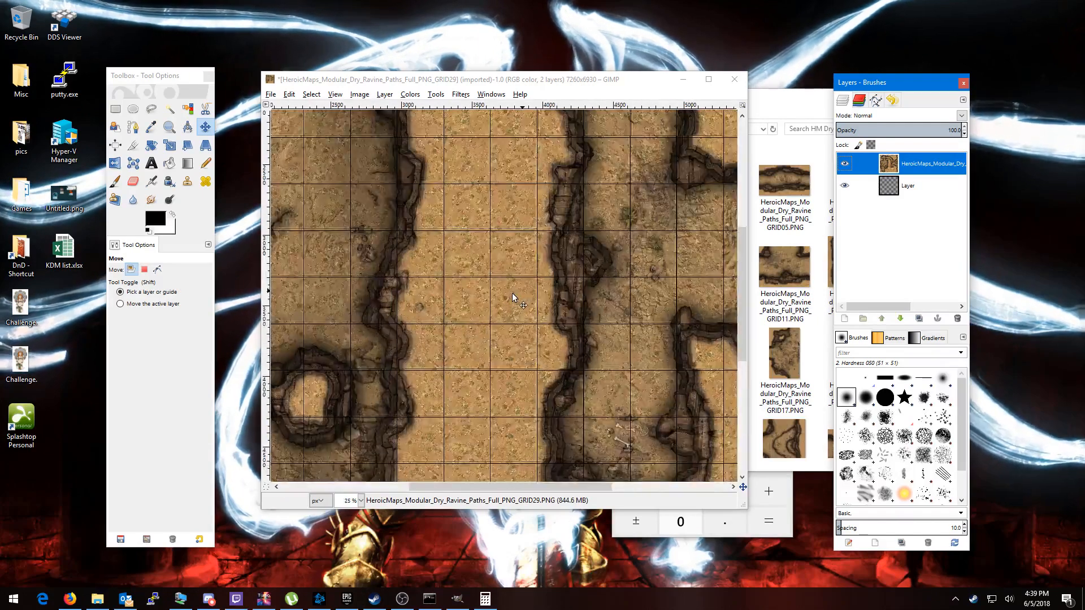
pyautogui.scroll(1, 439, 312)
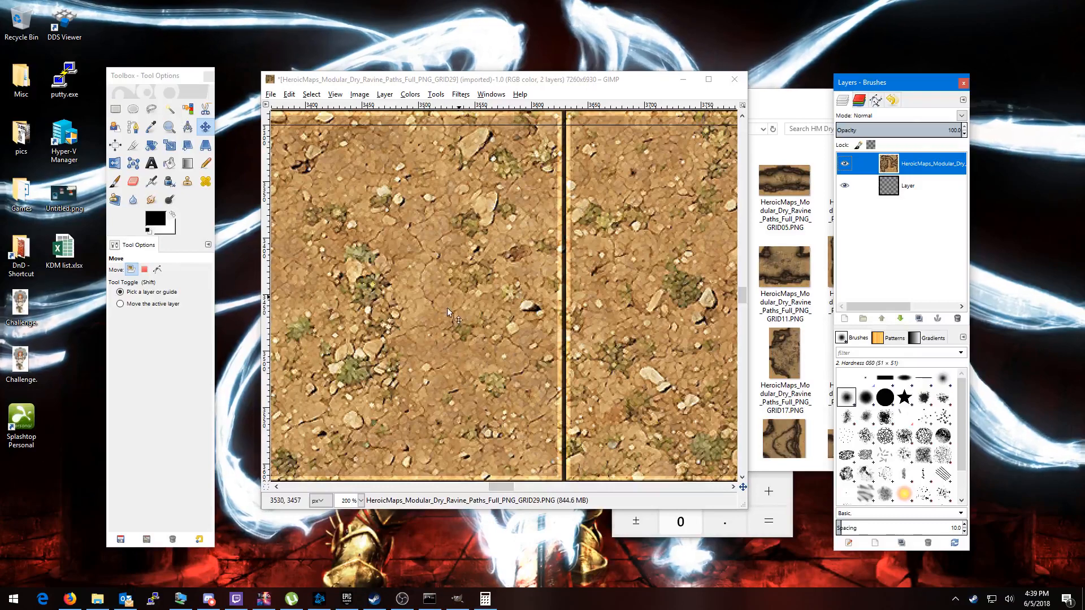
pyautogui.click(151, 181)
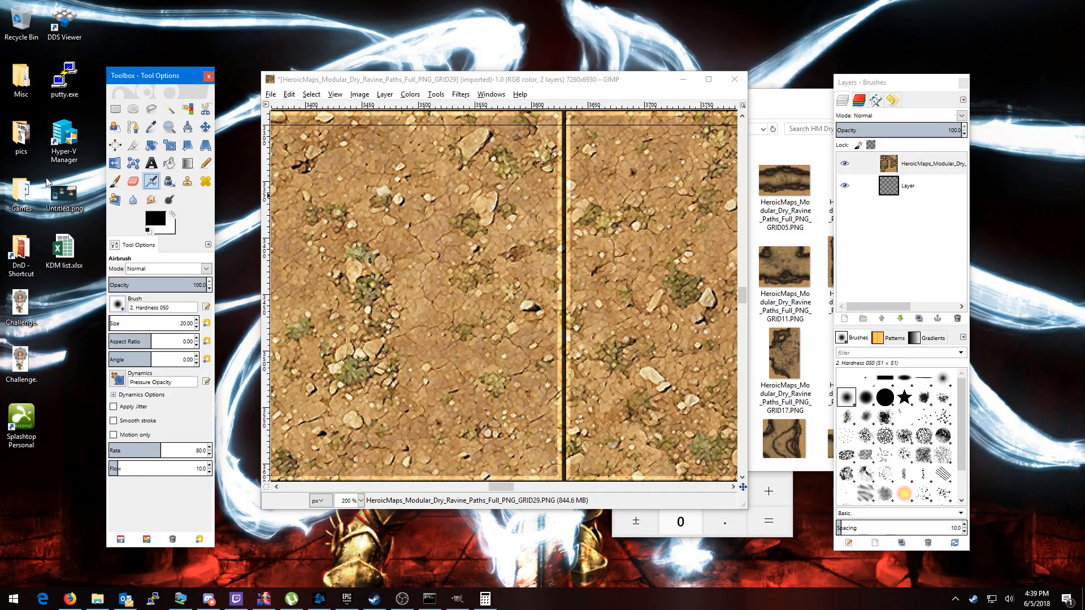
pyautogui.click(170, 165)
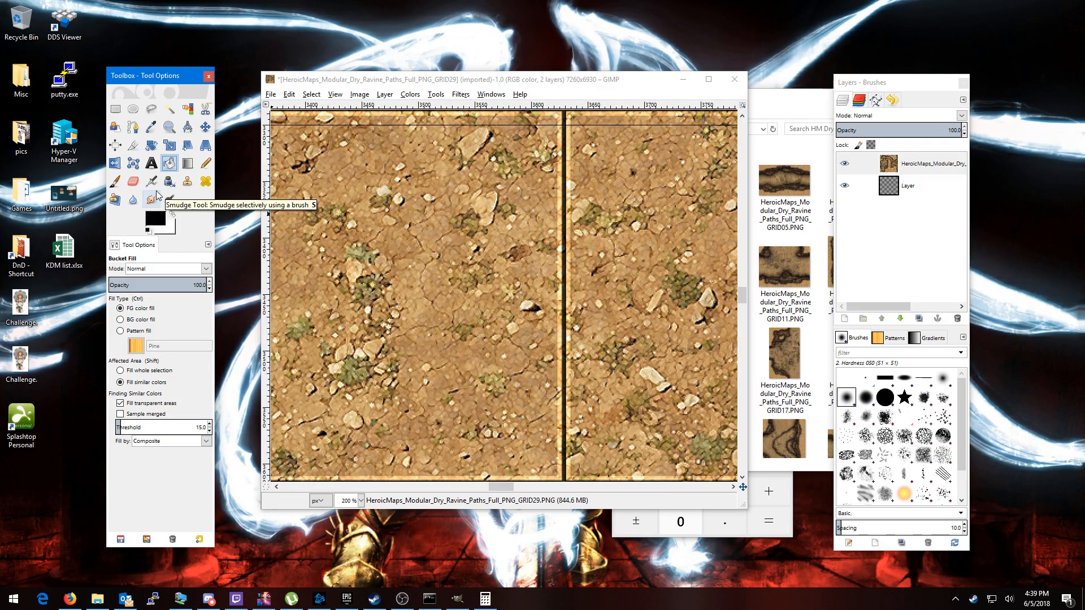
pyautogui.click(115, 181)
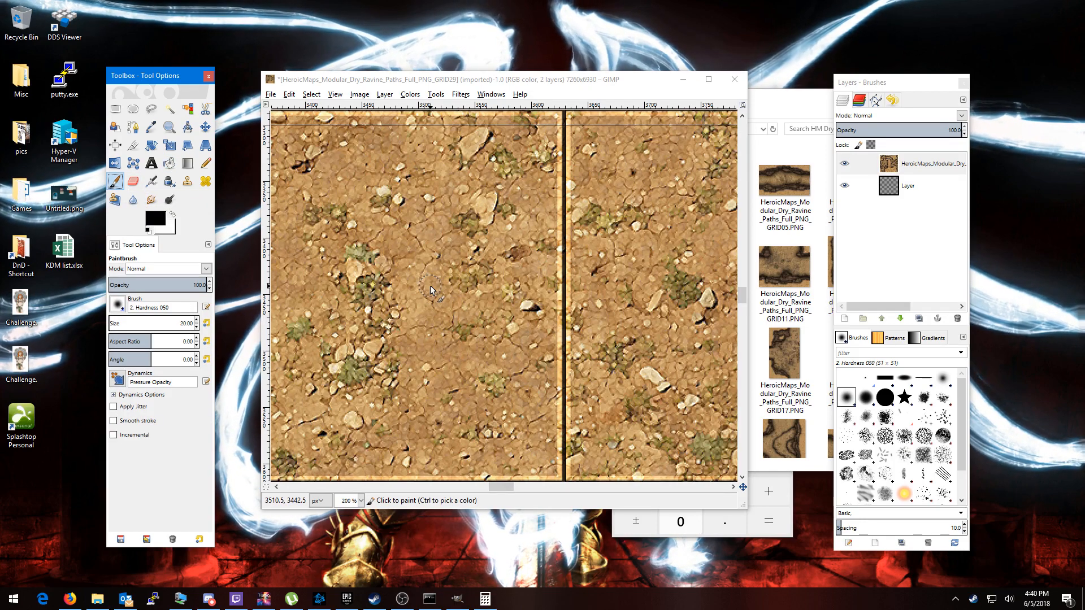
pyautogui.click(549, 80)
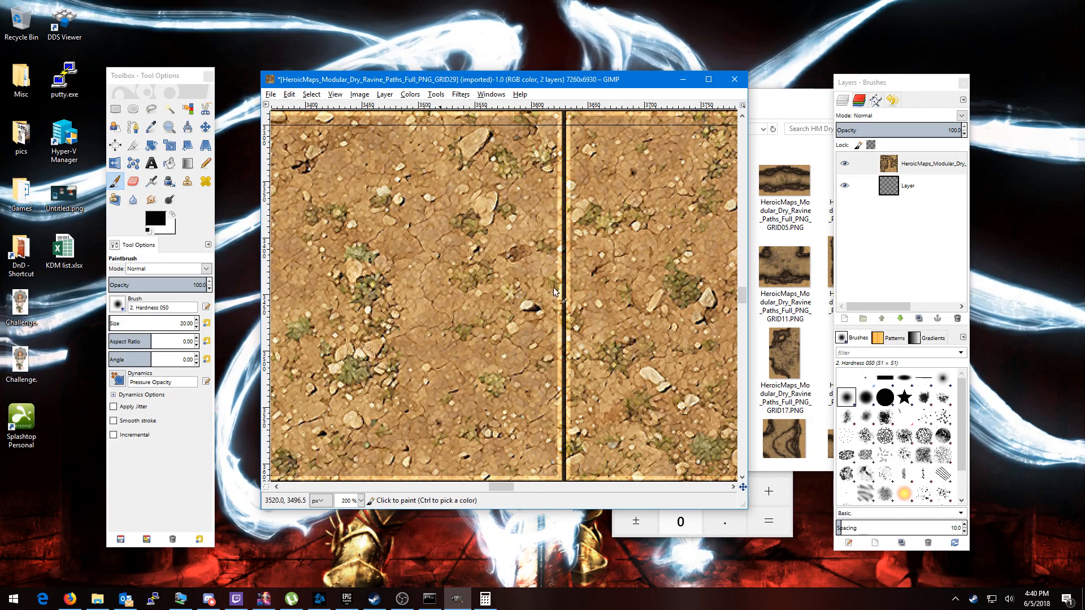
pyautogui.press('ctrl')
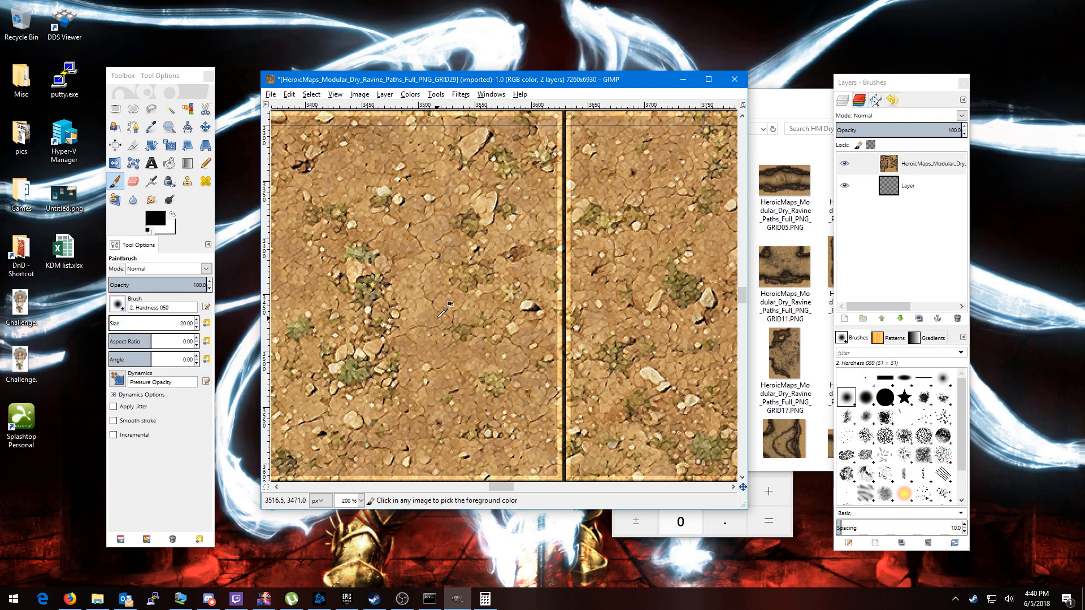
pyautogui.keyDown('ctrl'); pyautogui.click(437, 270); pyautogui.keyUp('ctrl')
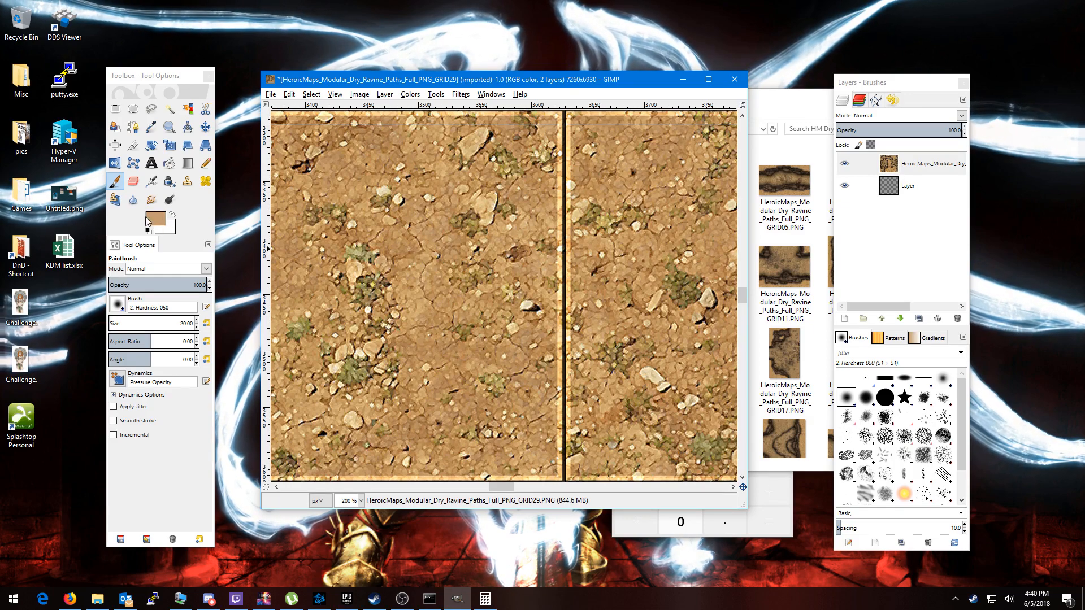
# - Hide the map layer, bucket-fill the transparent layer beneath it with the sampled sand colour, and show the map again
pyautogui.keyDown('ctrl'); pyautogui.scroll(-4, 556, 304); pyautogui.keyUp('ctrl')
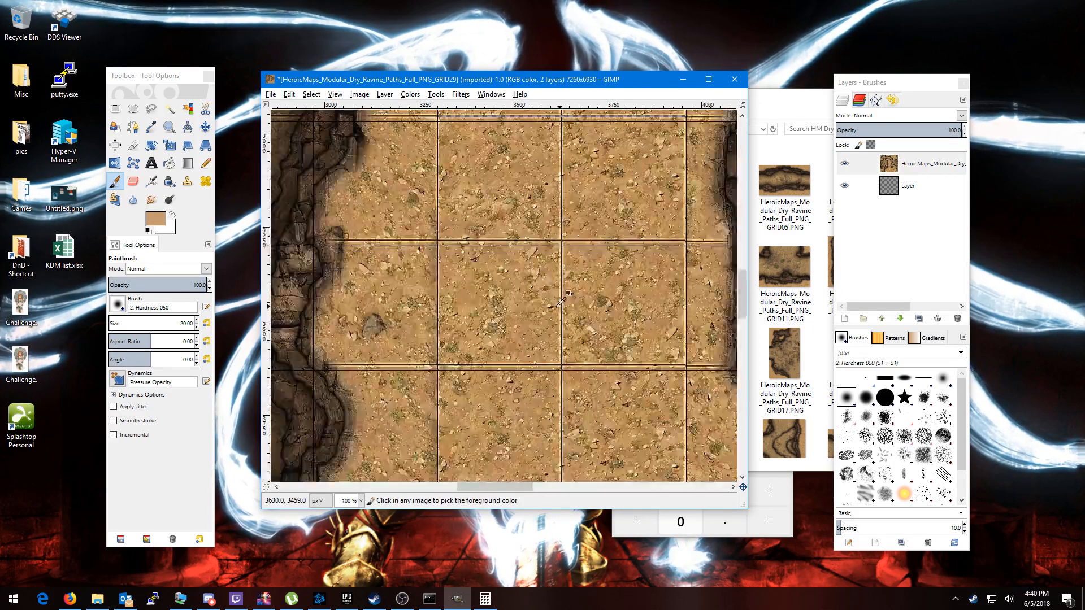
pyautogui.keyDown('ctrl'); pyautogui.scroll(-4, 557, 305); pyautogui.keyUp('ctrl')
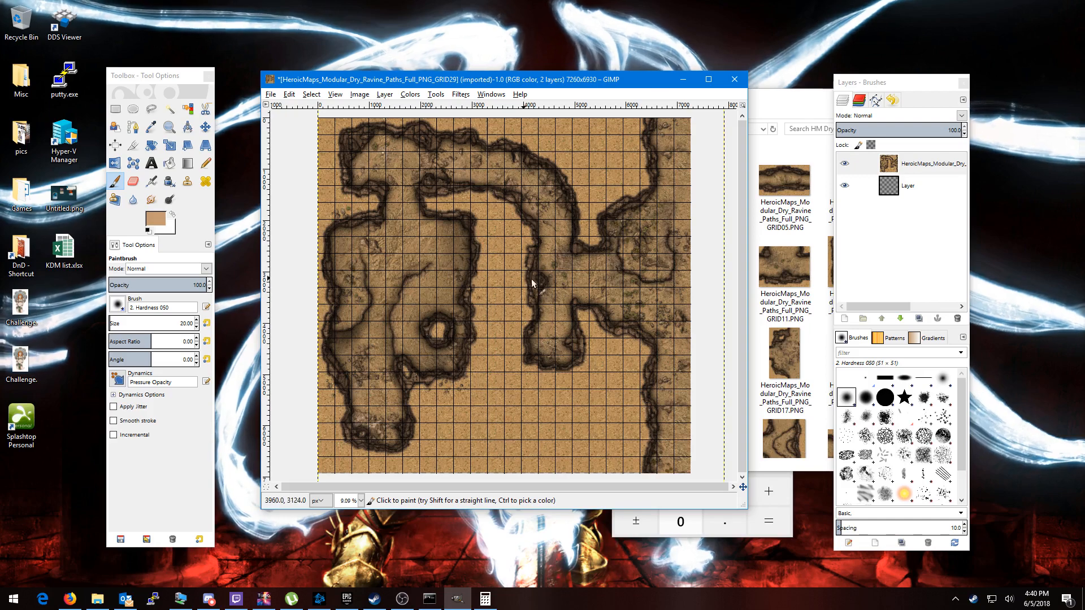
pyautogui.click(845, 164)
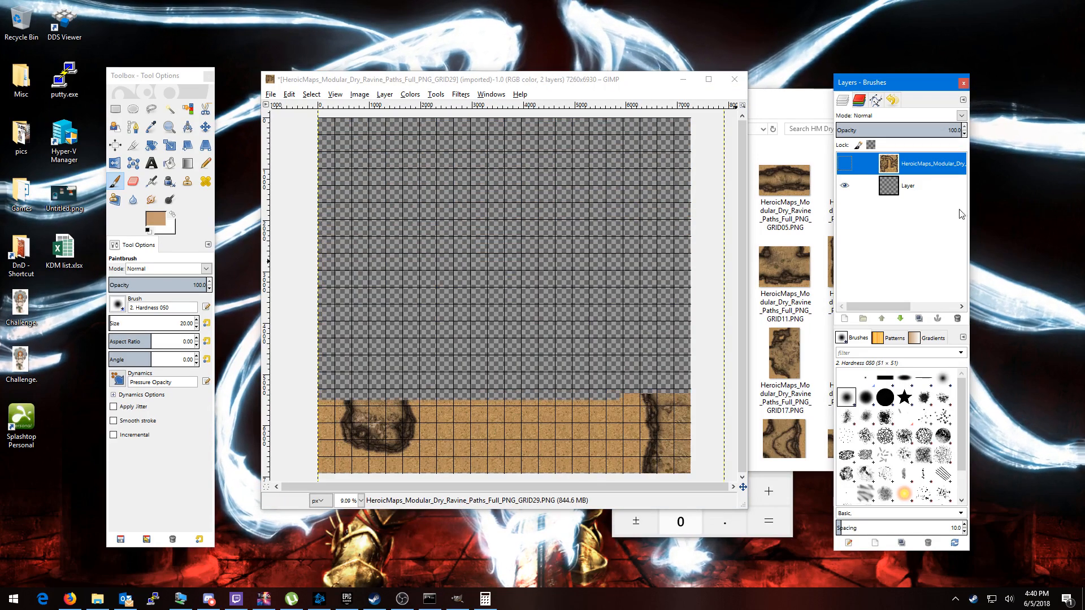
pyautogui.click(925, 187)
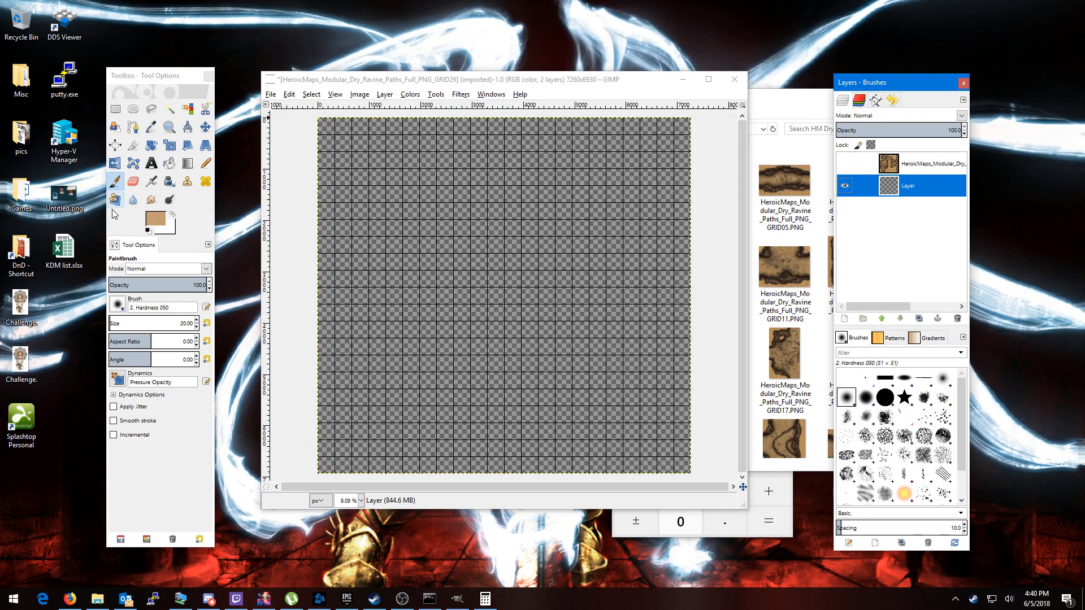
pyautogui.click(167, 164)
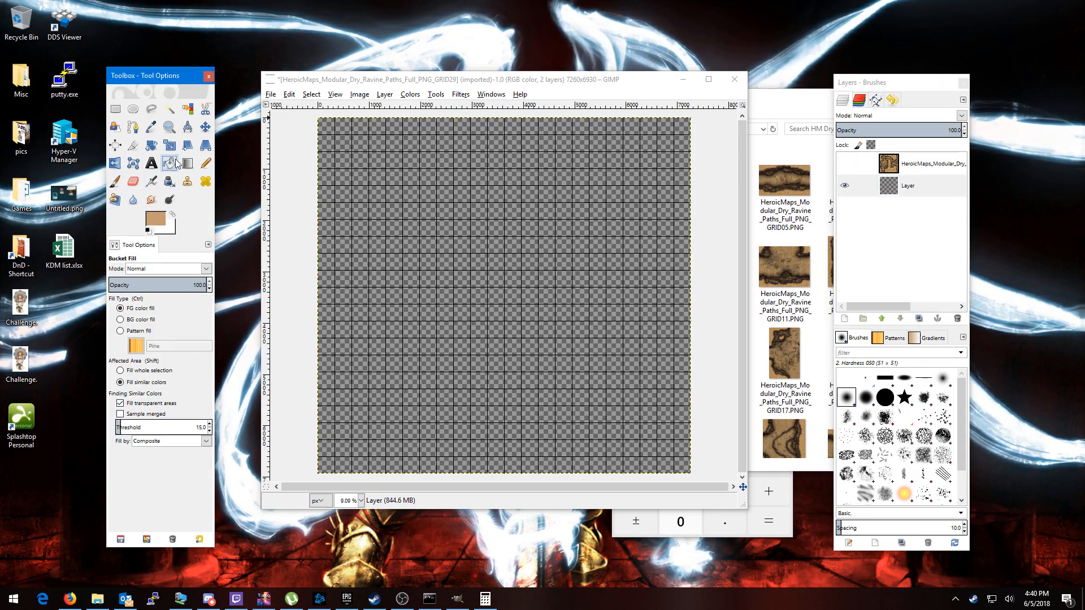
pyautogui.click(533, 225)
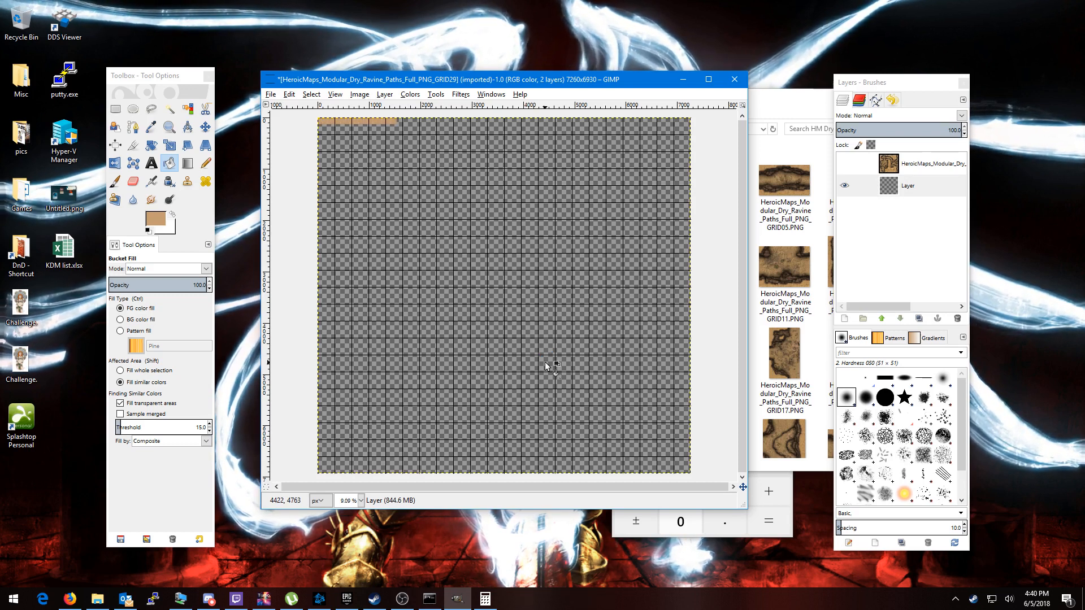
pyautogui.click(851, 163)
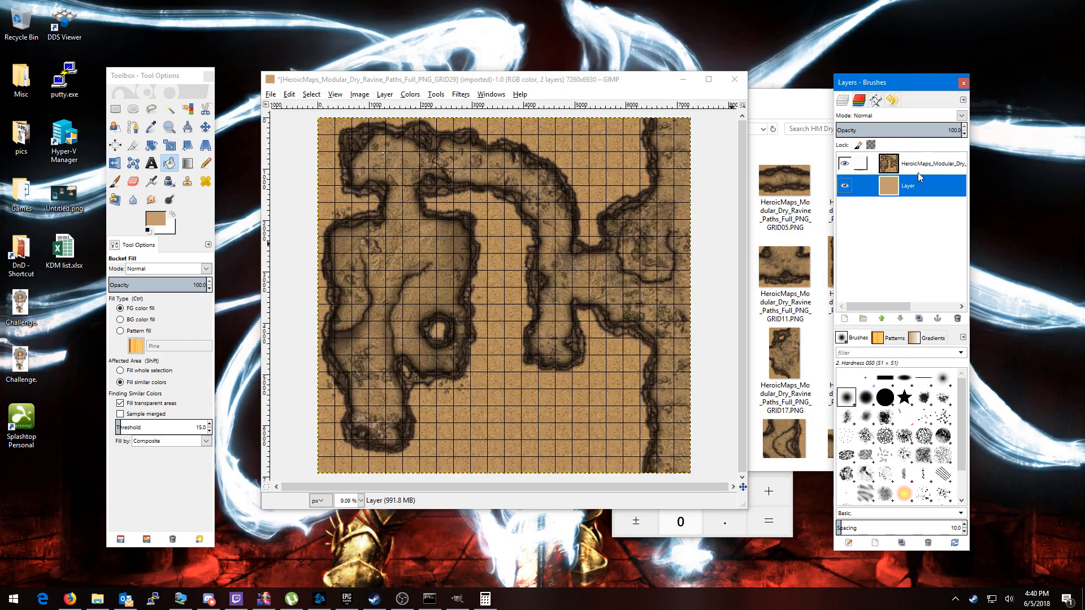
# - Examine how the sand-coloured background fills the gaps along the tile seams and ravine walls in the map's upper half
pyautogui.scroll(7, 460, 136)
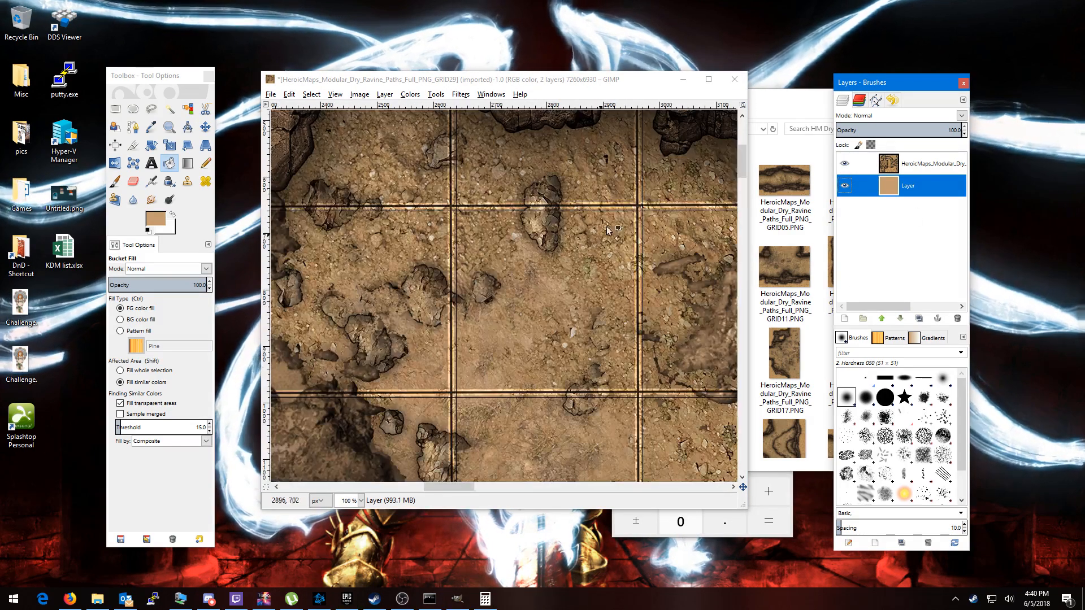
pyautogui.moveTo(334, 284); pyautogui.dragTo(274, 330)
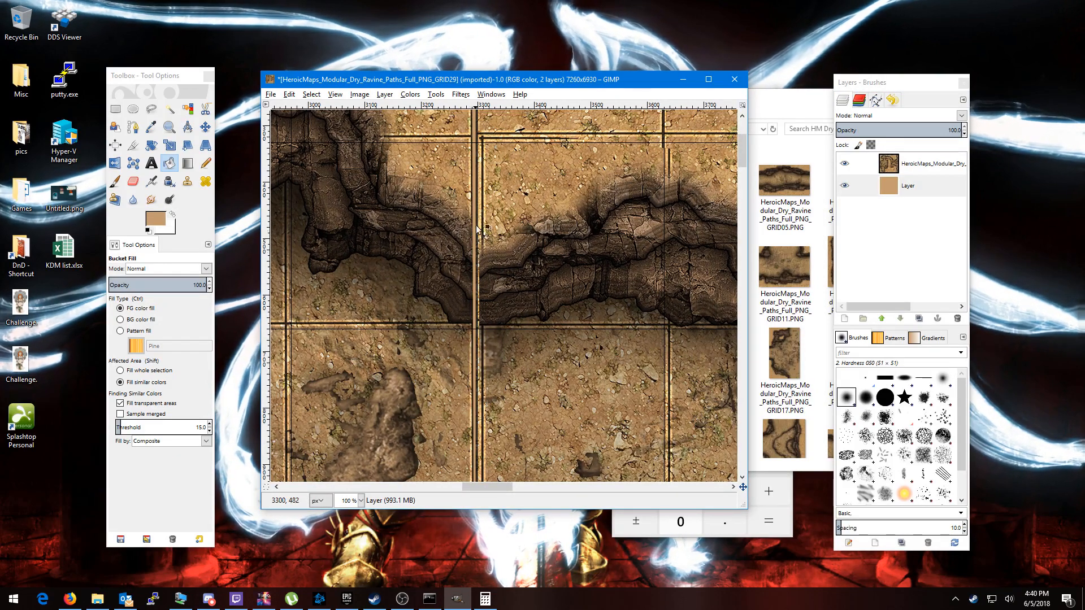
pyautogui.scroll(-5, 497, 243)
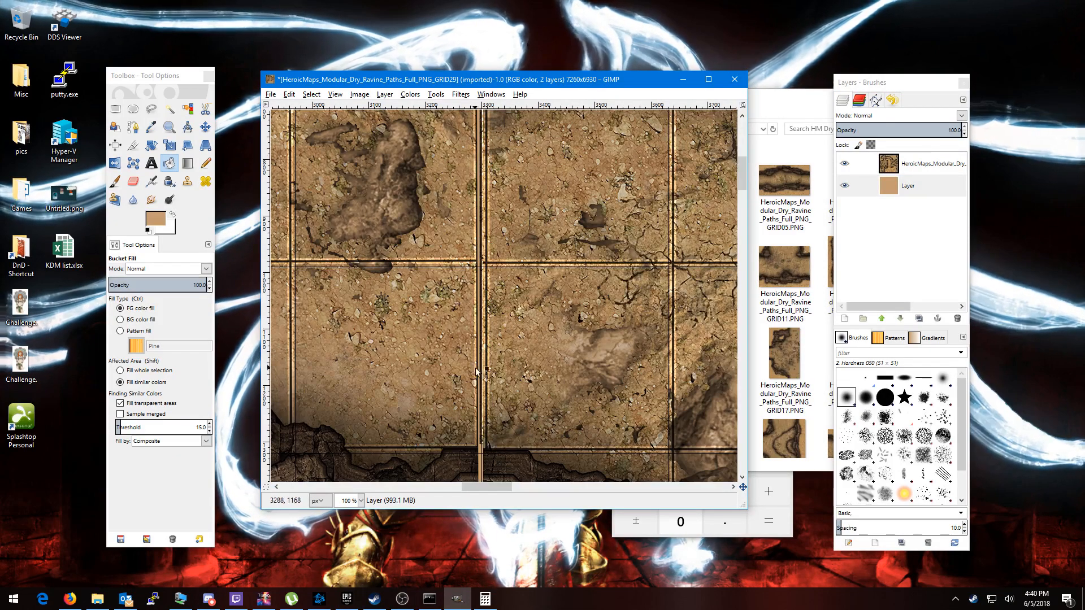
pyautogui.moveTo(523, 406); pyautogui.dragTo(587, 173)
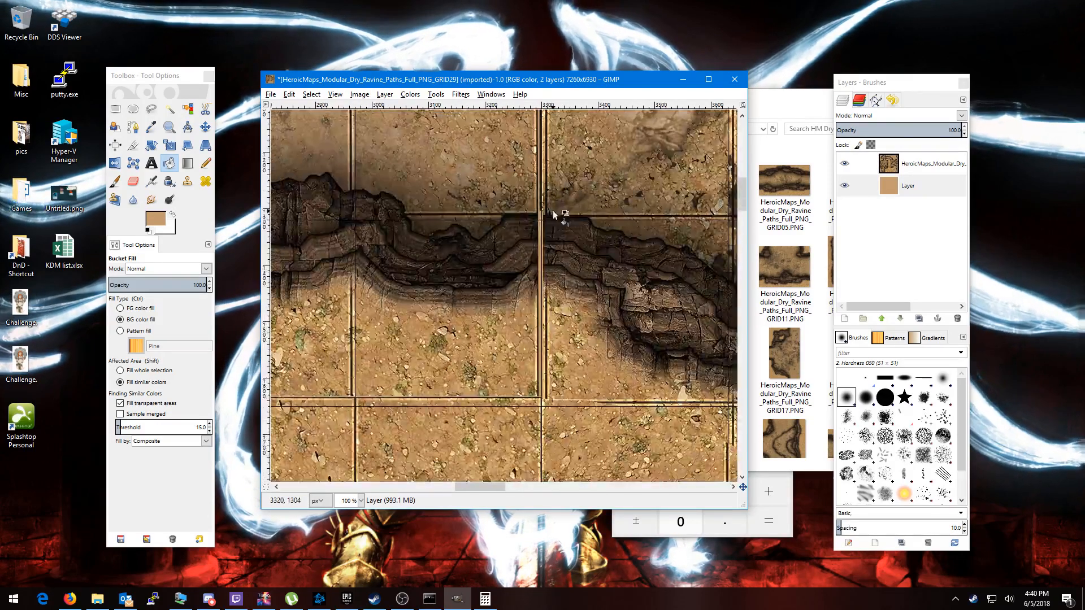
pyautogui.scroll(-2, 553, 221)
pyautogui.scroll(3, 560, 253)
pyautogui.scroll(2, 510, 304)
pyautogui.scroll(-2, 515, 305)
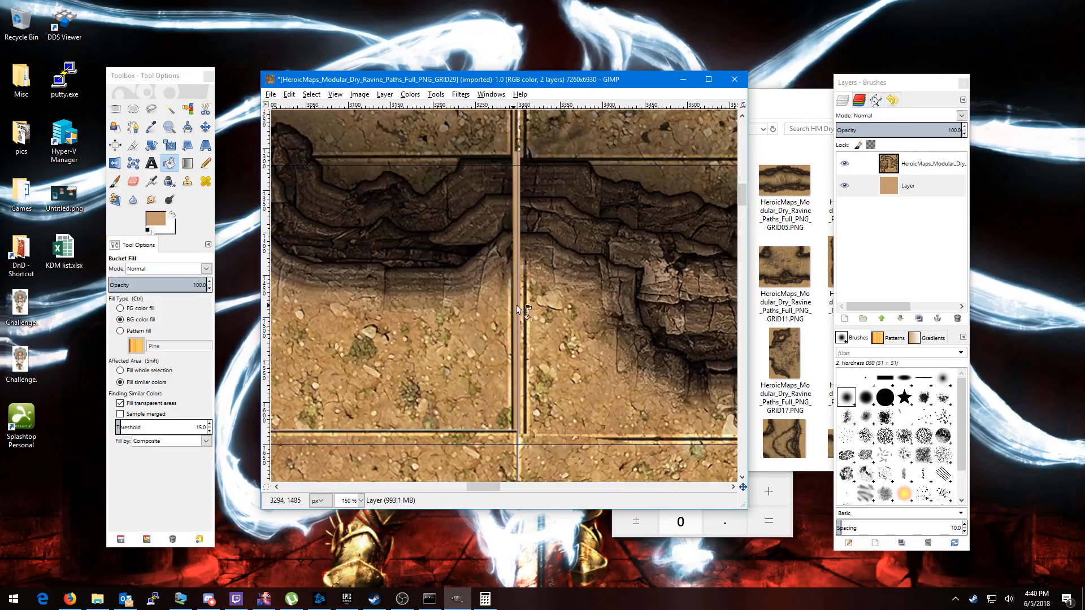
pyautogui.scroll(-4, 518, 308)
pyautogui.scroll(-3, 519, 308)
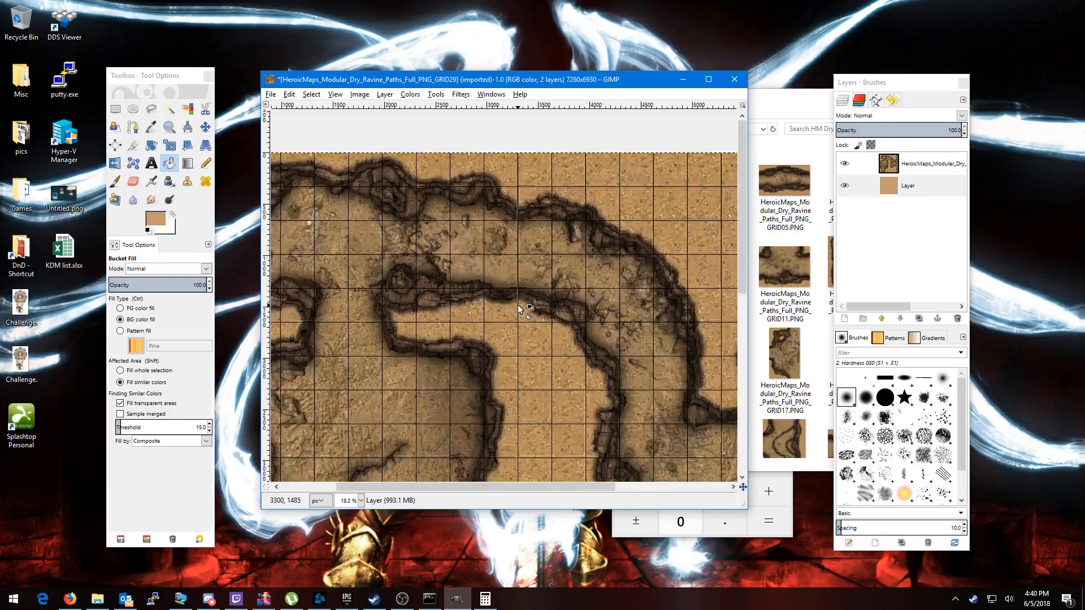
pyautogui.scroll(-1, 520, 279)
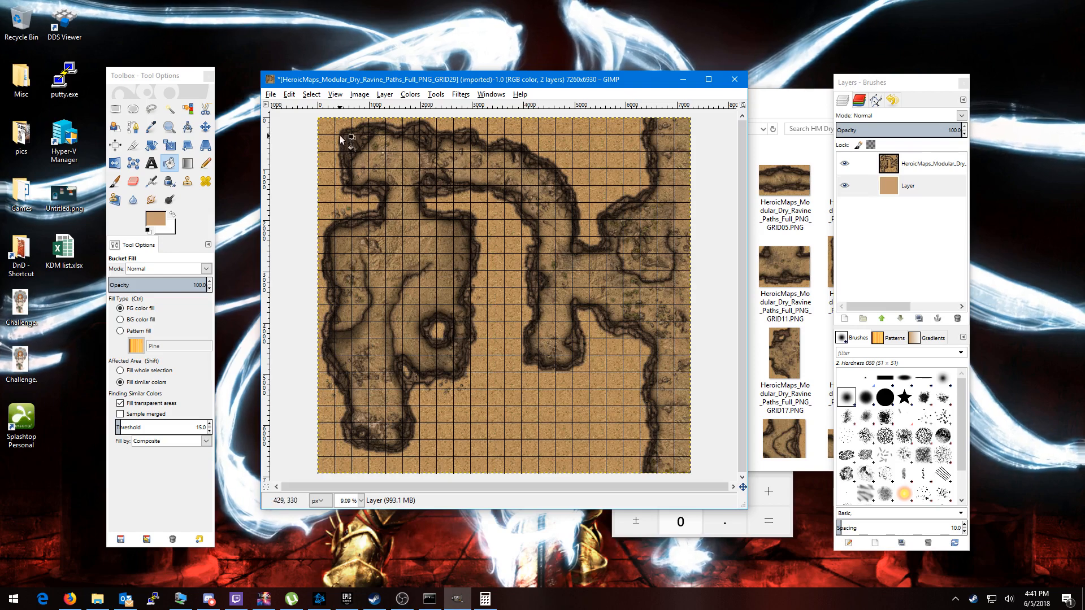
# - Merge the map layer down onto the sand-coloured background layer
pyautogui.rightClick(926, 167)
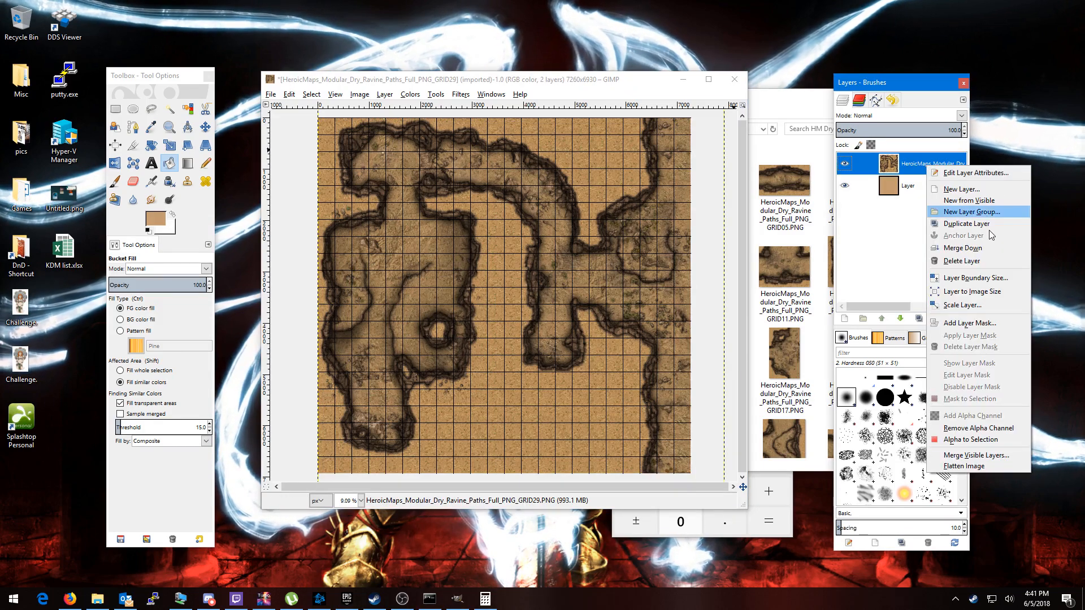
pyautogui.click(984, 247)
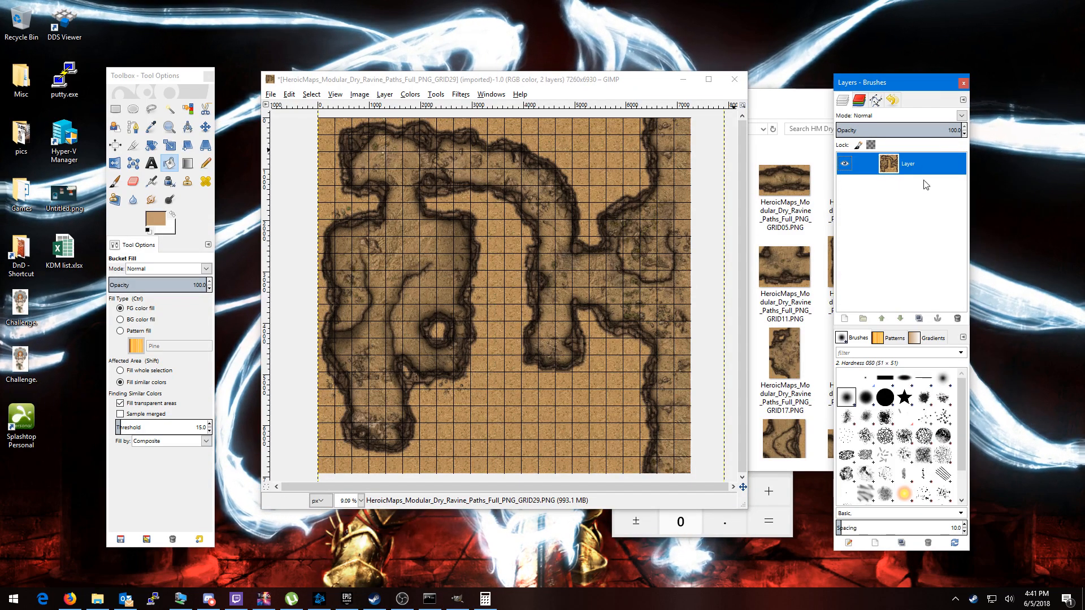
# - Export the merged map to the Desktop as "map sample.PNG" with compression level 9
pyautogui.click(271, 94)
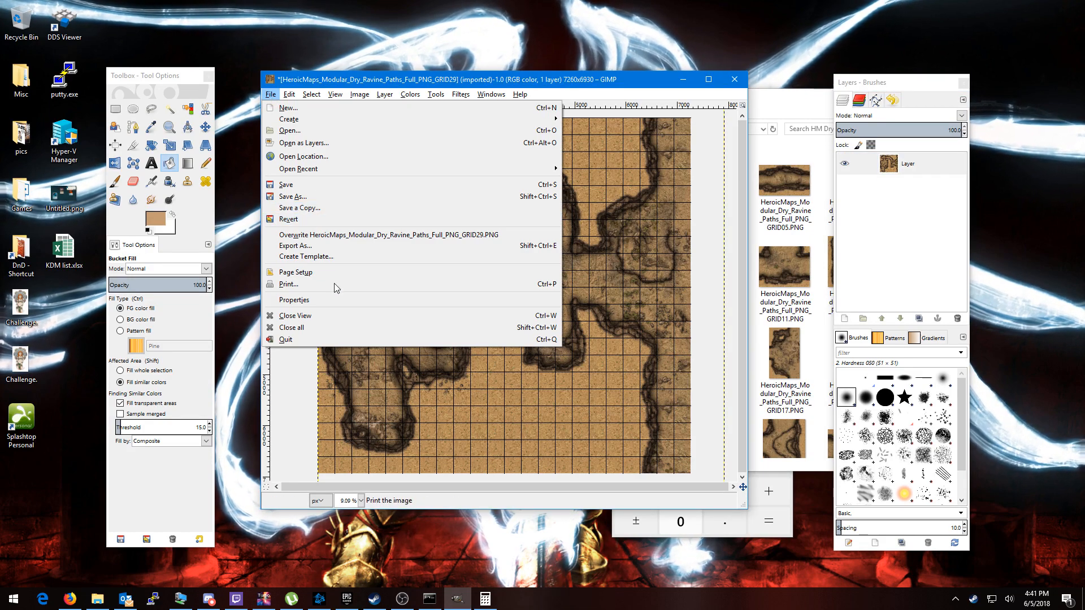
pyautogui.click(294, 245)
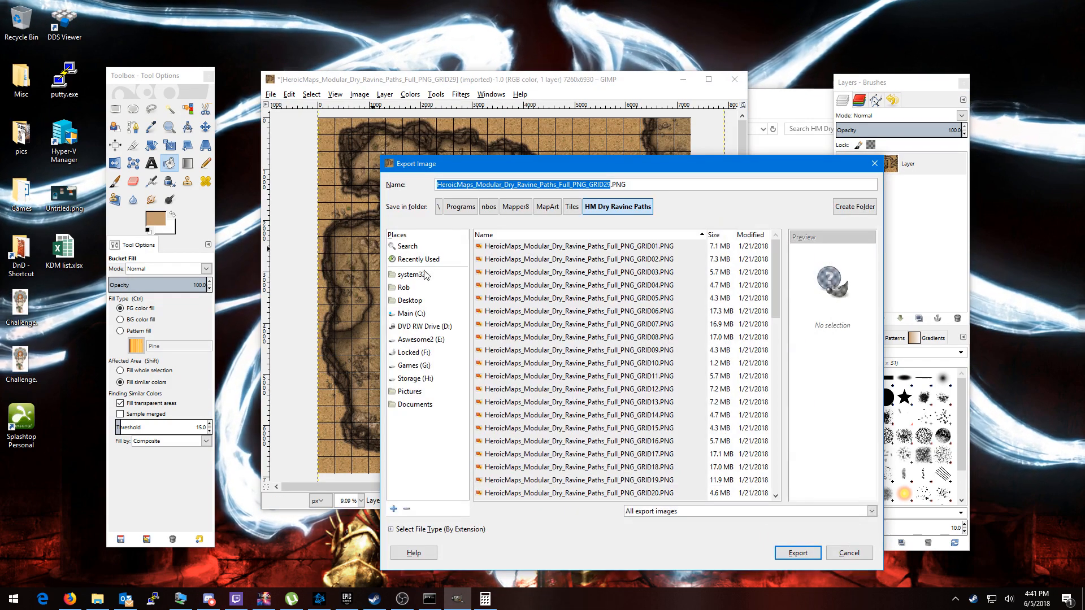
pyautogui.click(424, 301)
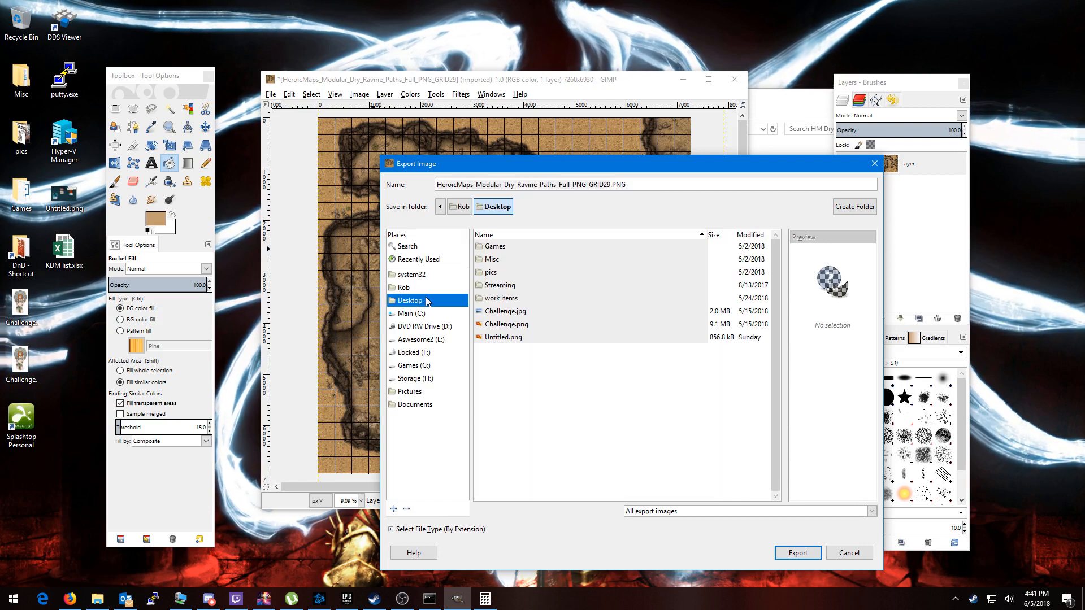
pyautogui.click(612, 187)
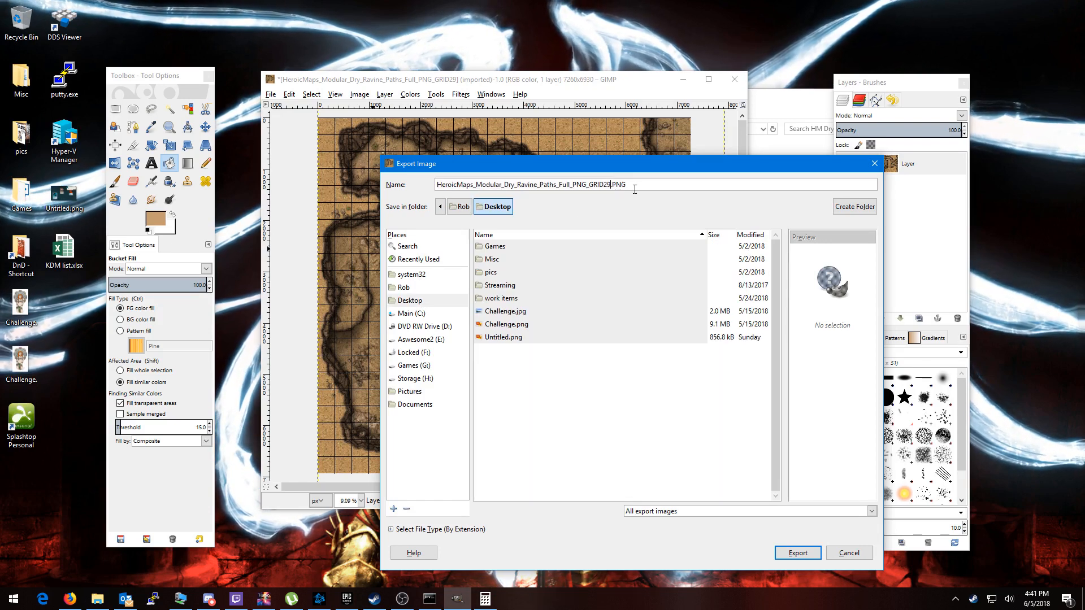
pyautogui.press('BackSpace')
pyautogui.press('BackSpace')
pyautogui.press('BackSpace')
pyautogui.press('BackSpace')
pyautogui.press('BackSpace')
pyautogui.press('BackSpace')
pyautogui.press('BackSpace')
pyautogui.press('BackSpace')
pyautogui.press('BackSpace')
pyautogui.press('BackSpace')
pyautogui.press('BackSpace')
pyautogui.press('BackSpace')
pyautogui.press('BackSpace')
pyautogui.press('BackSpace')
pyautogui.press('BackSpace')
pyautogui.press('BackSpace')
pyautogui.press('BackSpace')
pyautogui.press('BackSpace')
pyautogui.press('BackSpace')
pyautogui.press('BackSpace')
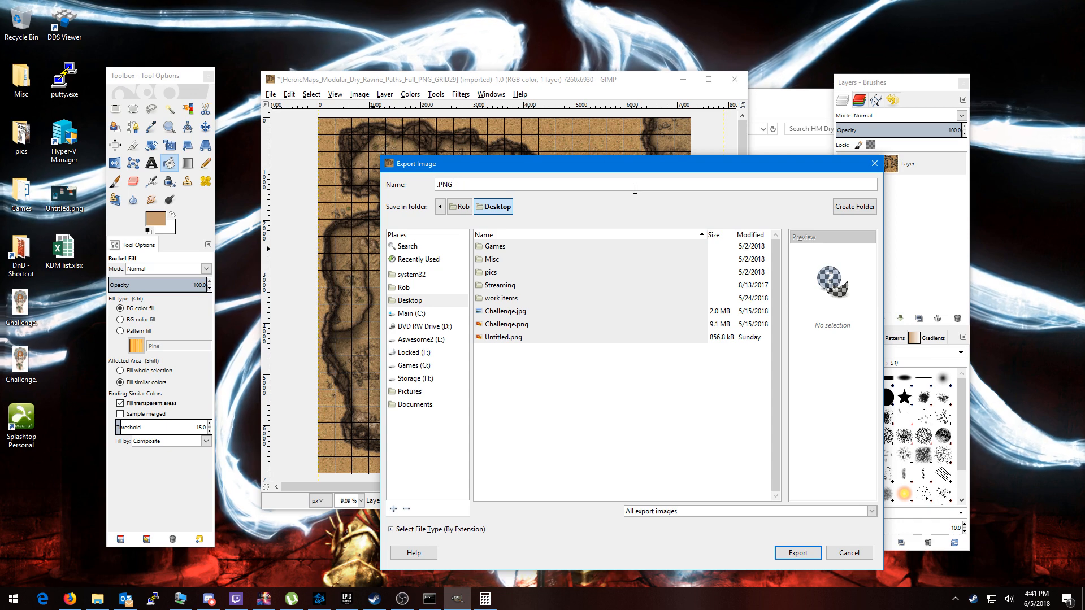
pyautogui.write('map s')
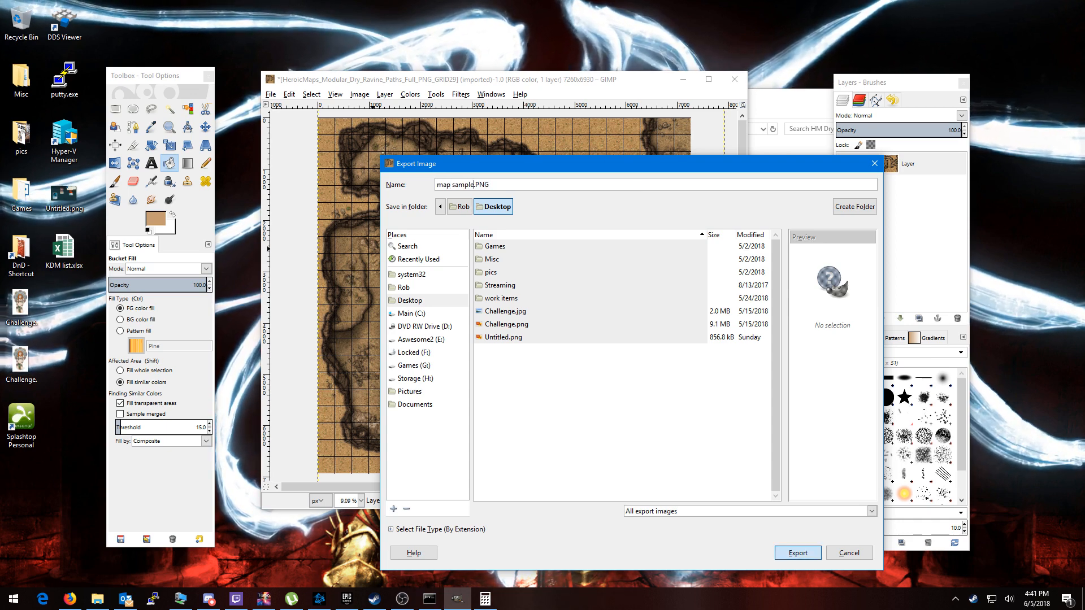
pyautogui.write('ample')
pyautogui.press('Return')
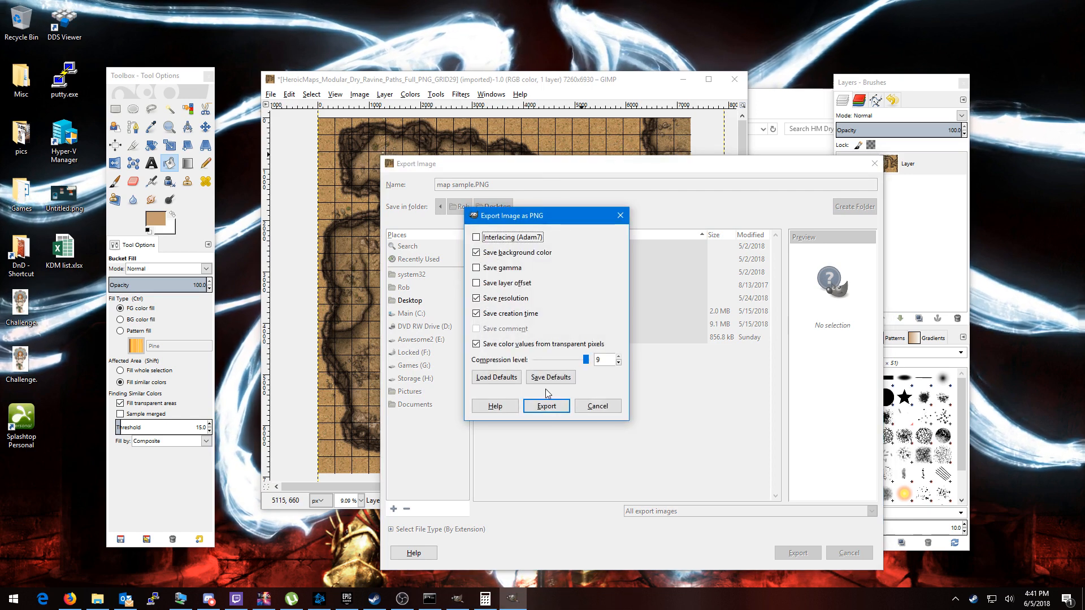
pyautogui.click(545, 407)
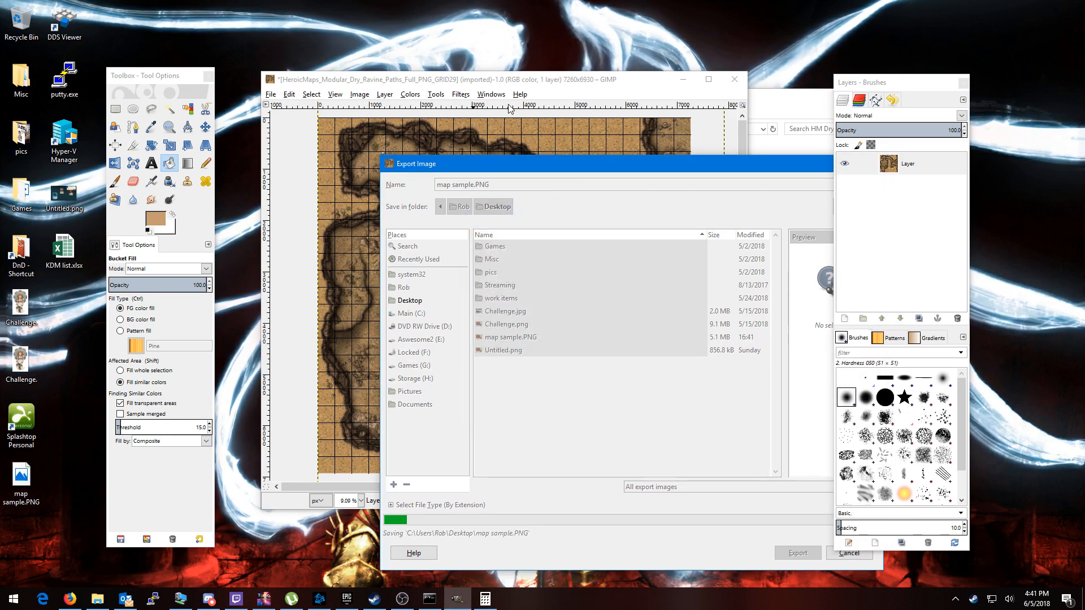
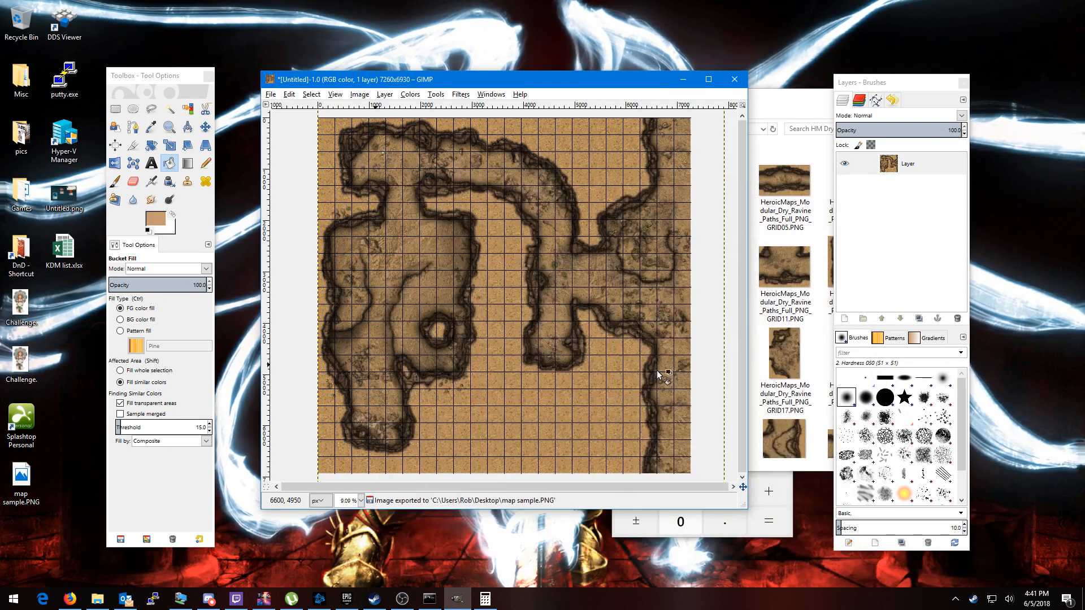
# - Open the exported map sample.PNG in Photos and examine the ravine walls and grid around the map's centre
pyautogui.click(22, 482)
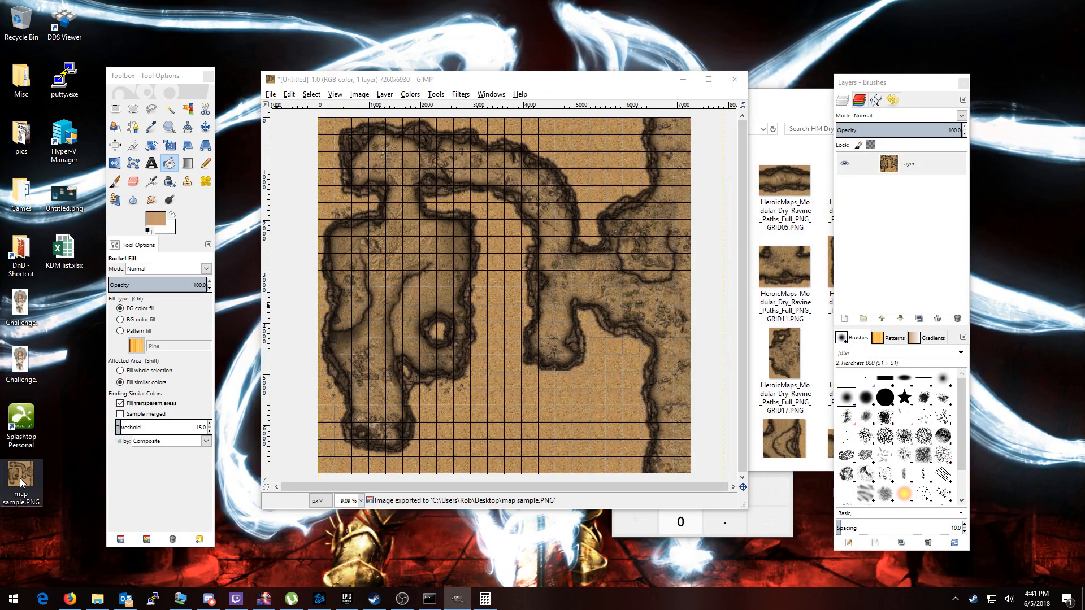
pyautogui.doubleClick(24, 480)
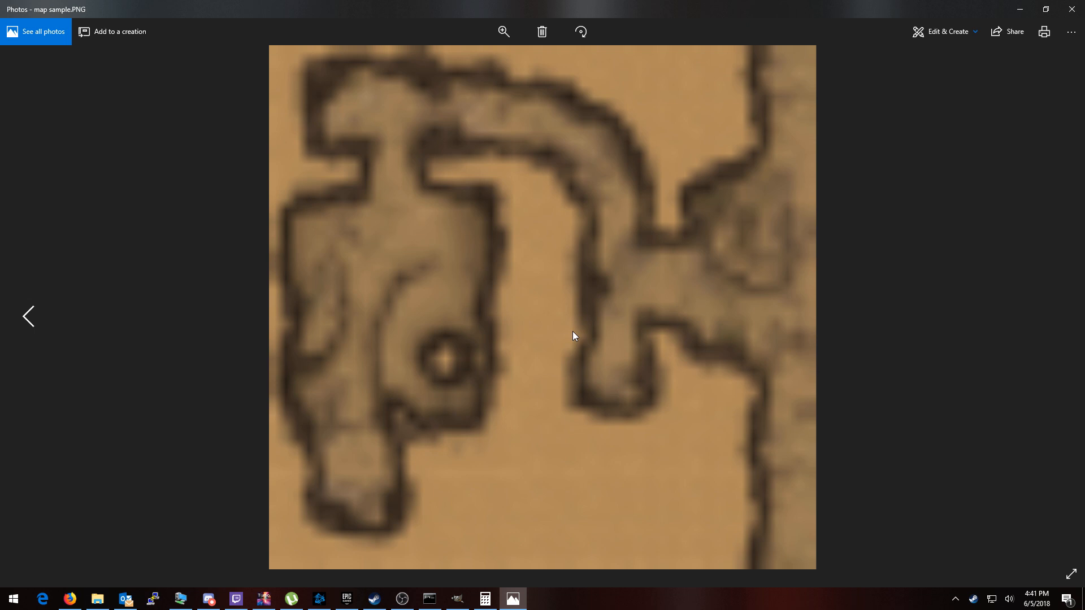
pyautogui.scroll(2, 573, 334)
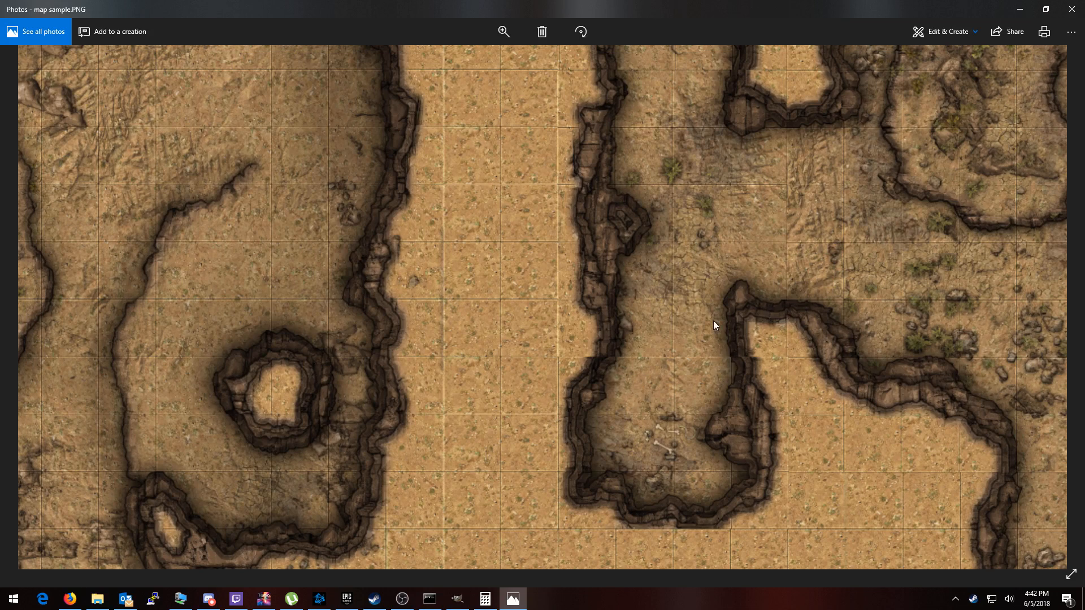
pyautogui.scroll(1, 513, 327)
pyautogui.scroll(-1, 516, 326)
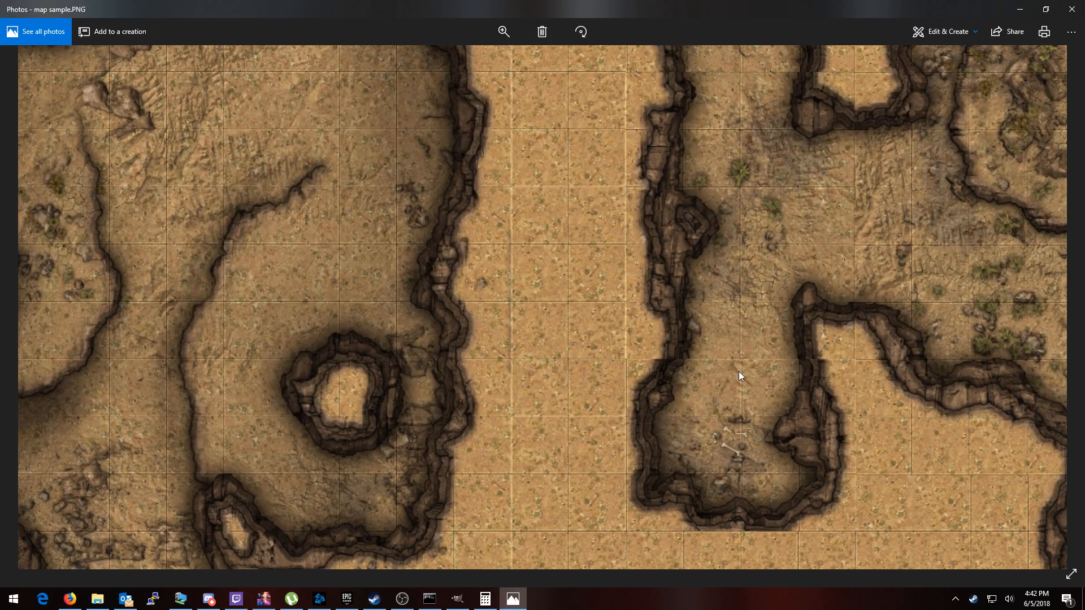
pyautogui.scroll(5, 509, 359)
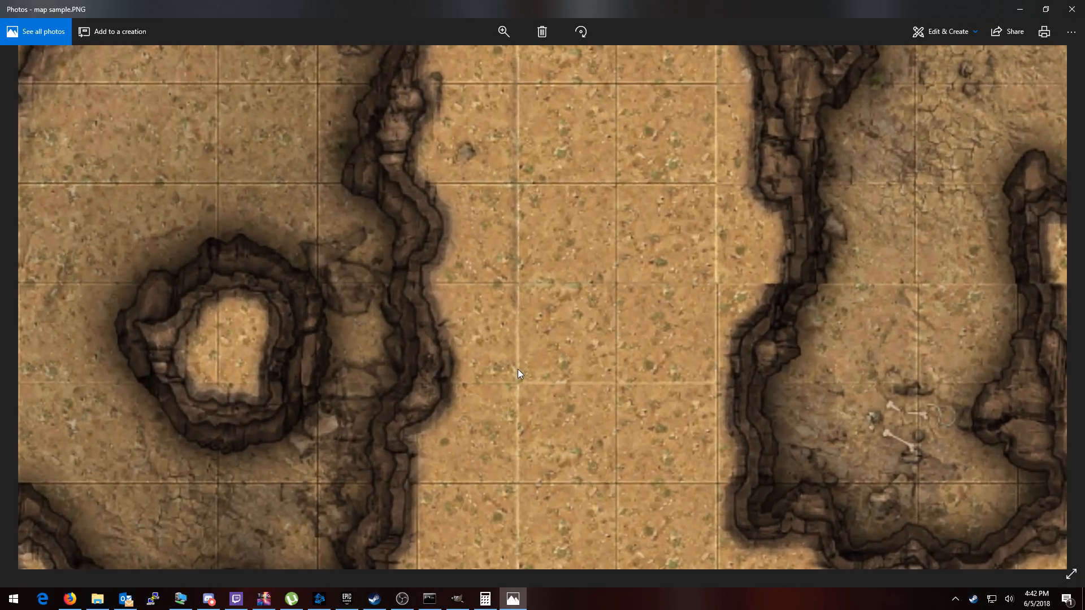
pyautogui.scroll(-6, 517, 371)
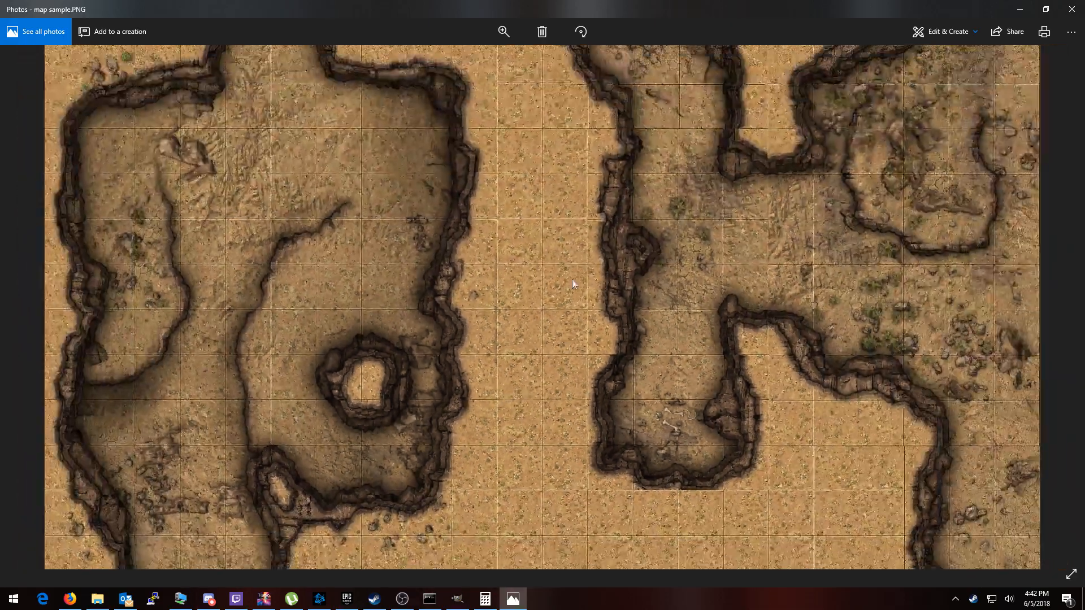
# - Inspect the tile seams and grid lines across the lower, left and upper parts of the exported map
pyautogui.moveTo(572, 279); pyautogui.dragTo(565, 492)
pyautogui.moveTo(592, 351); pyautogui.dragTo(551, 136)
pyautogui.moveTo(356, 430); pyautogui.dragTo(640, 392)
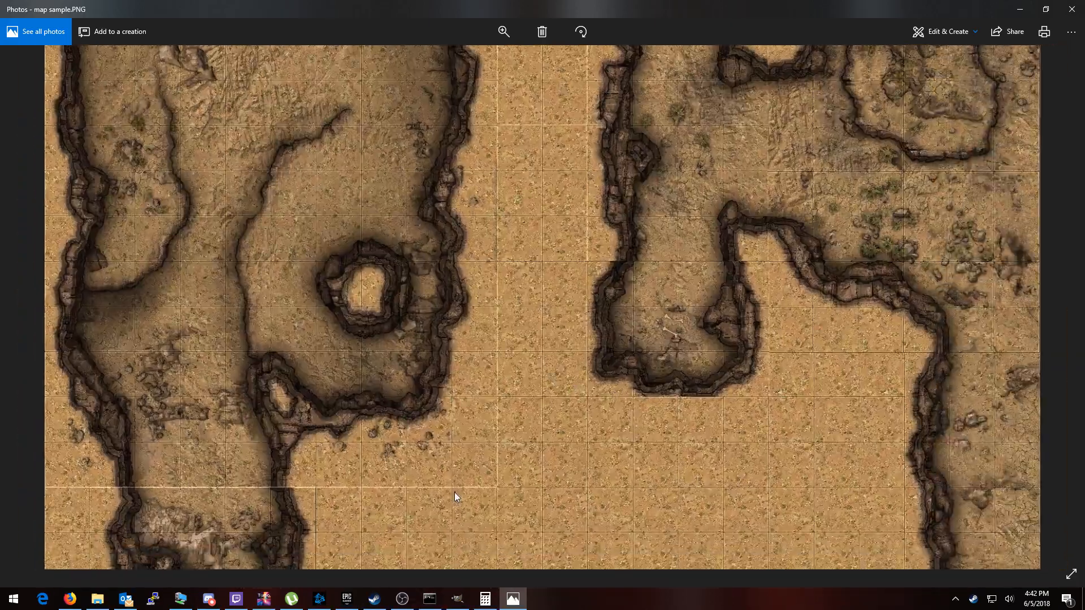
pyautogui.scroll(2, 463, 489)
pyautogui.scroll(2, 463, 490)
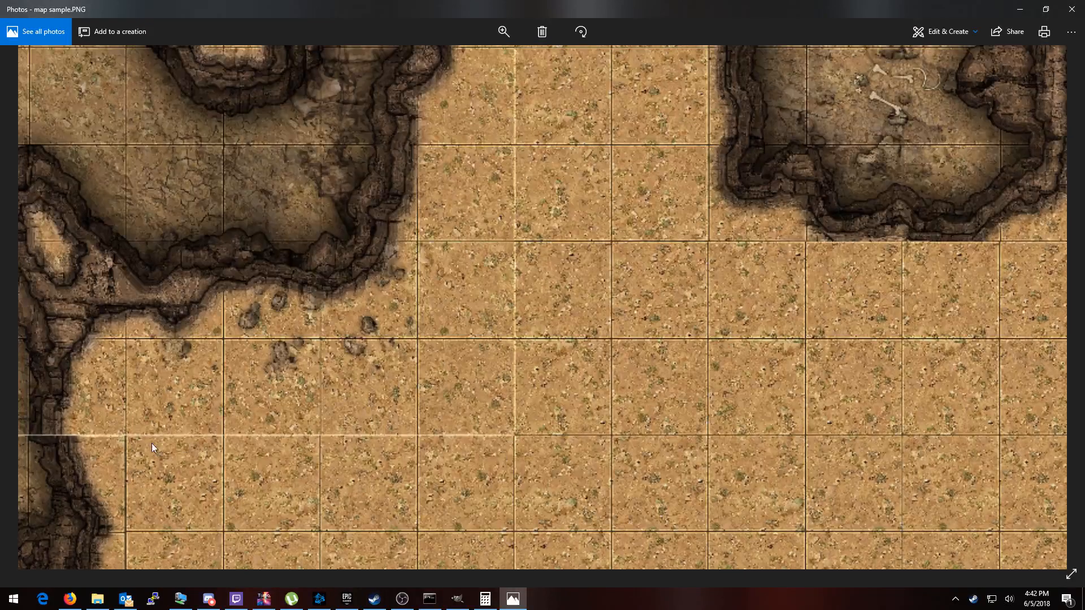
pyautogui.moveTo(151, 443); pyautogui.dragTo(692, 422)
pyautogui.moveTo(323, 200); pyautogui.dragTo(463, 479)
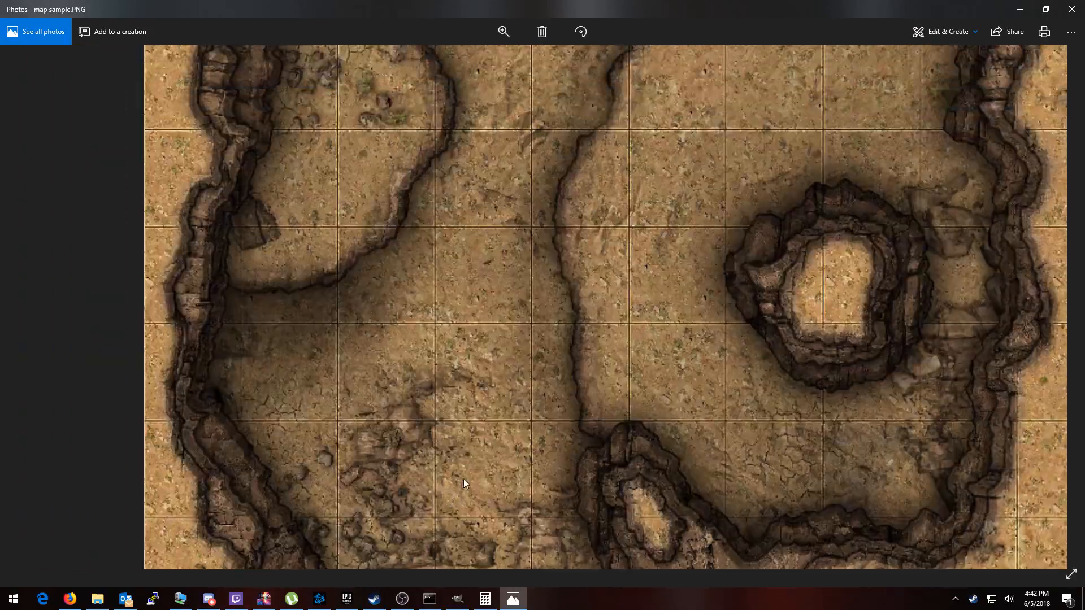
pyautogui.scroll(-2, 436, 329)
pyautogui.moveTo(450, 181); pyautogui.dragTo(574, 374)
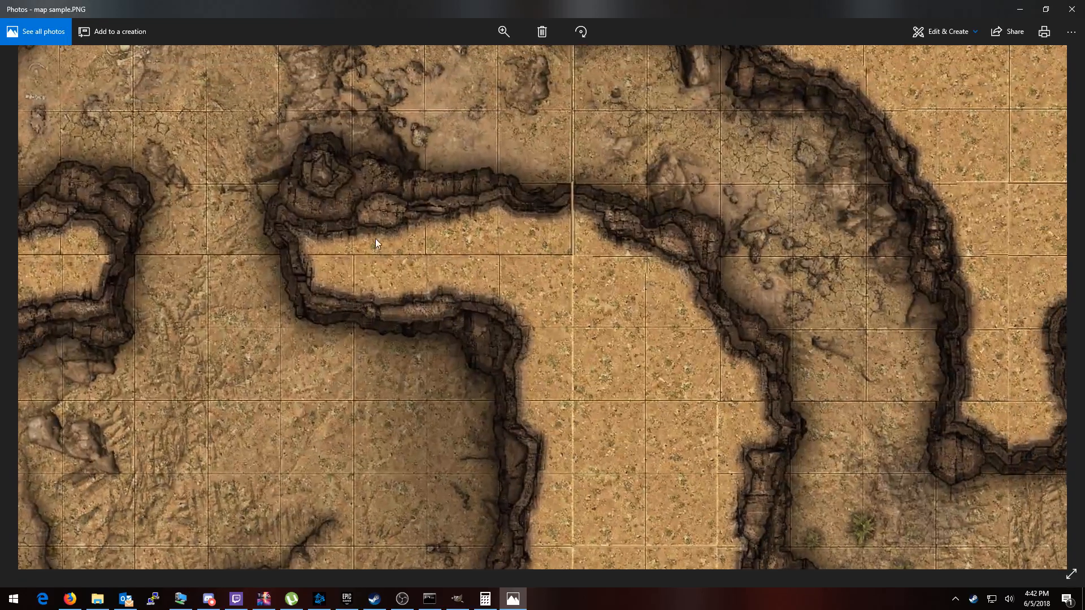
# - Examine the upper, central and right-hand parts of the exported map, view the whole image, and close Photos
pyautogui.moveTo(275, 210); pyautogui.dragTo(455, 420)
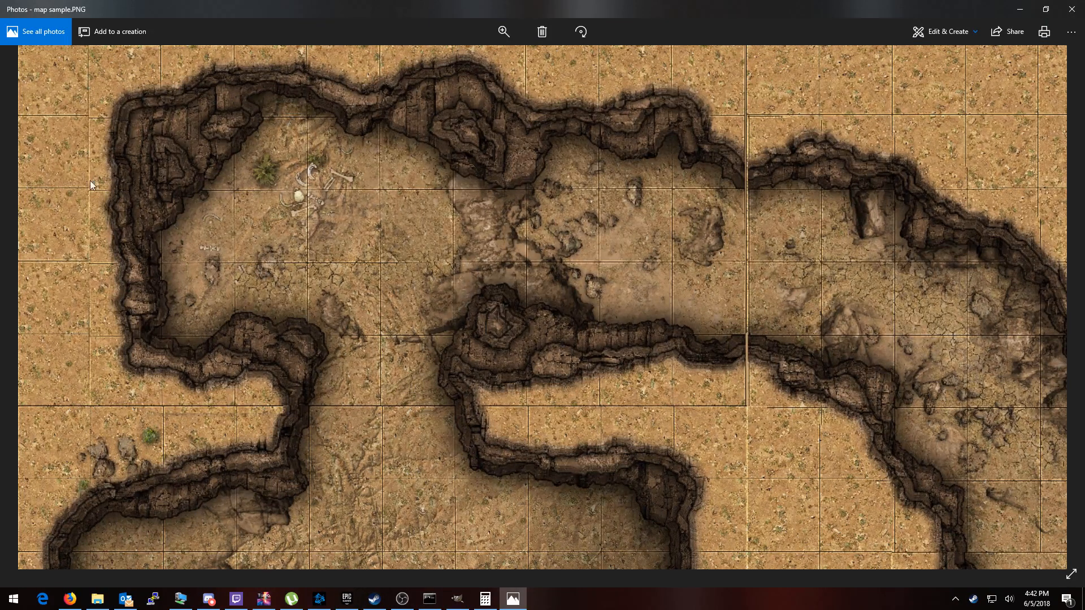
pyautogui.moveTo(667, 390); pyautogui.dragTo(170, 164)
pyautogui.moveTo(666, 465); pyautogui.dragTo(537, 255)
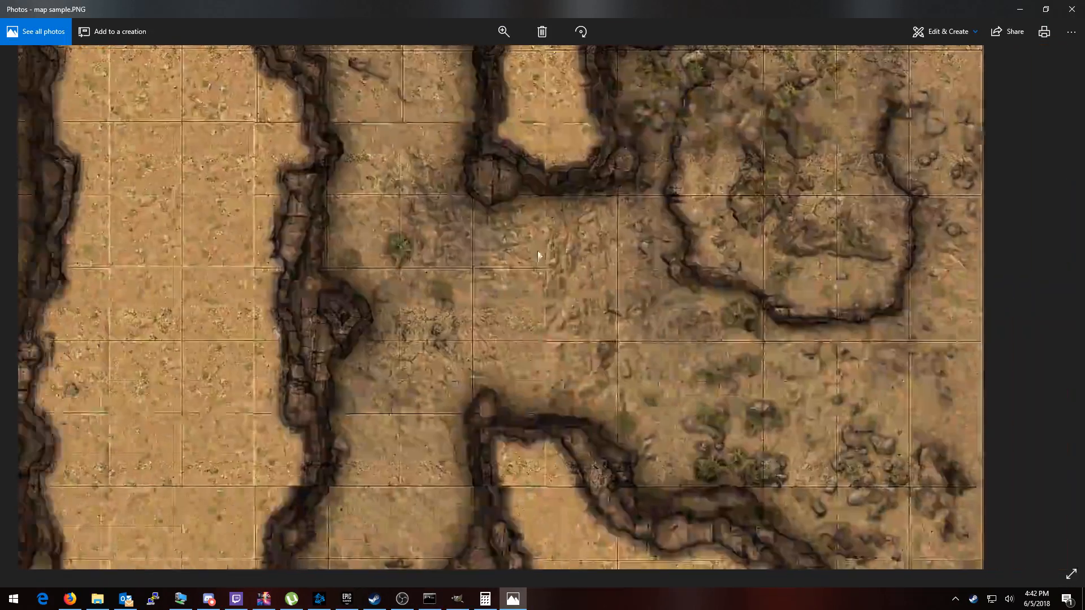
pyautogui.scroll(-5, 667, 304)
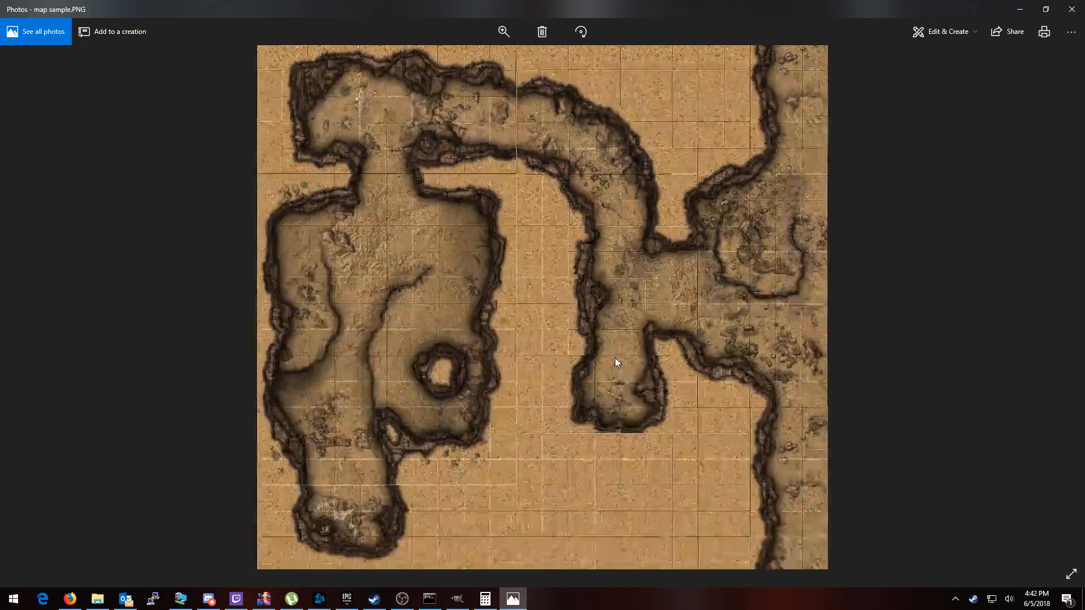
pyautogui.click(1071, 9)
# - Check the file size of map sample.PNG on the desktop in its file properties, and close them
pyautogui.rightClick(20, 481)
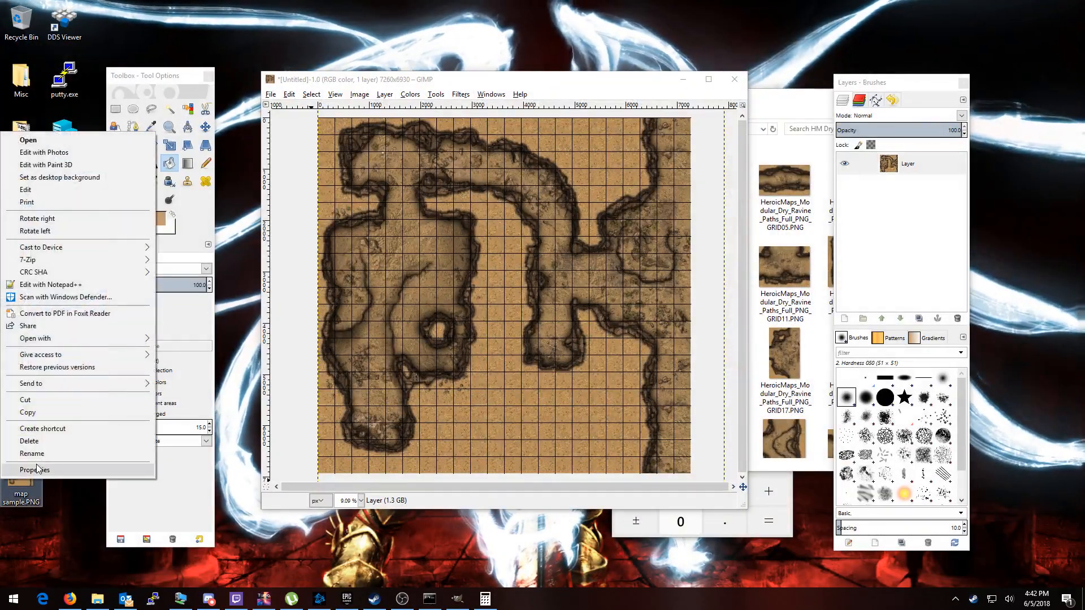
pyautogui.click(35, 469)
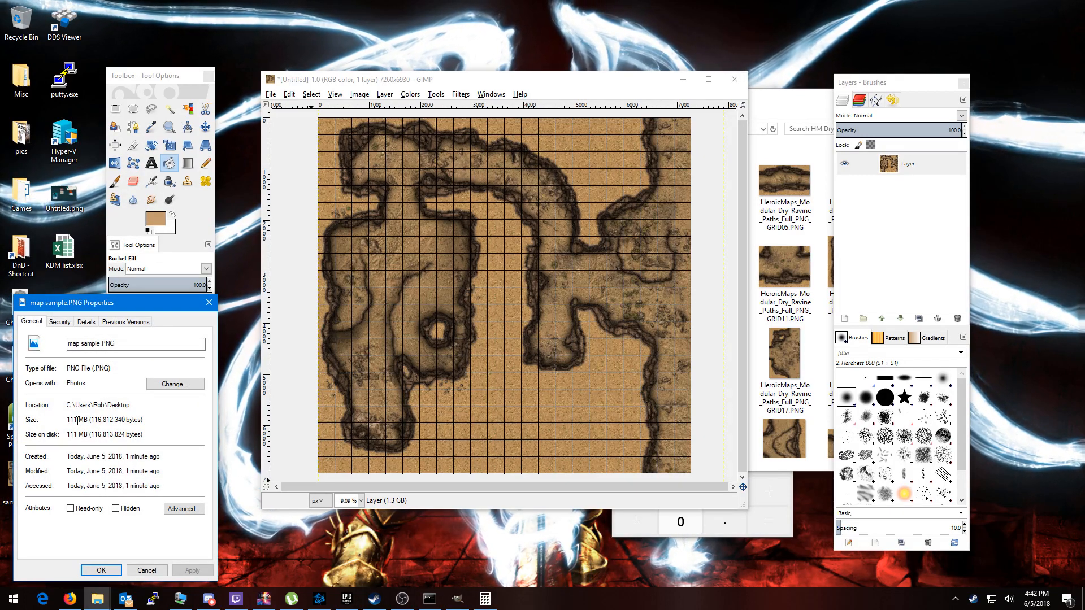
pyautogui.doubleClick(73, 420)
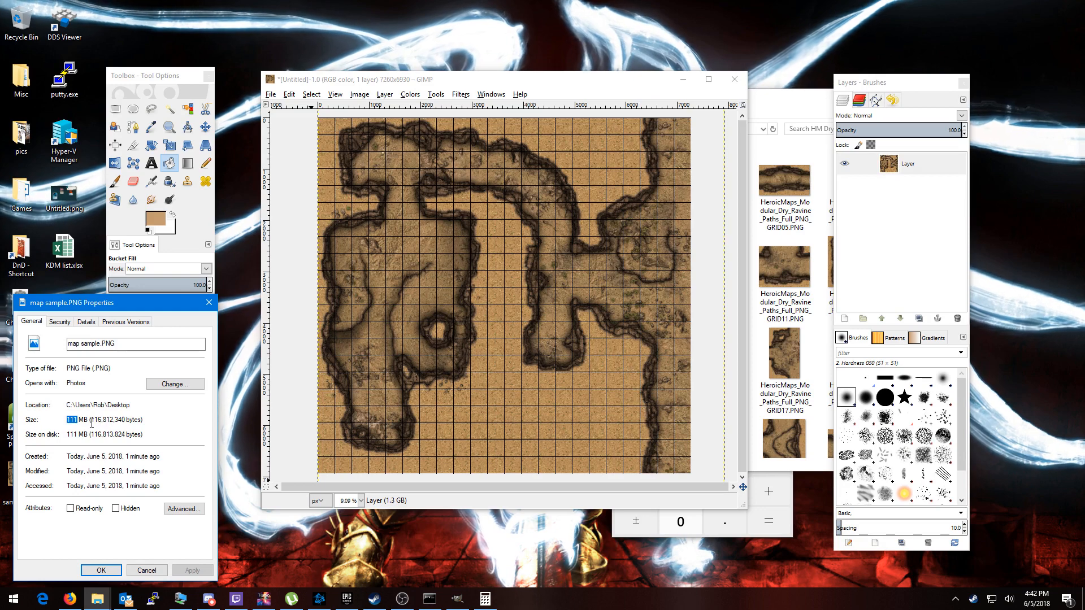
pyautogui.click(91, 420)
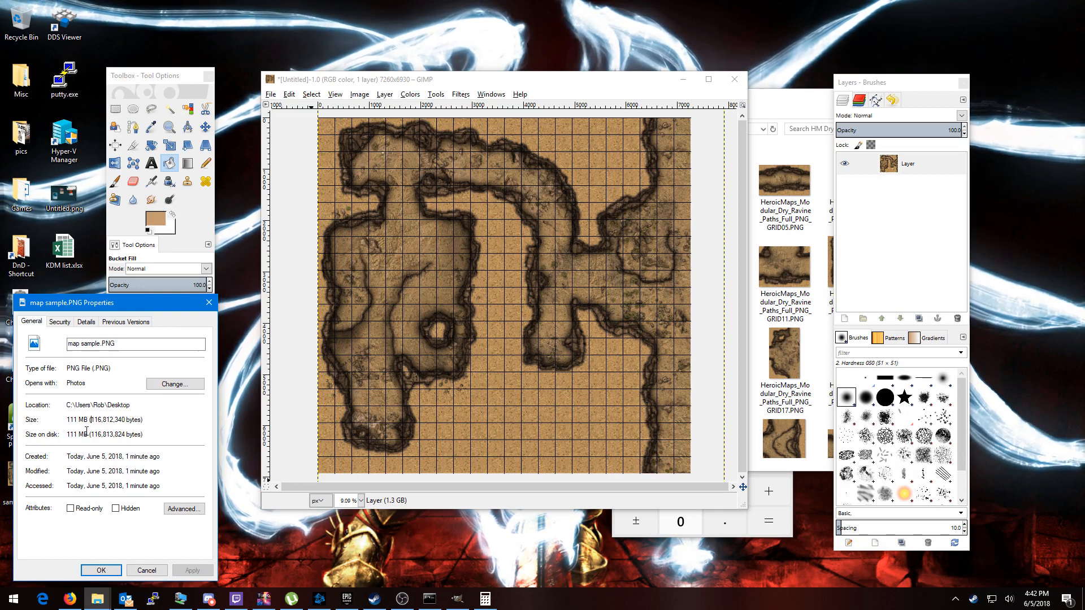
pyautogui.click(208, 307)
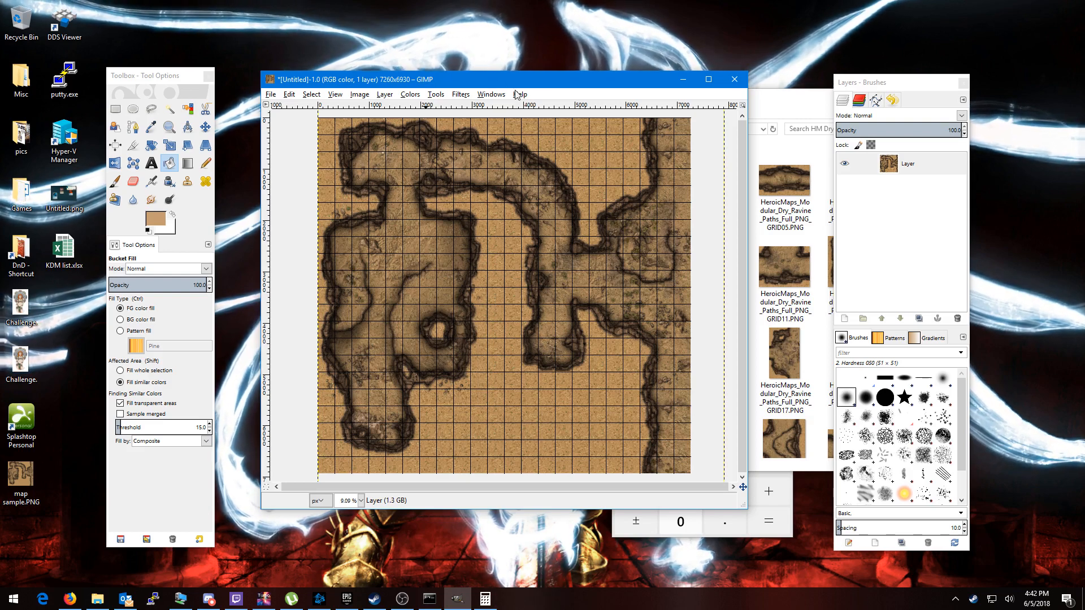
# - Look up the map's canvas width in GIMP and divide 7260 by 330 in Calculator to get the number of grid squares
pyautogui.moveTo(500, 84); pyautogui.dragTo(501, 68)
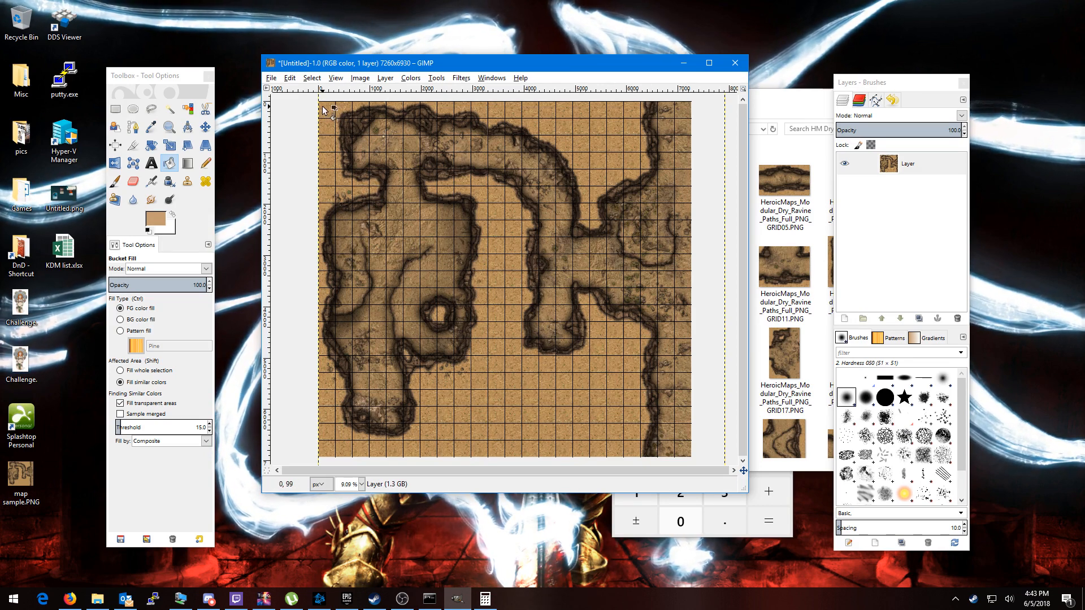
pyautogui.click(361, 79)
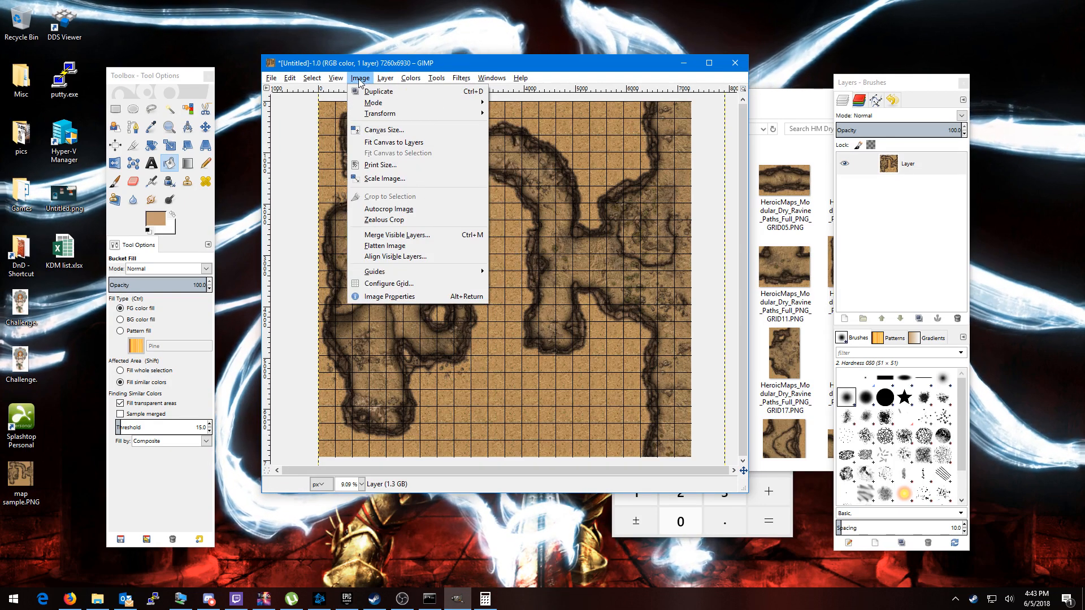
pyautogui.click(384, 129)
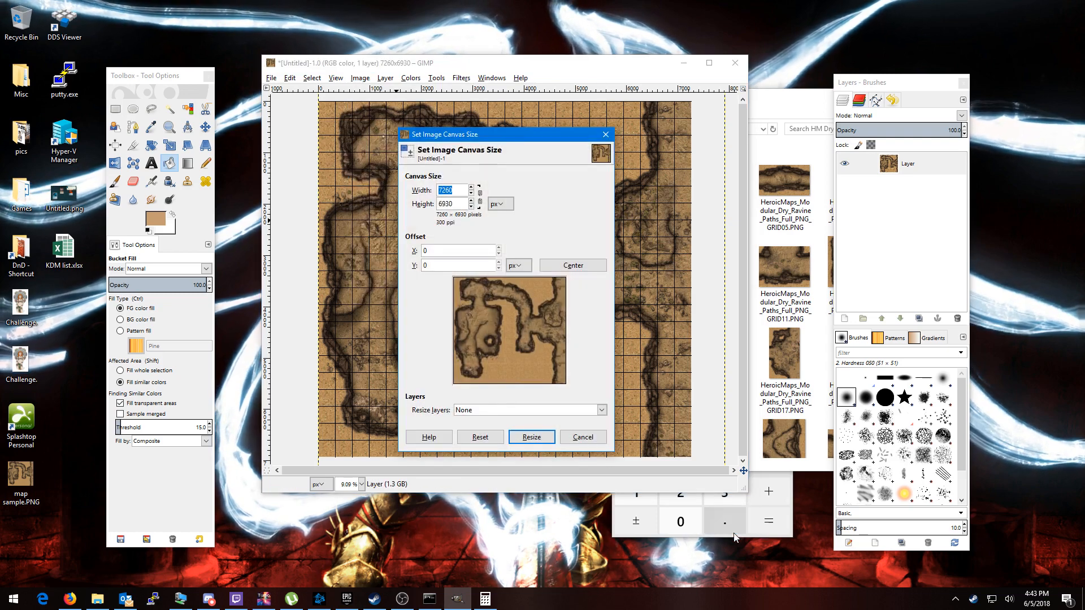
pyautogui.click(764, 526)
pyautogui.moveTo(706, 246); pyautogui.dragTo(743, 269)
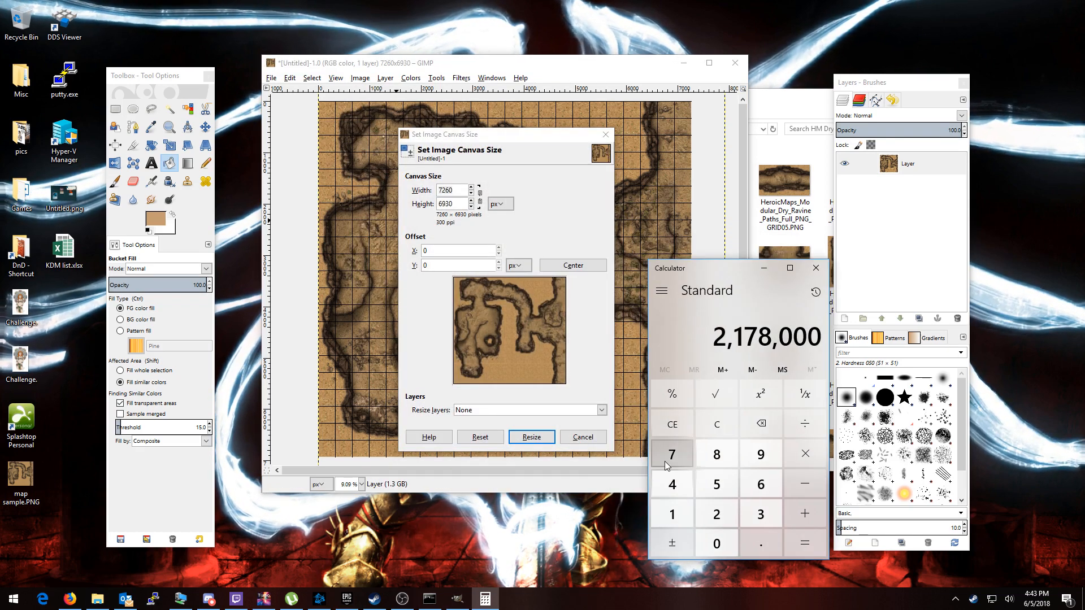
pyautogui.click(667, 462)
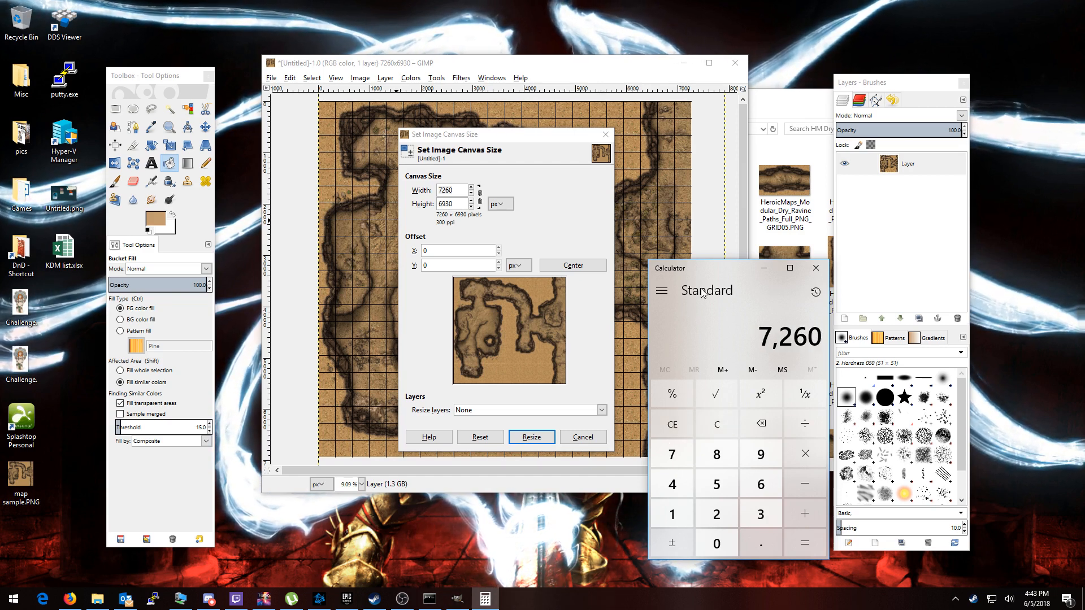
pyautogui.press('/')
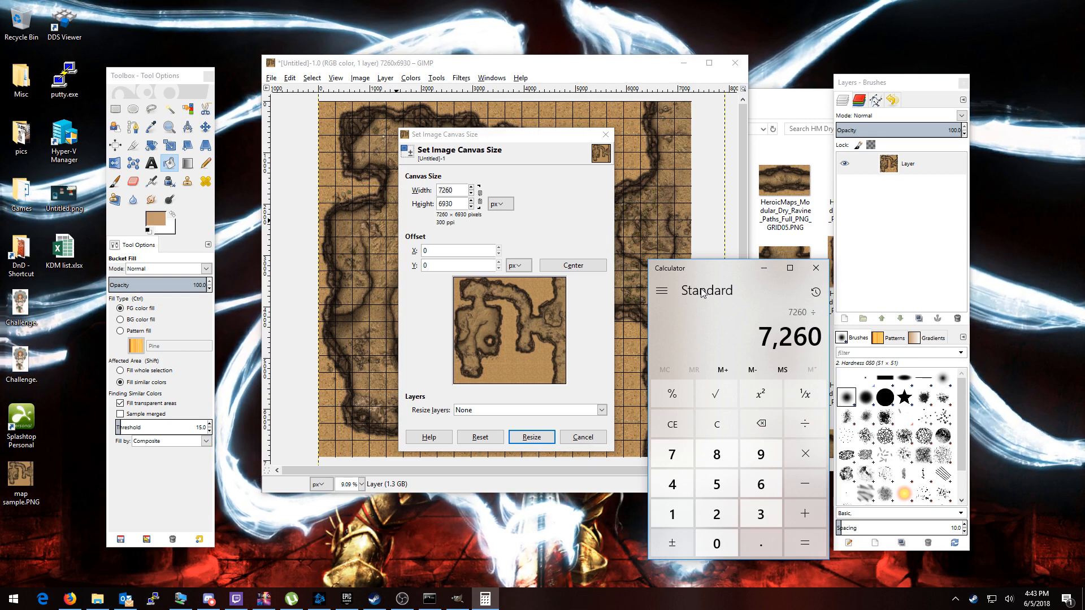
pyautogui.write('33')
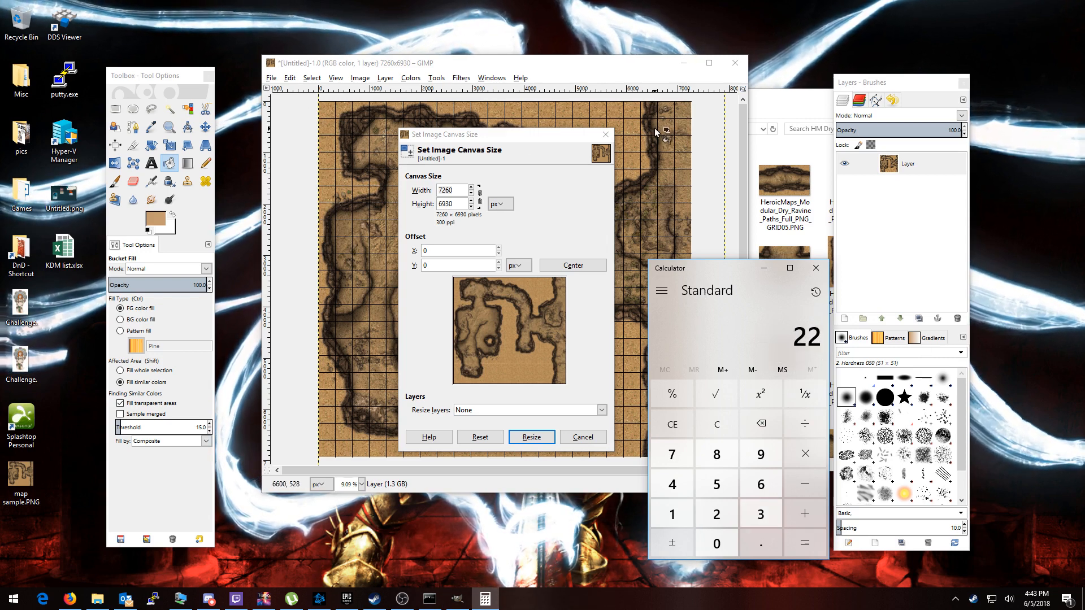
# - Clear the calculator and multiply 22 squares by 70 pixels to work out the reduced map width
pyautogui.click(672, 424)
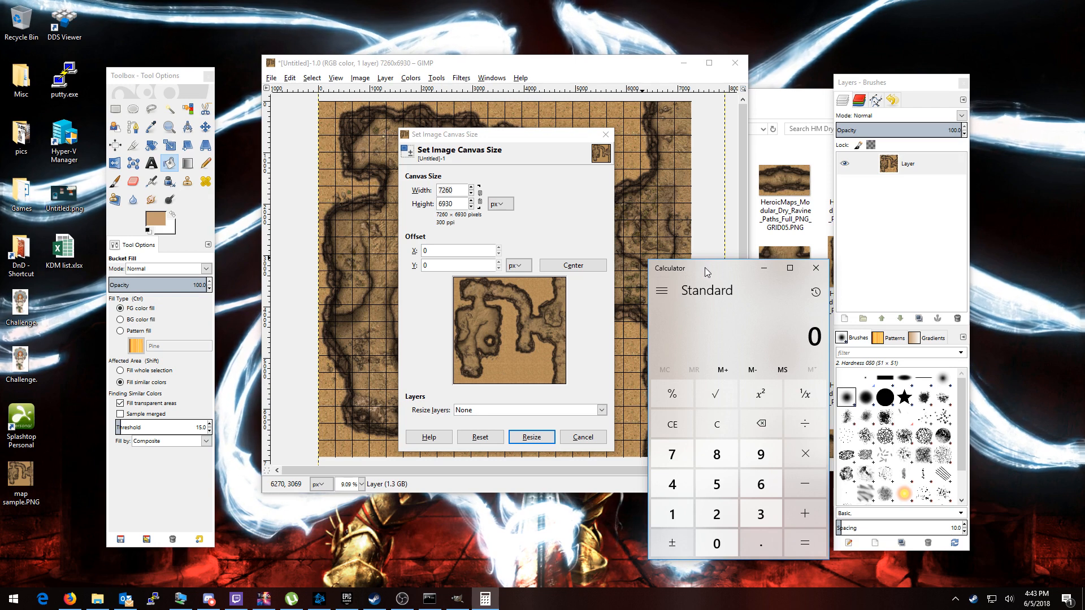
pyautogui.moveTo(719, 276); pyautogui.dragTo(699, 275)
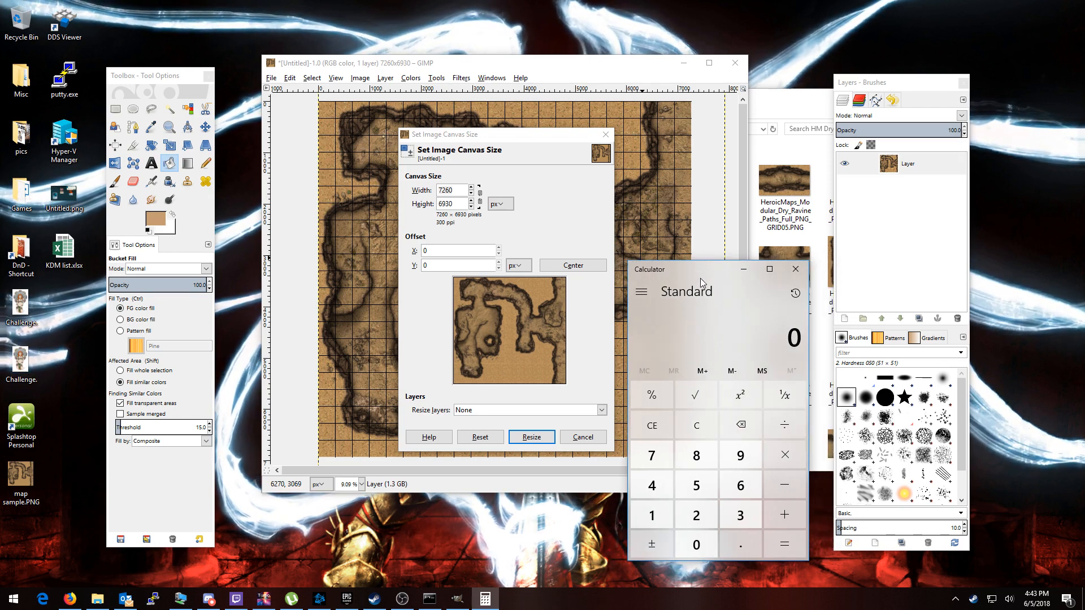
pyautogui.write('22*70')
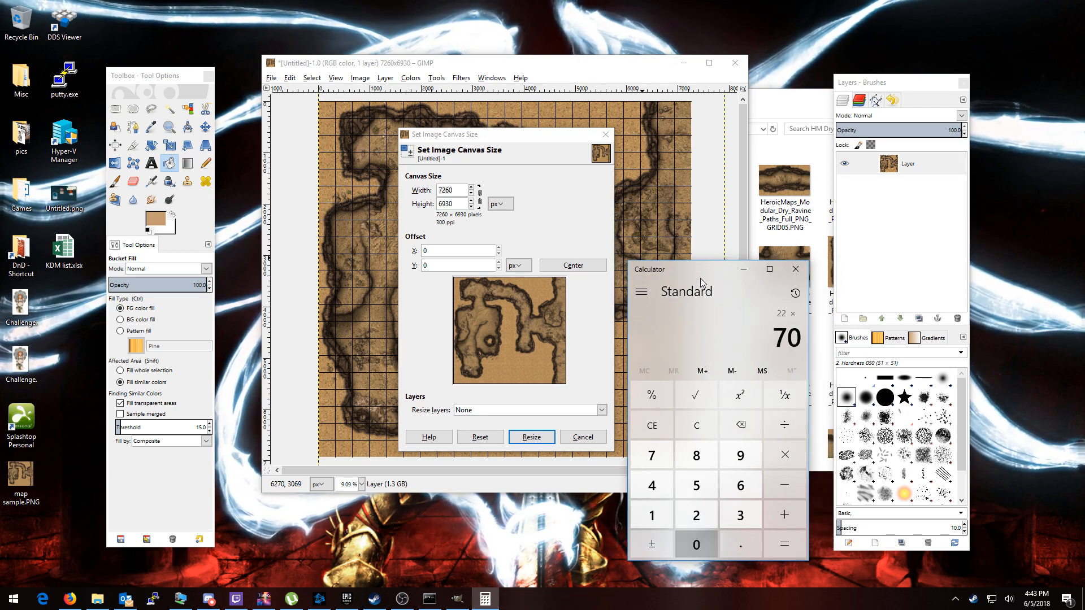
pyautogui.press('Return')
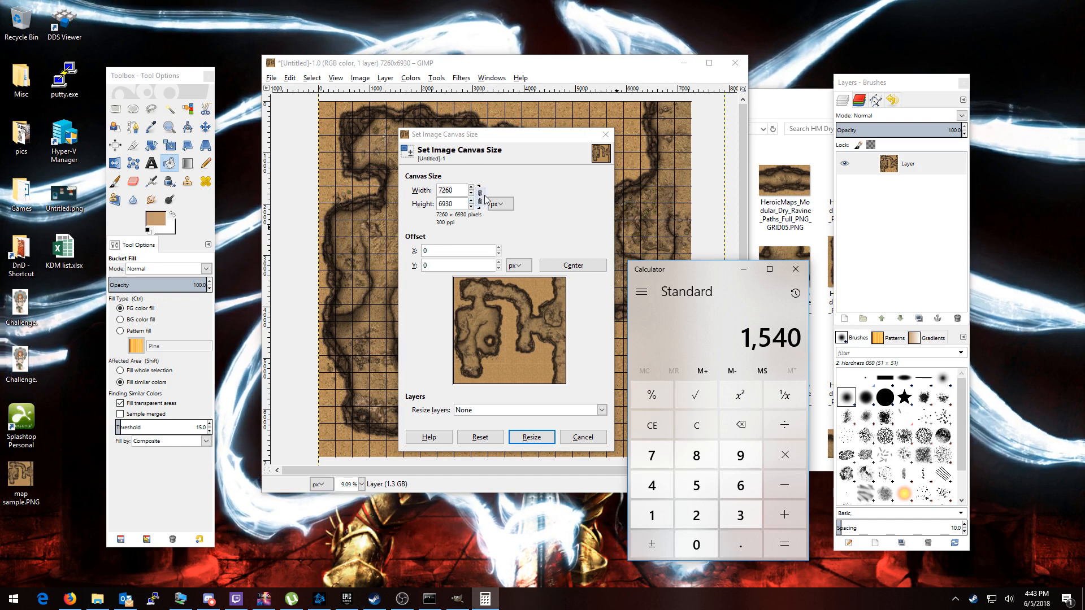
pyautogui.click(458, 190)
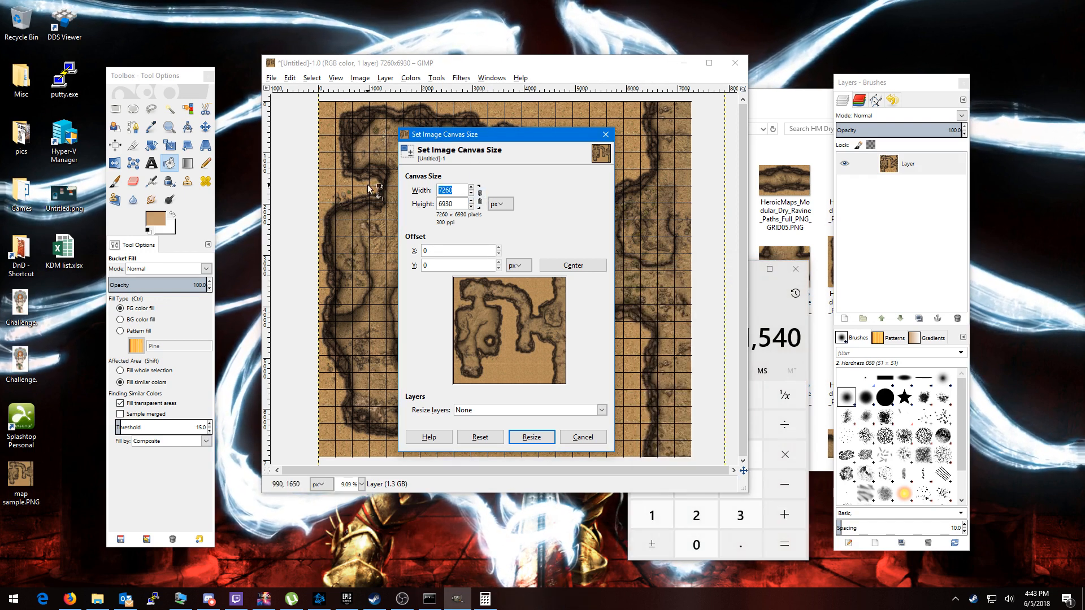
pyautogui.write('1540')
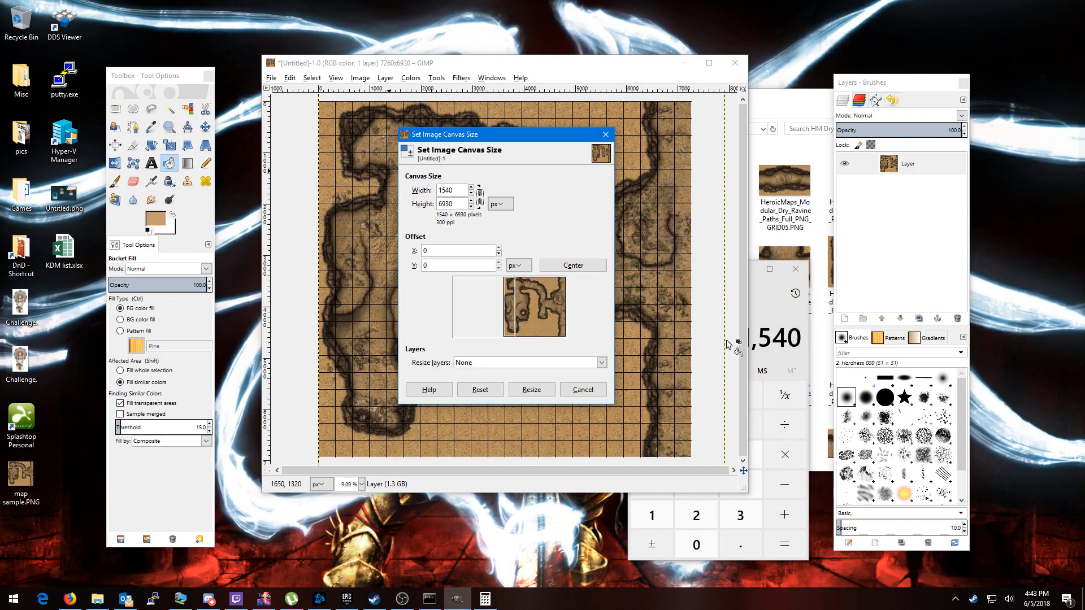
pyautogui.click(583, 389)
# - Scale the whole image to 1540 × 1470 pixels with cubic interpolation, cross-checking the height in Calculator before applying
pyautogui.click(360, 78)
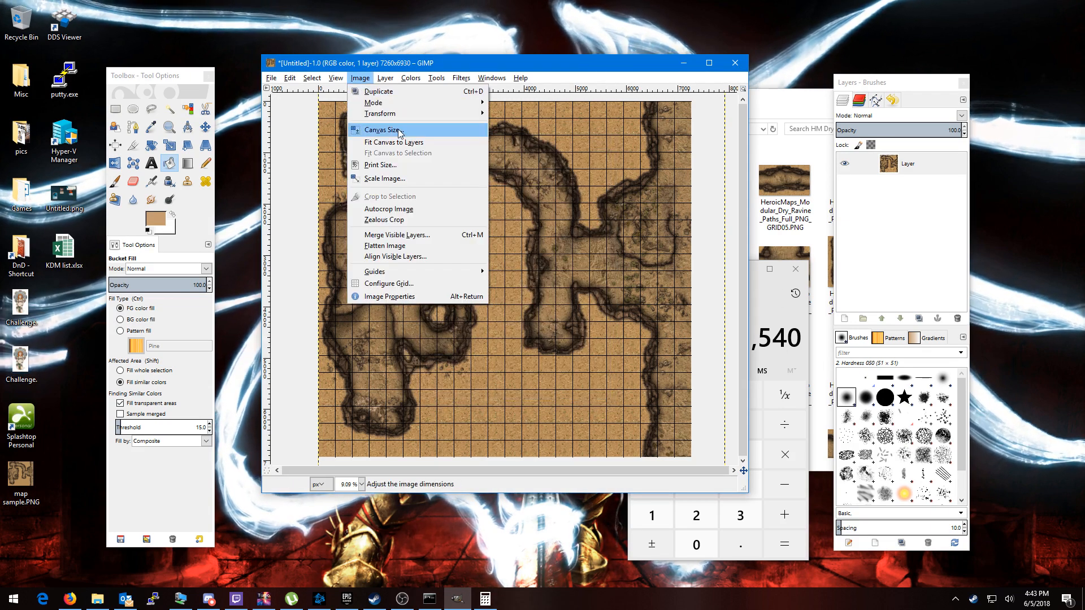
pyautogui.click(390, 178)
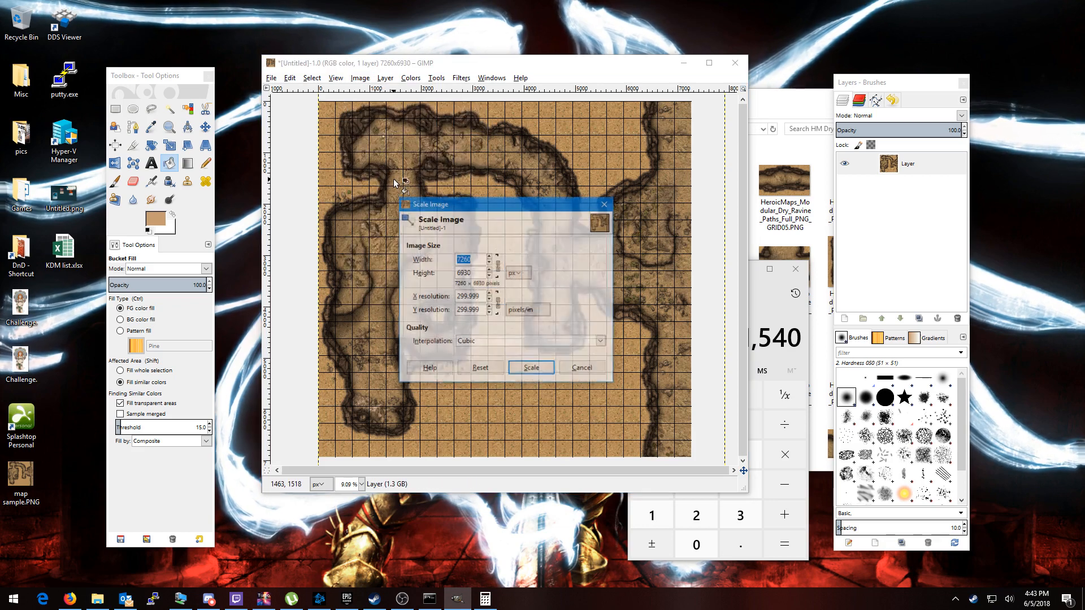
pyautogui.click(757, 297)
pyautogui.click(446, 258)
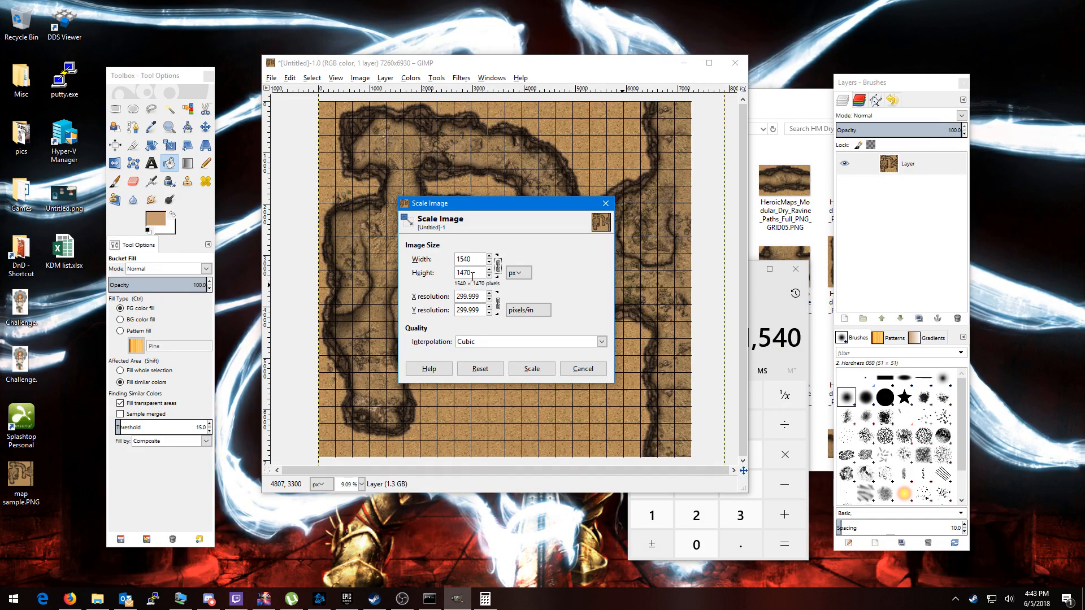
pyautogui.click(761, 295)
pyautogui.click(666, 426)
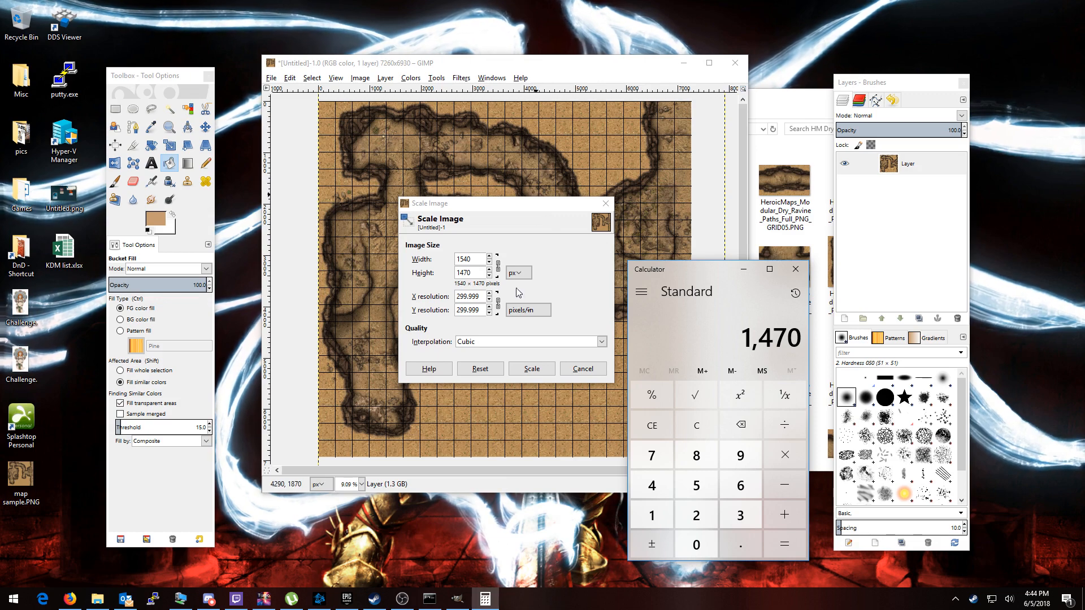
pyautogui.click(532, 369)
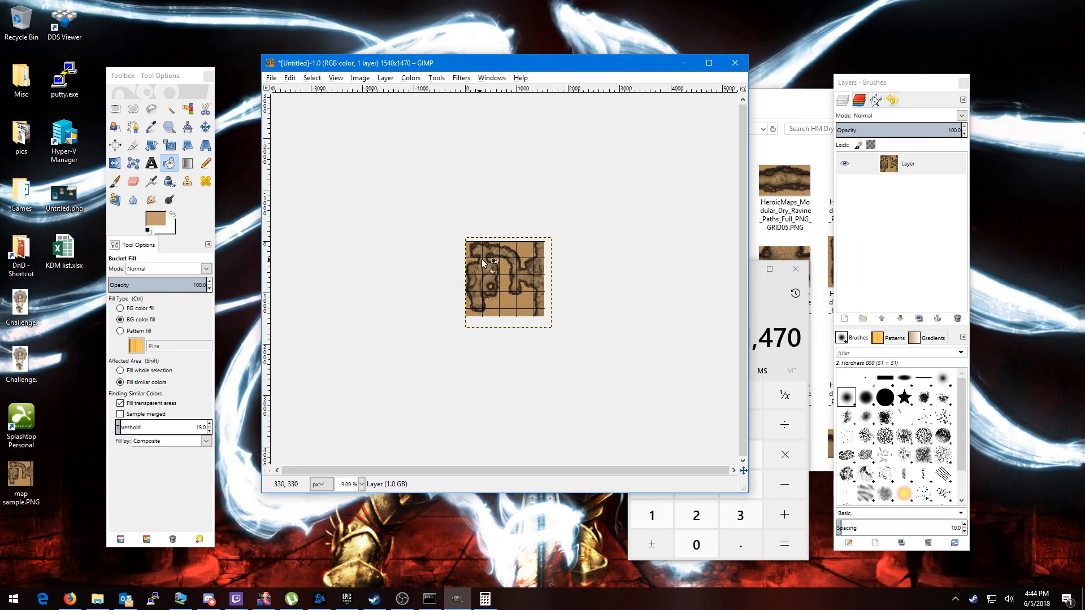
# - Inspect the scaled map's ravine walls, grid lines and tile seams up close, and view the whole map
pyautogui.scroll(9, 482, 263)
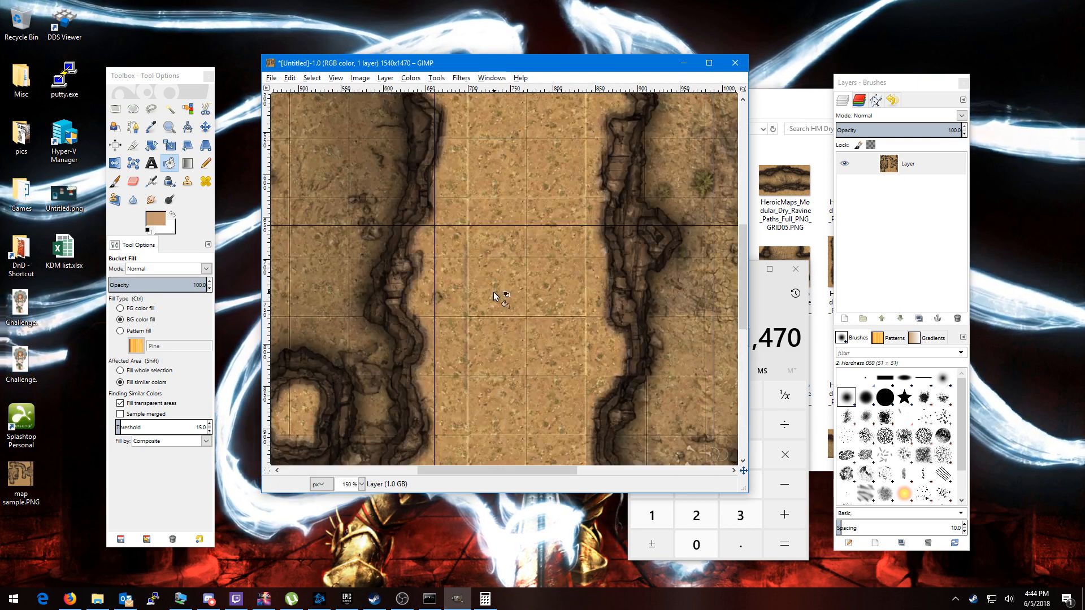
pyautogui.moveTo(376, 259); pyautogui.dragTo(588, 377)
pyautogui.moveTo(411, 239); pyautogui.dragTo(589, 341)
pyautogui.scroll(-1, 547, 323)
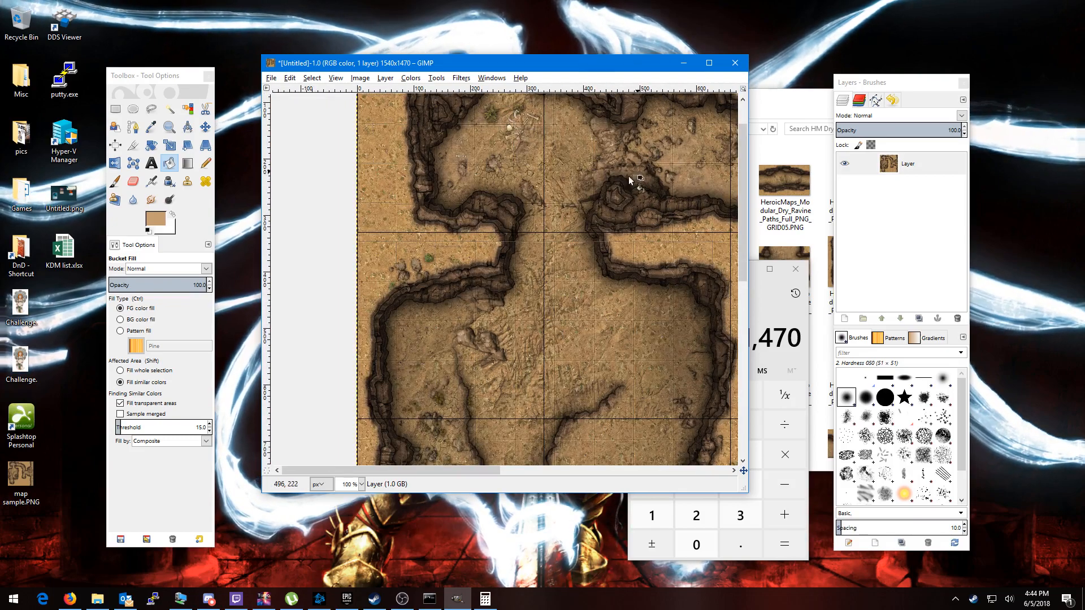
pyautogui.moveTo(629, 180); pyautogui.dragTo(484, 341)
pyautogui.moveTo(611, 386); pyautogui.dragTo(499, 230)
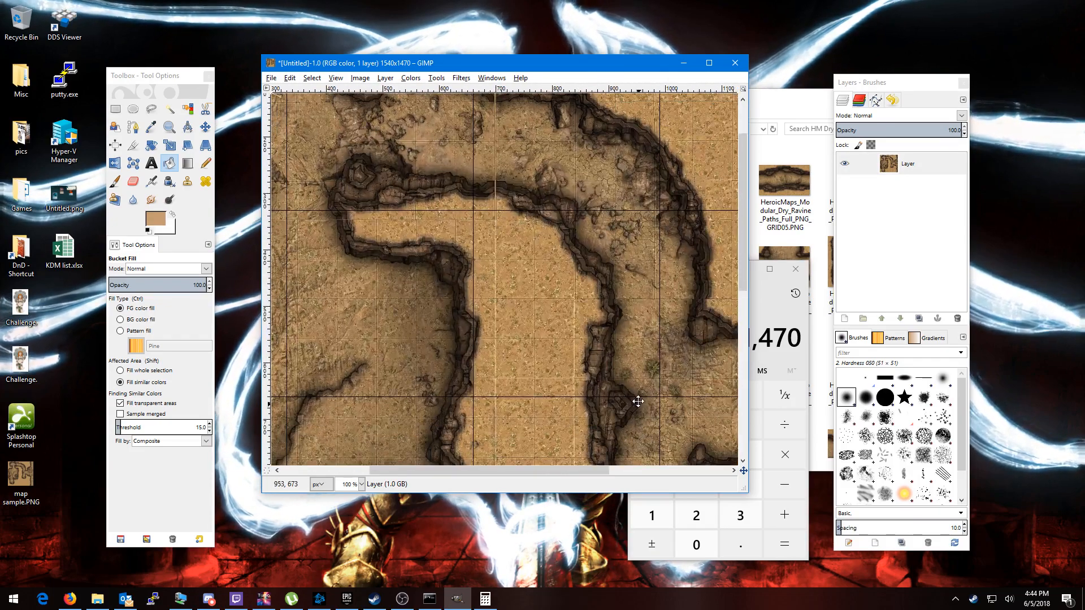
pyautogui.moveTo(638, 401); pyautogui.dragTo(637, 249)
pyautogui.scroll(-2, 503, 281)
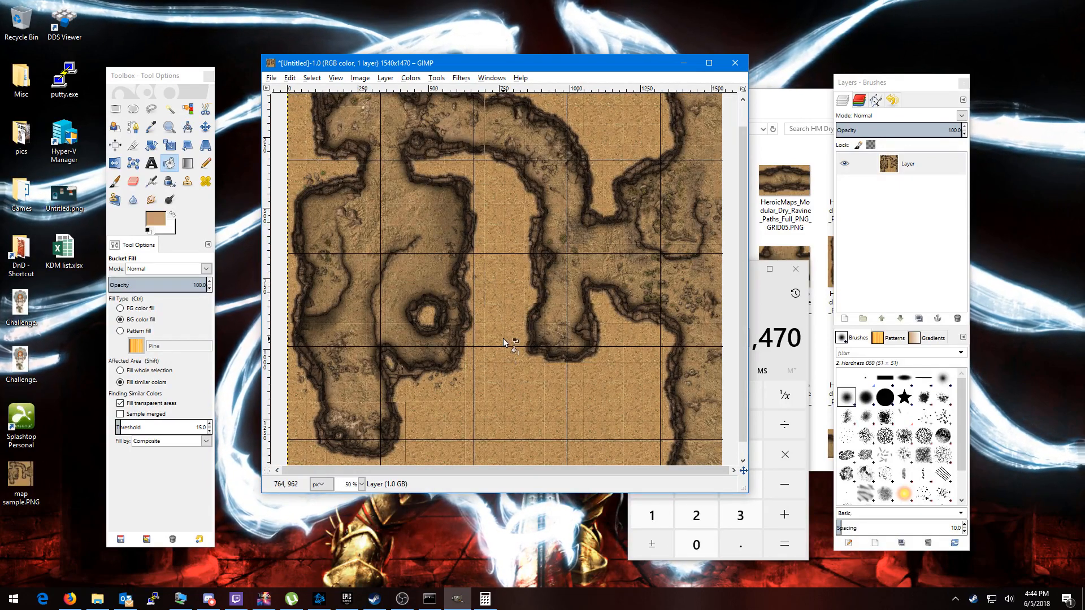
pyautogui.scroll(-1, 502, 338)
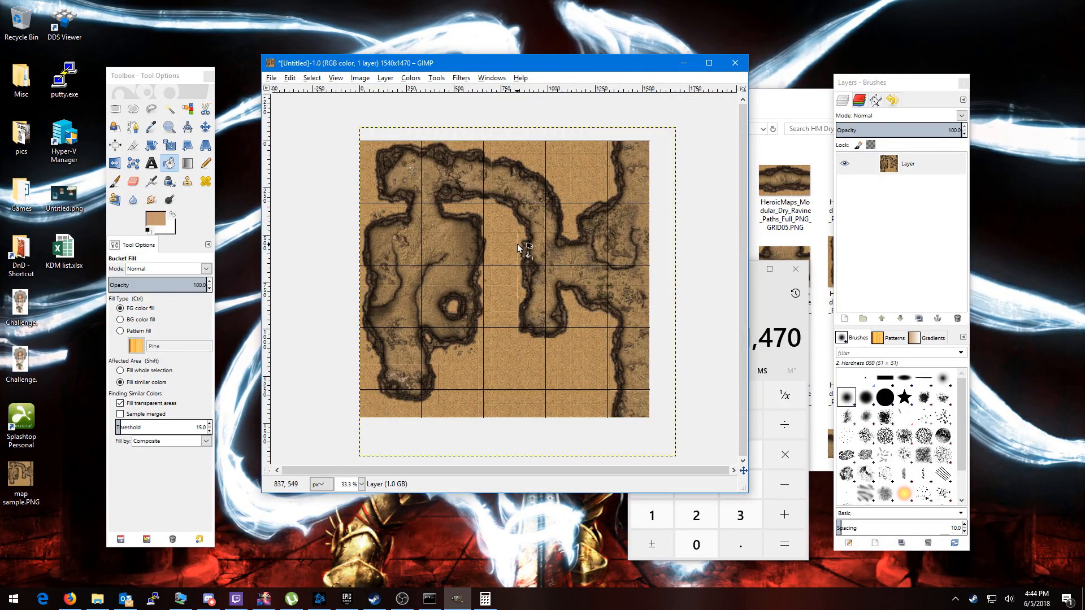
# - Export the scaled map to the Desktop as map sample.jpg, keeping the JPEG quality at 90
pyautogui.click(271, 79)
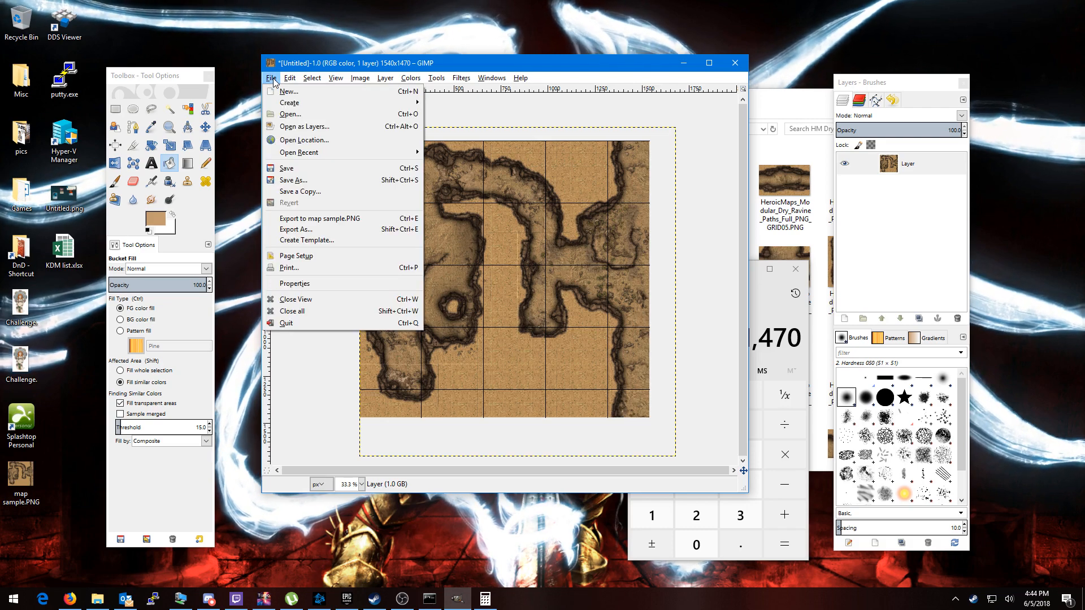
pyautogui.click(302, 229)
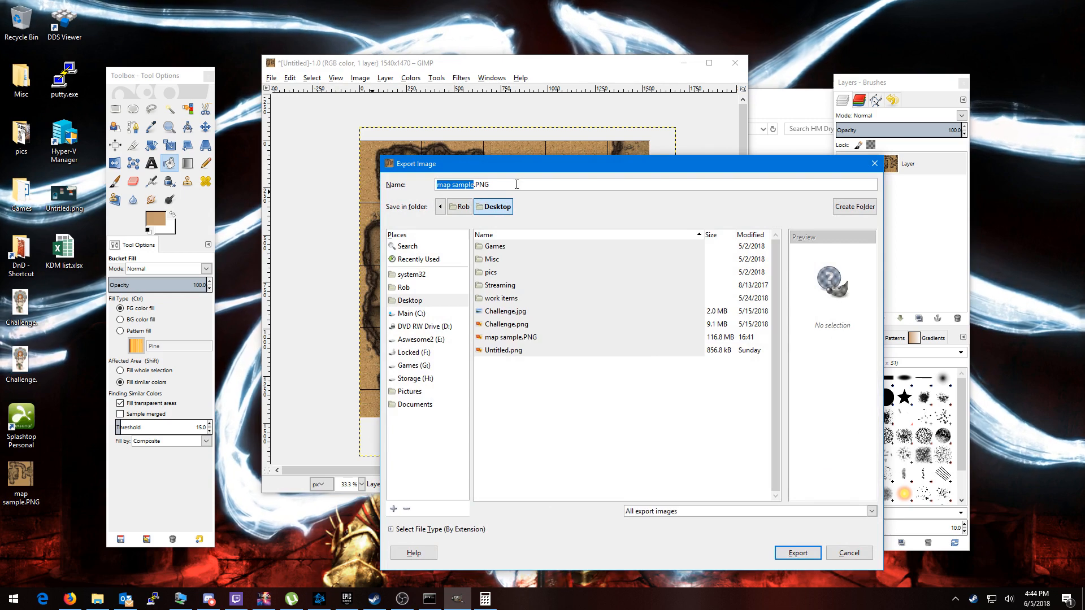
pyautogui.doubleClick(482, 184)
pyautogui.press('BackSpace')
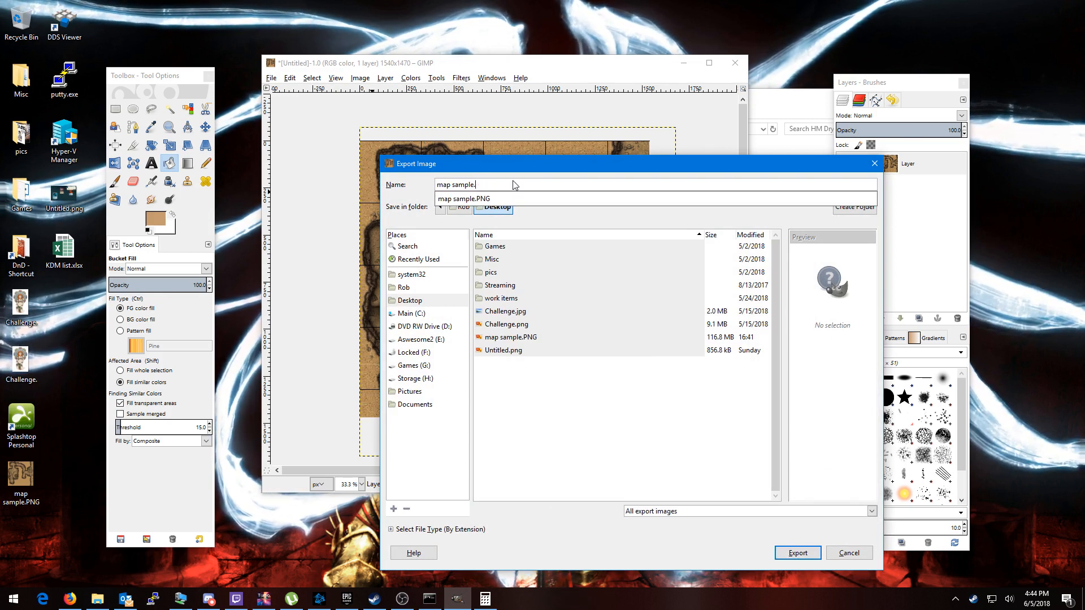
pyautogui.write('jpg')
pyautogui.press('Return')
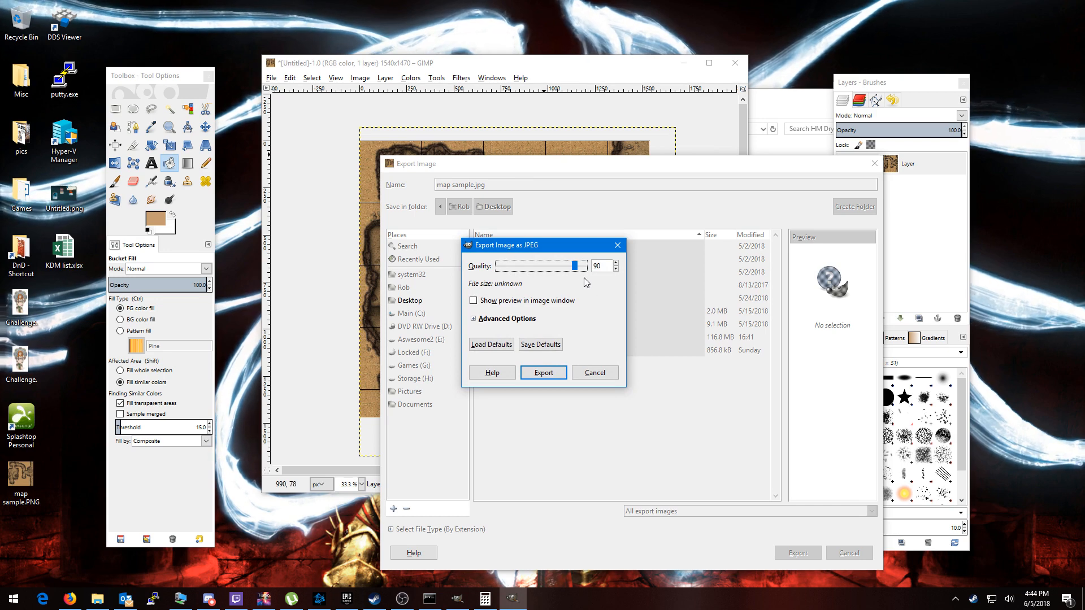
pyautogui.click(546, 376)
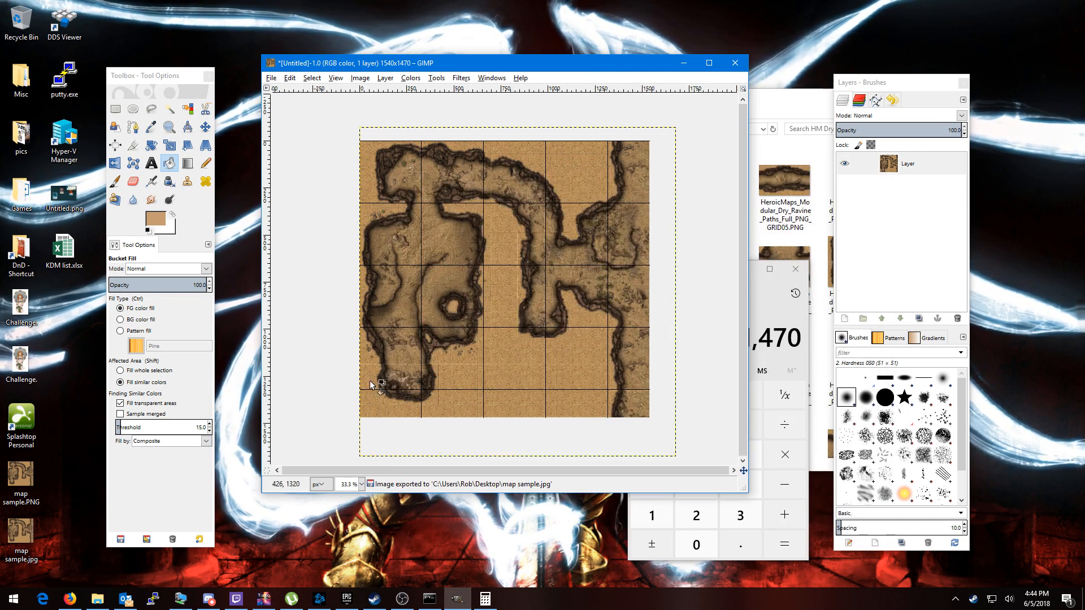
# - Check the file size of the exported map sample.jpg in its desktop file properties
pyautogui.rightClick(14, 539)
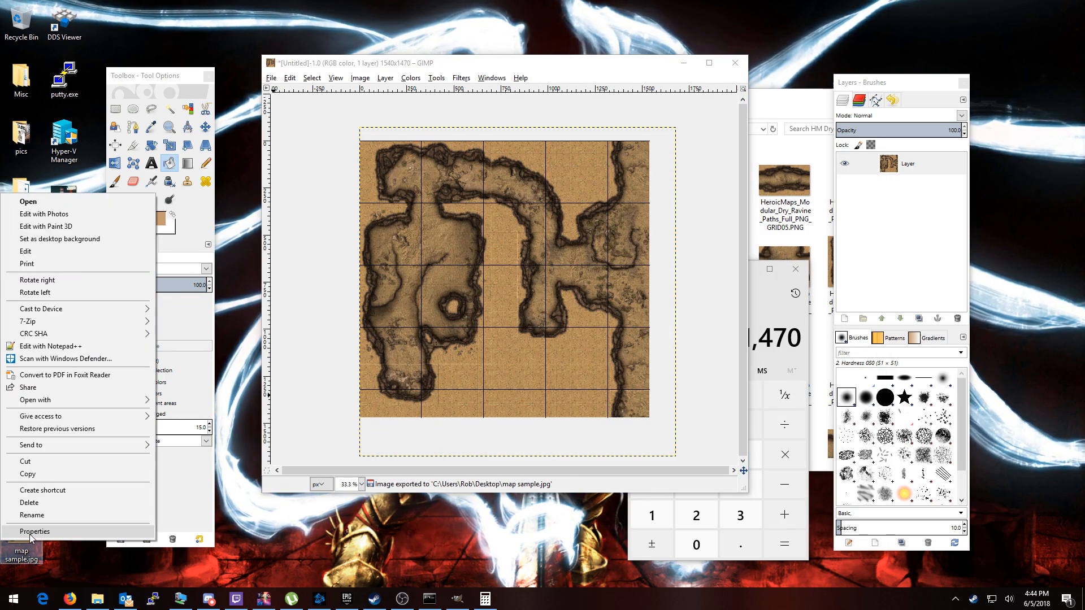
pyautogui.click(14, 535)
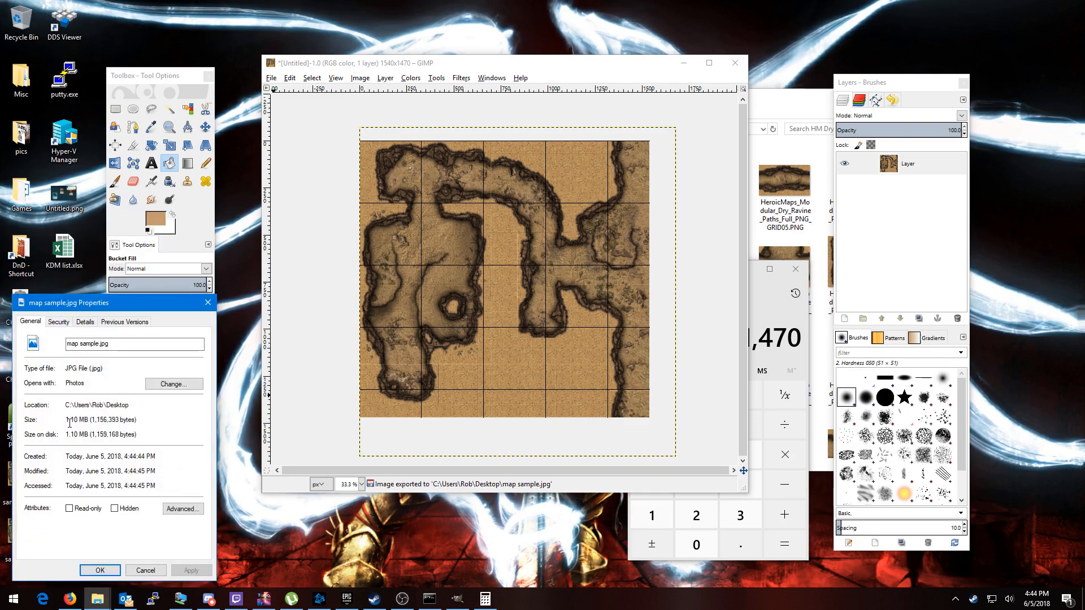
pyautogui.moveTo(66, 419); pyautogui.dragTo(89, 420)
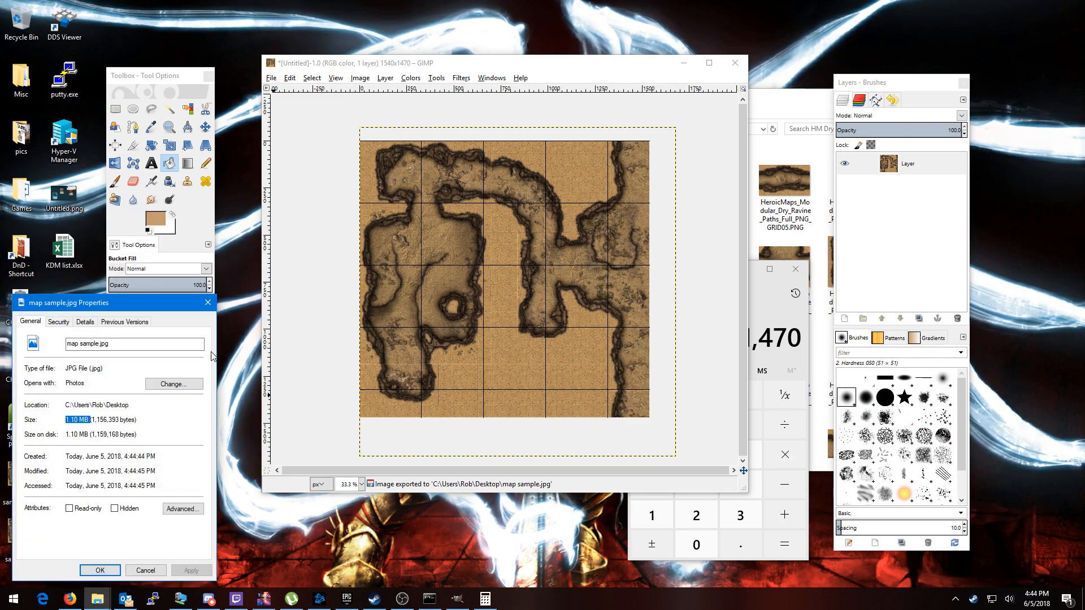
pyautogui.click(208, 302)
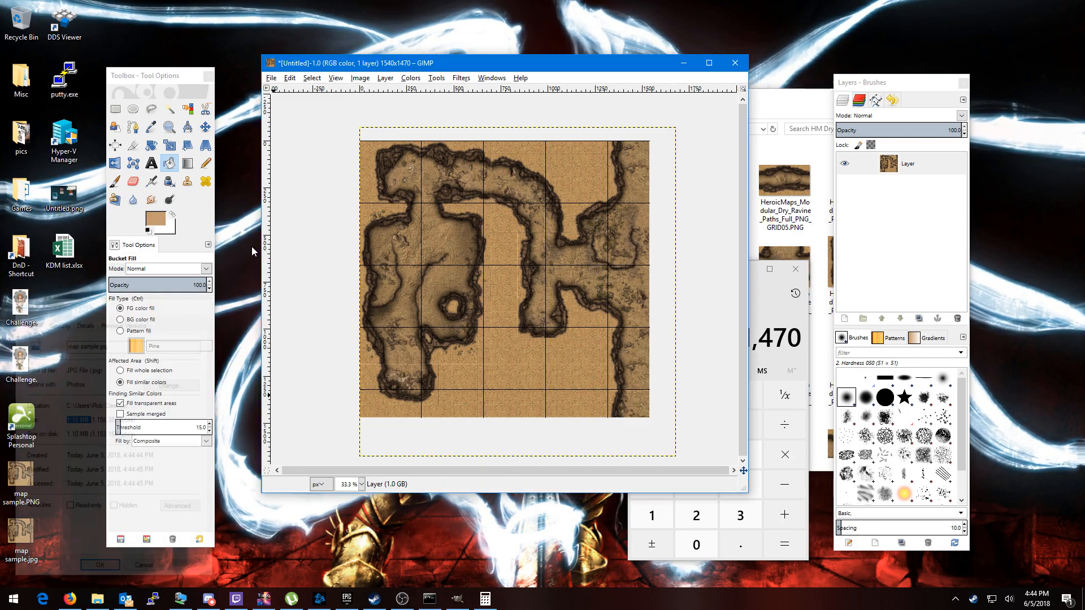
# - Export the map again over the existing map sample.jpg with the JPEG quality set to 80
pyautogui.click(272, 78)
pyautogui.click(326, 234)
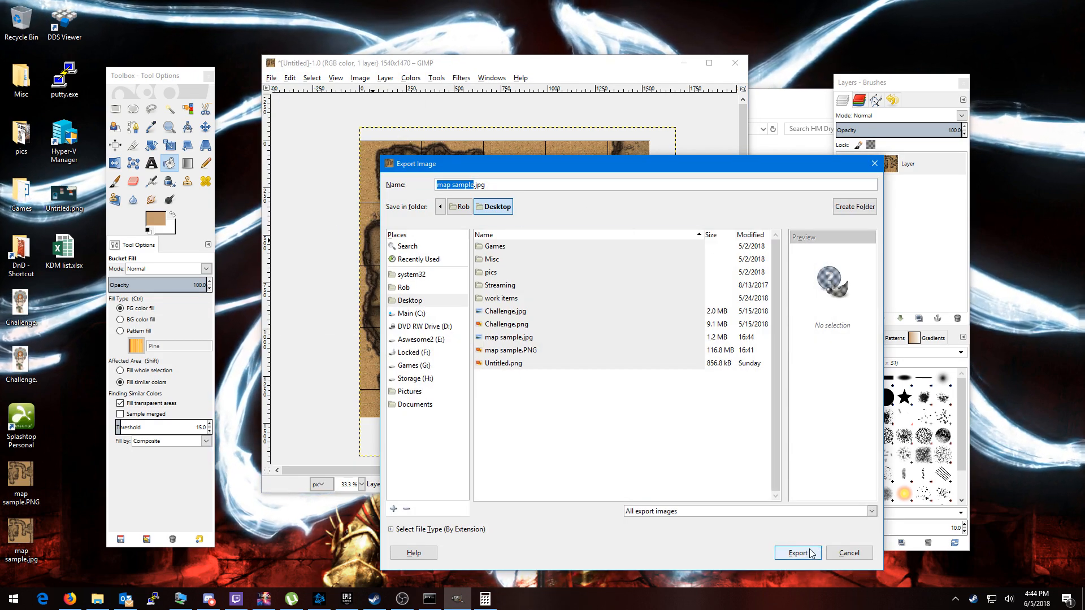
pyautogui.press('Return')
pyautogui.click(661, 416)
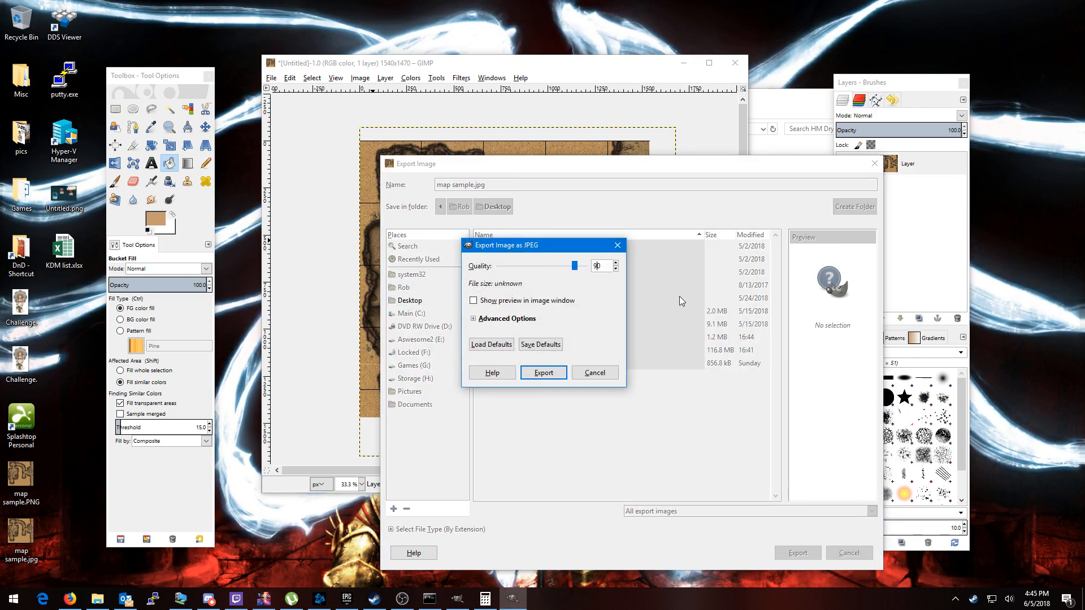
pyautogui.press('BackSpace')
pyautogui.write('8')
pyautogui.press('Tab')
pyautogui.click(541, 374)
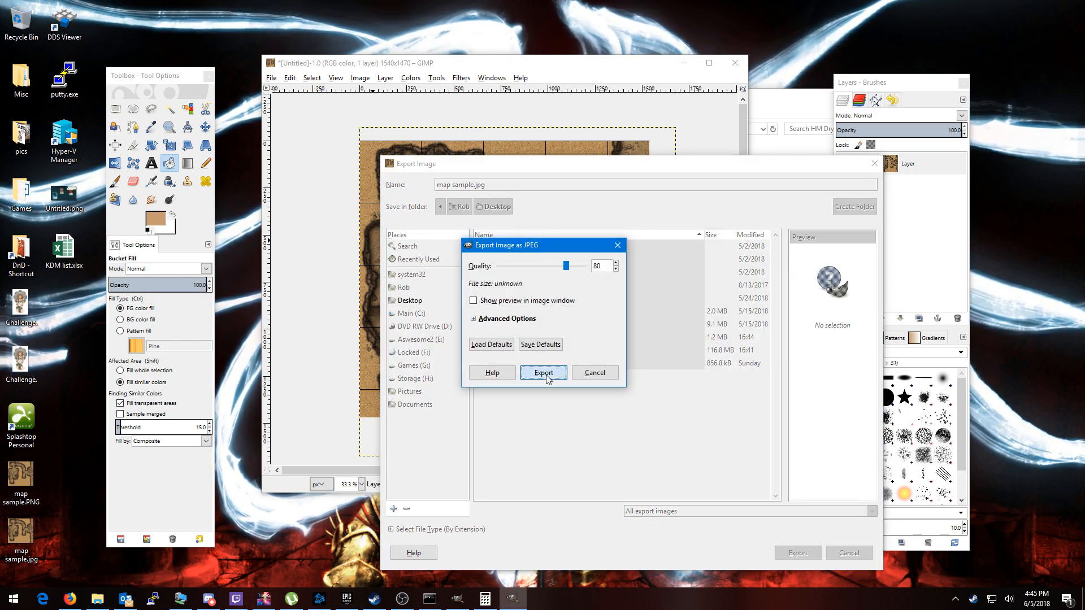
# - Check the file size of the re-exported, lower-quality map sample.jpg in its properties
pyautogui.rightClick(11, 528)
pyautogui.click(23, 516)
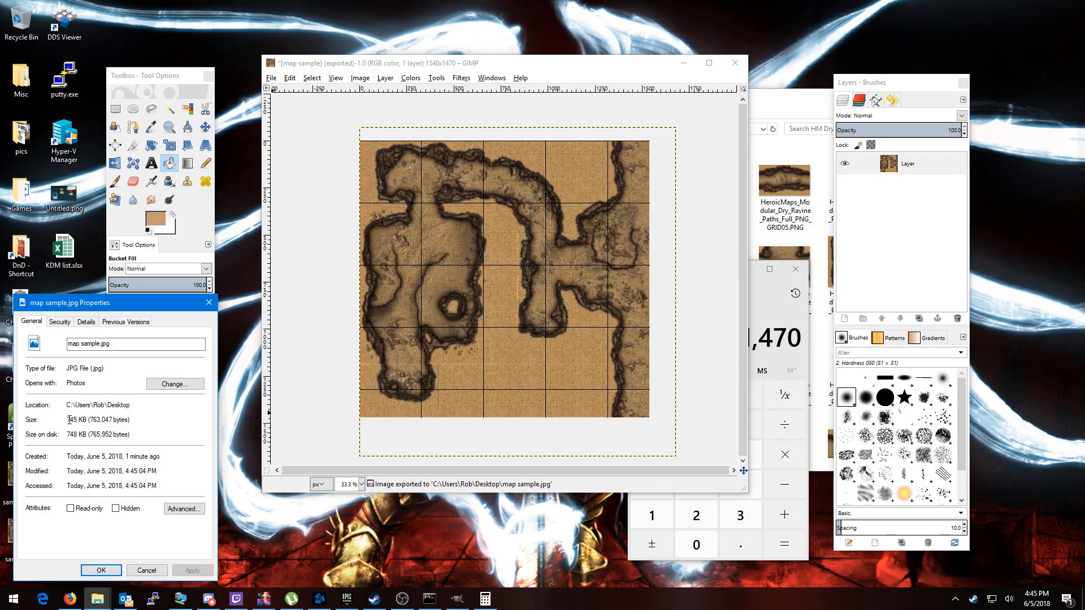
pyautogui.moveTo(67, 419); pyautogui.dragTo(97, 419)
pyautogui.click(141, 418)
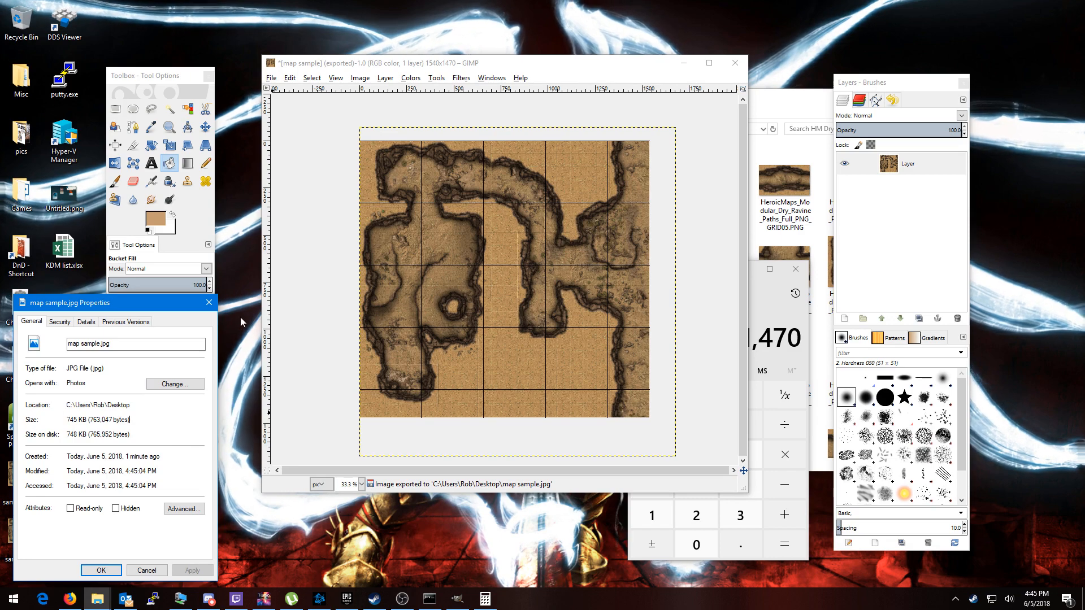
pyautogui.click(209, 302)
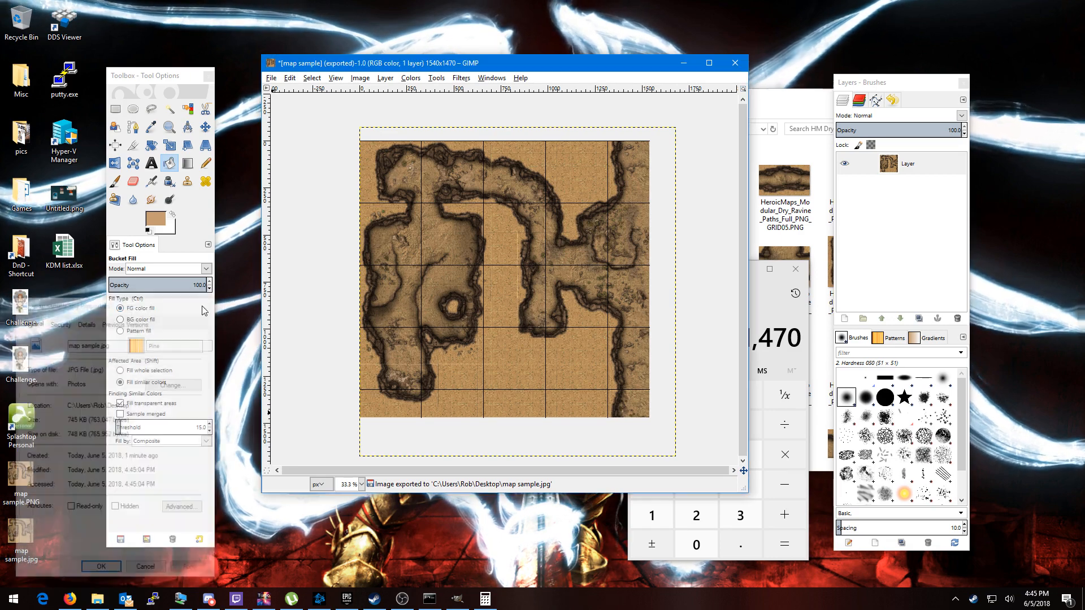
# - Open map sample.jpg from the desktop in Photos and examine the ravine walls, grid lines and tile seams up close for compression quality
pyautogui.click(23, 532)
pyautogui.doubleClick(24, 532)
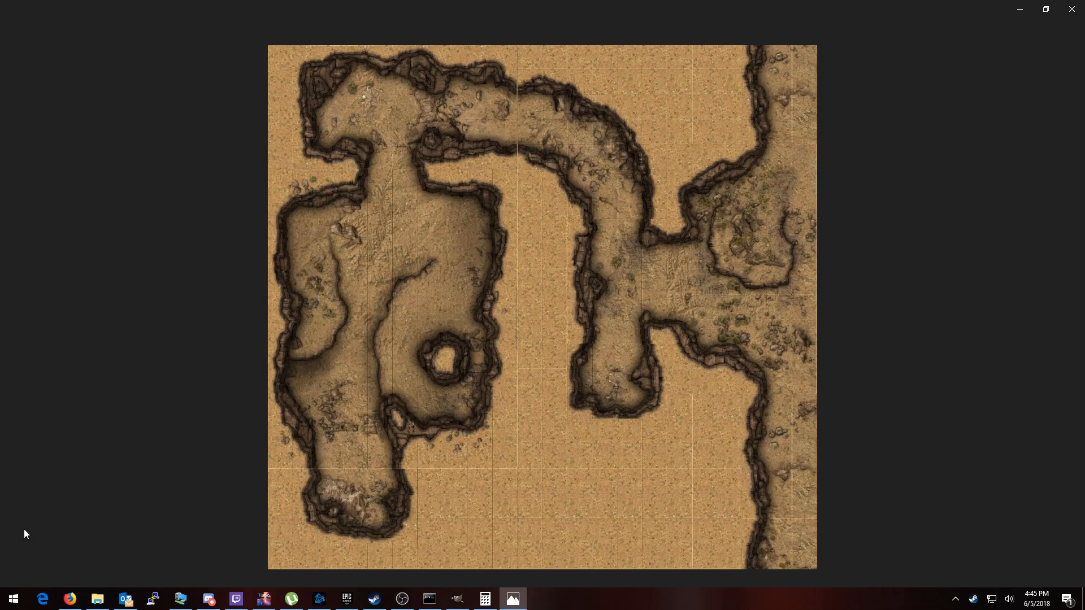
pyautogui.scroll(5, 543, 294)
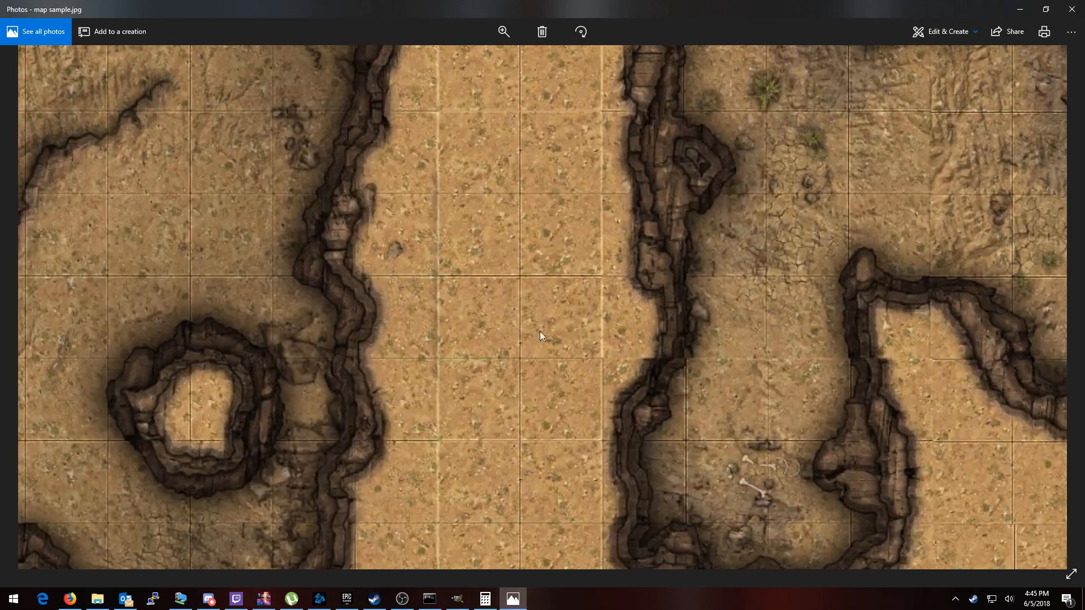
pyautogui.moveTo(847, 201); pyautogui.dragTo(370, 307)
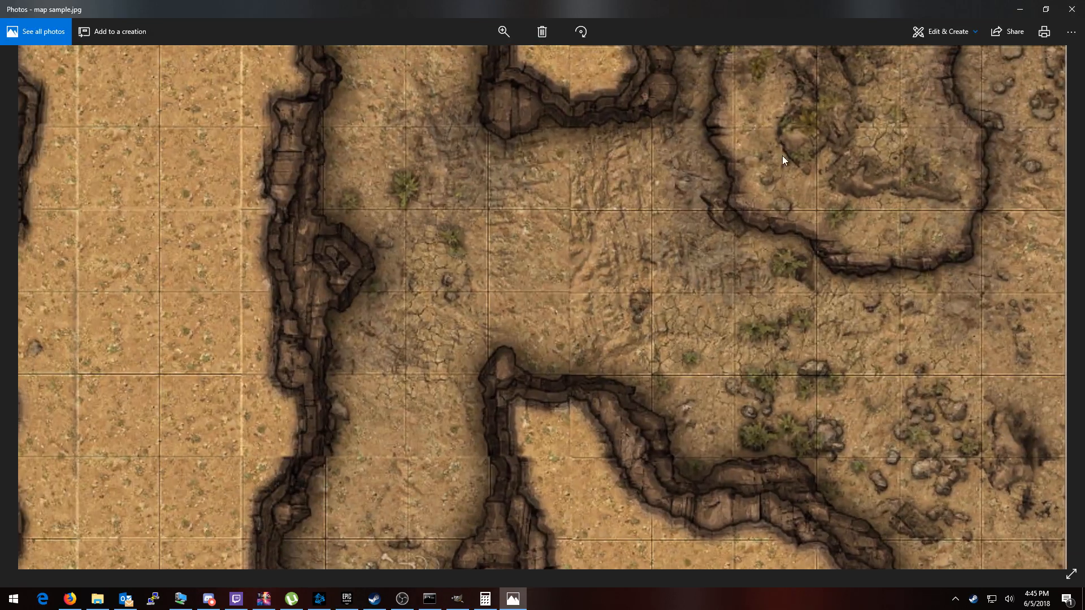
pyautogui.moveTo(782, 155); pyautogui.dragTo(751, 391)
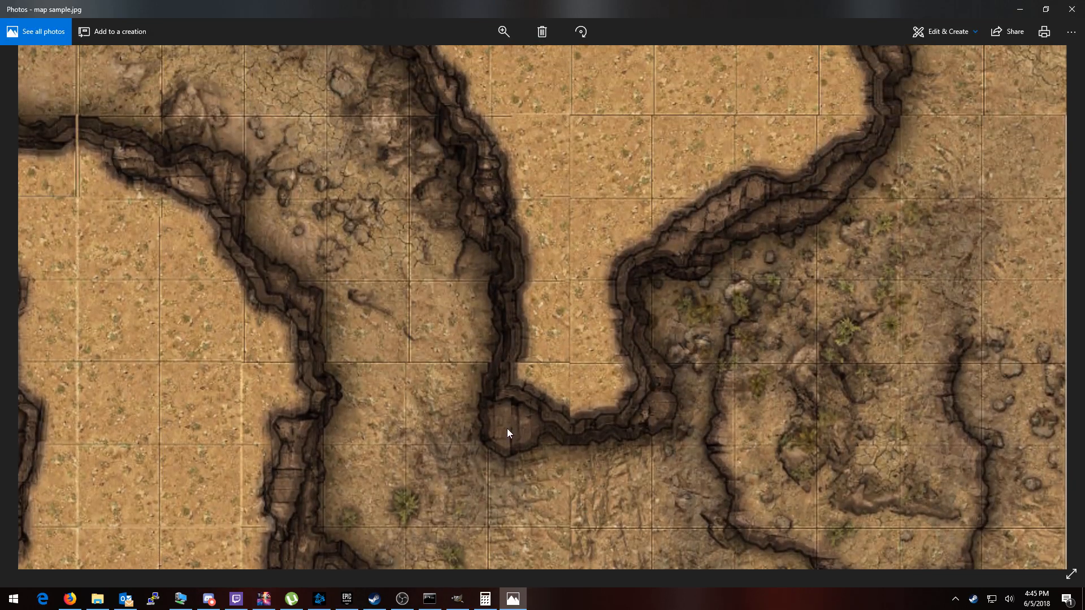
pyautogui.moveTo(507, 428); pyautogui.dragTo(592, 273)
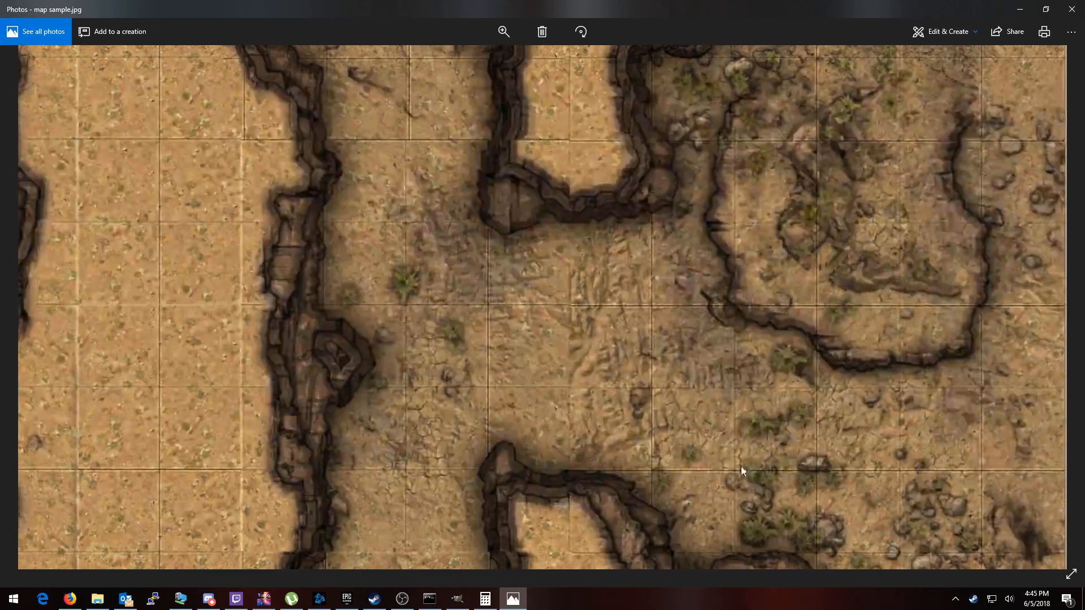
pyautogui.moveTo(740, 466); pyautogui.dragTo(736, 431)
pyautogui.moveTo(452, 449); pyautogui.dragTo(557, 275)
pyautogui.scroll(-1, 557, 276)
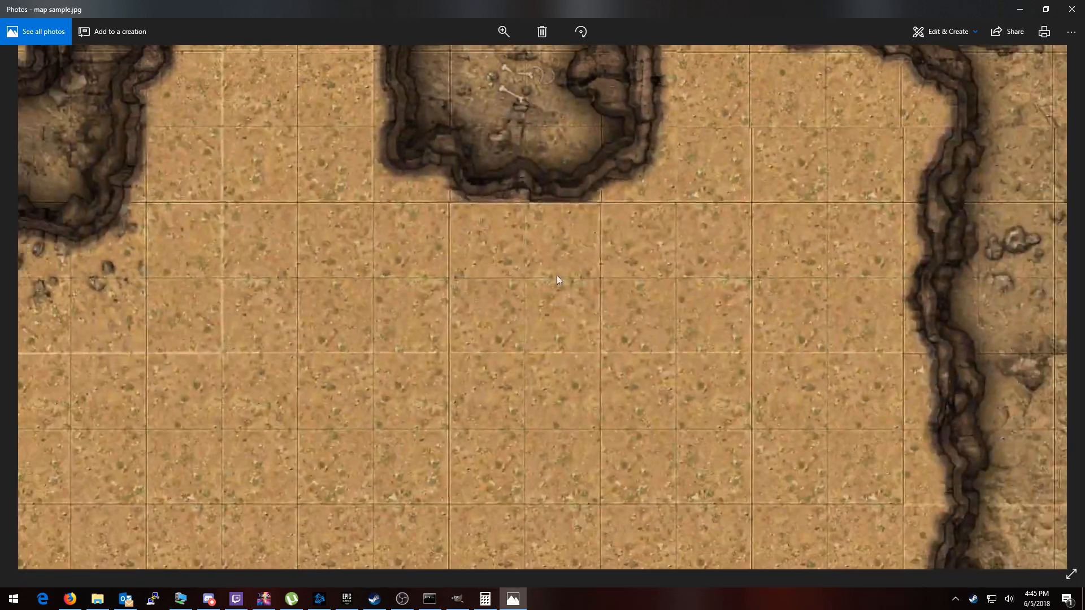
pyautogui.moveTo(598, 231); pyautogui.dragTo(625, 309)
pyautogui.scroll(-2, 621, 314)
pyautogui.moveTo(651, 192); pyautogui.dragTo(665, 436)
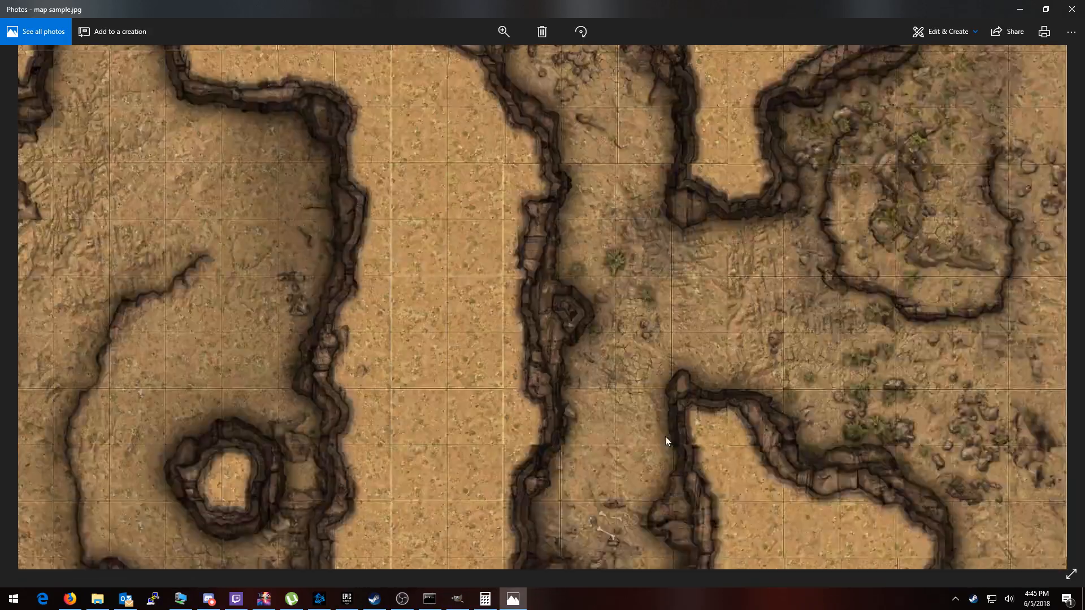
pyautogui.moveTo(430, 218); pyautogui.dragTo(729, 480)
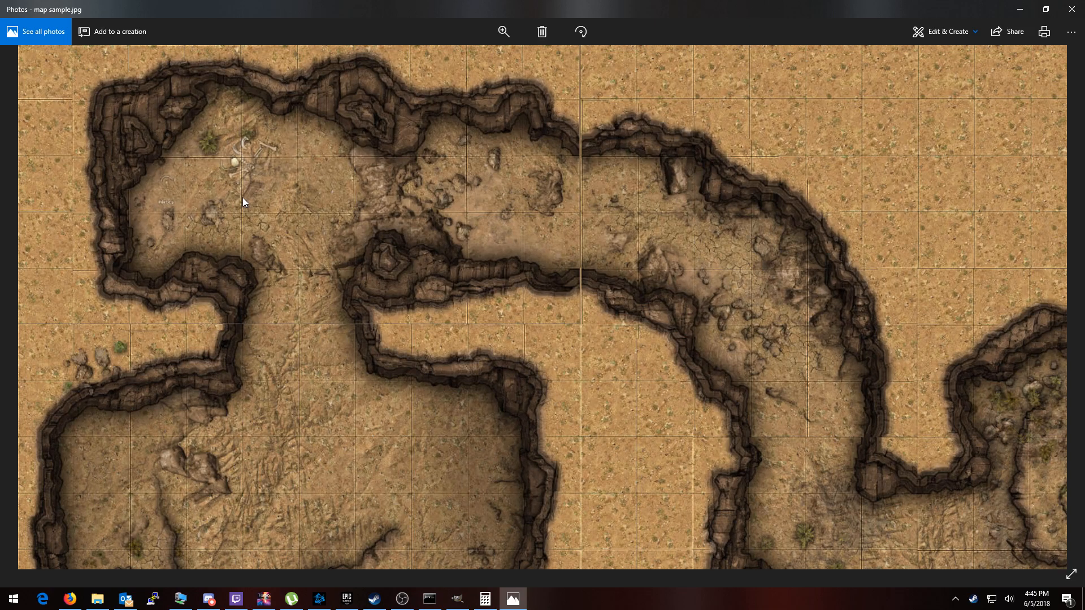
pyautogui.moveTo(298, 490); pyautogui.dragTo(409, 252)
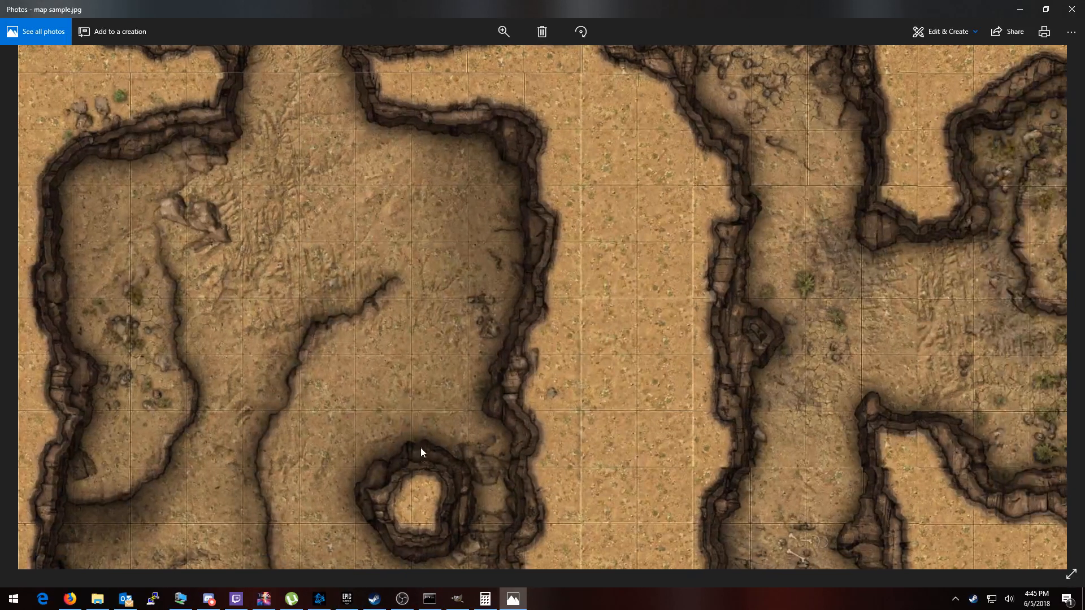
pyautogui.moveTo(422, 452); pyautogui.dragTo(433, 235)
pyautogui.scroll(-6, 440, 254)
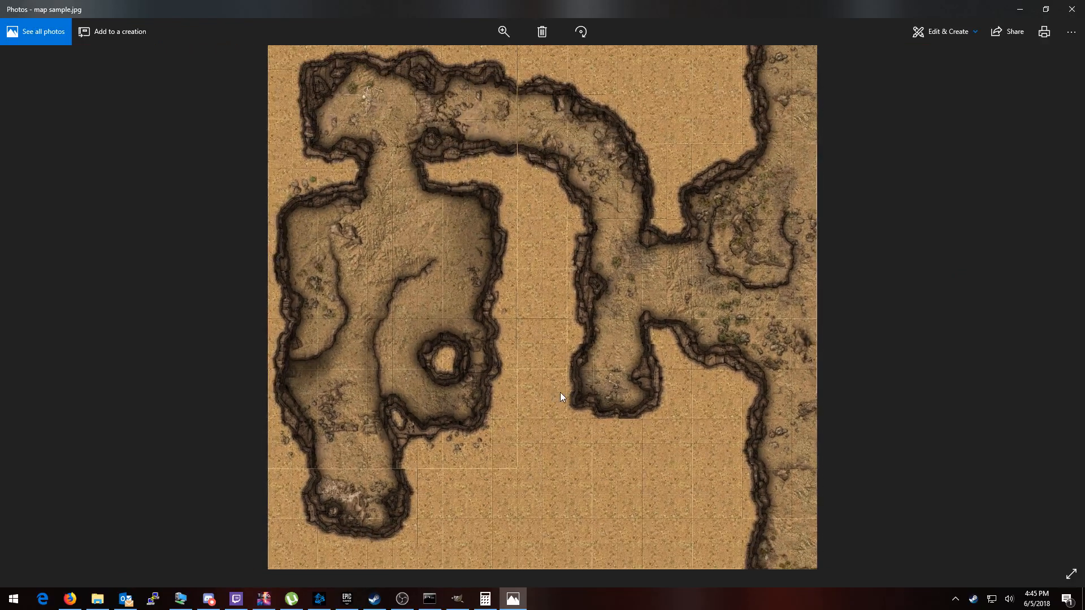
# - Examine the lower and upper parts of the JPEG map at moderate magnification, and close the image viewer
pyautogui.scroll(4, 528, 394)
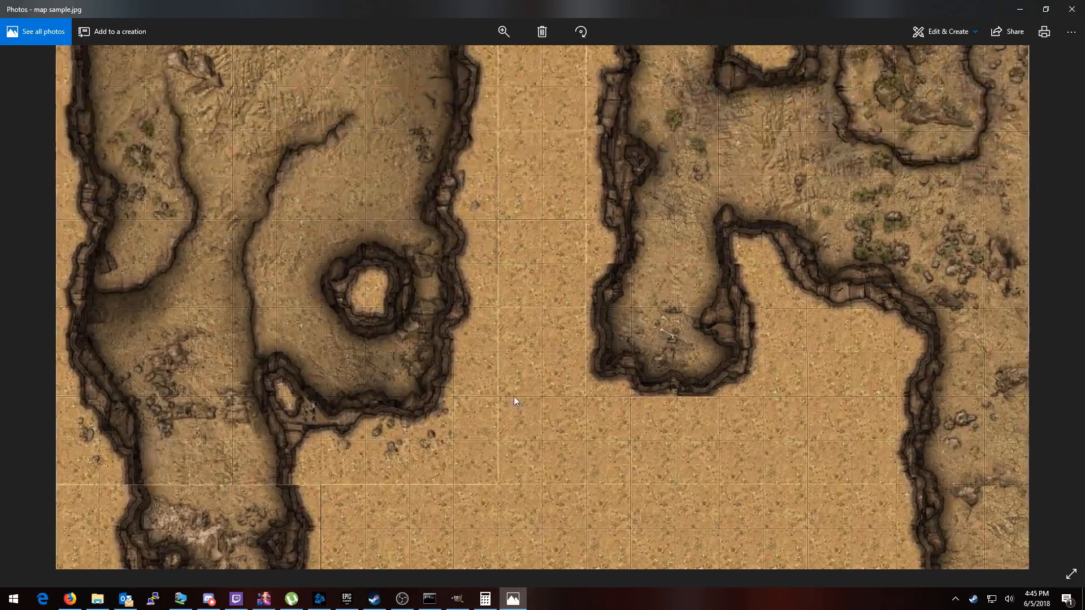
pyautogui.moveTo(367, 487); pyautogui.dragTo(473, 316)
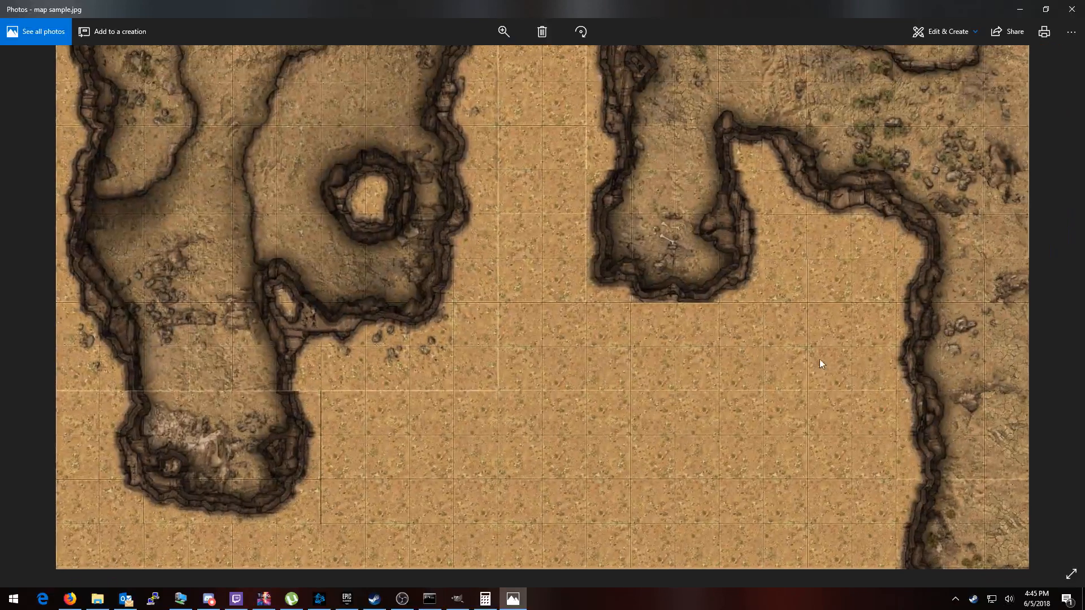
pyautogui.moveTo(914, 347); pyautogui.dragTo(585, 382)
pyautogui.moveTo(795, 212); pyautogui.dragTo(757, 399)
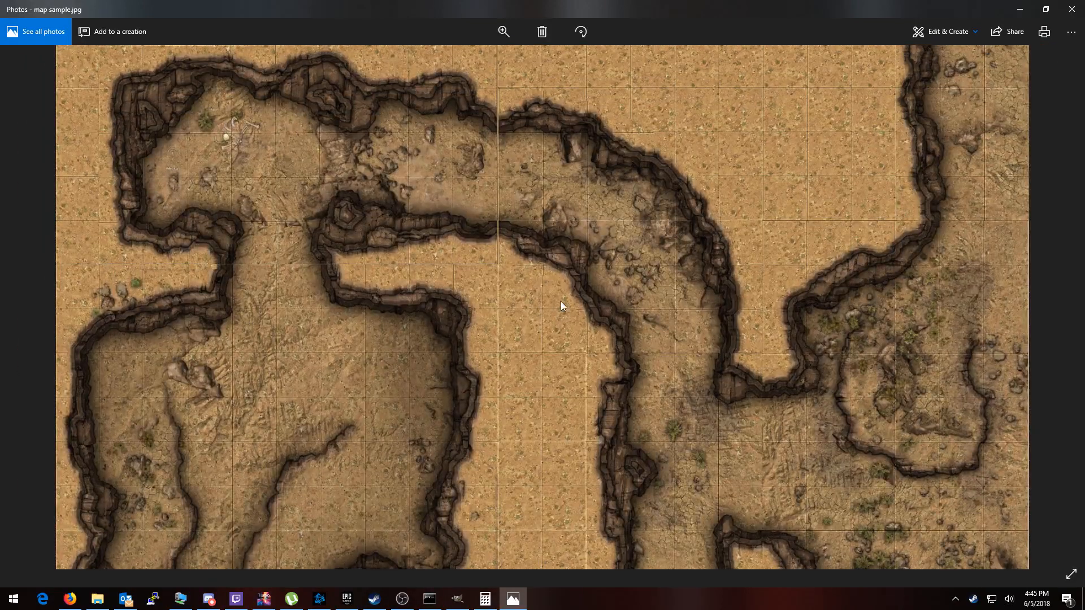
pyautogui.click(1080, 4)
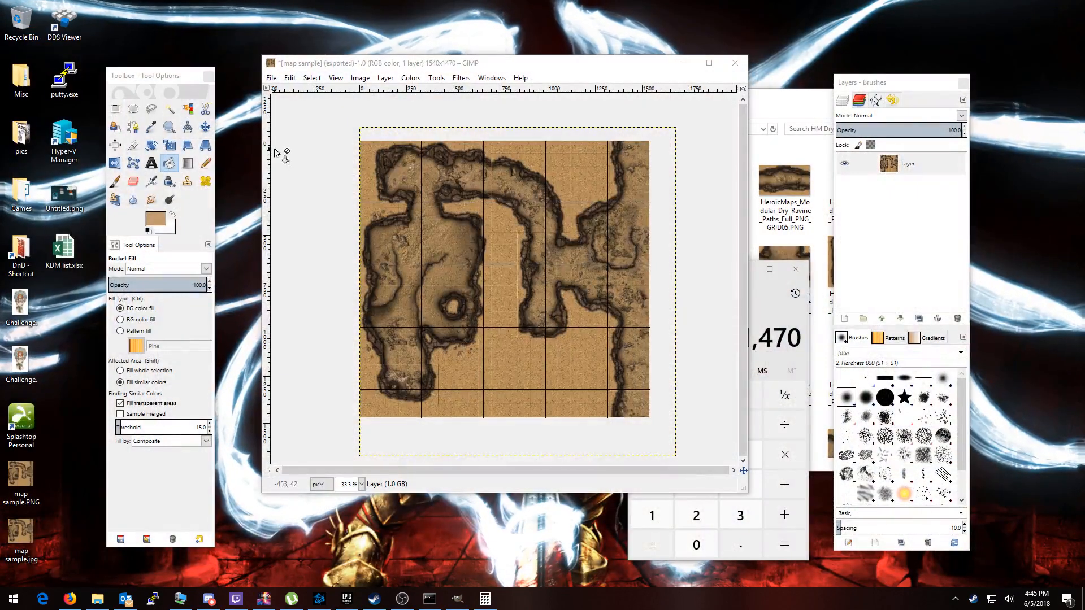